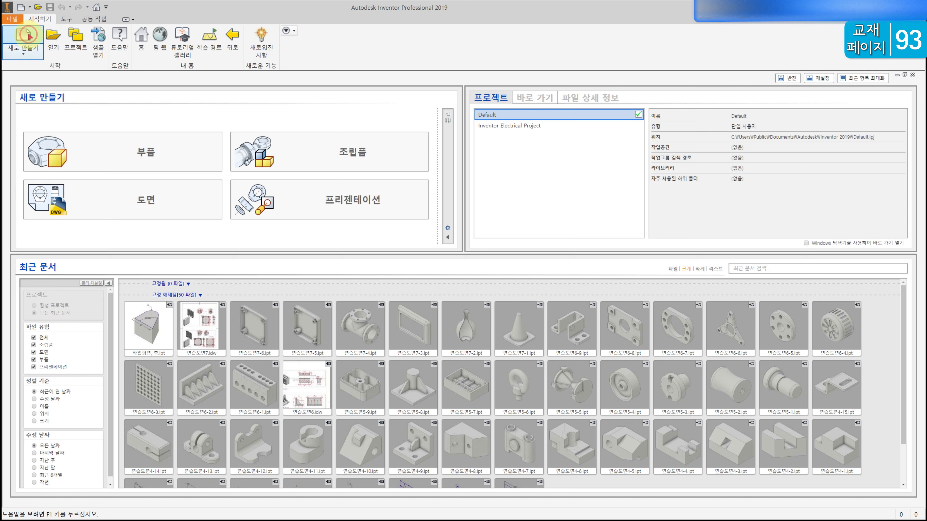
- Create a new part and start a 2D sketch on the right-side (YZ) origin plane
double_click(749, 261)
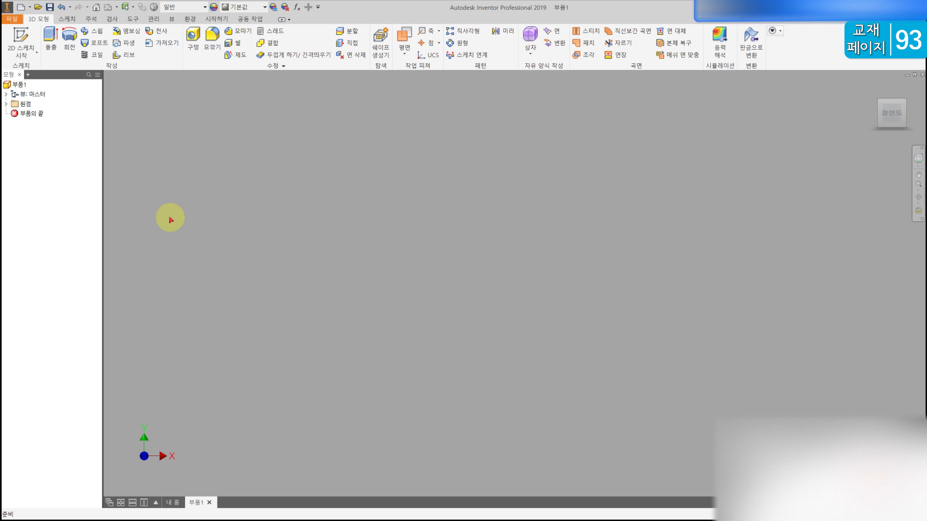
left_click(21, 40)
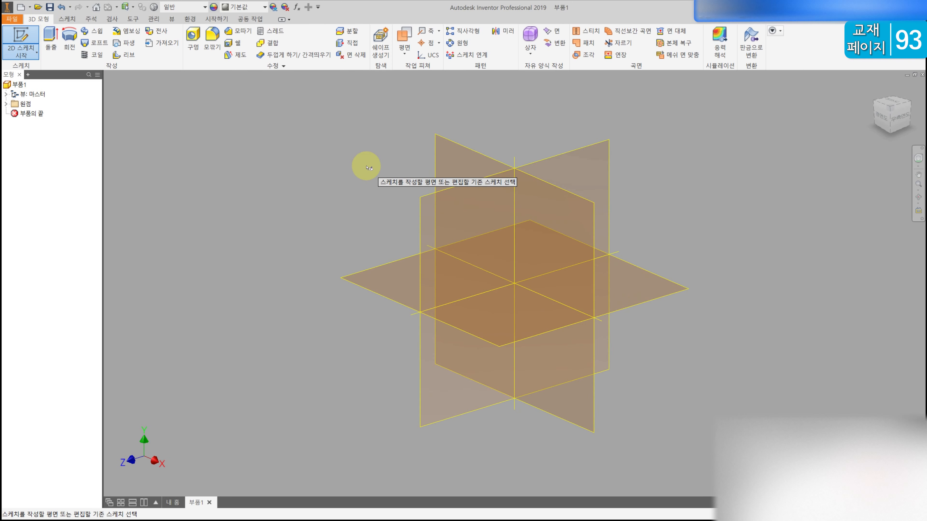
left_click(572, 163)
- Sketch an open inverted-U path from the origin with three connected lines: up, about 12 mm across, and back down
left_click(51, 35)
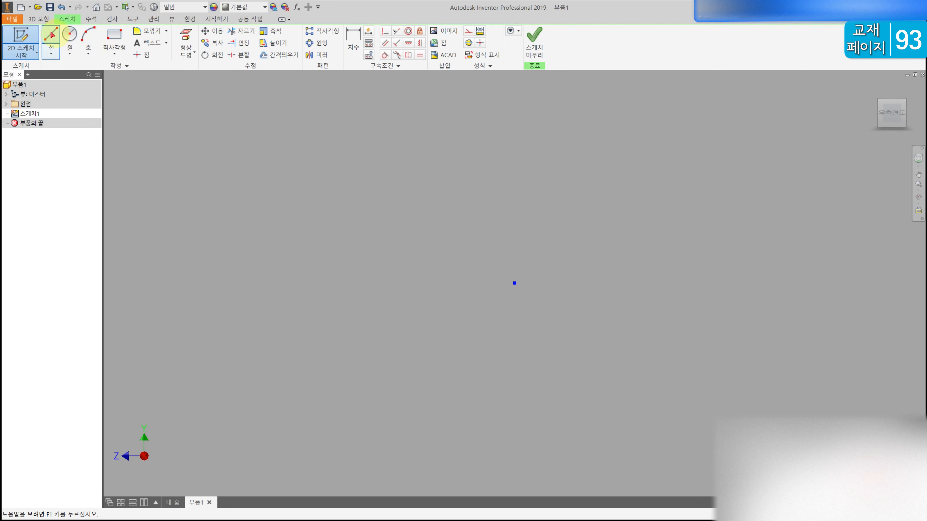
middle_click_drag(515, 215, 398, 230)
left_click(398, 297)
left_click(397, 227)
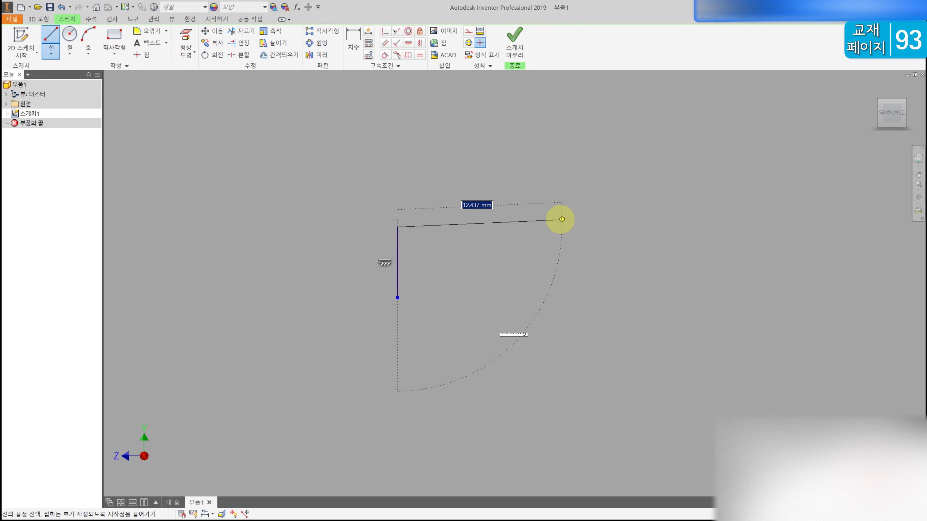
left_click(563, 226)
left_click(563, 294)
- Dimension the path's far vertical leg to 14 mm and its overall width to 40 mm
left_click(353, 40)
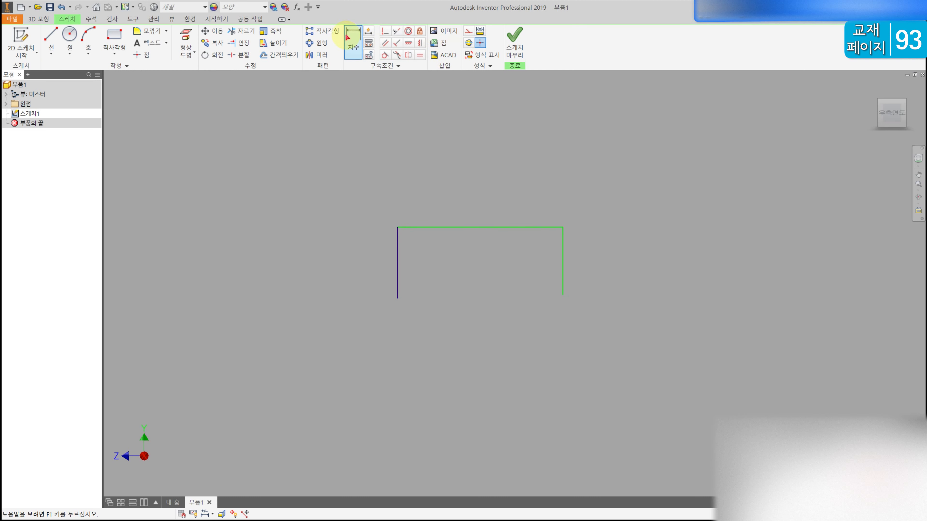
left_click(559, 260)
left_click(591, 255)
type("14")
key("Return")
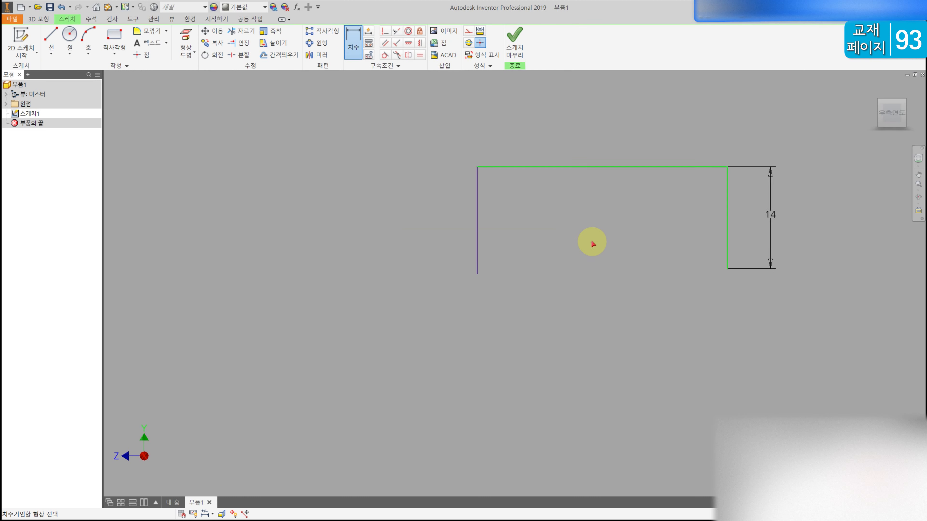
left_click(490, 250)
left_click(476, 179)
type("40")
key("Return")
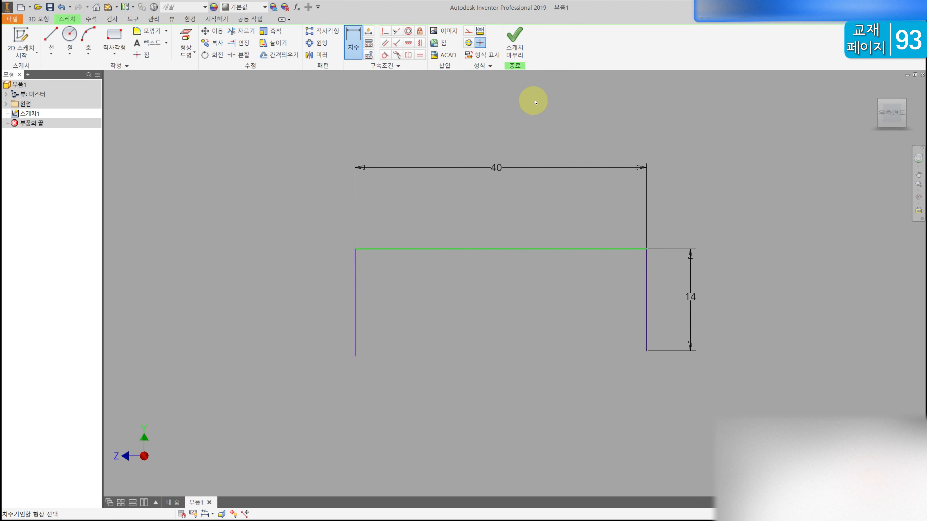
key("Escape")
- Align the lower endpoints of the two vertical legs with a horizontal constraint
left_click(420, 43)
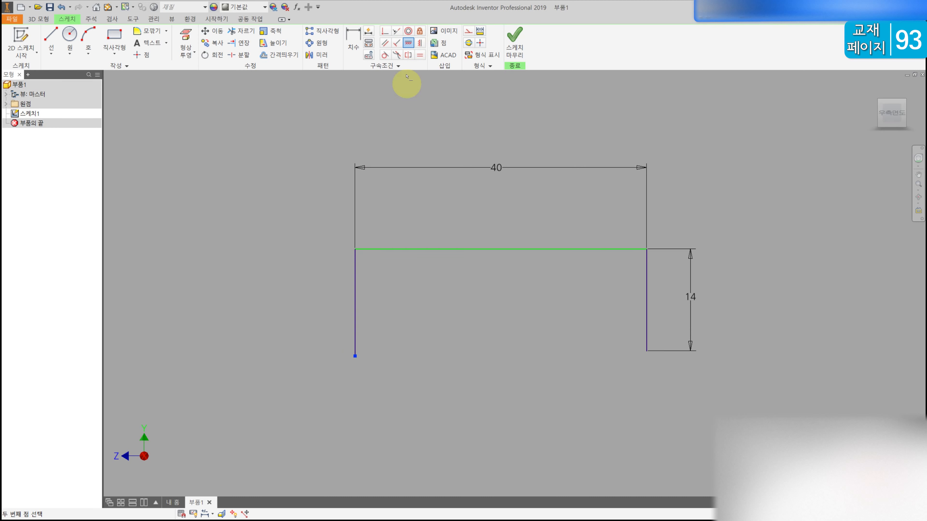
left_click(355, 356)
left_click(646, 352)
key("Escape")
- Round both upper corners of the path with 4 mm sketch fillets and finish the sketch
left_click(148, 30)
type("4")
left_click(355, 292)
left_click(568, 256)
left_click(647, 297)
key("Escape")
left_click(515, 47)
mouse_move(661, 180)
middle_mouse_down()
mouse_move(537, 263)
mouse_move(505, 244)
middle_mouse_up()
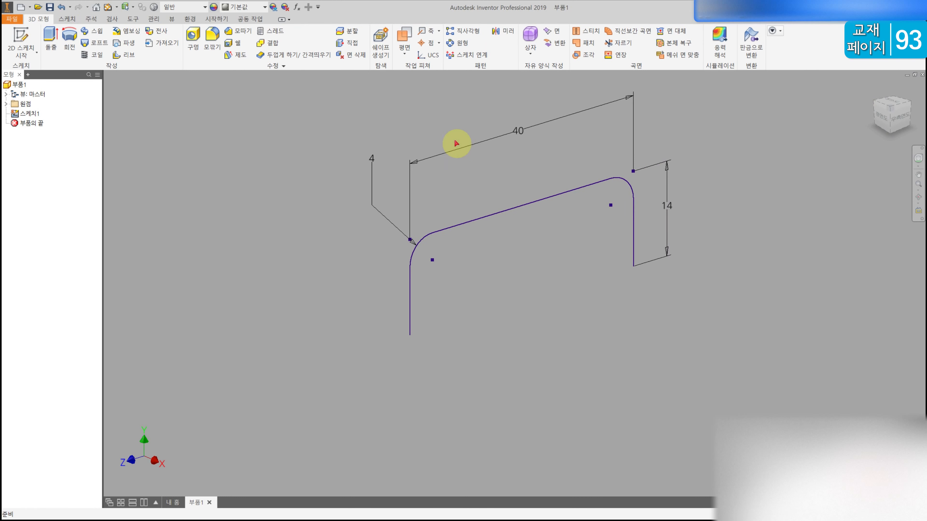
middle_click_drag(441, 175, 435, 176)
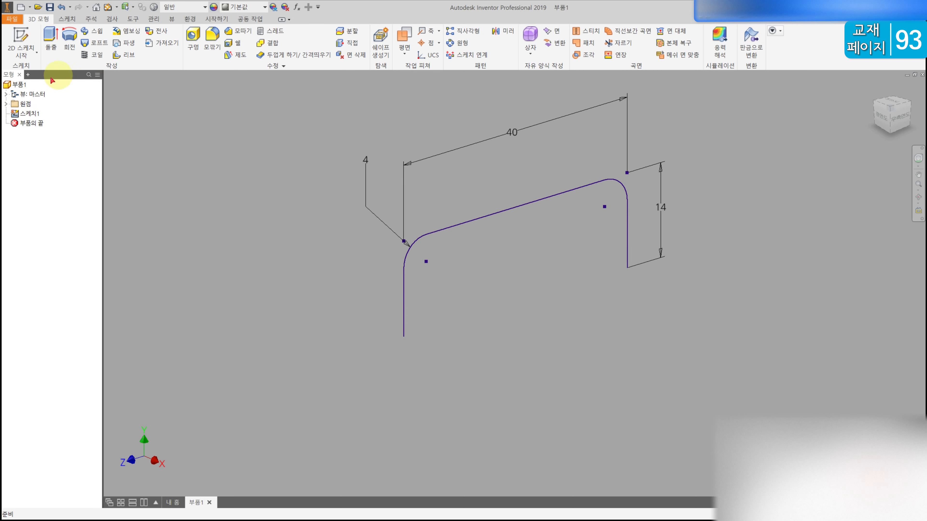
- Start a 2D sketch on the 평면도 (XZ) origin plane and project the path's starting endpoint at the origin into it
left_click(6, 104)
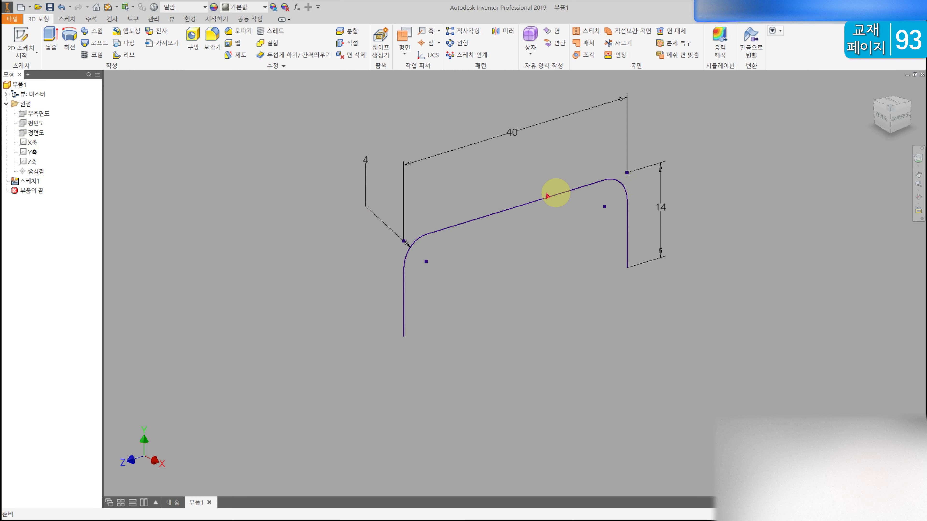
key("ctrl+alt+g")
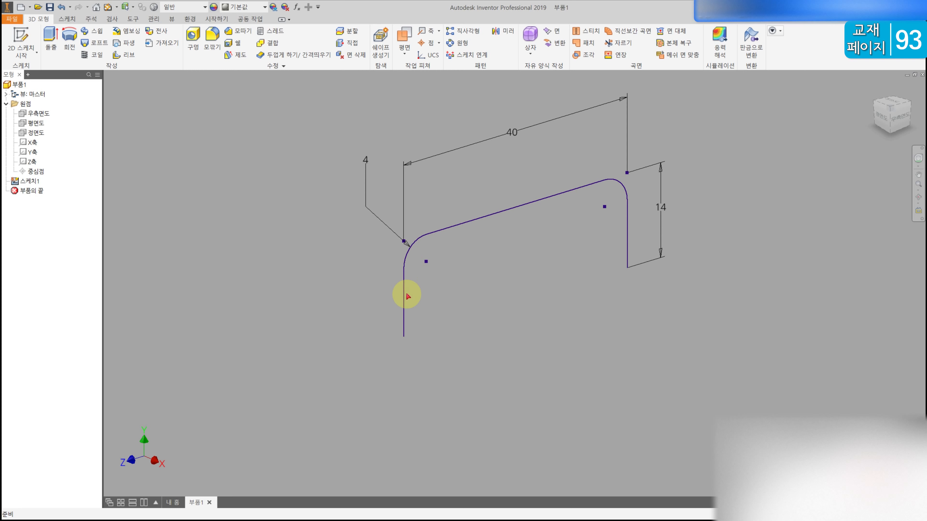
left_click(35, 126)
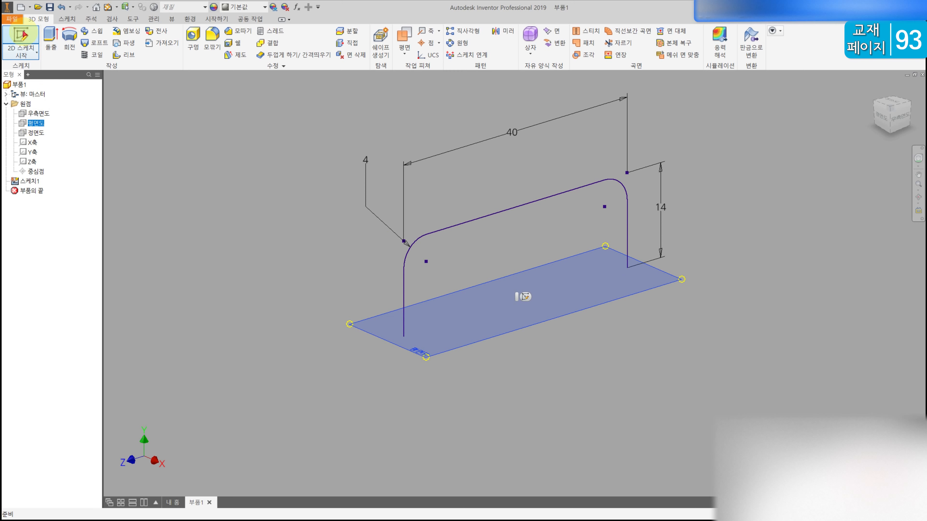
left_click(33, 37)
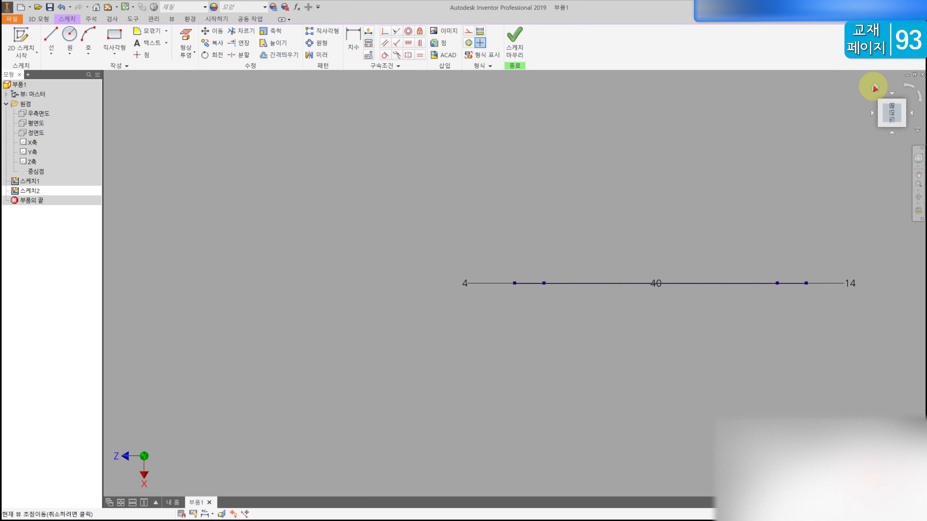
left_click(874, 86)
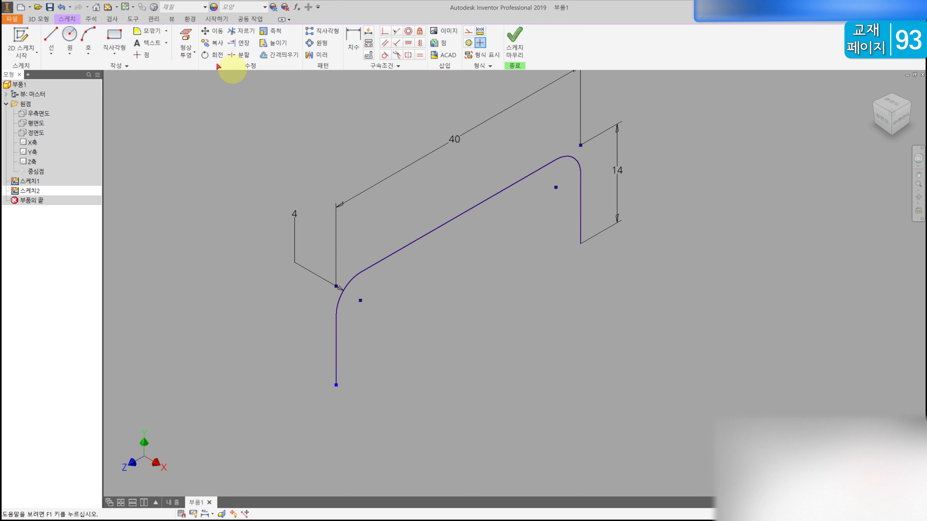
left_click(190, 34)
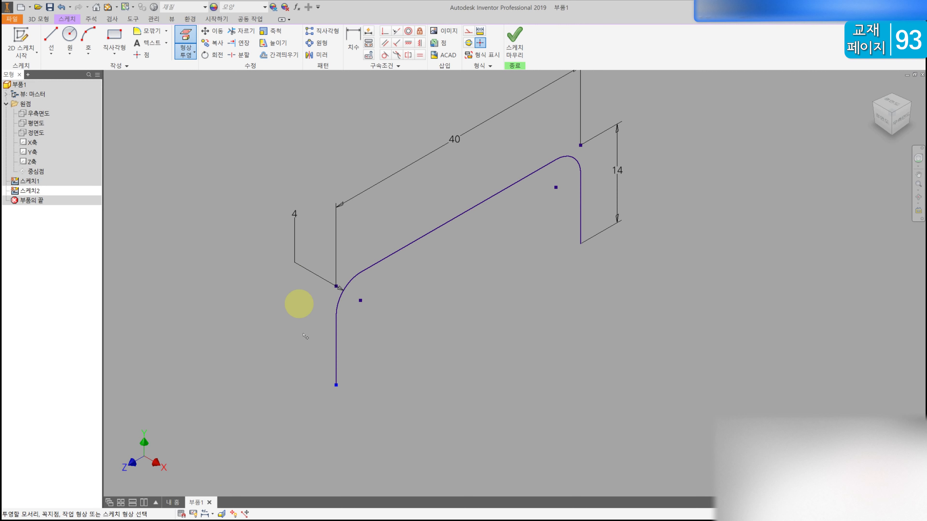
left_click(336, 386)
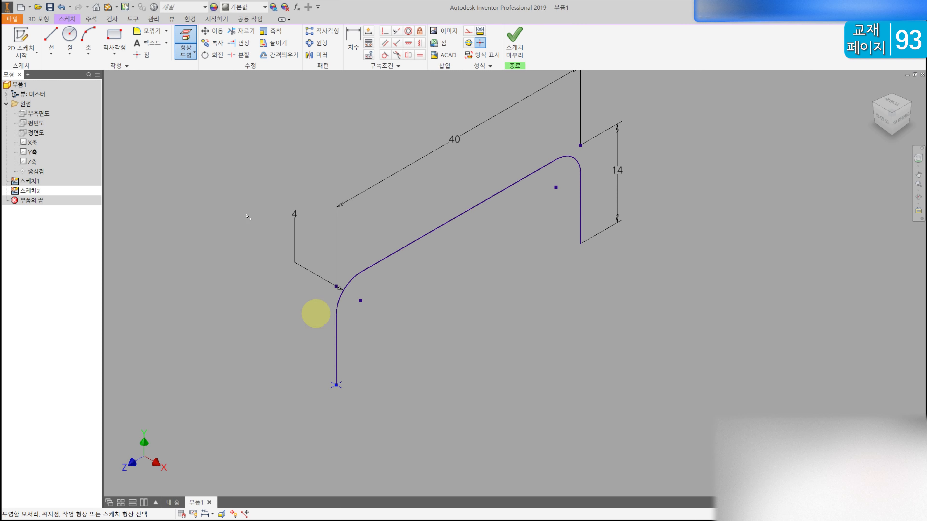
- Draw a two-point center rectangle about 7.5 by 3.9 mm, centered on the projected path endpoint
left_click(69, 35)
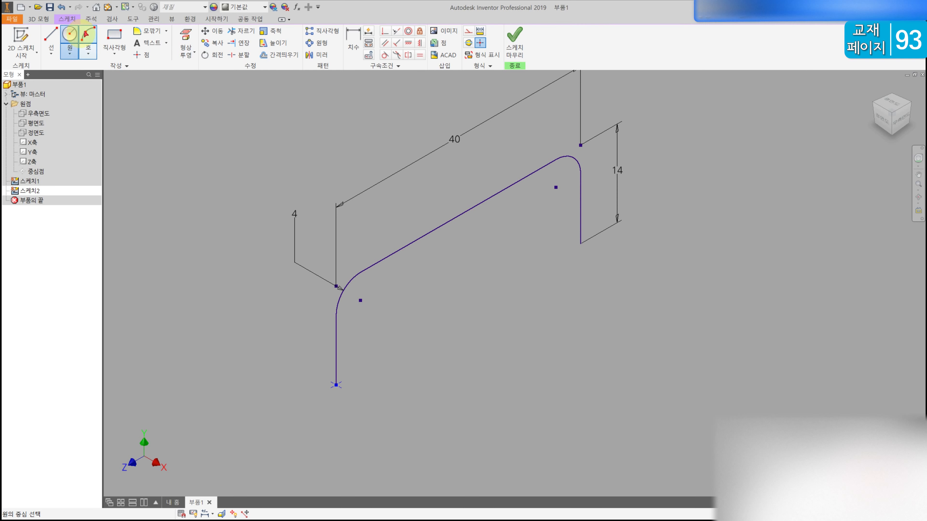
left_click(114, 53)
left_click(101, 116)
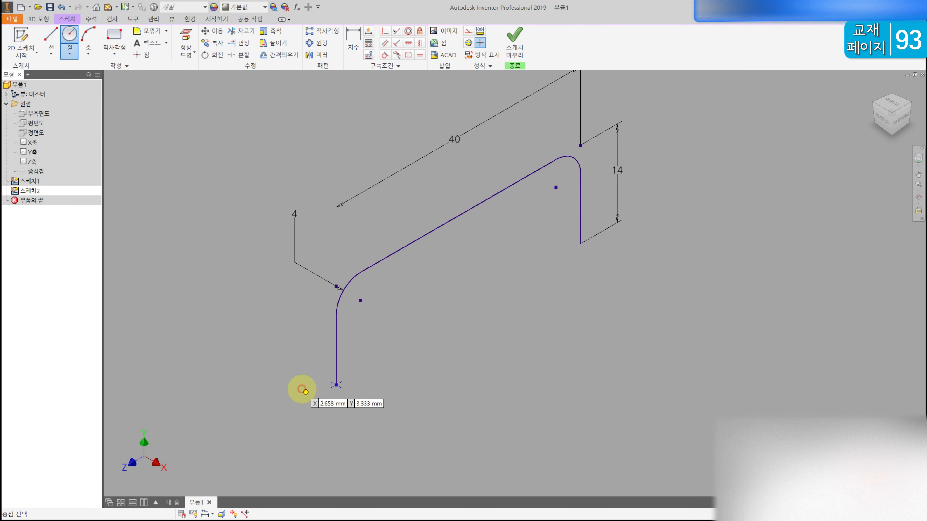
left_click(336, 385)
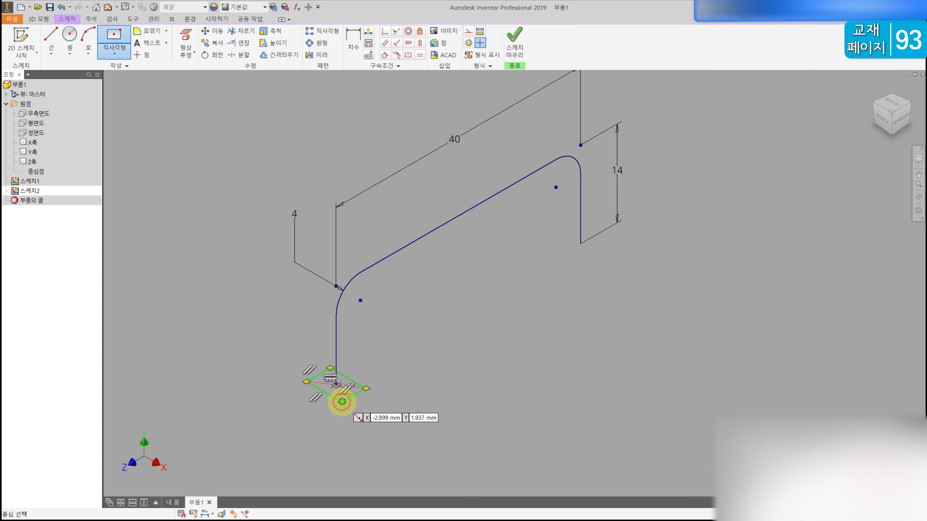
left_click(308, 382)
- Dimension the rectangle to 5 mm along the path's span and 10 mm across it, and finish the sketch
left_click(352, 41)
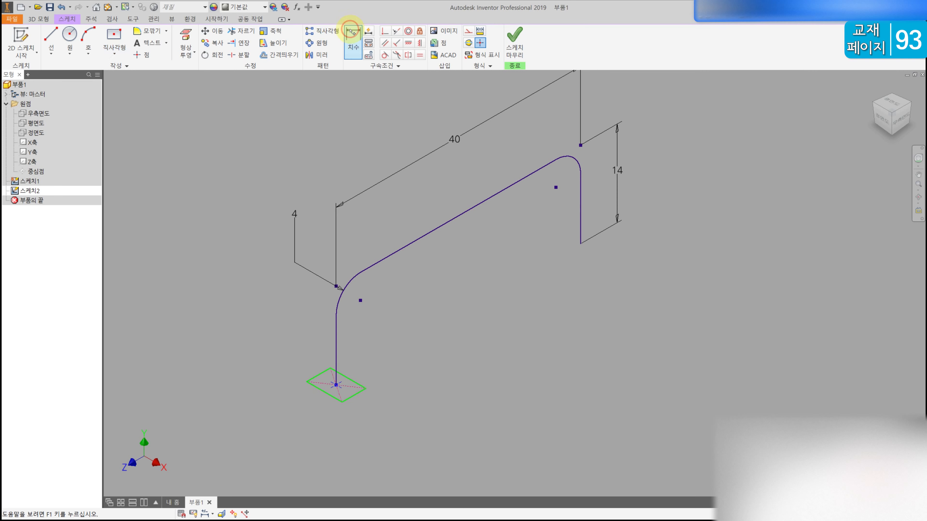
left_click(355, 396)
left_click(369, 413)
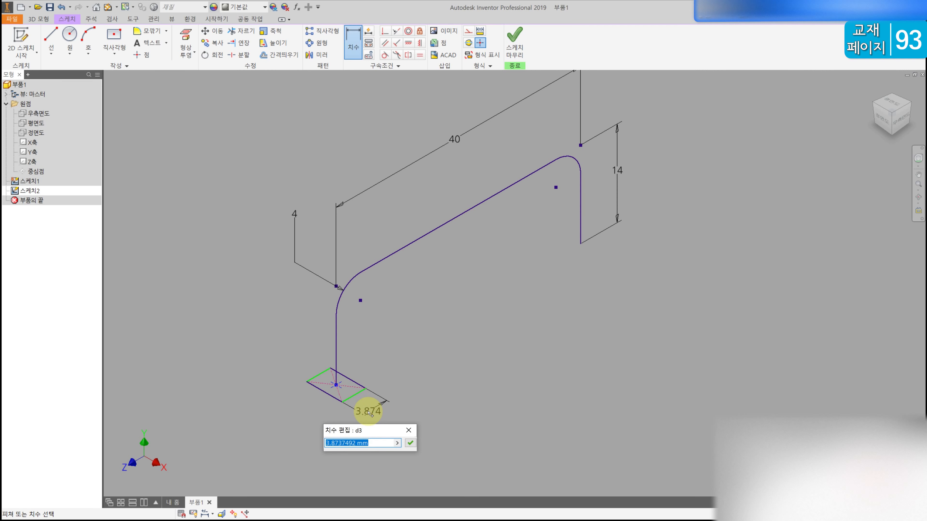
type("5")
key("Return")
left_click(323, 395)
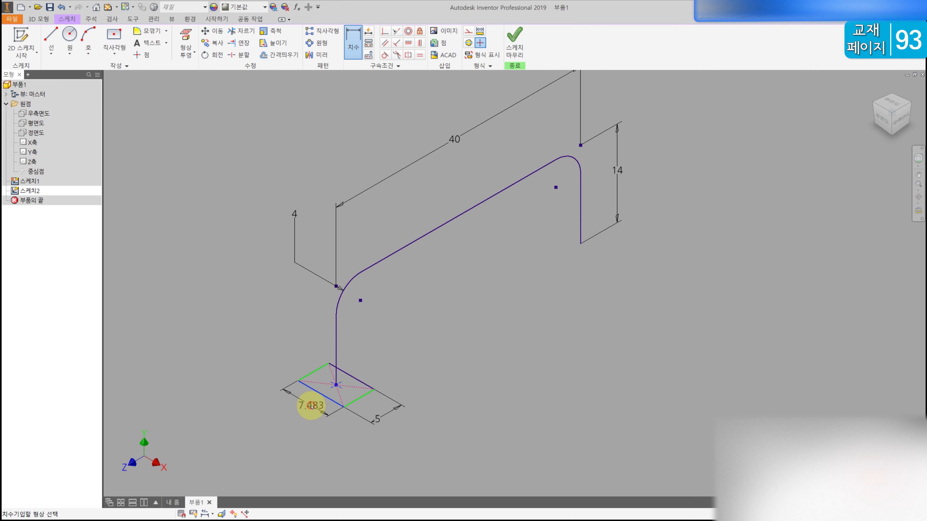
left_click(313, 408)
type("10")
key("Return")
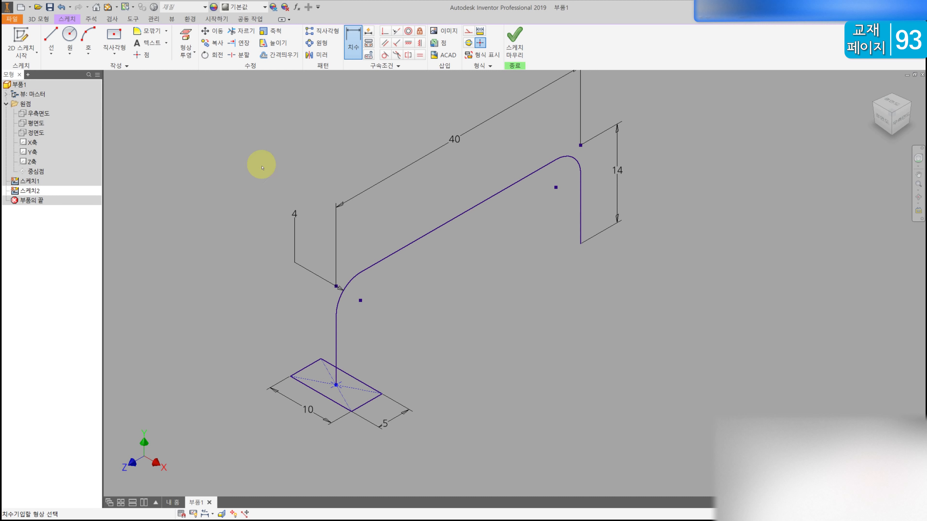
key("Escape")
left_click(515, 37)
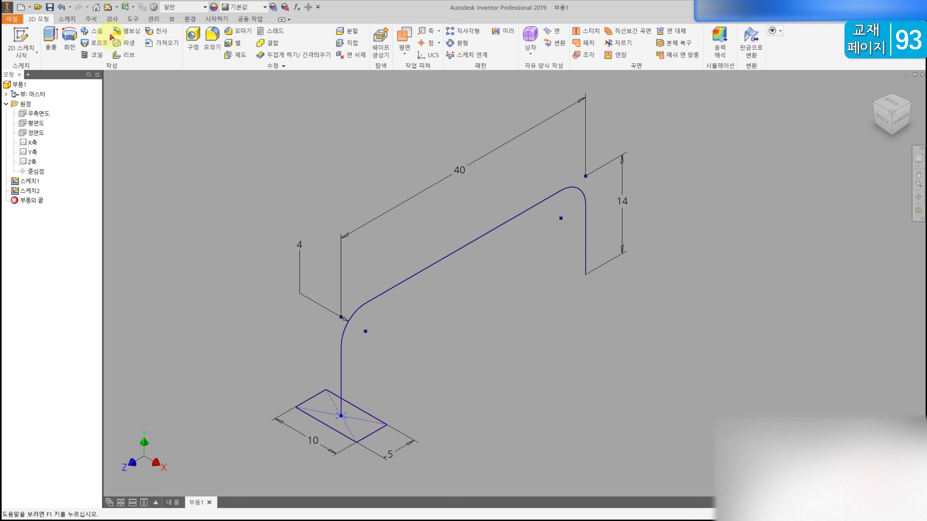
- Sweep the rectangular profile along the inverted-U path into a solid
left_click(100, 33)
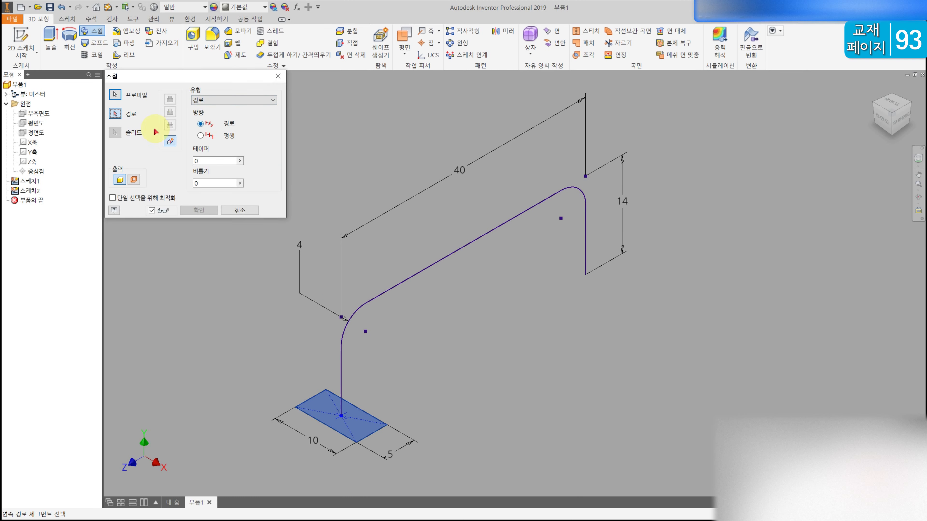
left_click(445, 262)
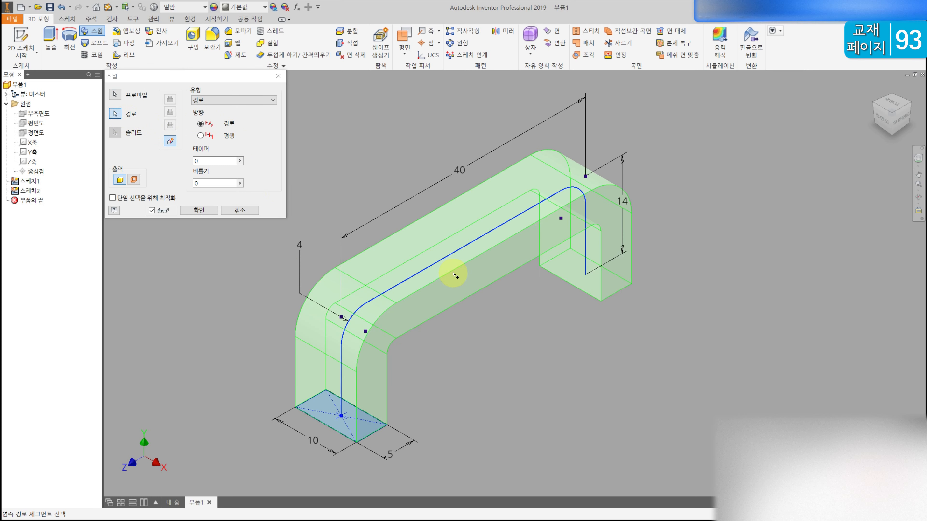
left_click(200, 211)
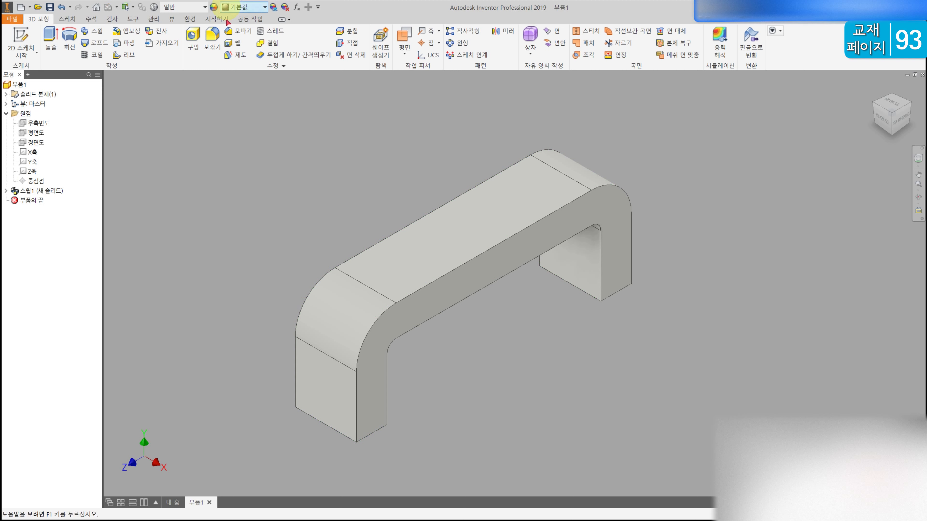
- Fillet the four long edge chains of the swept handle with a 1 mm radius
left_click(212, 36)
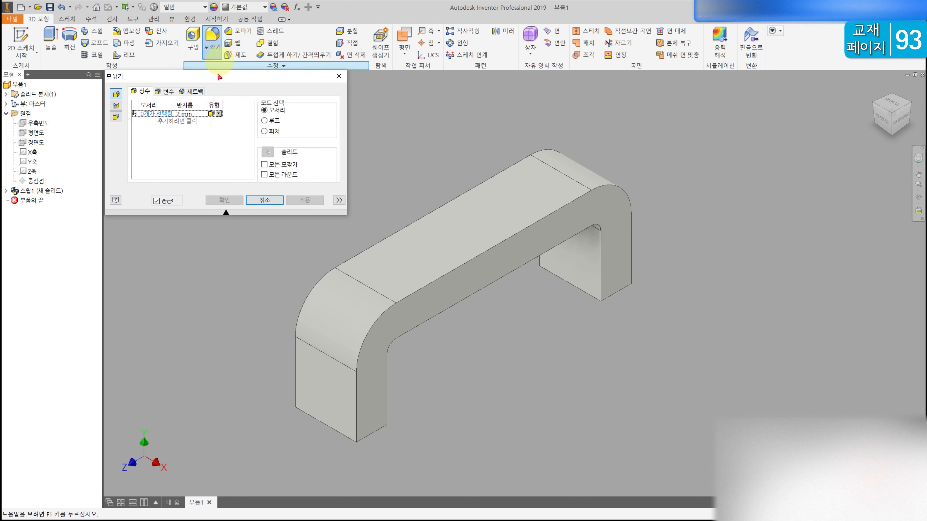
left_click(196, 116)
type("1")
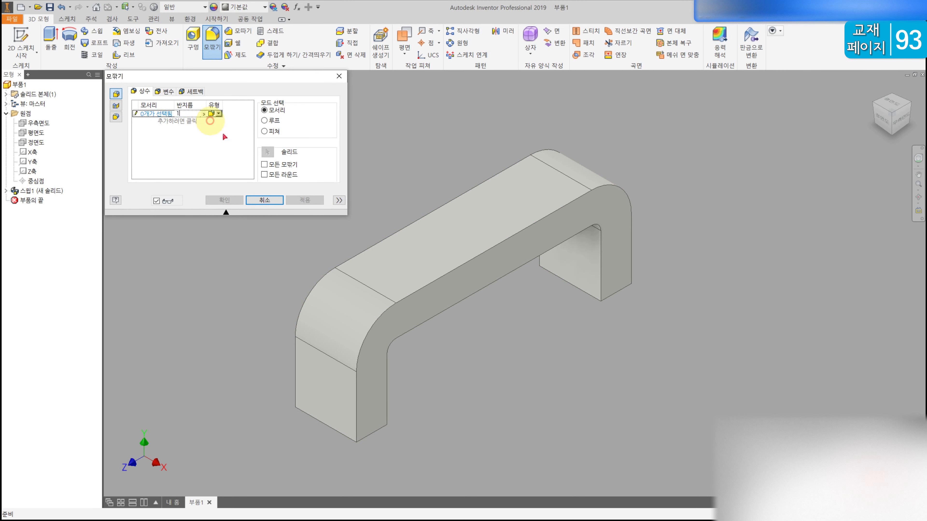
left_click(444, 277)
left_click(442, 311)
left_click(376, 245)
left_click(384, 277)
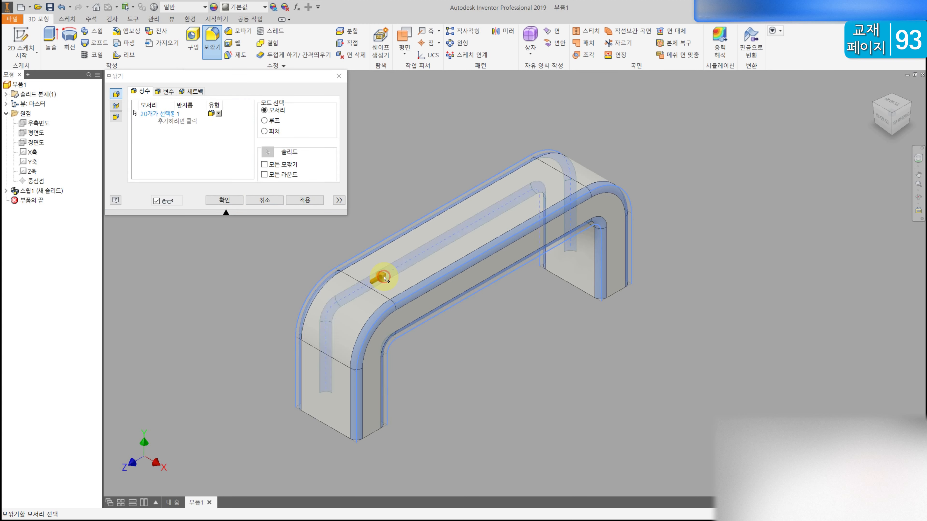
left_click(219, 200)
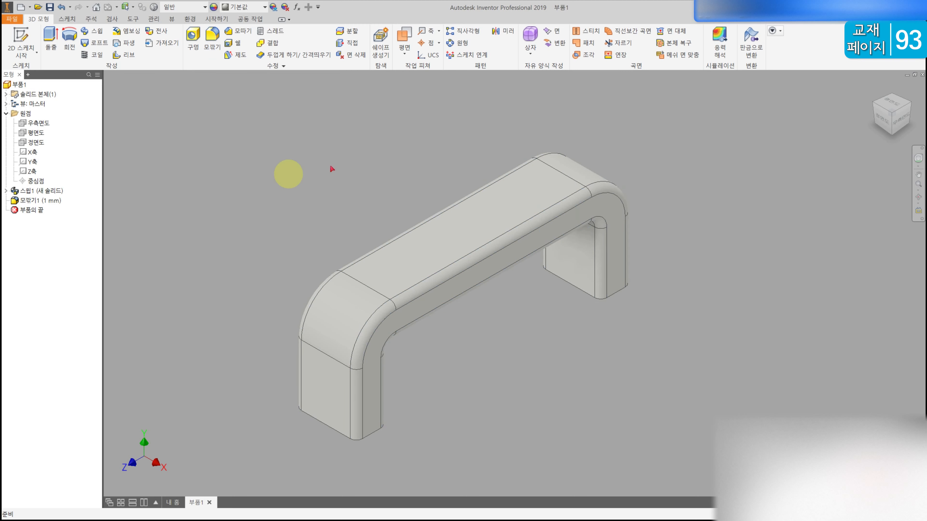
- Save the finished handle part in the practice drawing folder under the file name 연습도면8-1
left_click(876, 88)
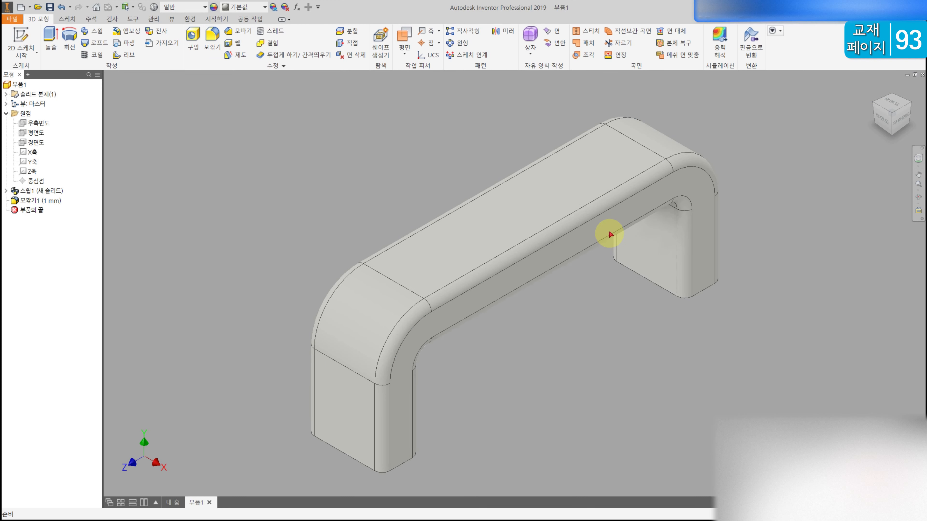
key("ctrl+s")
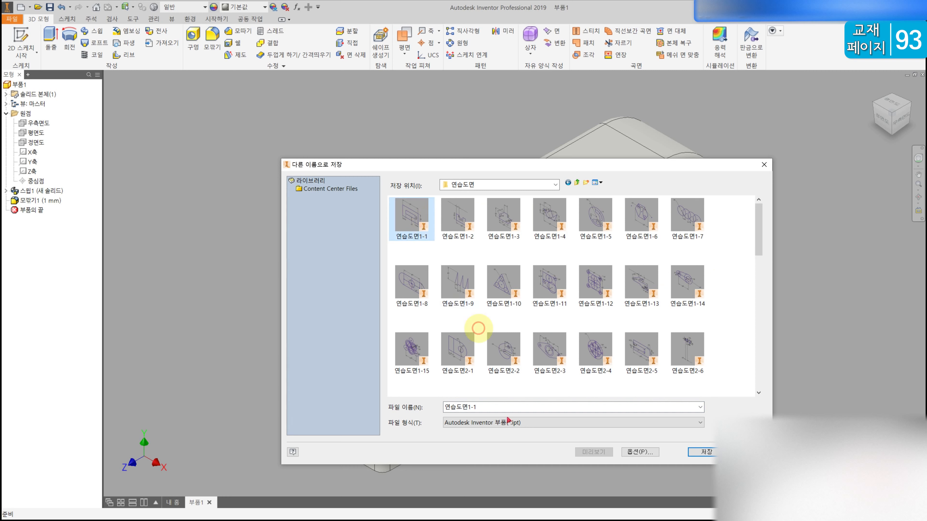
double_click(468, 407)
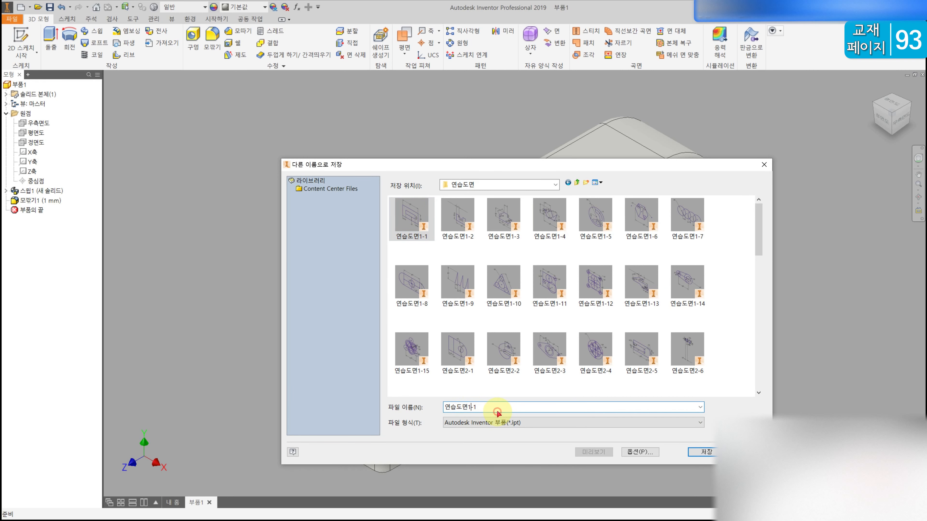
type("연습도면8-1")
key("Return")
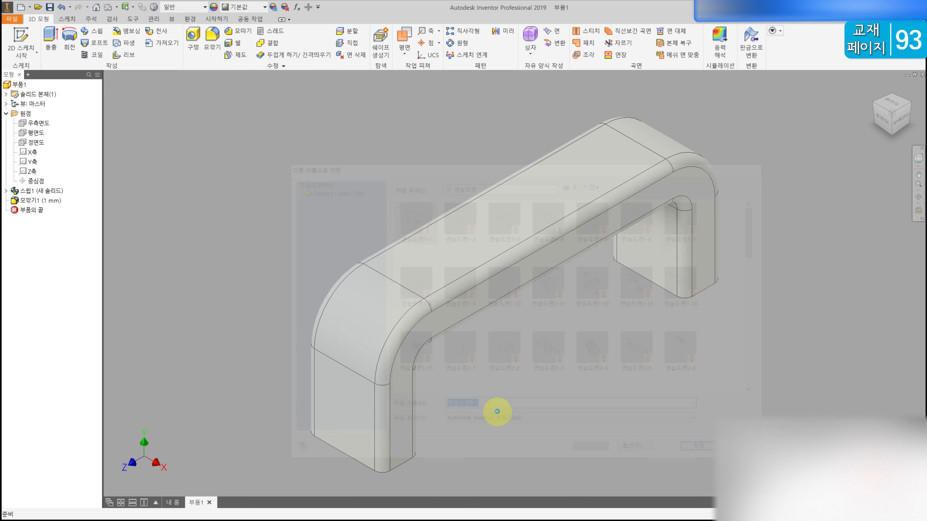
- Create a new part and start a 2D sketch on the right (우측면도) origin plane
left_click(19, 6)
double_click(751, 262)
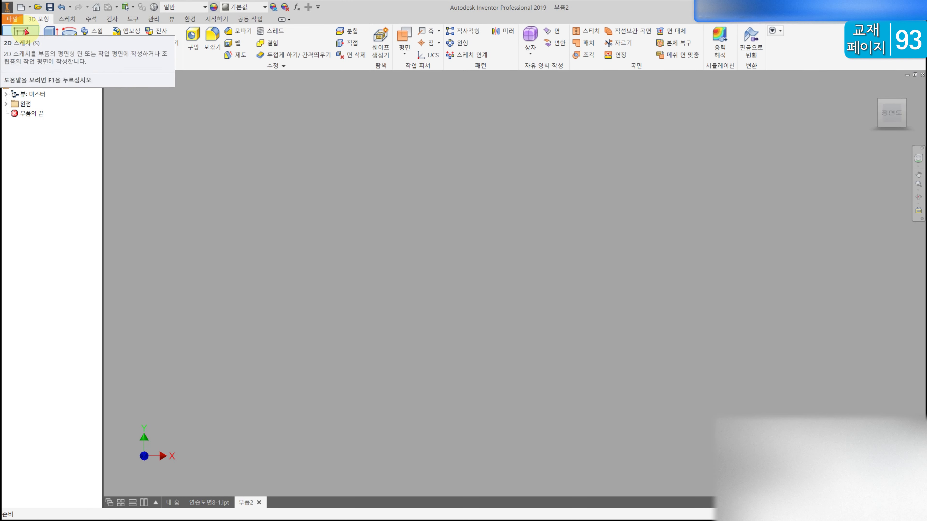
left_click(26, 32)
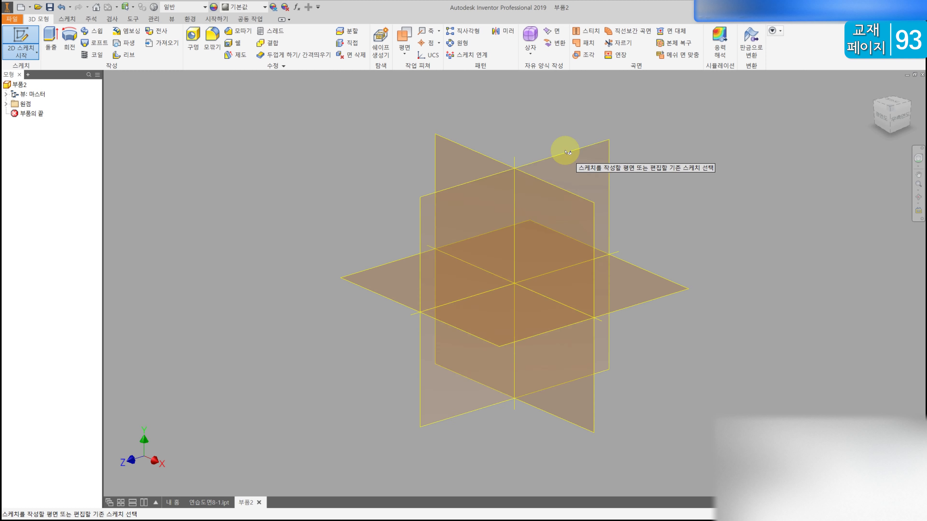
left_click(573, 156)
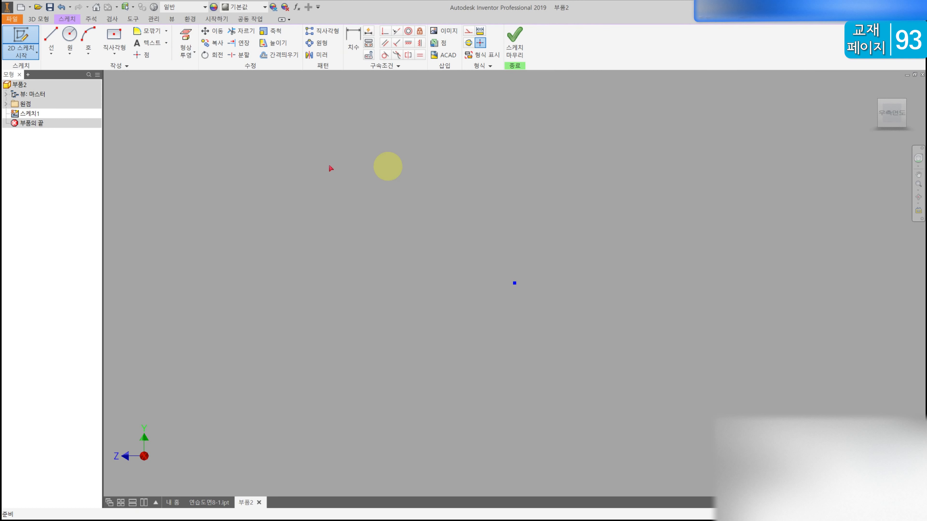
- Draw a vertical line upward from the origin and a horizontal line from its upper end toward the positive Z side
left_click(50, 36)
left_click(516, 335)
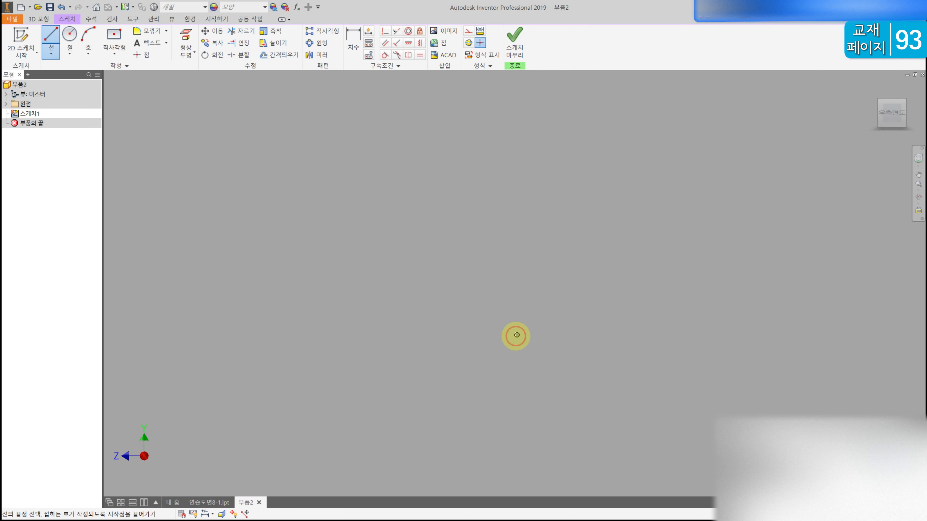
left_click(517, 173)
left_click(395, 173)
- Dimension the vertical line to 30 mm and the horizontal line to 20 mm
left_click(353, 40)
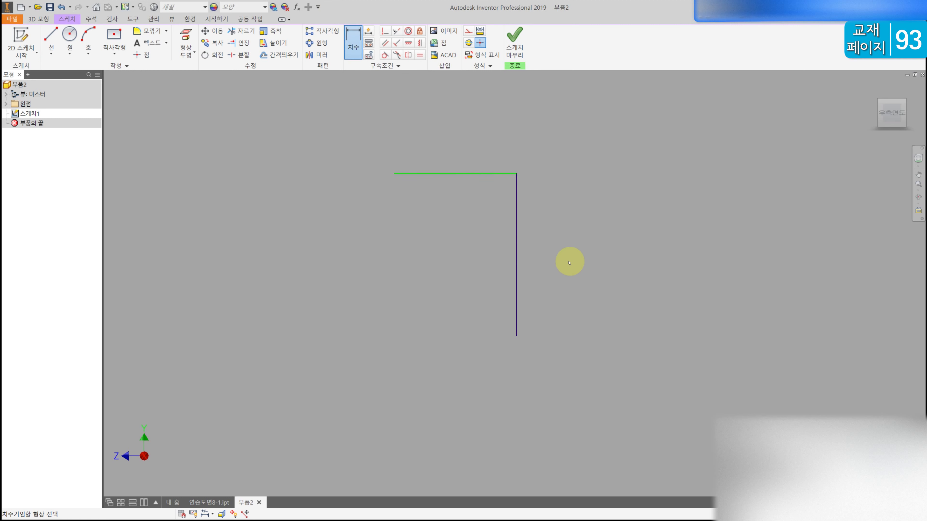
left_click(520, 255)
left_click(534, 242)
type("30")
key("Return")
left_click(474, 267)
left_click(475, 243)
type("20")
key("Return")
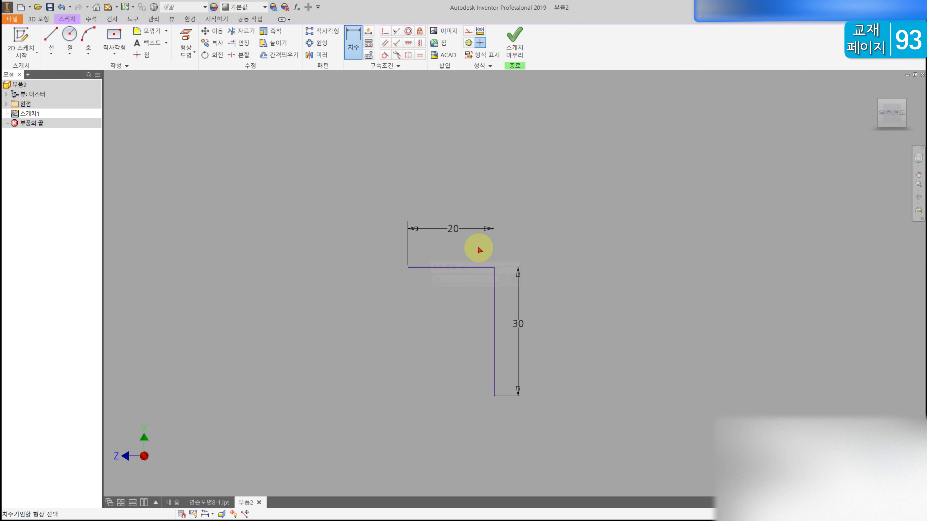
- Round the corner between the two path lines with a 10 mm sketch fillet and finish the sketch
left_click(147, 30)
type("10")
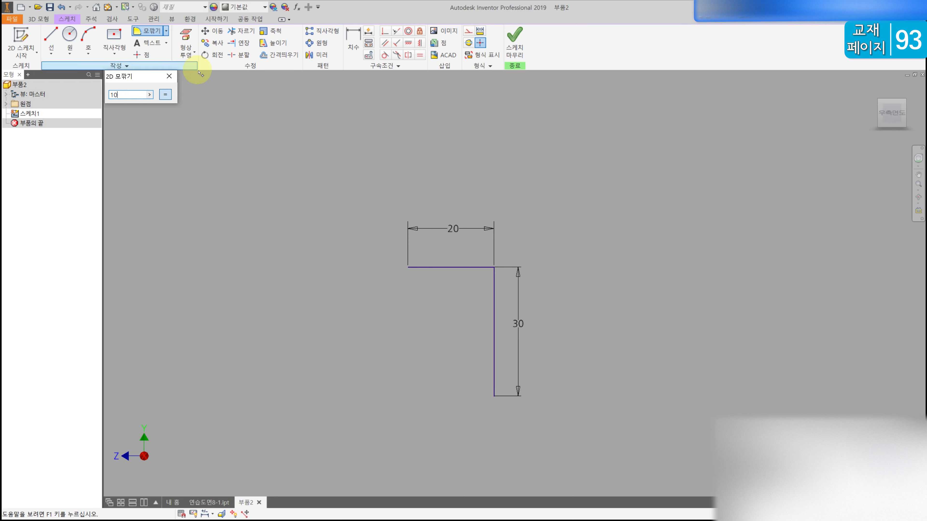
left_click(474, 267)
left_click(494, 282)
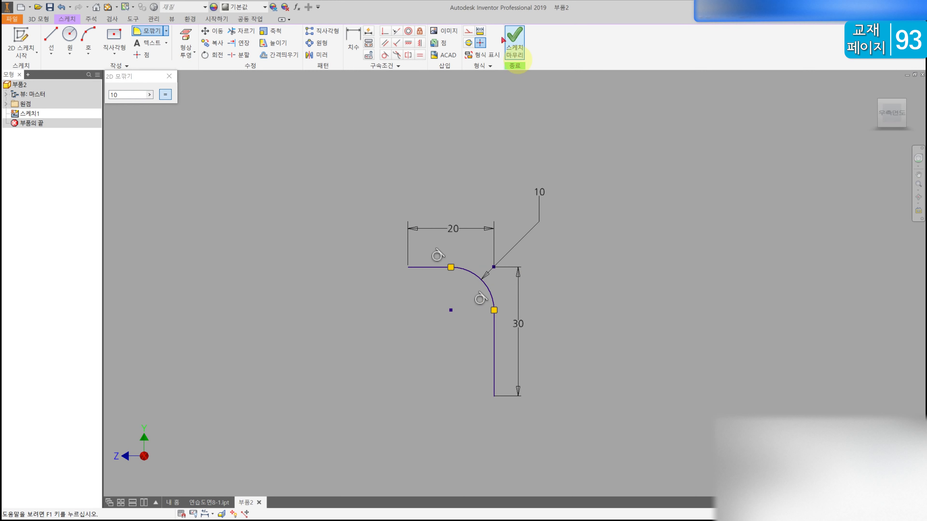
left_click(524, 37)
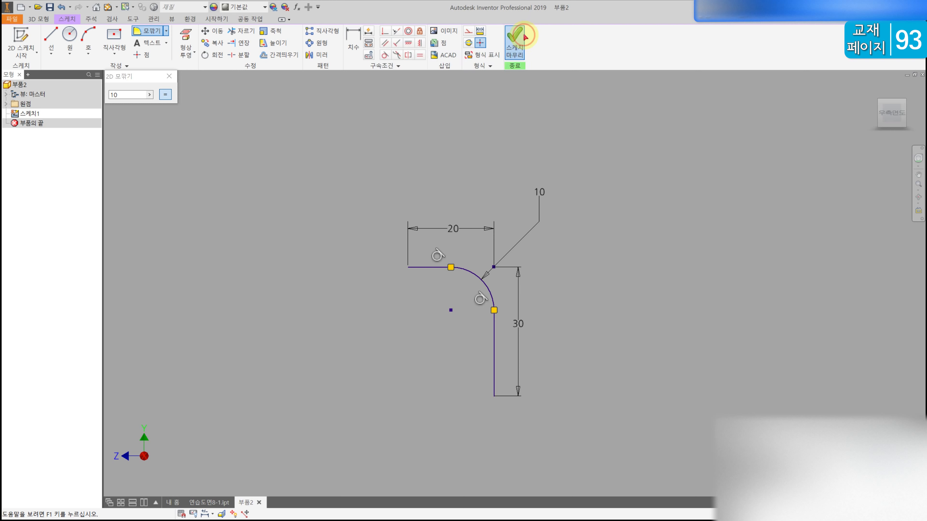
- Start a new sketch on the top (평면도) origin plane and project the path's lower endpoint into it
left_click(5, 104)
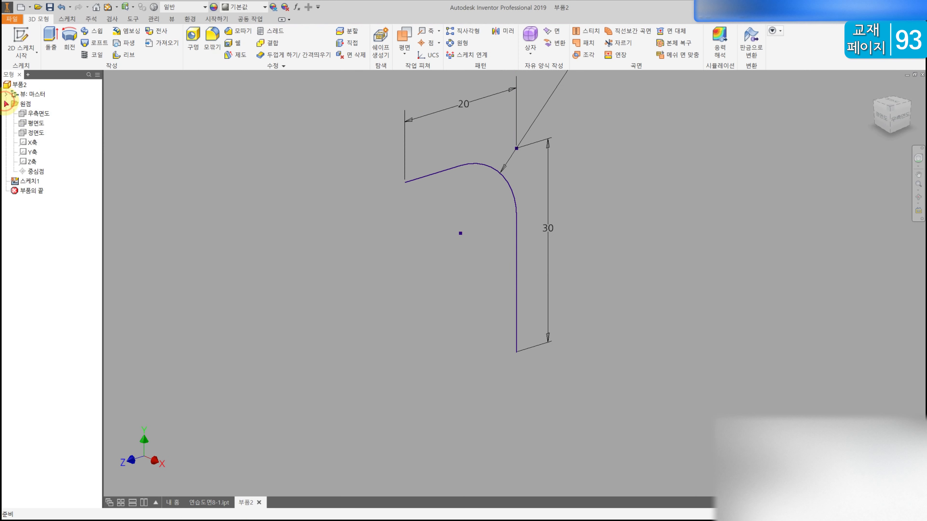
left_click(36, 123)
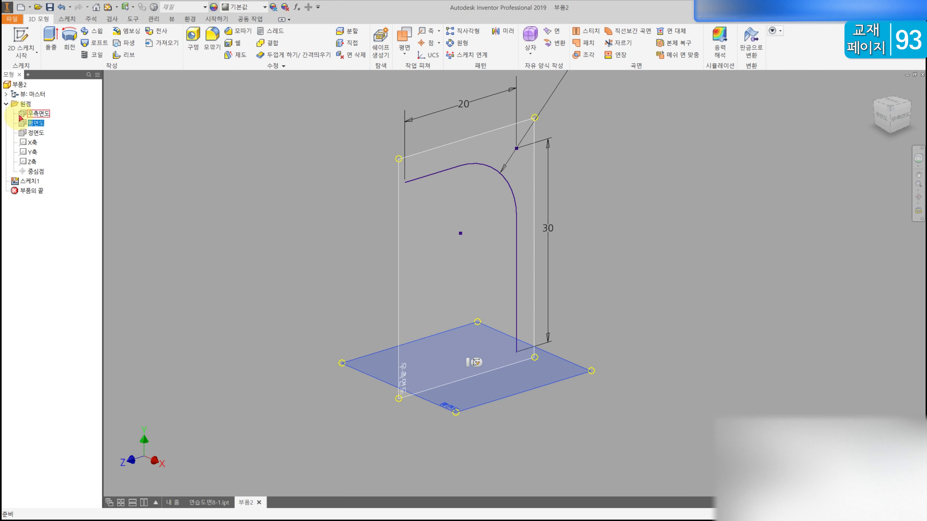
left_click(38, 124)
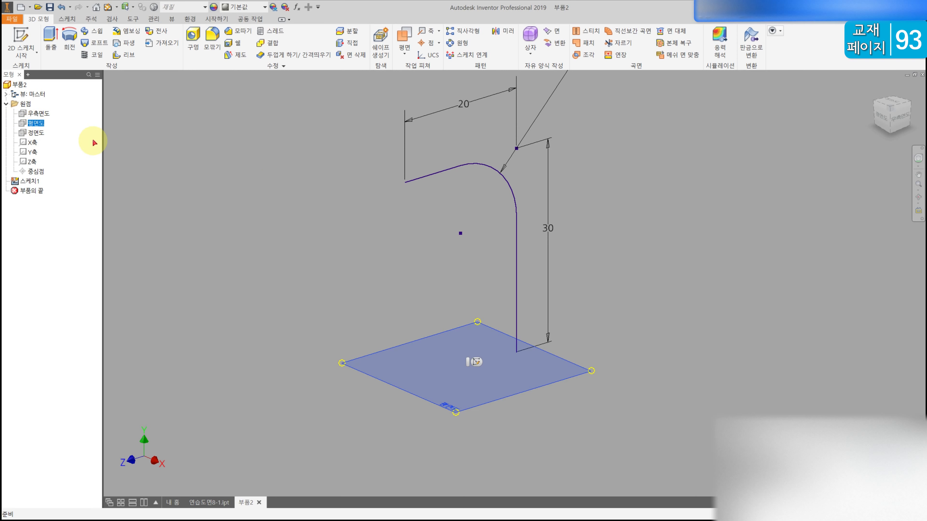
left_click(22, 33)
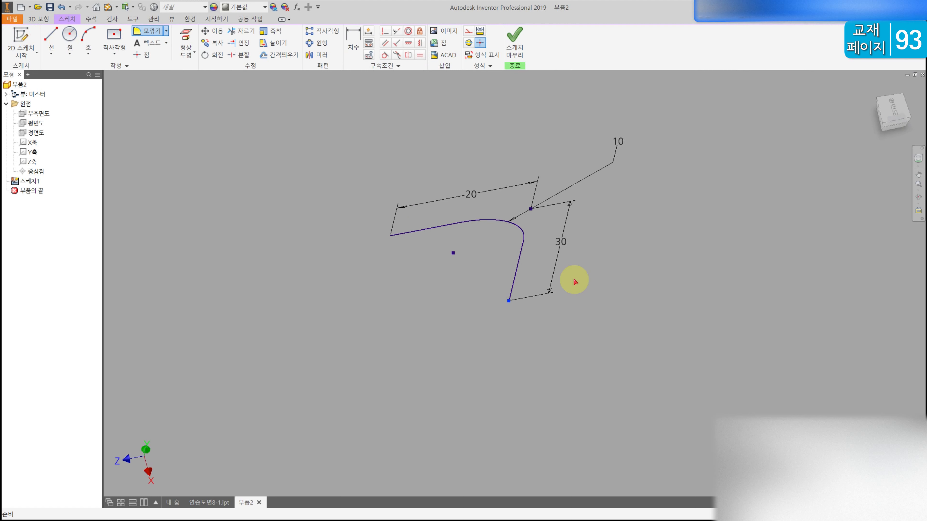
left_click(877, 89)
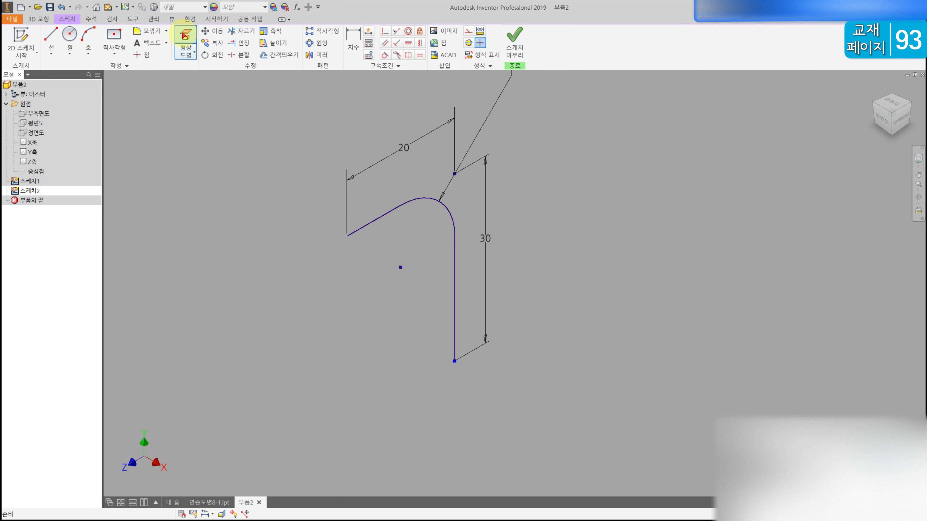
left_click(197, 35)
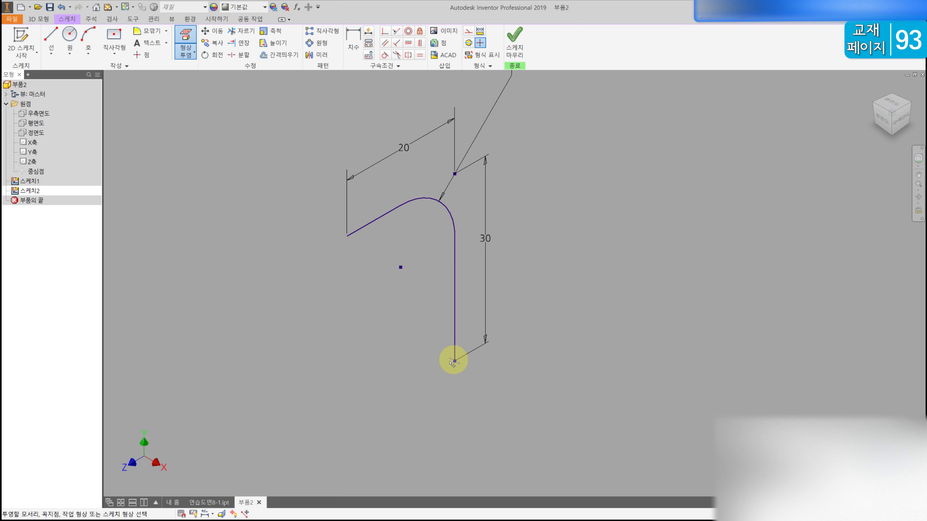
left_click(454, 360)
left_click(455, 361)
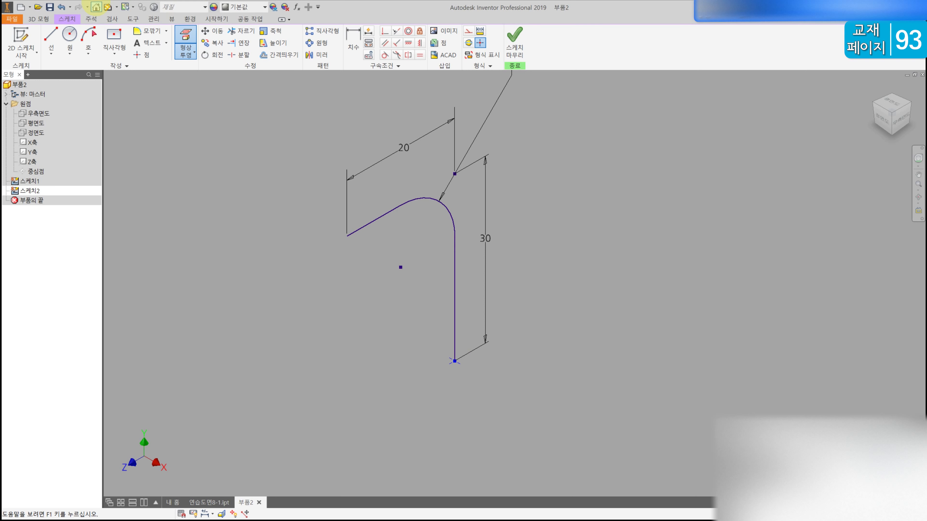
- Draw two concentric circles centered on the projected path endpoint, the outer one about 14.7 mm in diameter
left_click(72, 35)
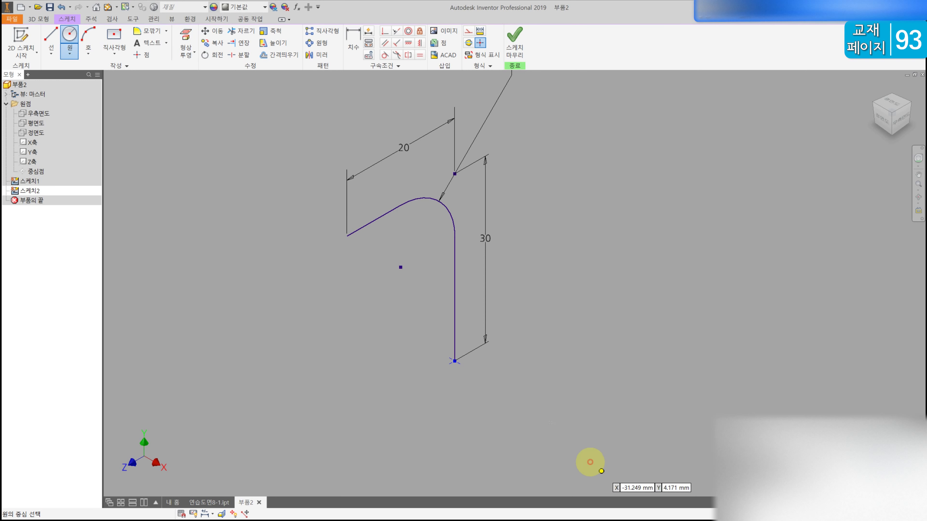
left_click(455, 361)
left_click(435, 389)
left_click(455, 361)
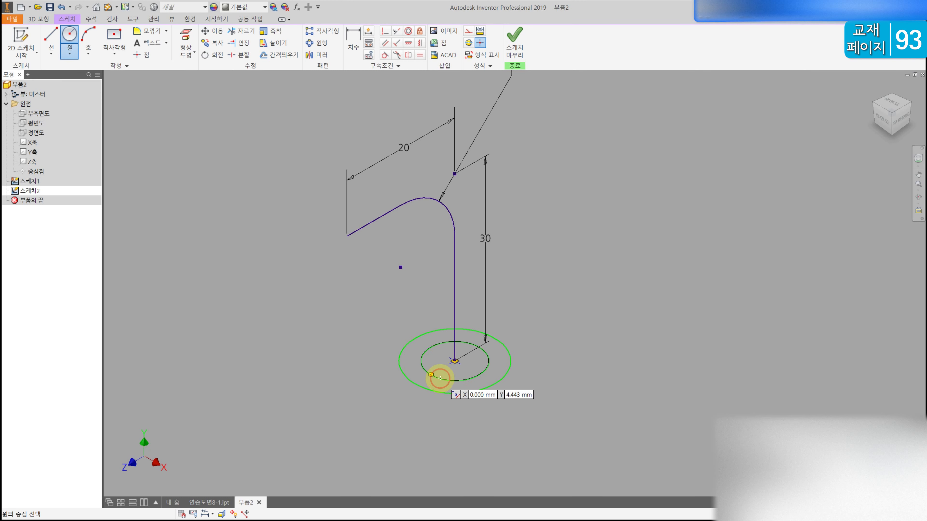
left_click(439, 377)
- Dimension the outer circle's diameter to 12 mm and the inner circle's to 8 mm, and finish the sketch
left_click(353, 38)
left_click(411, 382)
left_click(395, 415)
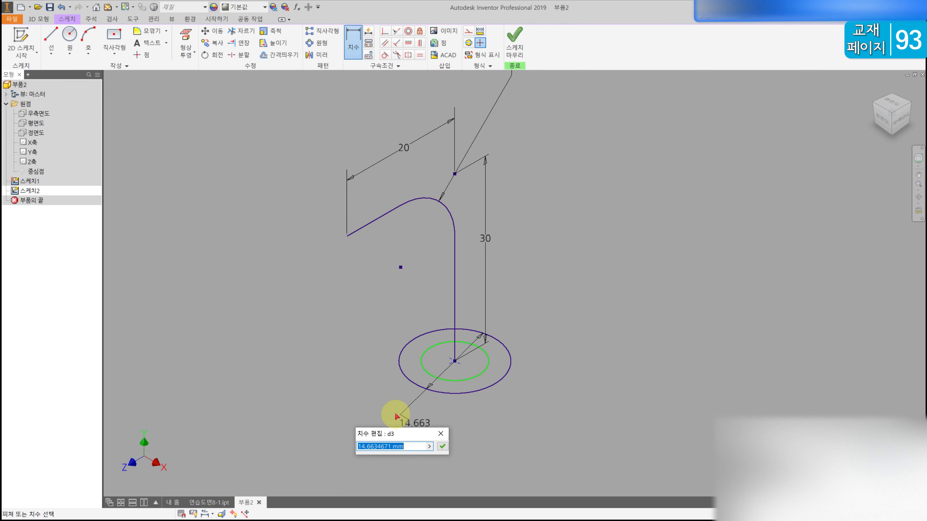
type("12")
key("Return")
left_click(458, 378)
left_click(457, 407)
type("8")
key("Return")
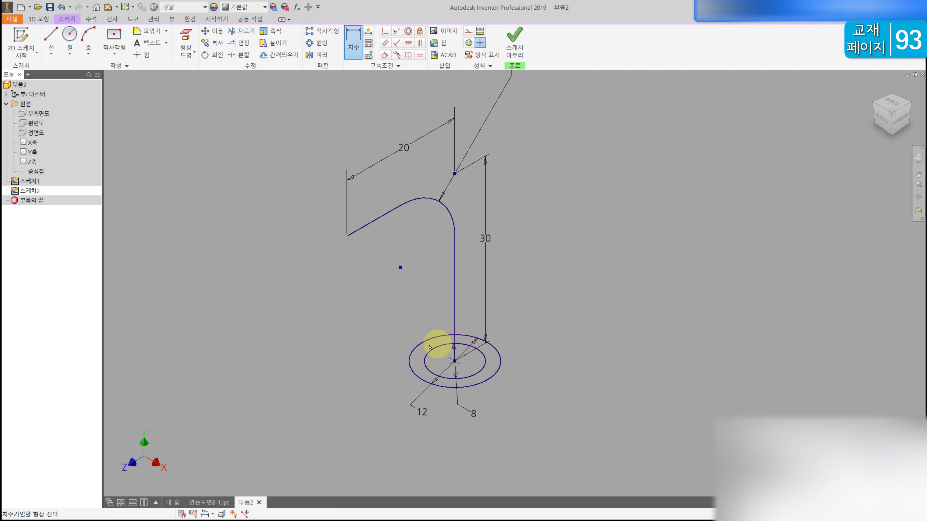
left_click(515, 35)
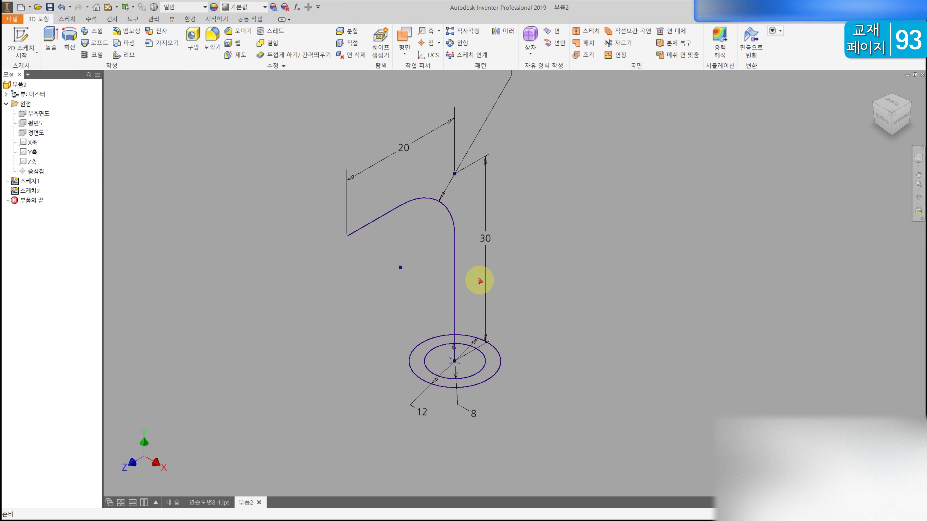
- Sweep the ring between the two circles along the bent path into a hollow pipe solid
left_click(97, 35)
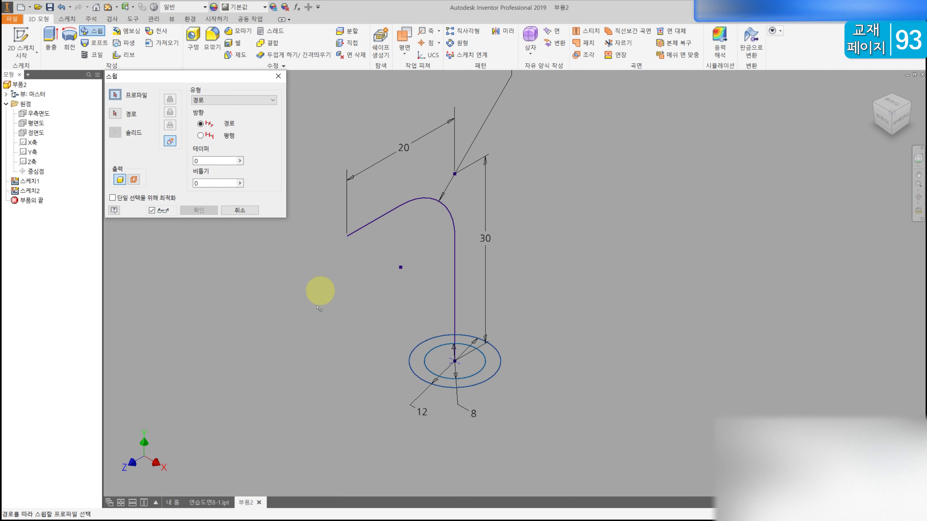
left_click(419, 362)
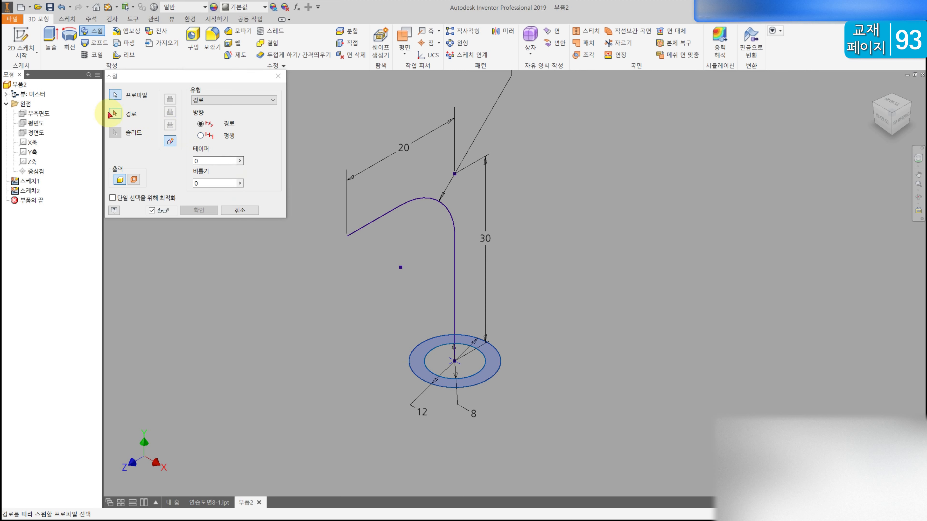
left_click(115, 115)
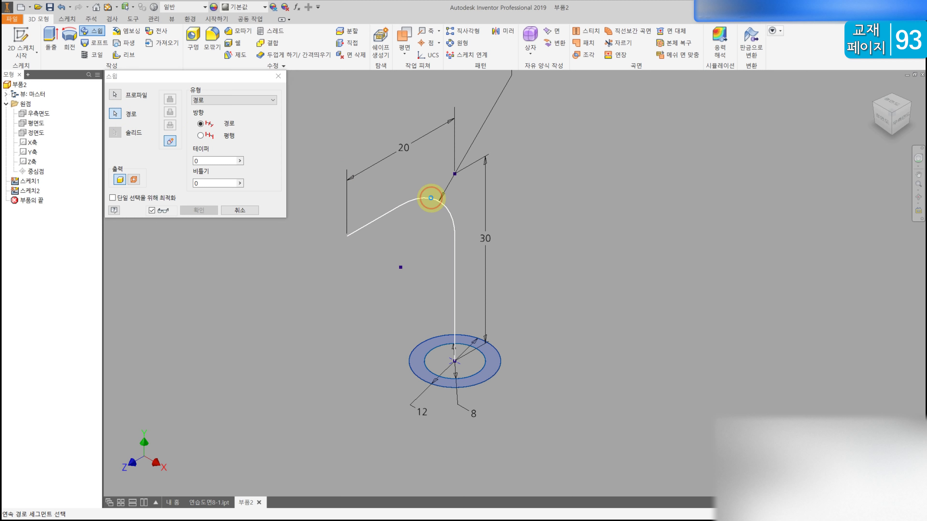
left_click(435, 199)
left_click(200, 210)
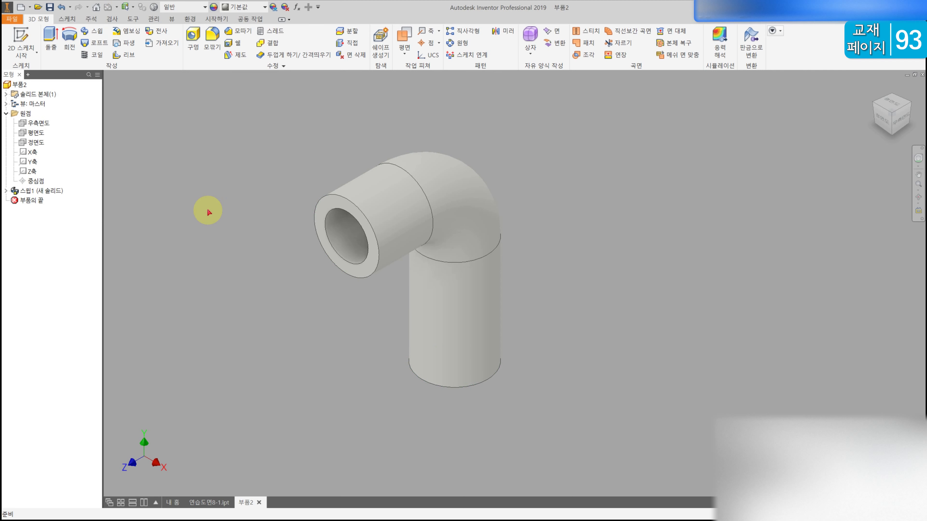
- Start a sketch on the top (평면도) origin plane and project the circular edges of the pipe's lower end face
left_click(35, 133)
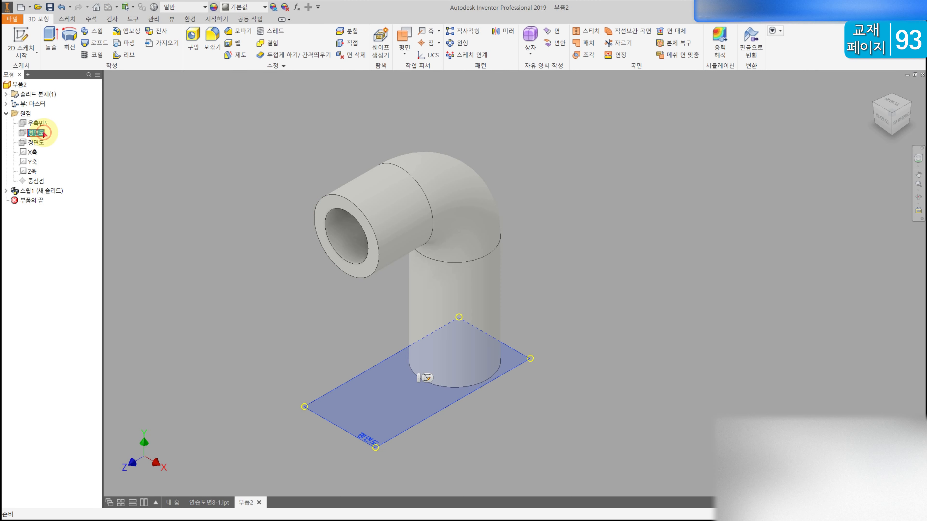
key("s")
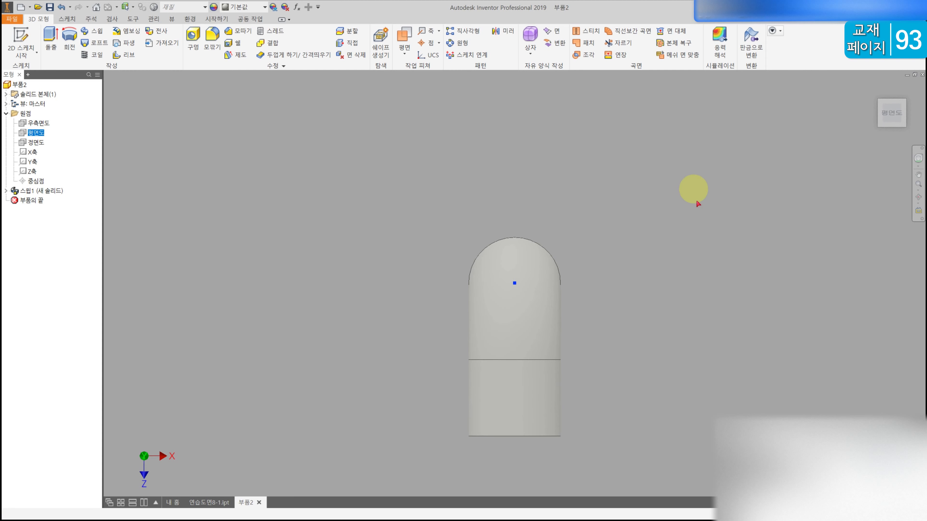
mouse_move(610, 370)
middle_mouse_down("shift")
mouse_move(542, 321)
mouse_move(447, 282)
middle_mouse_up("shift")
left_click(186, 39)
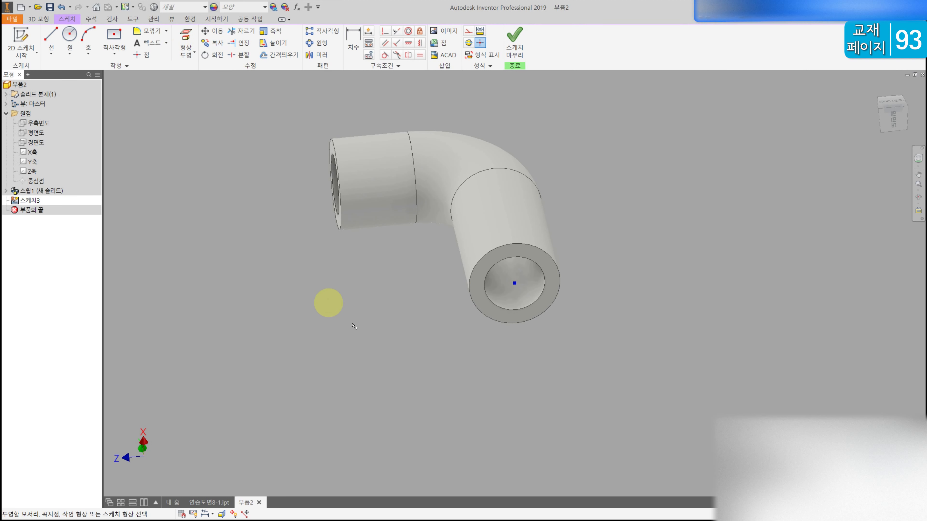
left_click(546, 257)
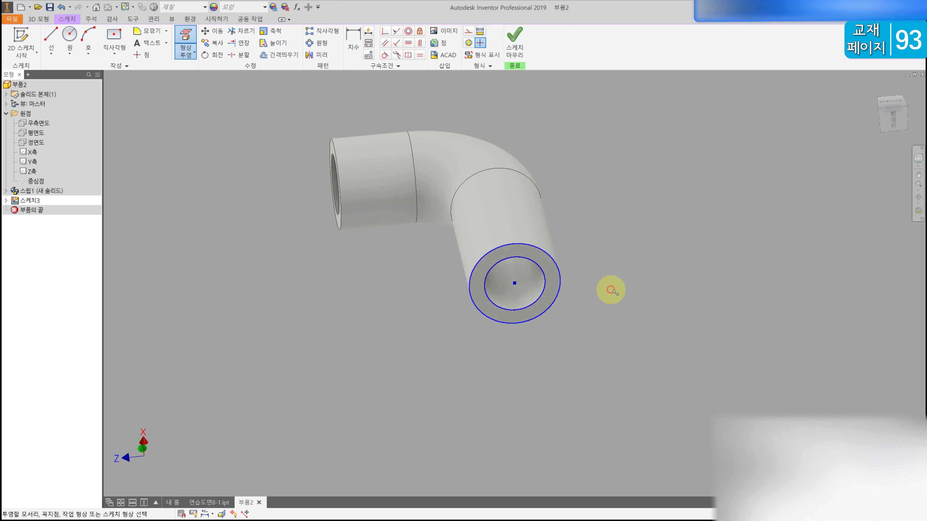
- Draw a larger circle around the projected pipe edges, centered on the pipe's axis
left_click(893, 114)
left_click(69, 34)
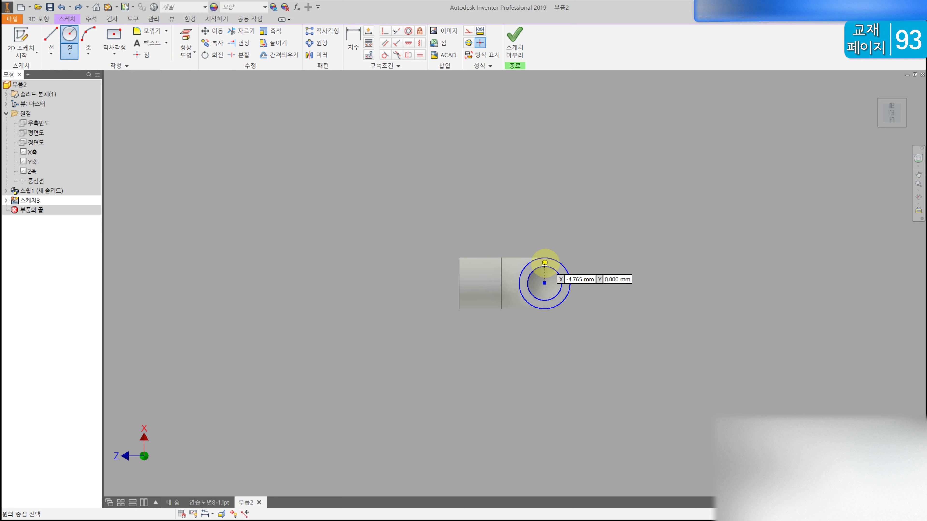
left_click(545, 283)
left_click(548, 244)
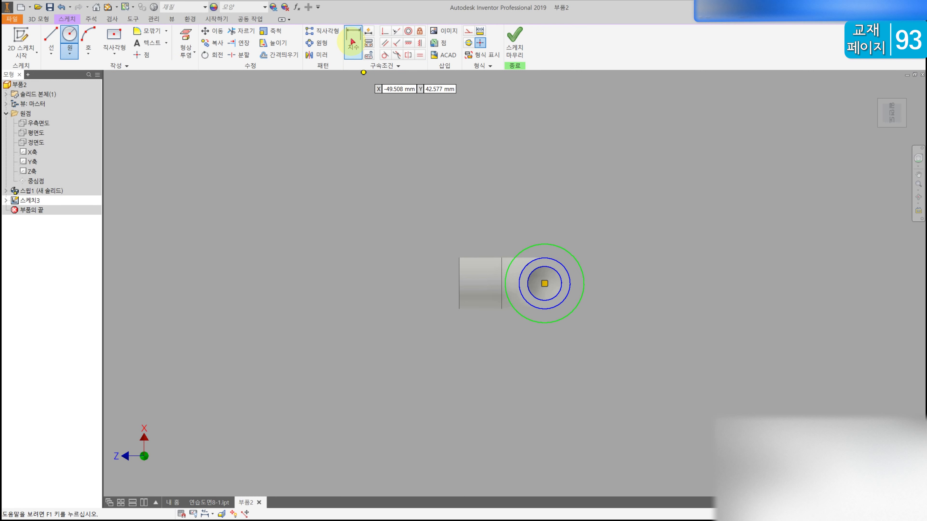
- Dimension the outermost circle around the projected pipe edges to a 17 mm diameter
left_click(353, 42)
left_click(545, 243)
left_click(536, 214)
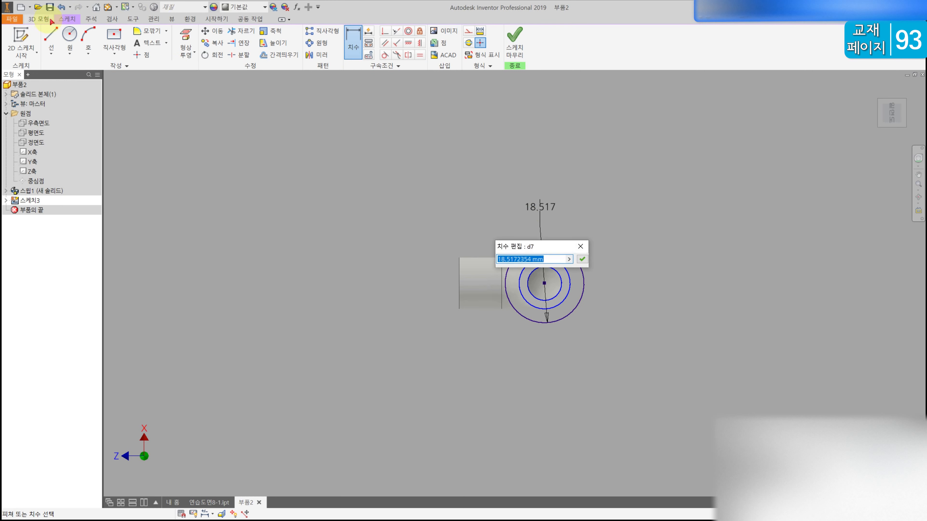
type("17")
key("Return")
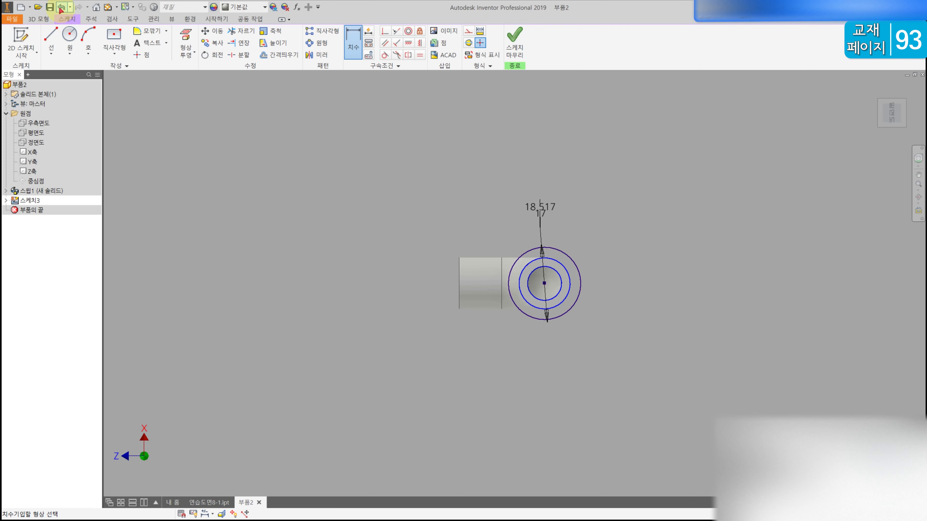
- Extrude the ring between the 17 mm circle and the pipe's outer edge 3 mm up the pipe, joined to the pipe
left_click(38, 19)
left_click(51, 40)
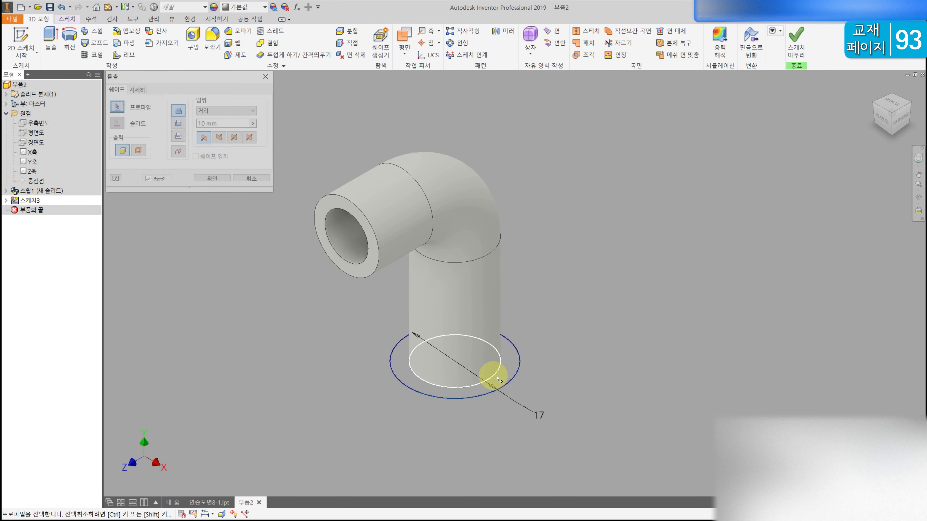
left_click(474, 363)
left_click(178, 111)
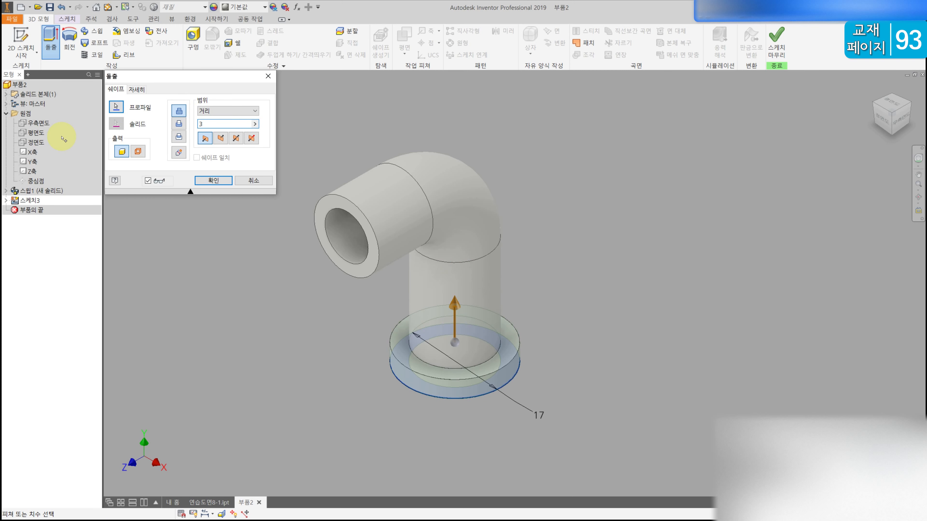
key("Return")
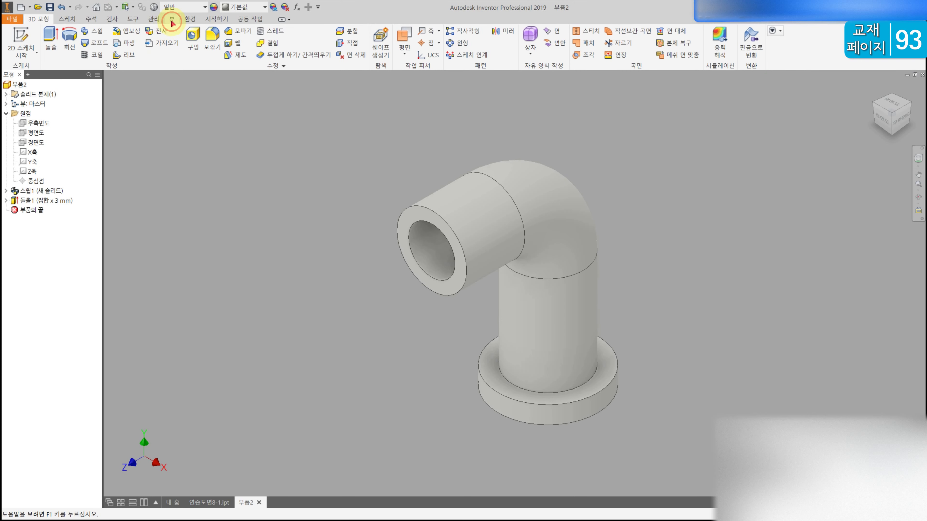
- Examine the pipe wall and flange in a half section view on the right (우측면도) origin plane, and remove the section
left_click(172, 19)
left_click(351, 43)
left_click(328, 77)
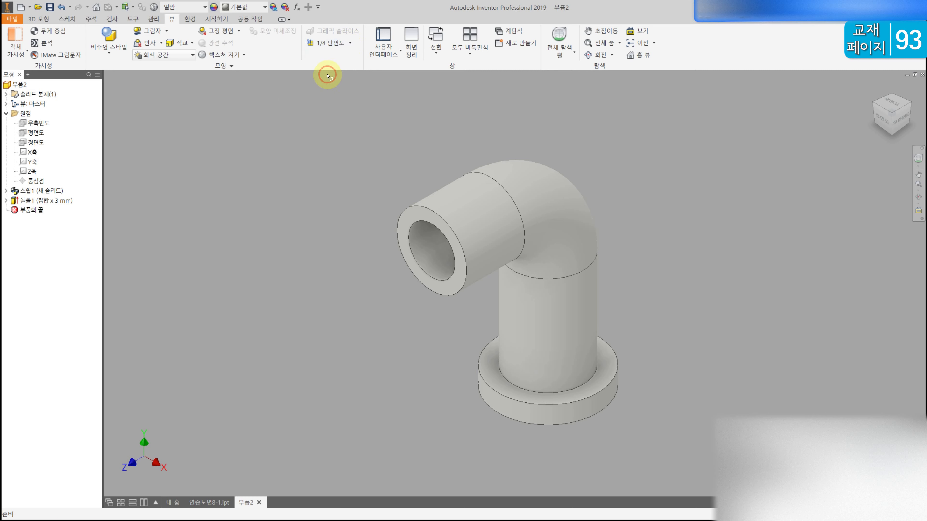
left_click(42, 126)
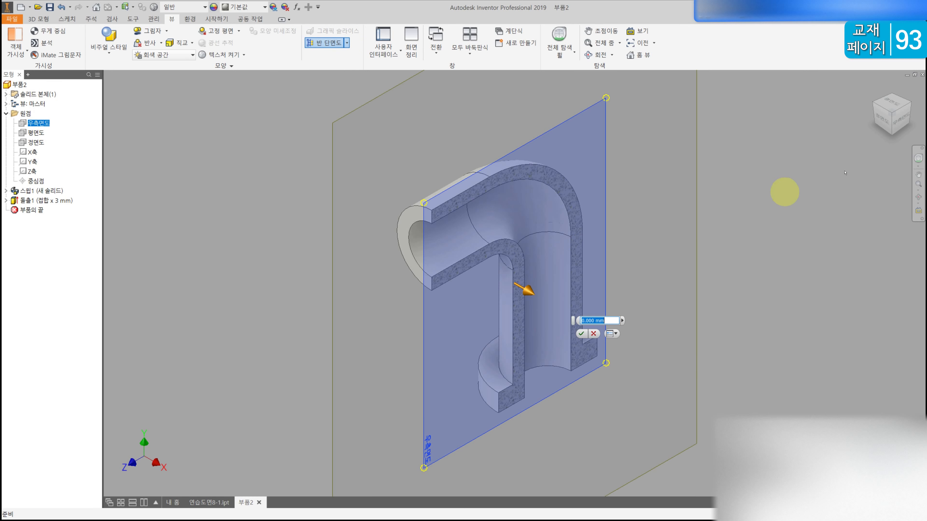
left_click(901, 123)
middle_click_drag(618, 281, 525, 288)
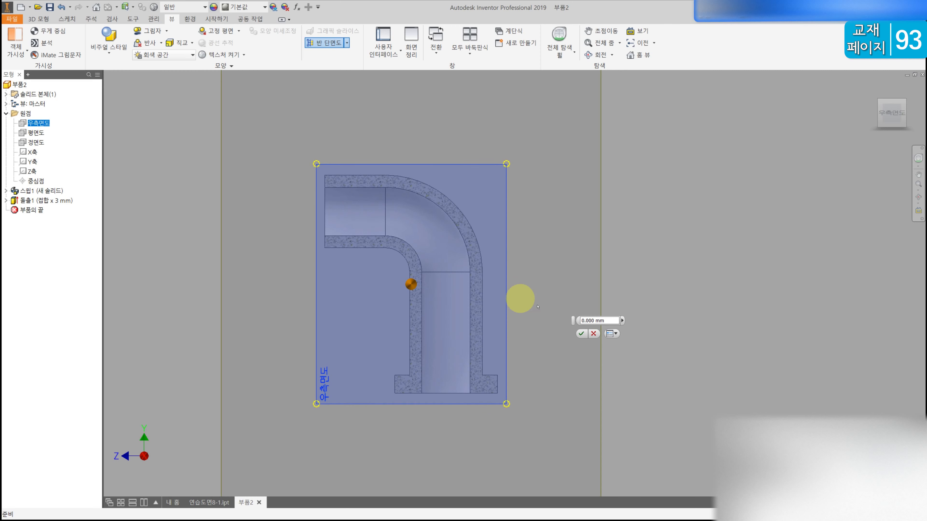
left_click(875, 86)
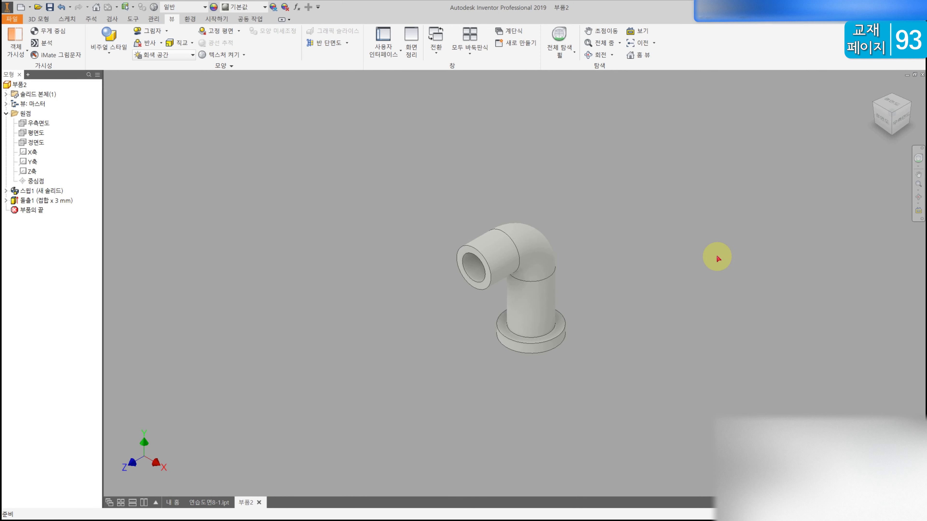
- Save the pipe part as 연습도면8-2 in the 연습도면 folder
key("ctrl+s")
left_click(457, 216)
left_click(467, 408)
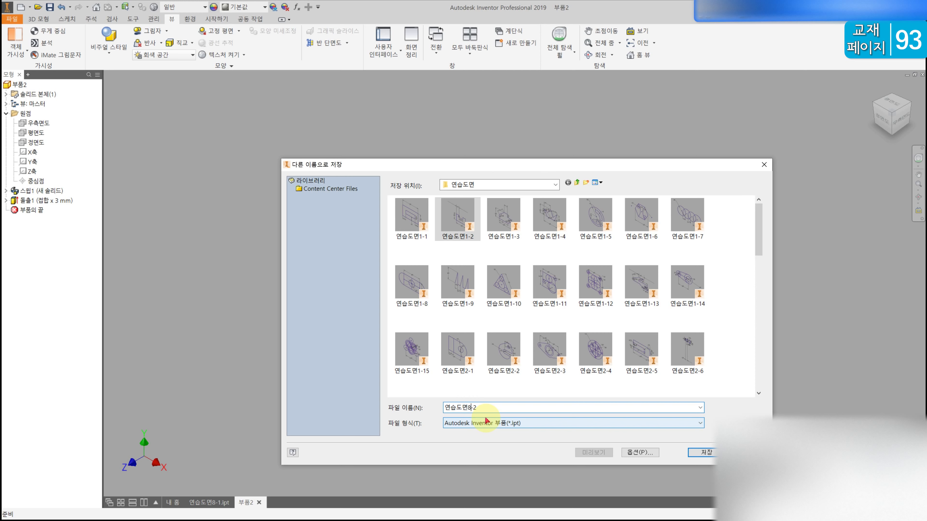
key("Return")
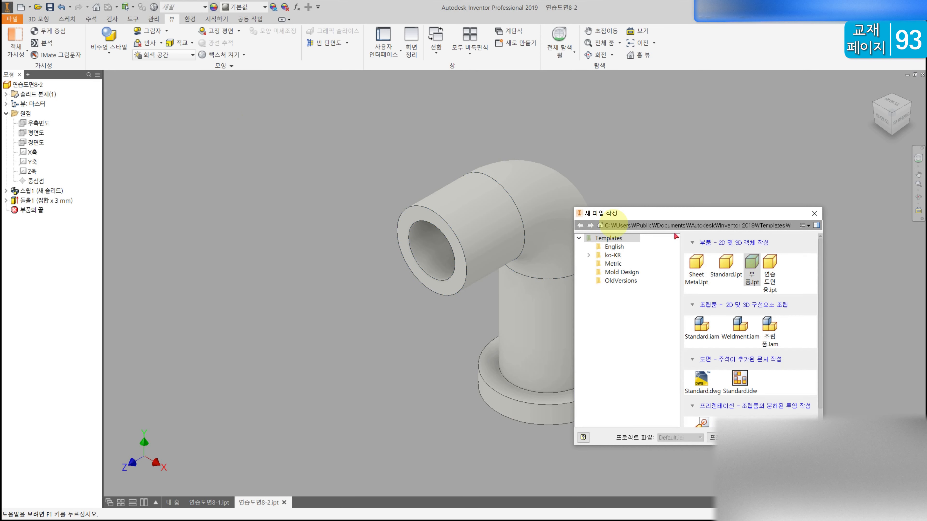
- Create a new part from the 부품.ipt template and start a sketch on its top (평면도) origin plane
double_click(751, 265)
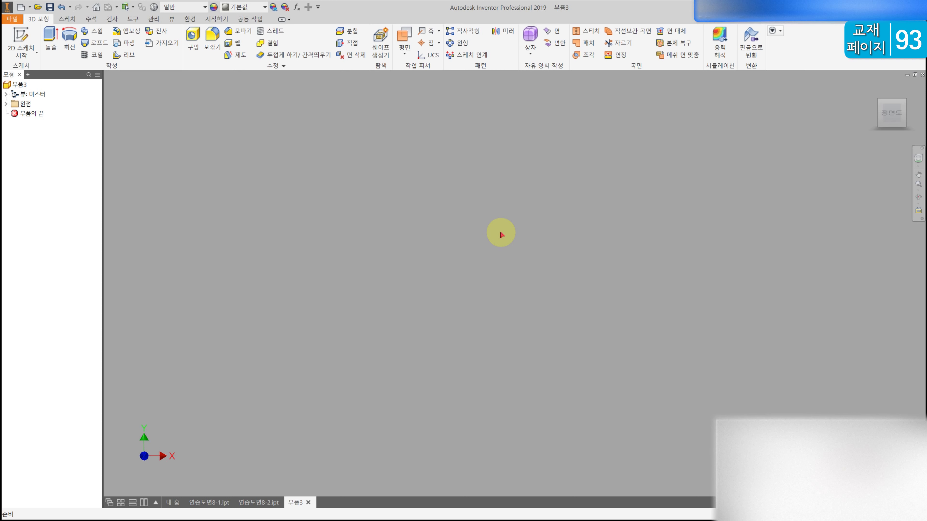
left_click(20, 42)
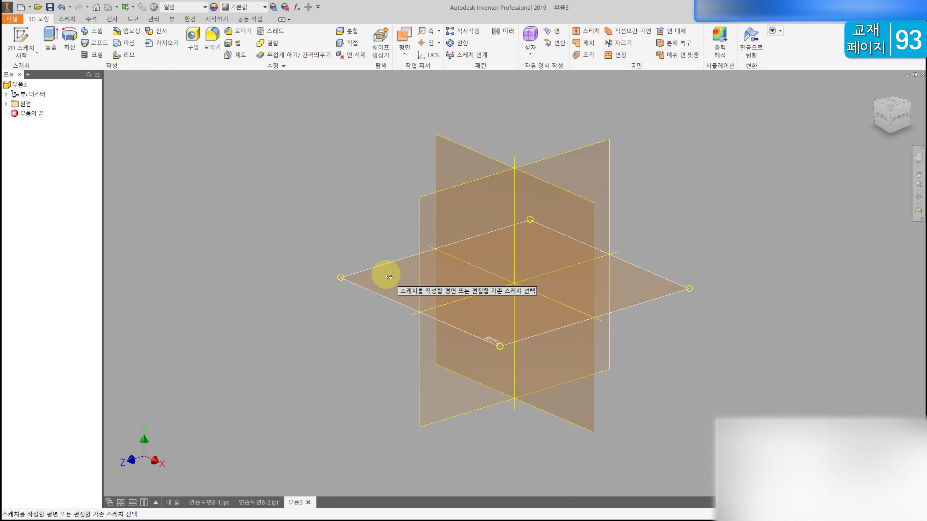
left_click(388, 276)
- Draw a straight line from the origin along the Z axis, dimension its length to 15 mm, and finish the sketch
left_click(56, 34)
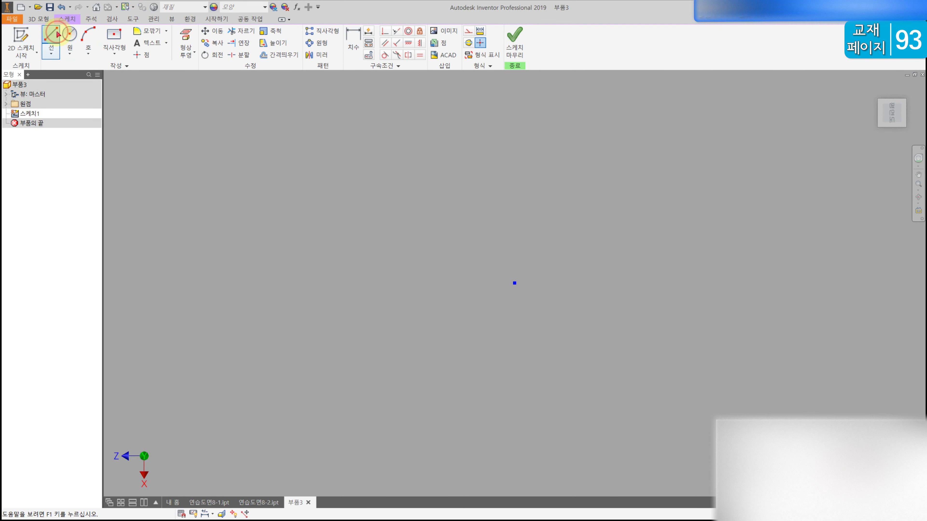
left_click(906, 89)
left_click(584, 312)
left_click(585, 198)
key("d")
left_click(584, 247)
left_click(630, 248)
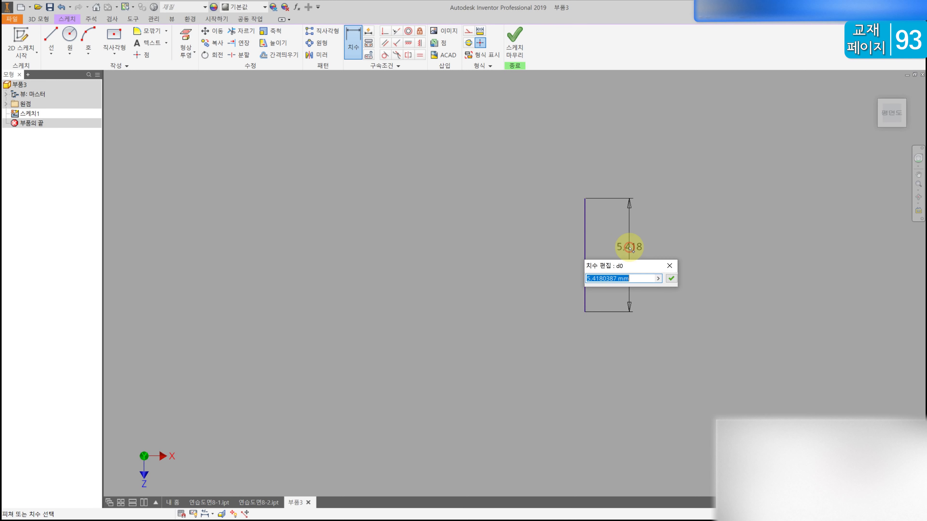
key("Return")
left_click(515, 37)
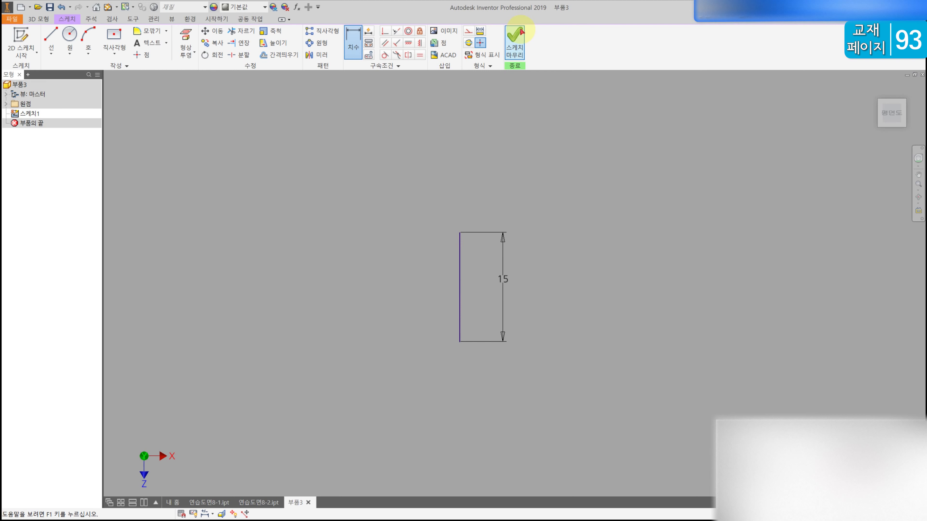
- Create a work plane through the 15 mm line, angled -35 degrees from the right (우측면도) origin plane
mouse_move(565, 186)
middle_mouse_down()
mouse_move(419, 237)
mouse_move(430, 243)
middle_mouse_up()
left_click(405, 36)
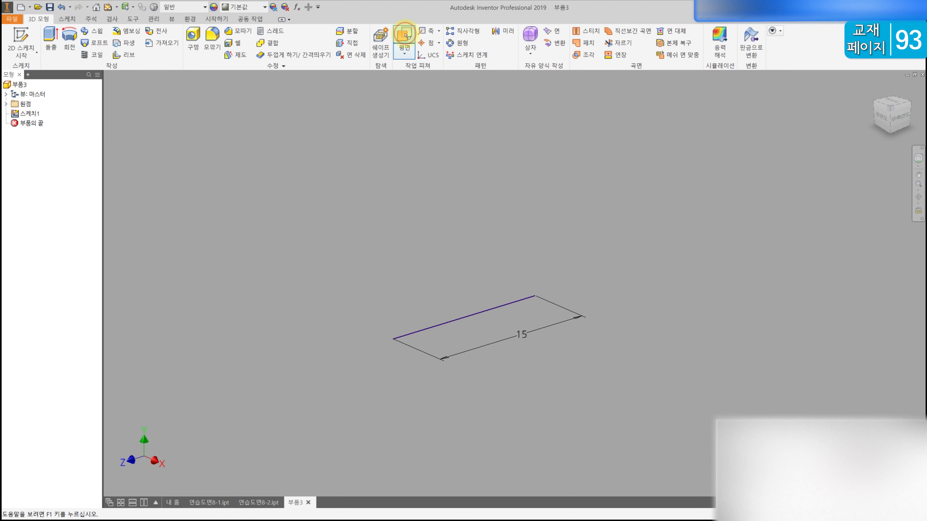
left_click(6, 103)
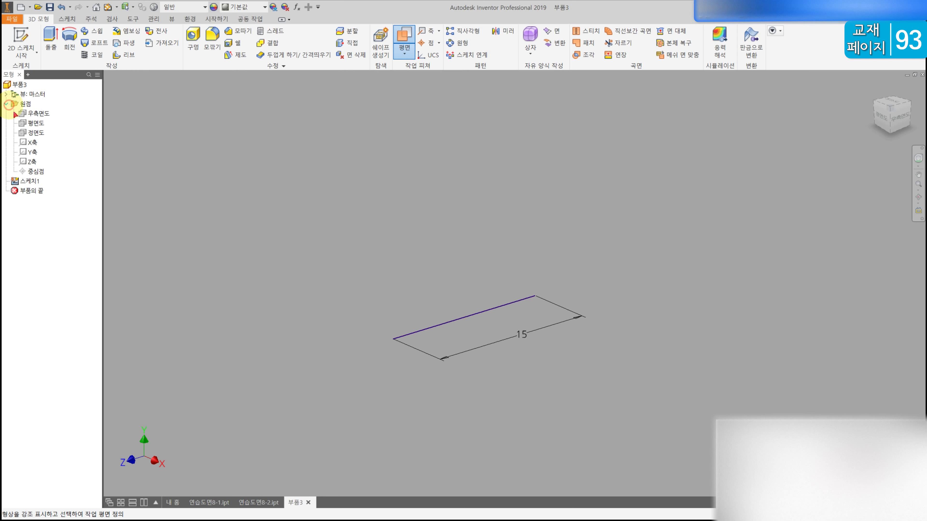
left_click(38, 116)
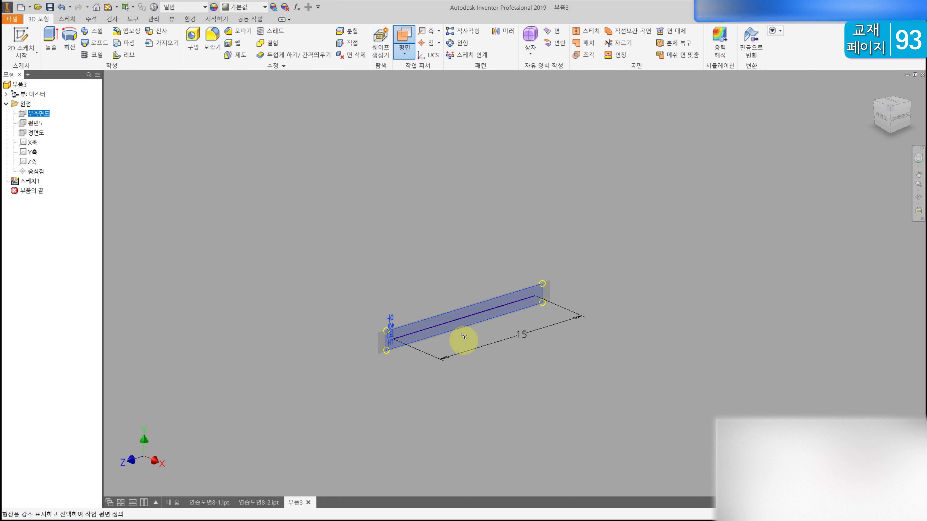
left_click(458, 323)
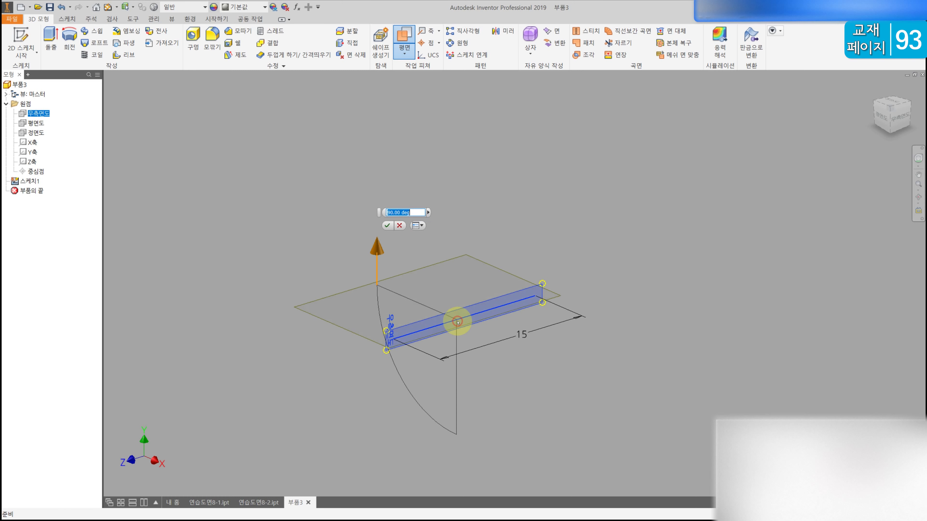
scroll(394, 341, "up", 3)
left_click_drag(351, 170, 555, 352)
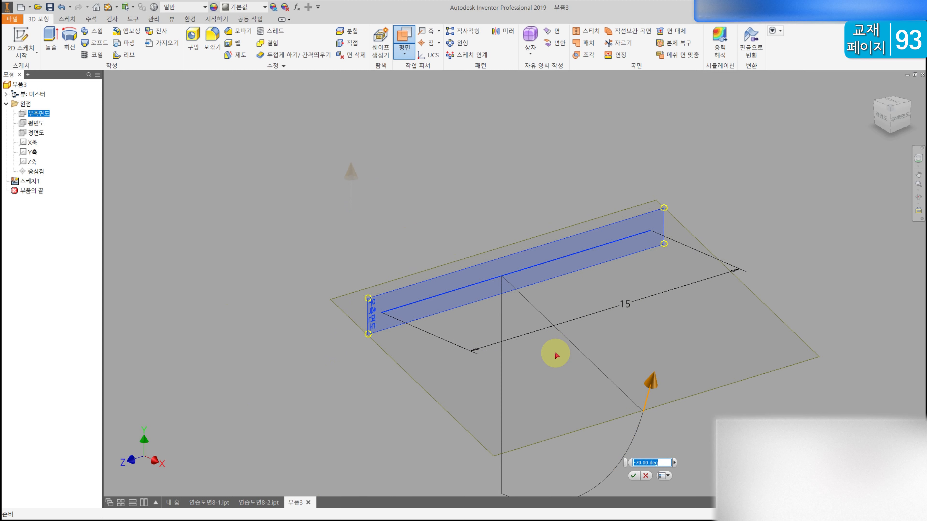
left_click(884, 120)
left_click_drag(621, 238, 532, 406)
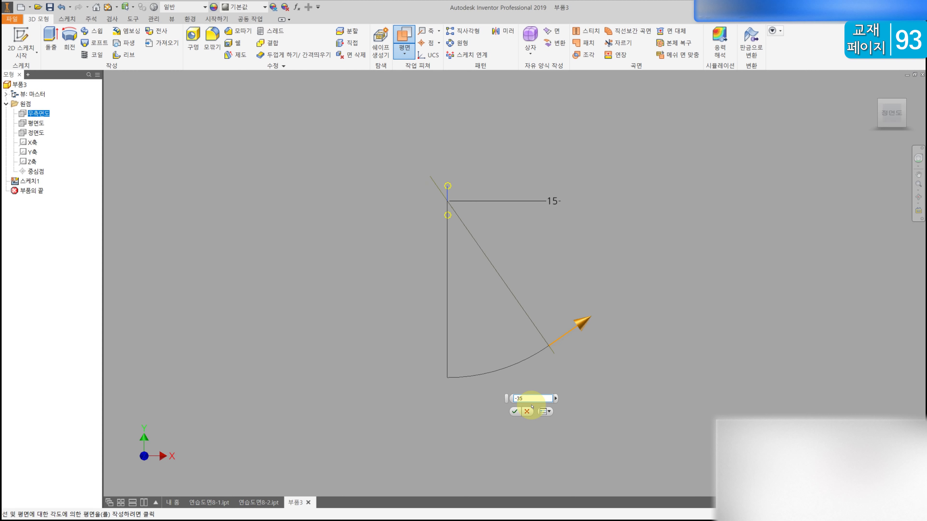
key("Return")
mouse_move(396, 152)
middle_mouse_down("shift")
mouse_move(363, 156)
mouse_move(394, 157)
middle_mouse_up("shift")
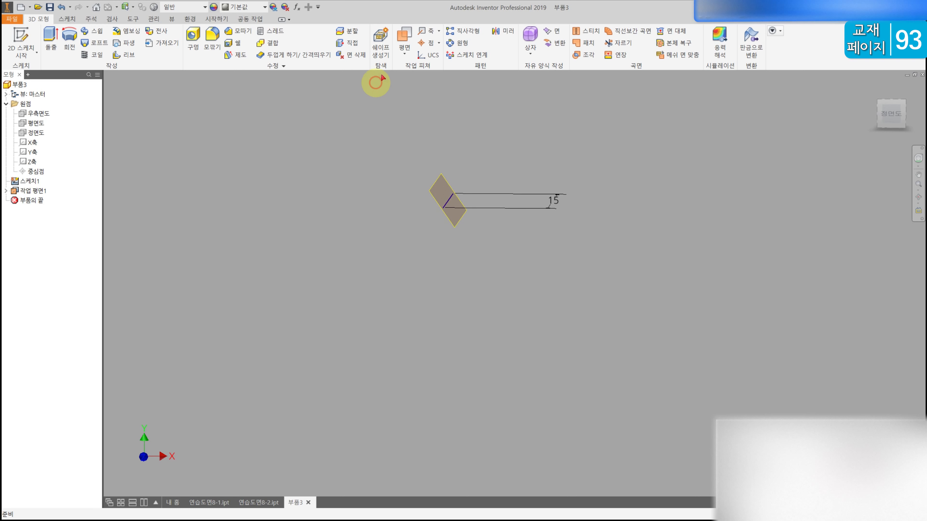
- Create a second work plane through the 15 mm line, angled to the opposite side of the right (우측면도) origin plane
left_click(405, 36)
middle_click_drag(444, 206, 425, 242)
left_click(424, 241)
left_click(38, 113)
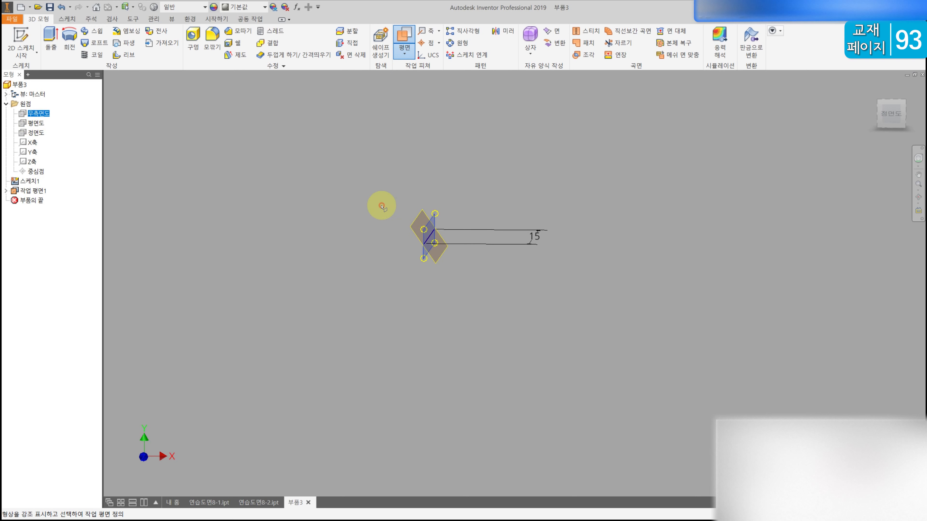
scroll(434, 238, "down", 2)
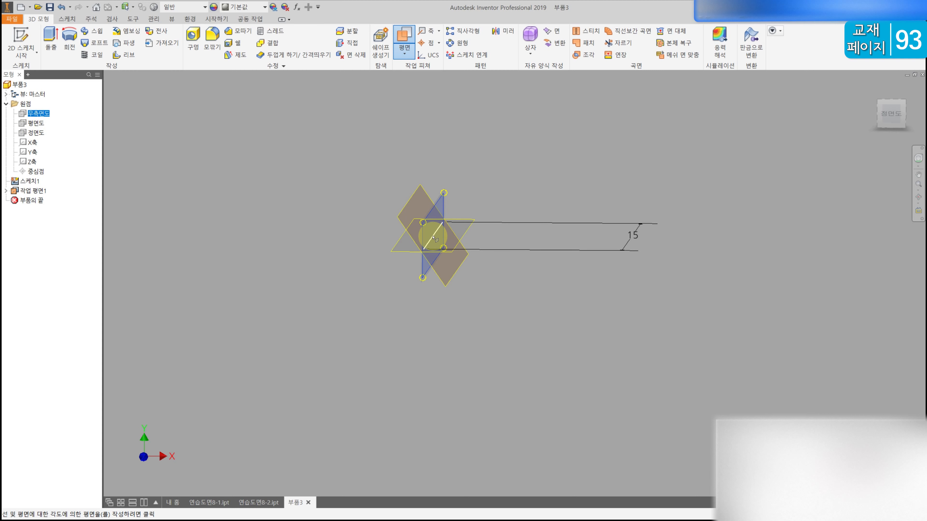
left_click(433, 238)
scroll(433, 238, "up", 2)
scroll(263, 186, "up", 3)
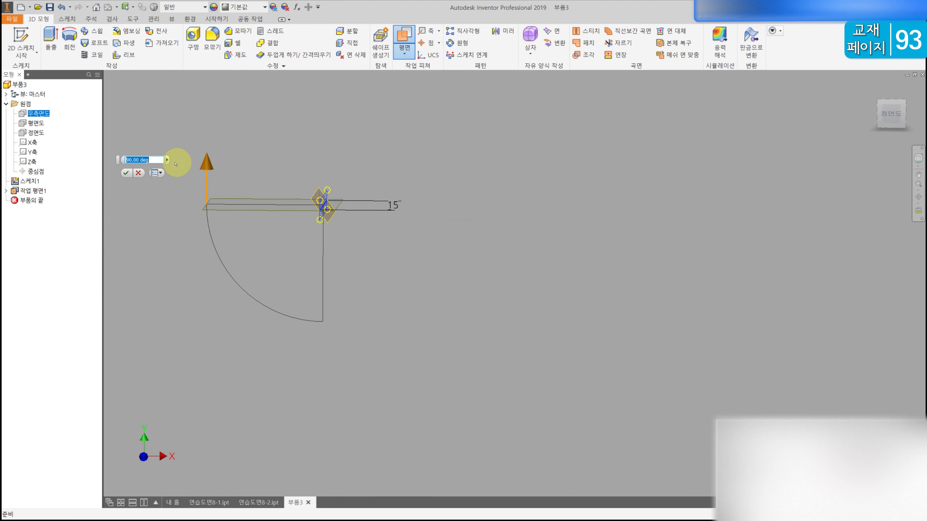
left_click_drag(204, 163, 237, 254)
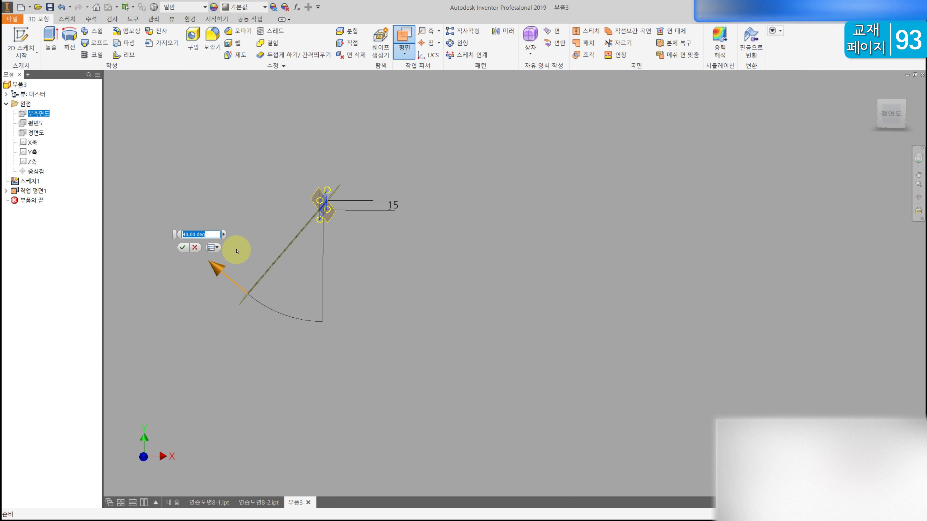
key("Return")
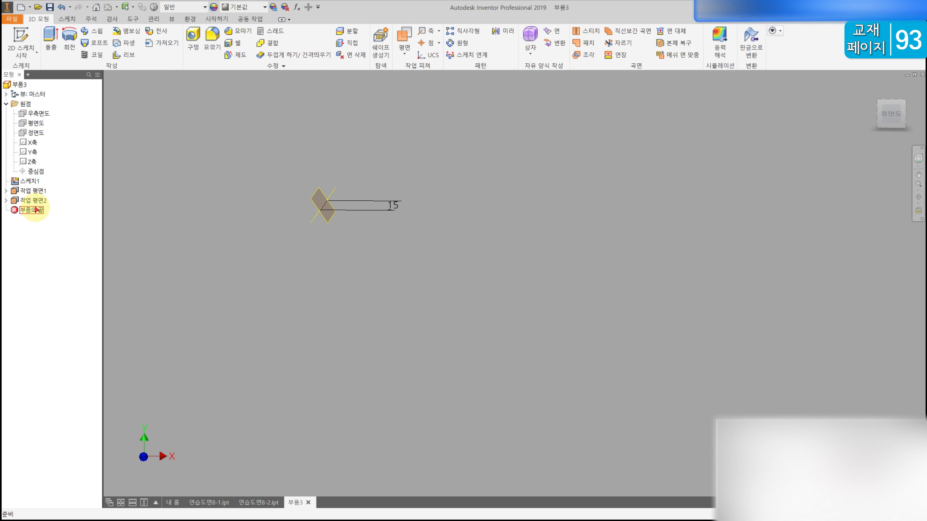
- Roll the end-of-part marker back above the second work plane and start a sketch on the first work plane
scroll(302, 190, "down", 5)
middle_click_drag(303, 190, 289, 219)
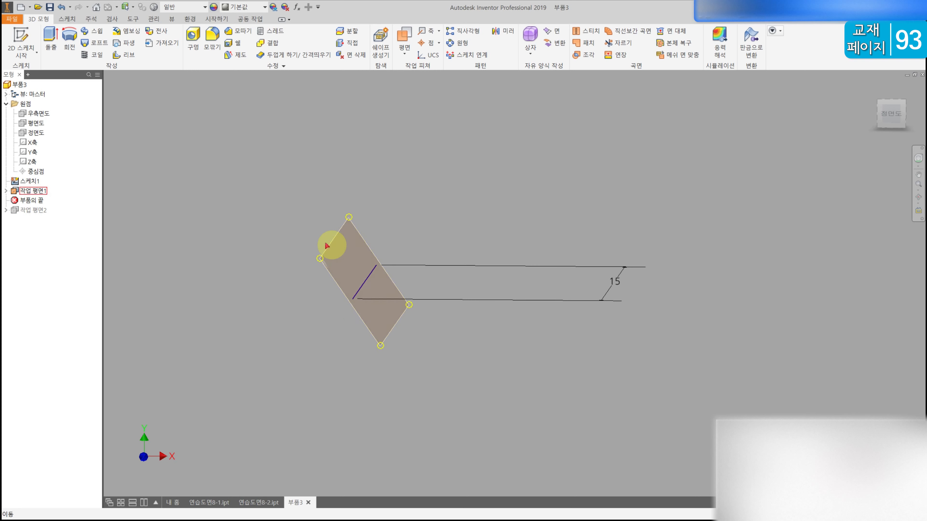
left_click(332, 248)
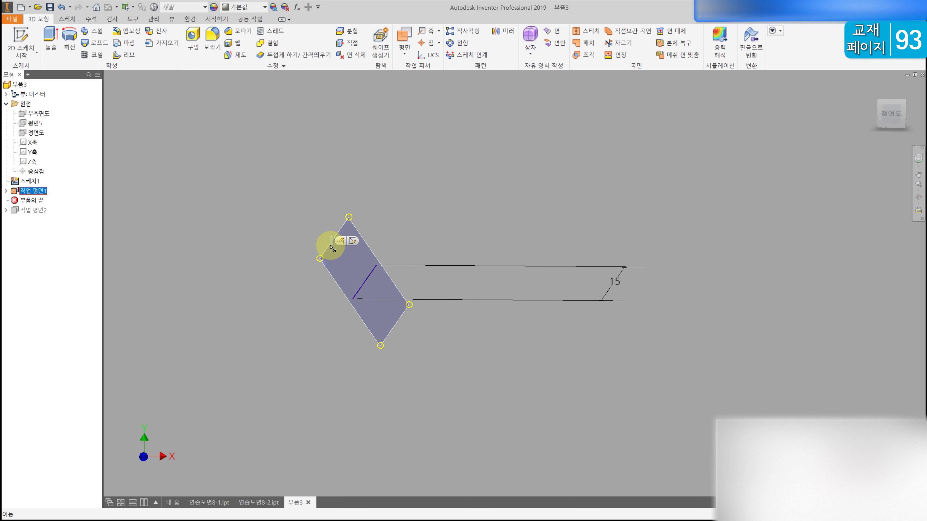
left_click(25, 35)
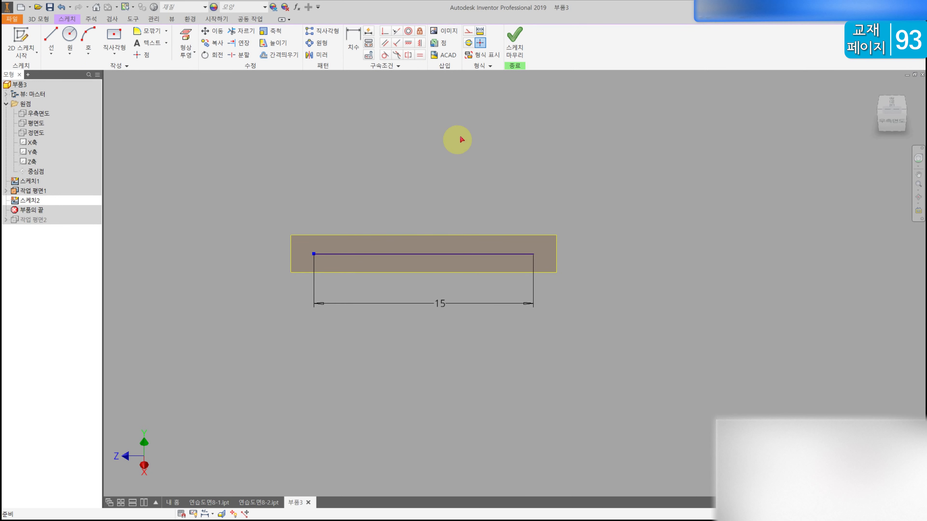
- Project the 15 mm line's endpoint away from the origin and draw a three-point arc from it, spanning about 10.5 mm downward
left_click(192, 35)
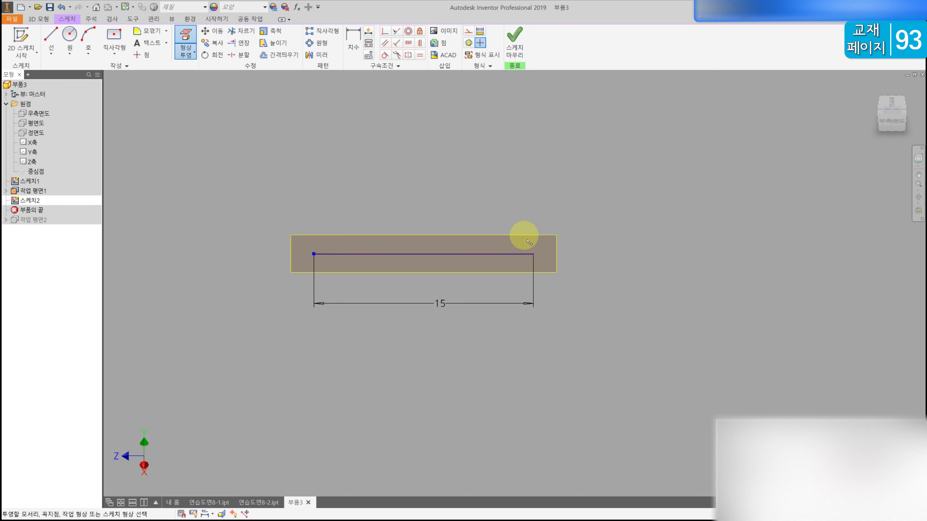
left_click(532, 263)
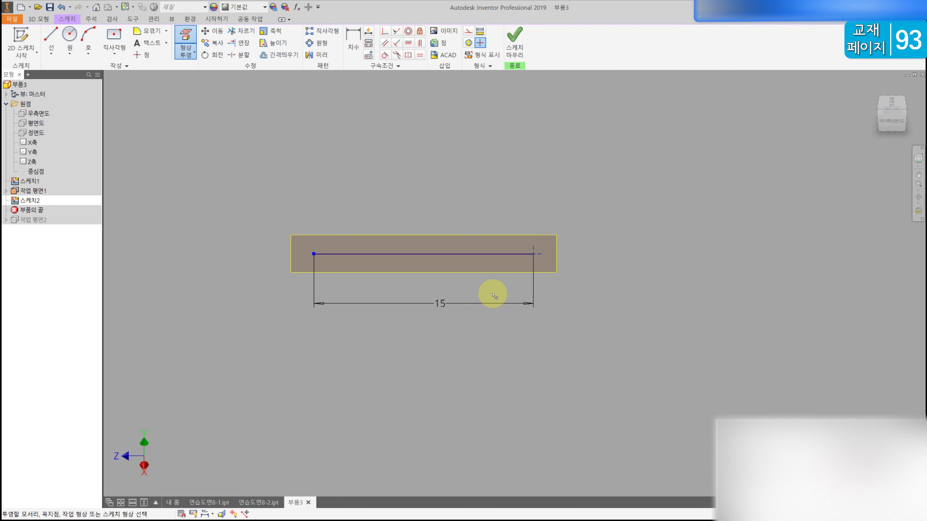
left_click(89, 55)
left_click(81, 70)
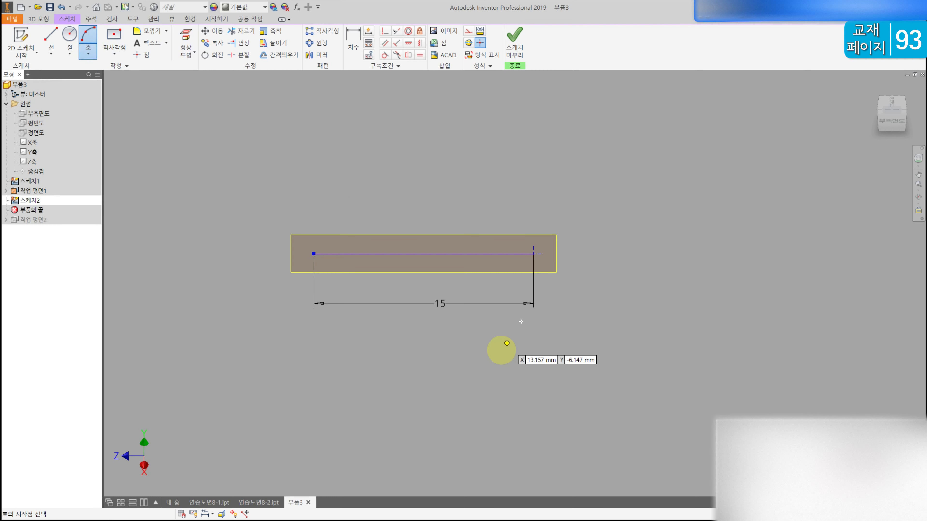
left_click(533, 254)
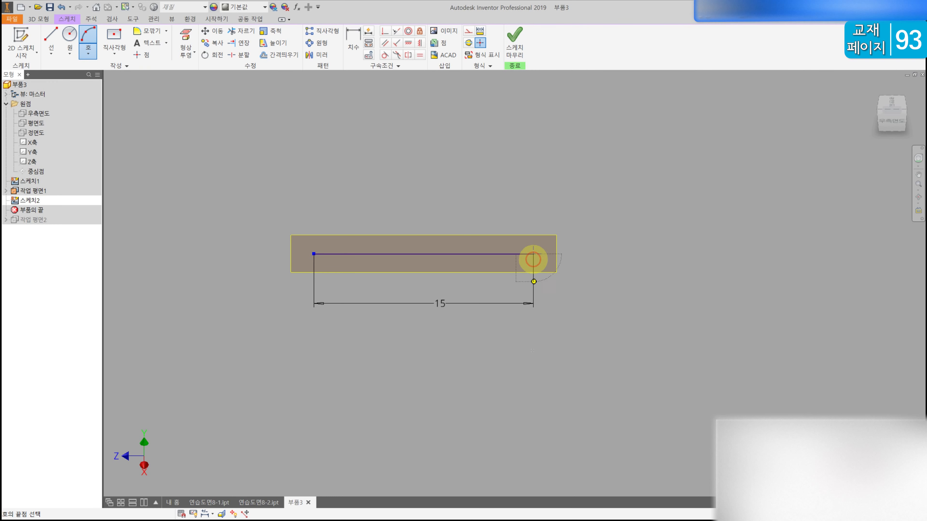
left_click(534, 407)
left_click(595, 336)
- Apply vertical constraints to align the arc's centre and lower endpoint with its upper endpoint
left_click(420, 42)
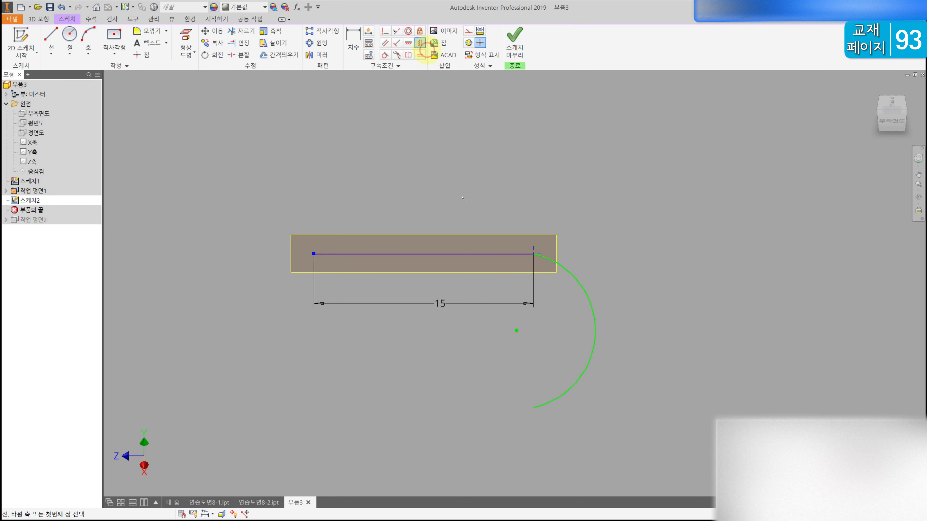
left_click(533, 254)
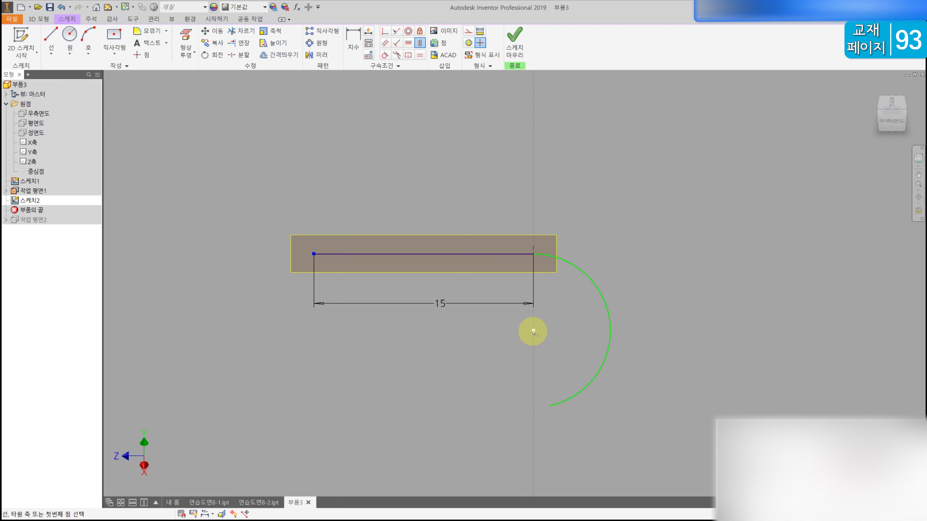
left_click(533, 332)
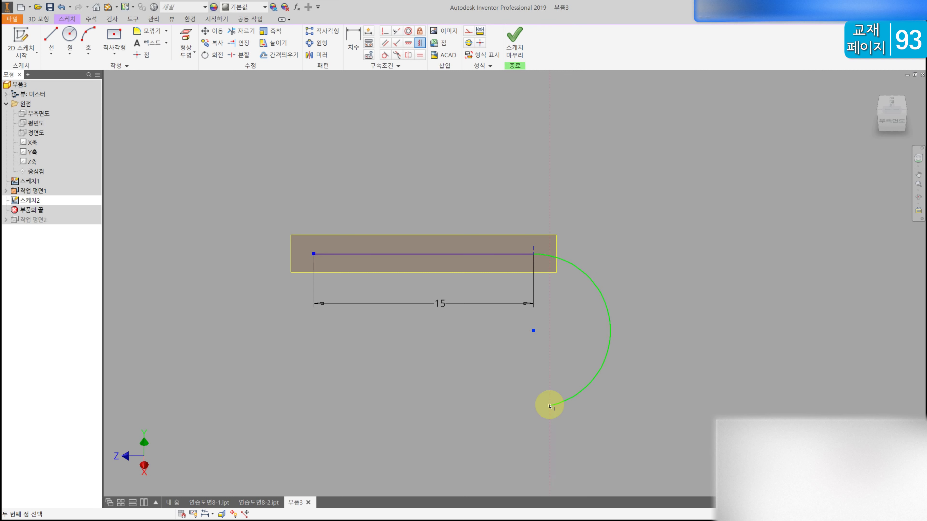
- Draw a horizontal line back from the arc's lower endpoint and link its length to the existing 15 mm dimension
left_click(50, 37)
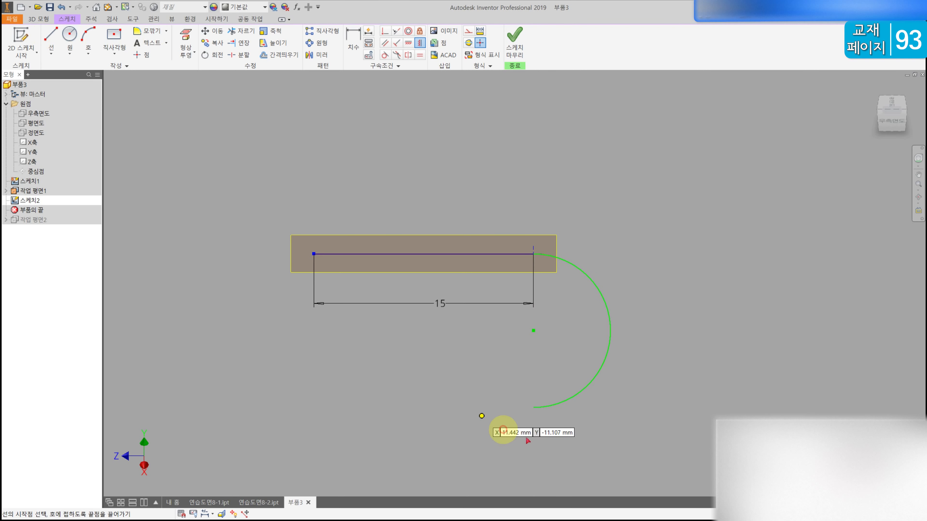
left_click(533, 407)
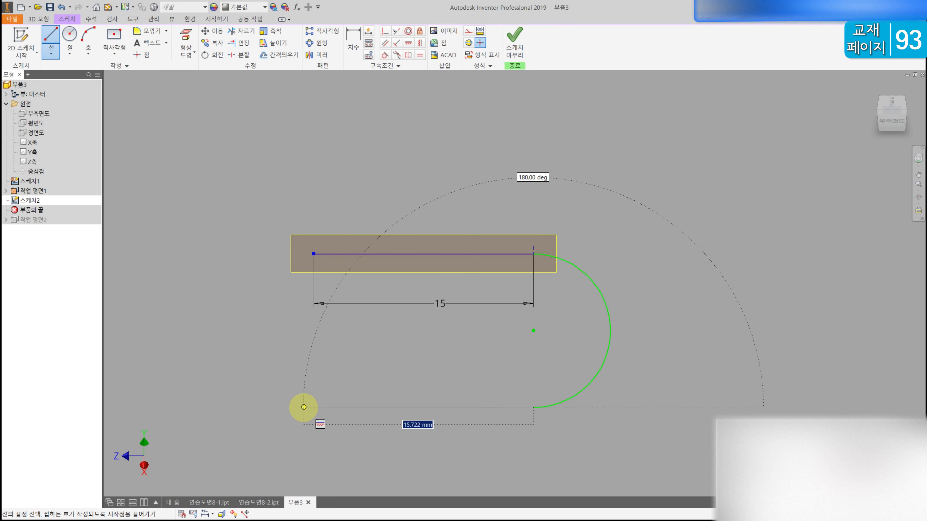
left_click(304, 407)
left_click(353, 45)
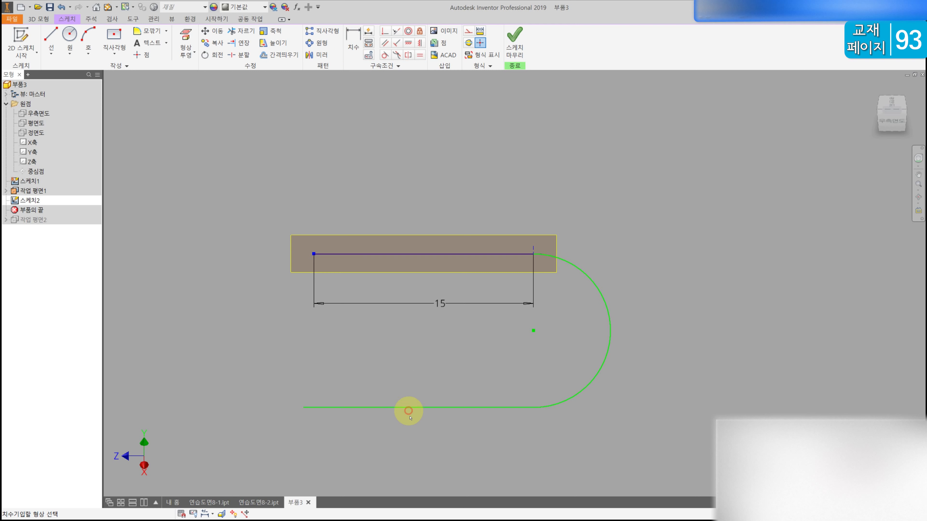
left_click(408, 428)
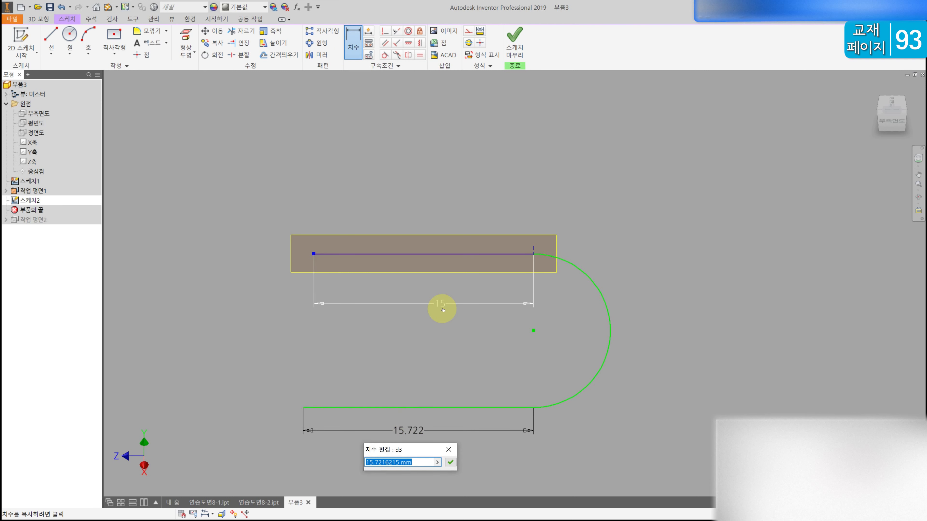
key("Return")
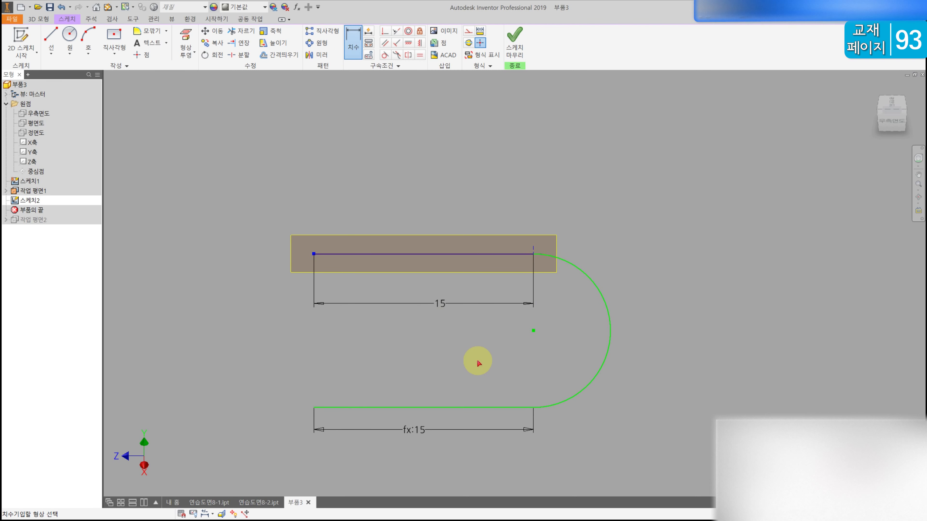
- Dimension the vertical distance between the arc's start point and the lower line to 14 mm and finish the sketch
left_click(354, 40)
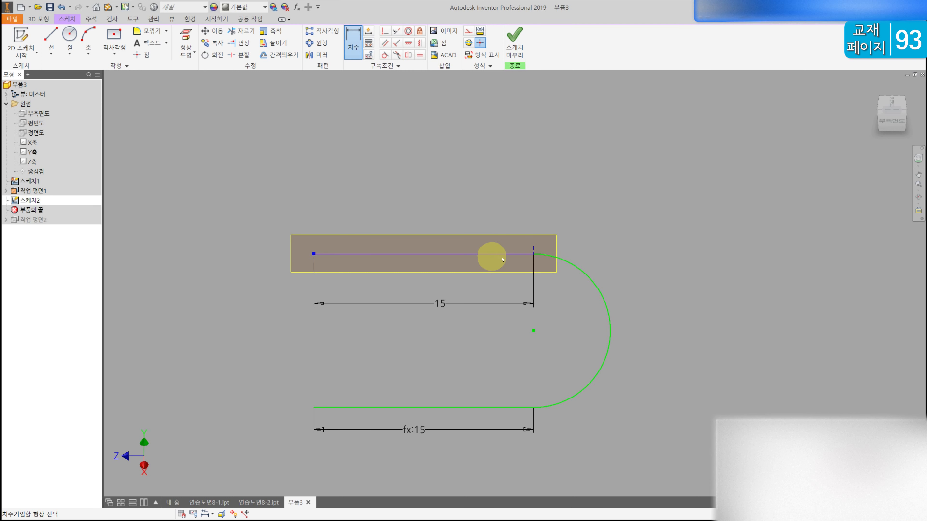
left_click(520, 408)
left_click(664, 346)
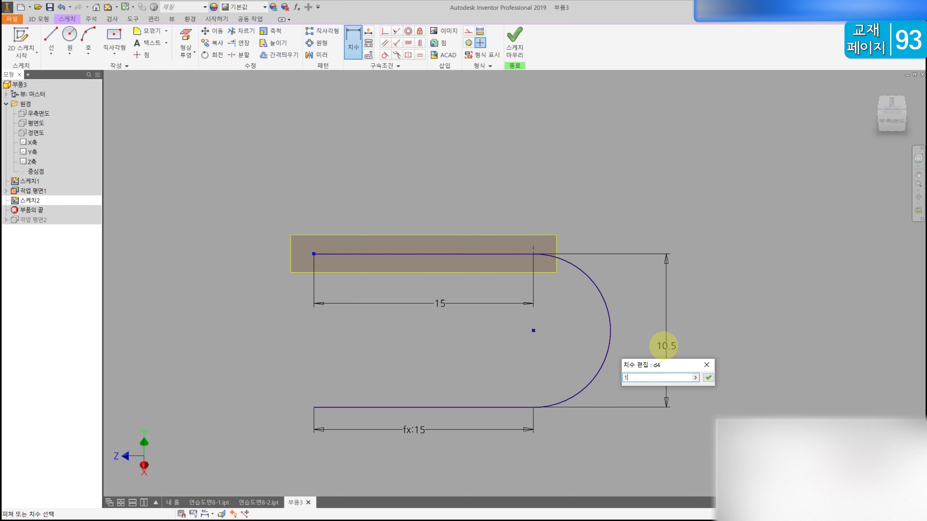
key("Return")
scroll(666, 336, "down", 3)
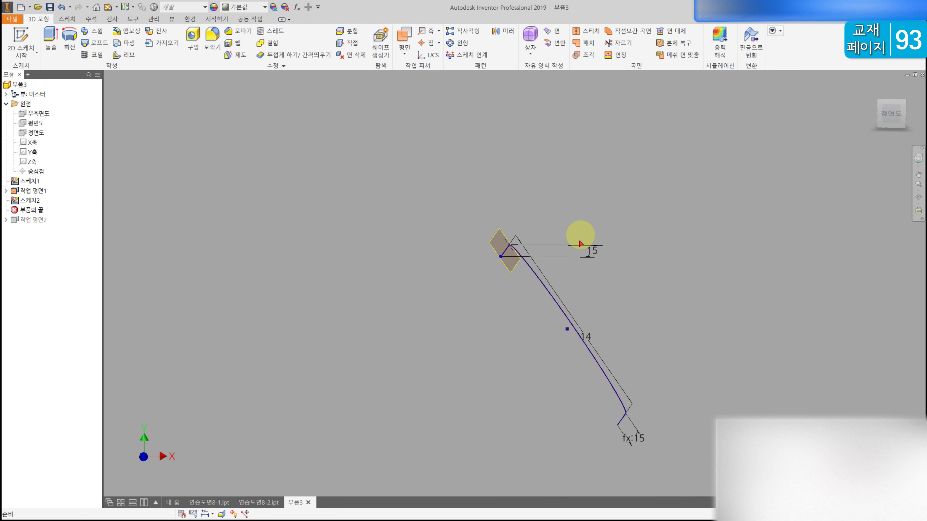
- Hide the first work plane (작업 평면1)
scroll(573, 272, "down", 3)
middle_click_drag(573, 273, 521, 303, "shift")
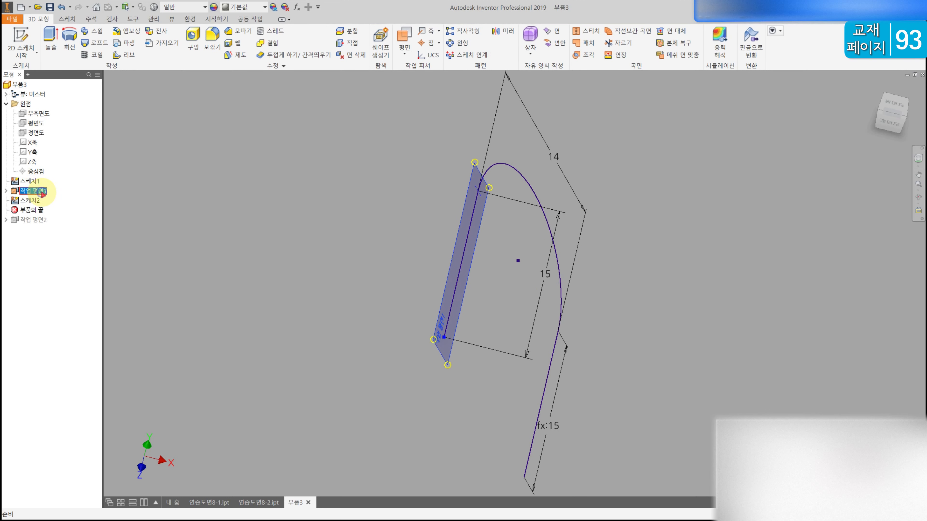
right_click(43, 195)
left_click(81, 271)
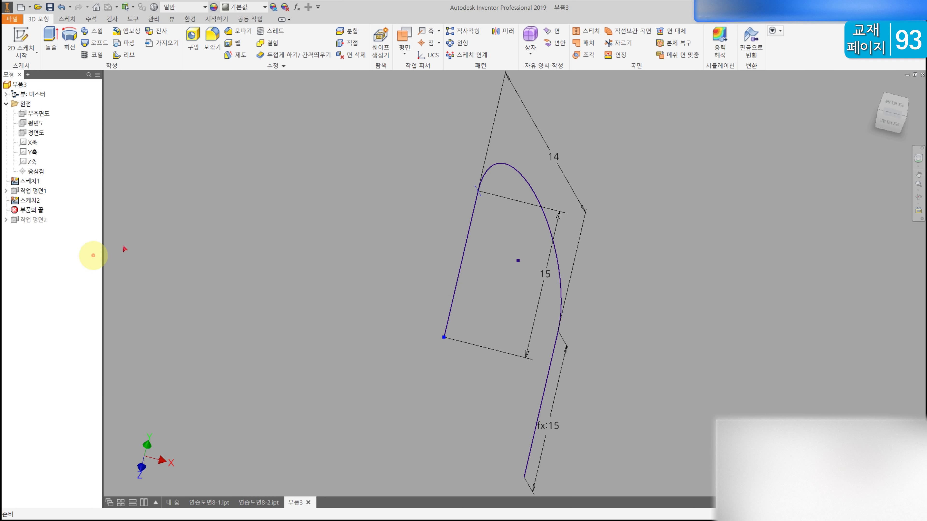
- Move the end-of-part marker below the second work plane and hide the first arc sketch (스케치2)
middle_click_drag(176, 218, 233, 200, "shift")
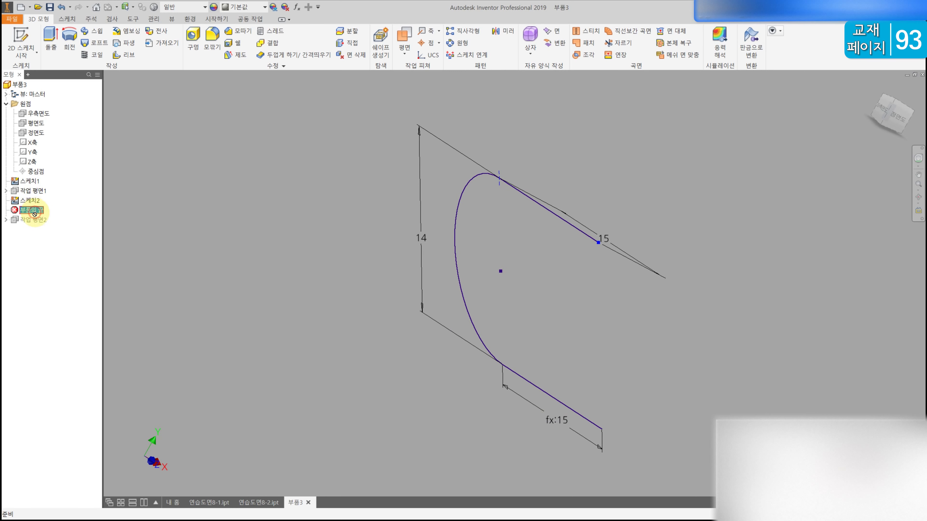
left_click_drag(37, 227, 38, 225)
left_click(41, 211)
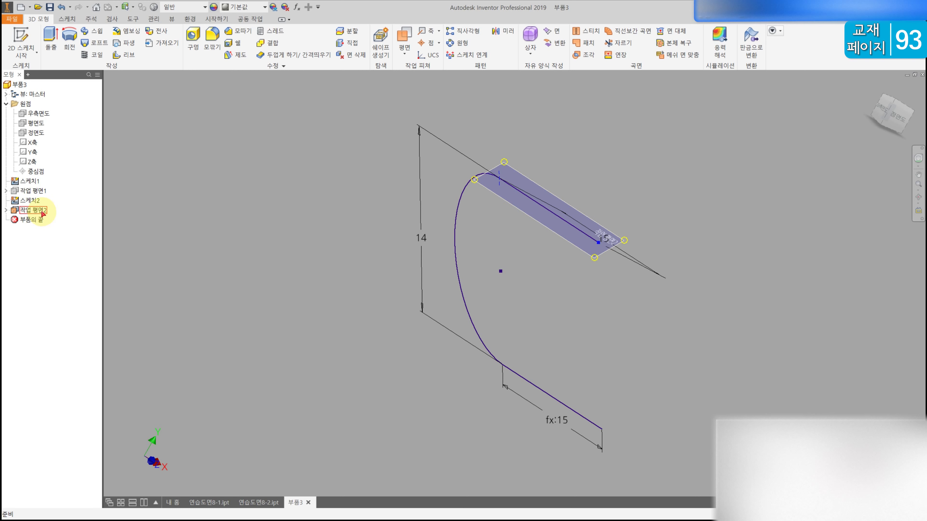
right_click(36, 204)
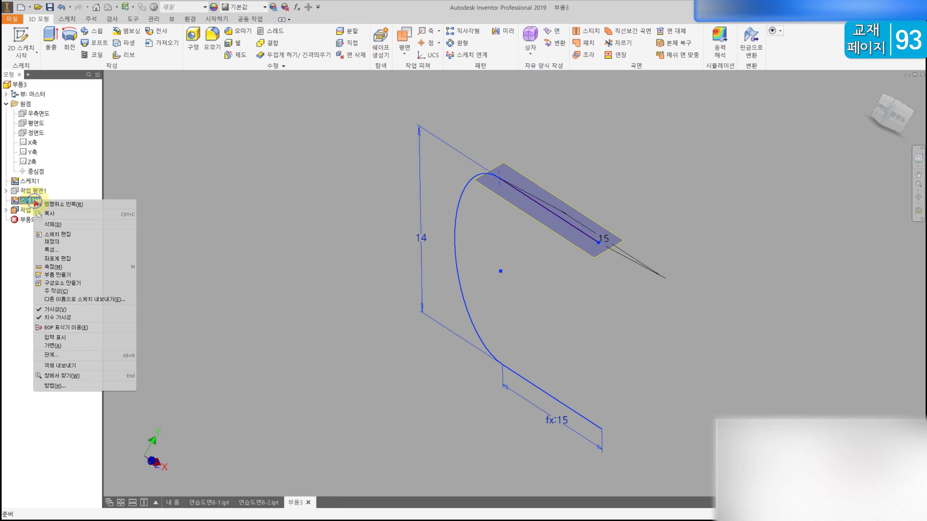
left_click(55, 309)
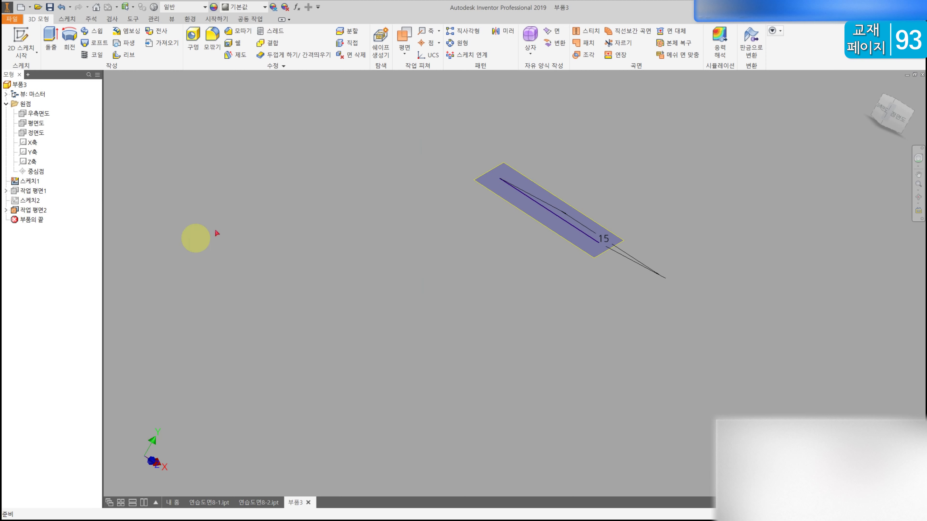
- Start a sketch on the second work plane (작업 평면2) and project the 15 mm line's endpoint at the origin
left_click(33, 210)
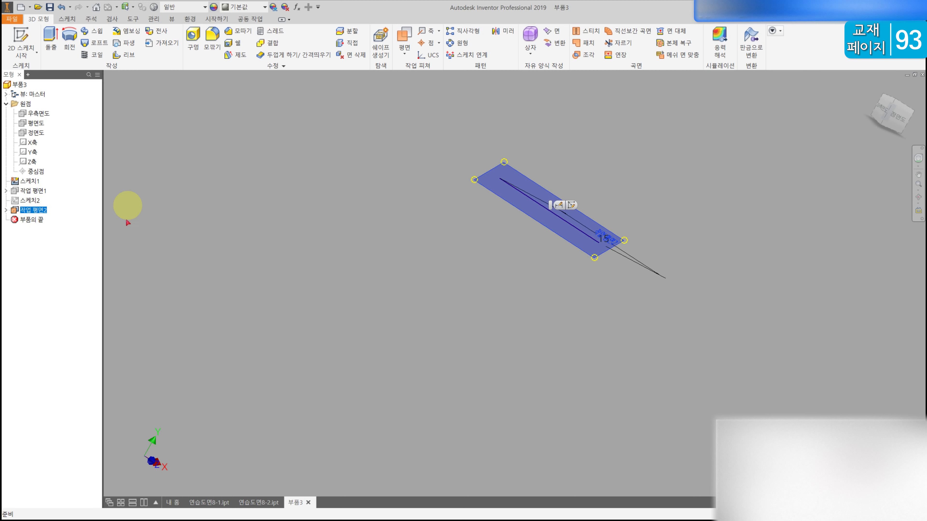
left_click(20, 36)
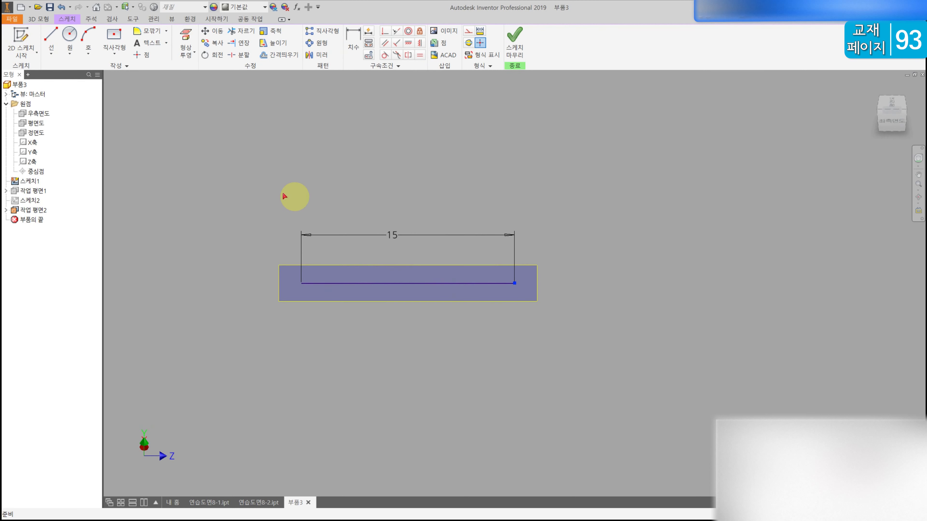
left_click(181, 40)
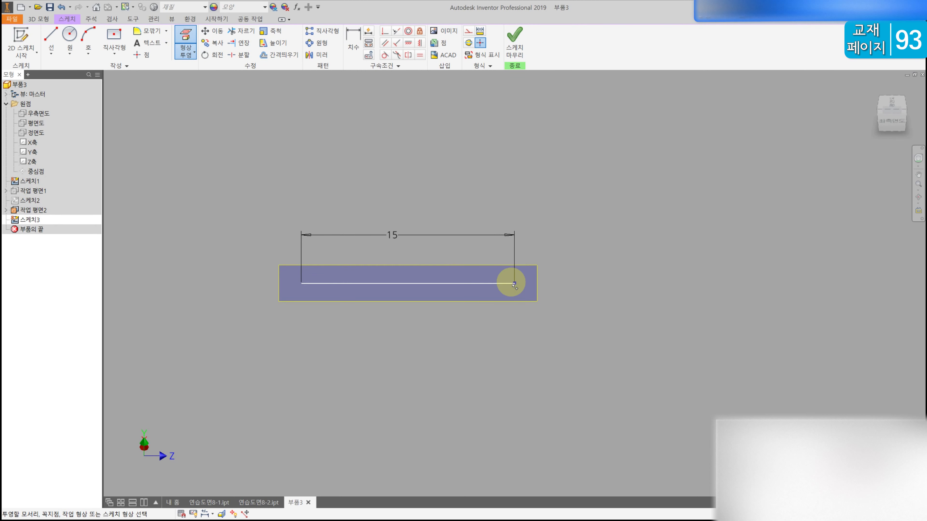
- Draw a three-point arc from the line's origin endpoint to a point below it, bulging away from the line
left_click(88, 52)
left_click(86, 75)
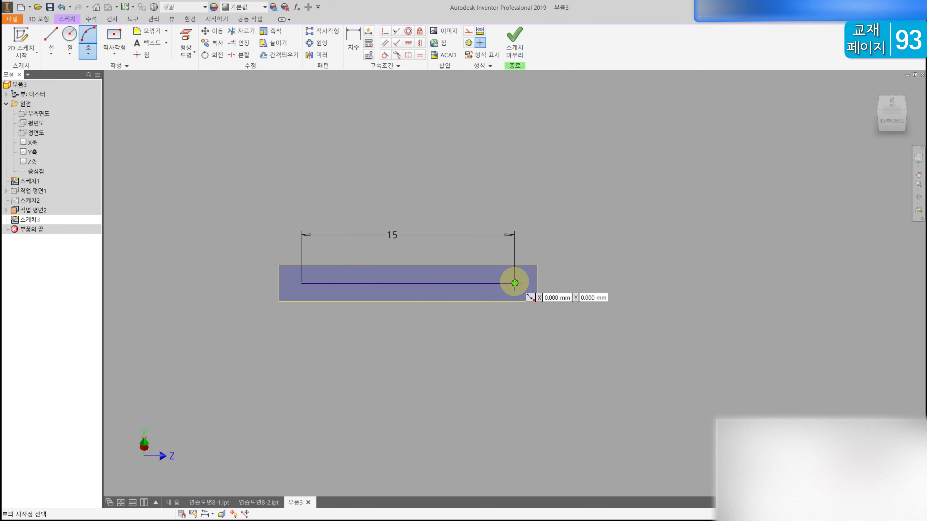
left_click(514, 283)
left_click(515, 431)
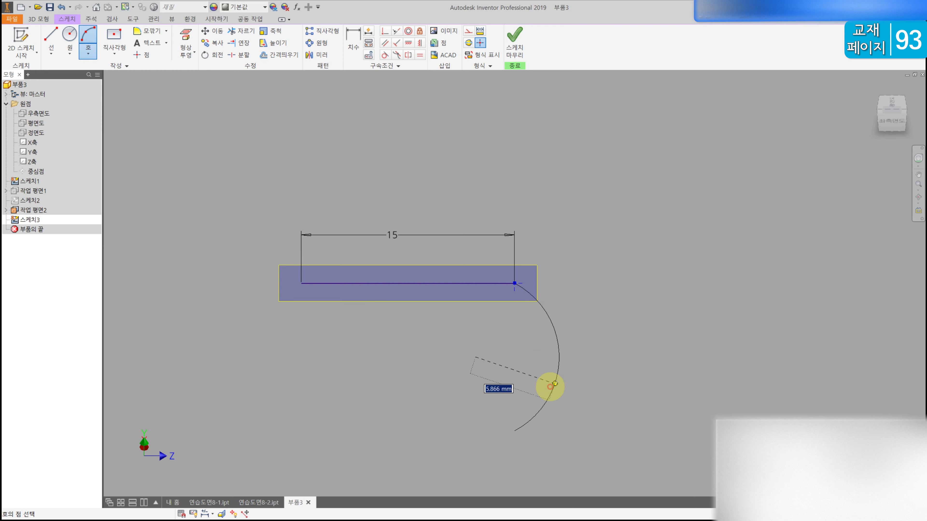
left_click(581, 370)
- Align the new arc's centre and lower endpoint vertically with the origin using vertical constraints
left_click(419, 43)
left_click(515, 283)
left_click(506, 359)
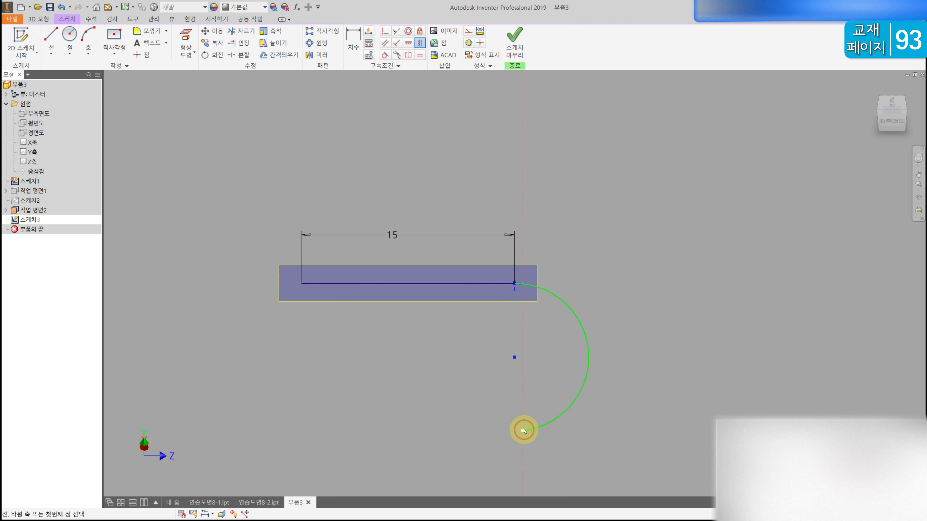
- Draw a horizontal line about 16 mm long from this arc's lower endpoint, then link its length to the 15 mm dimension
left_click(50, 37)
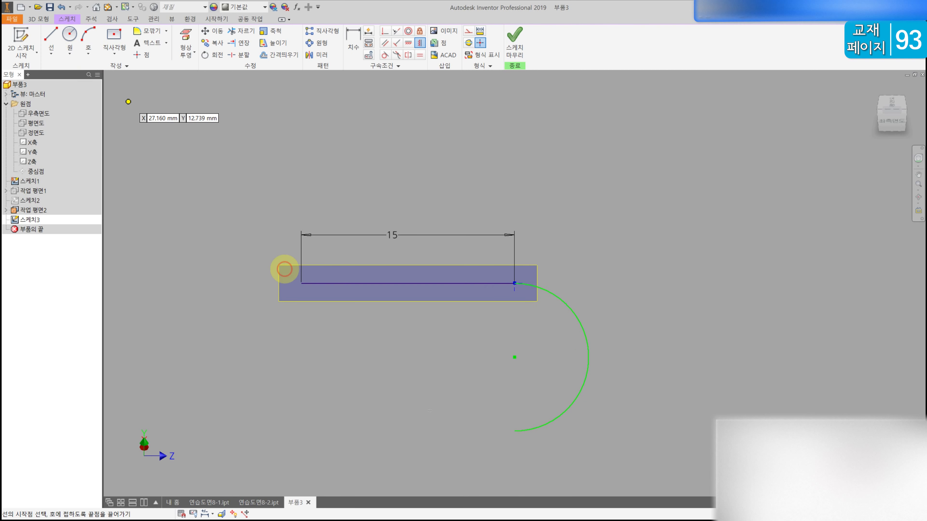
left_click(514, 432)
left_click(286, 431)
key("d")
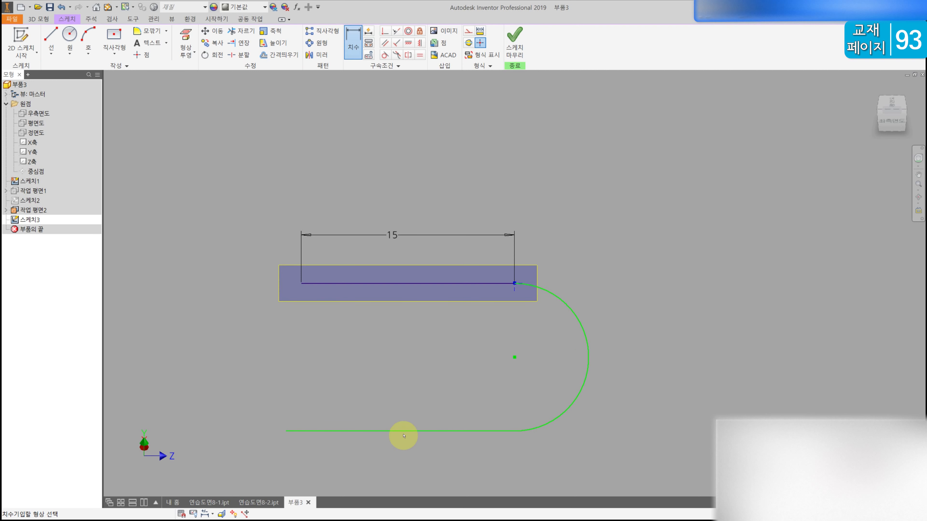
left_click(404, 432)
left_click(402, 412)
left_click(393, 235)
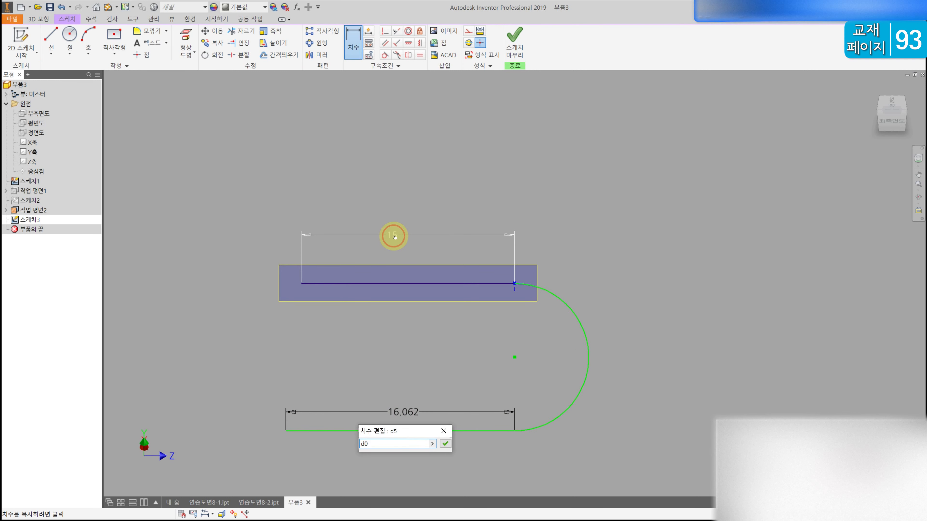
key("Return")
- Set the vertical distance from the origin to the second sketch's lower line to 14 mm and finish the sketch
left_click(514, 282)
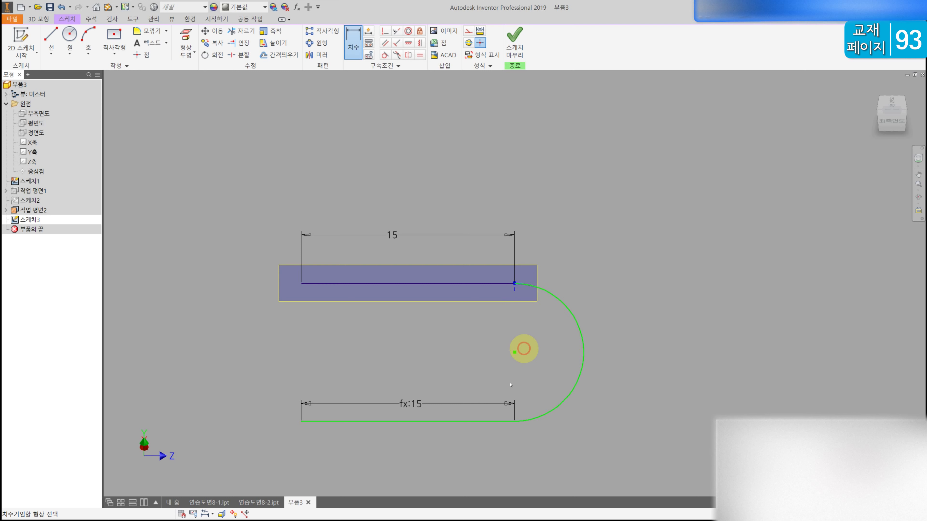
left_click(492, 421)
left_click(613, 378)
left_click(513, 285)
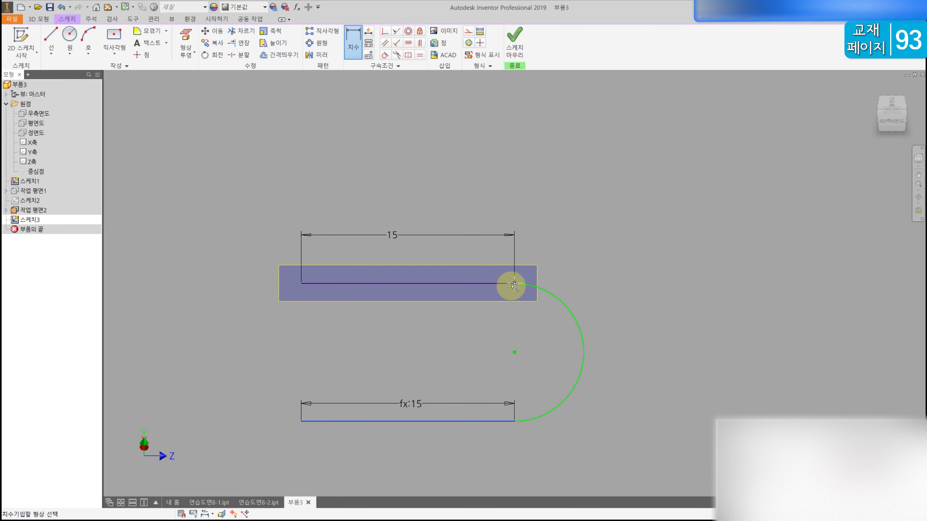
left_click(610, 336)
type("14")
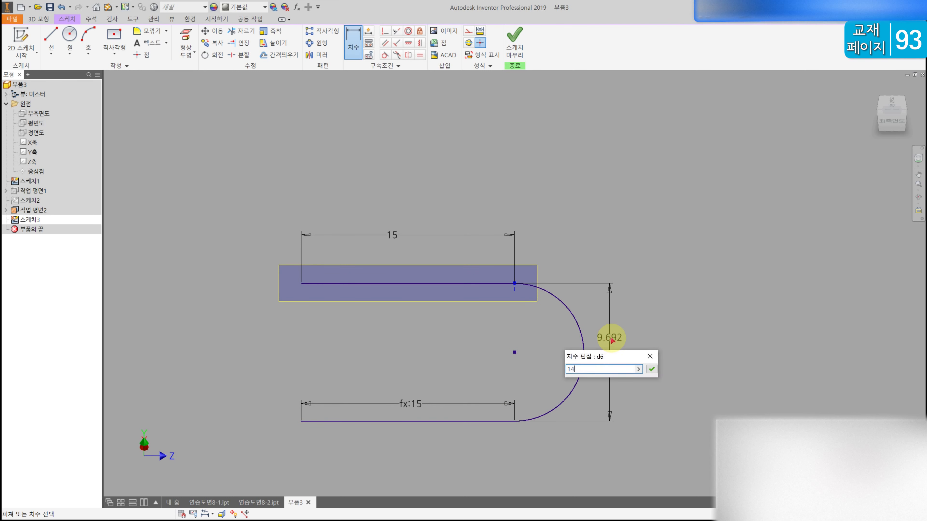
key("Return")
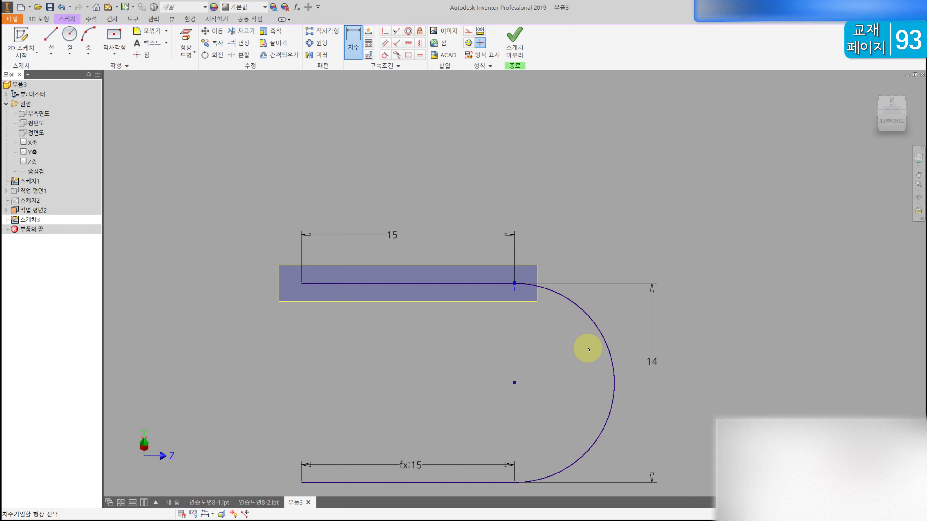
left_click(514, 38)
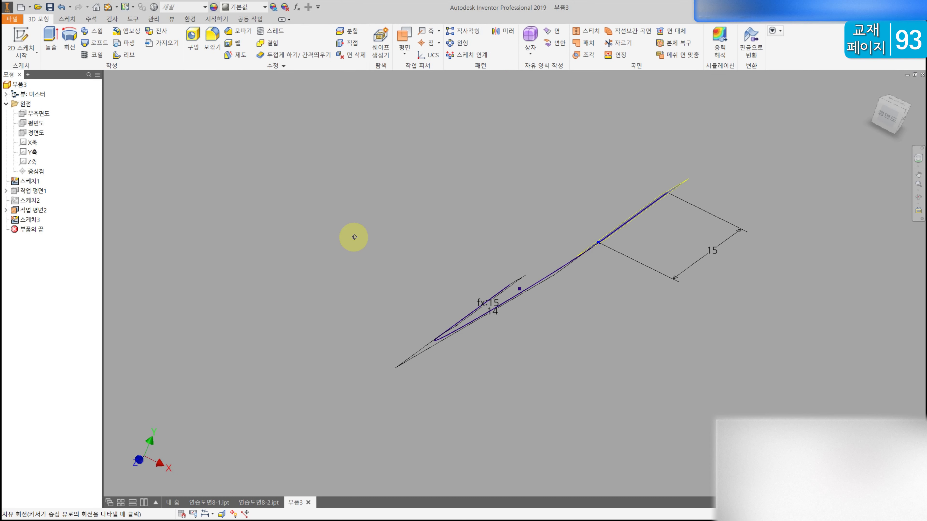
- Make the hidden U-shaped sketch on the first angled work plane (스케치2) visible again
right_click(32, 202)
left_click(66, 310)
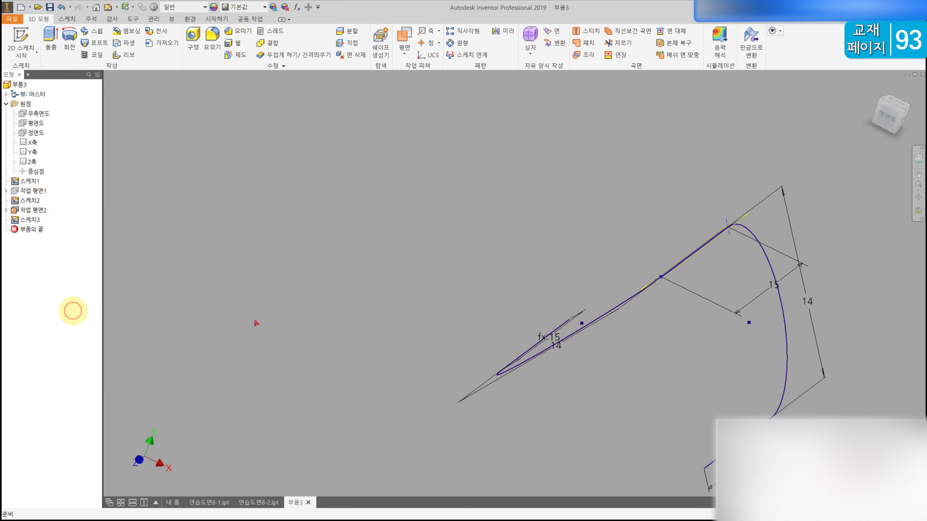
scroll(468, 287, "down", 5)
mouse_move(449, 256)
middle_mouse_down("shift")
mouse_move(468, 294)
mouse_move(530, 240)
middle_mouse_up("shift")
scroll(532, 243, "up", 3)
middle_click_drag(467, 214, 432, 190)
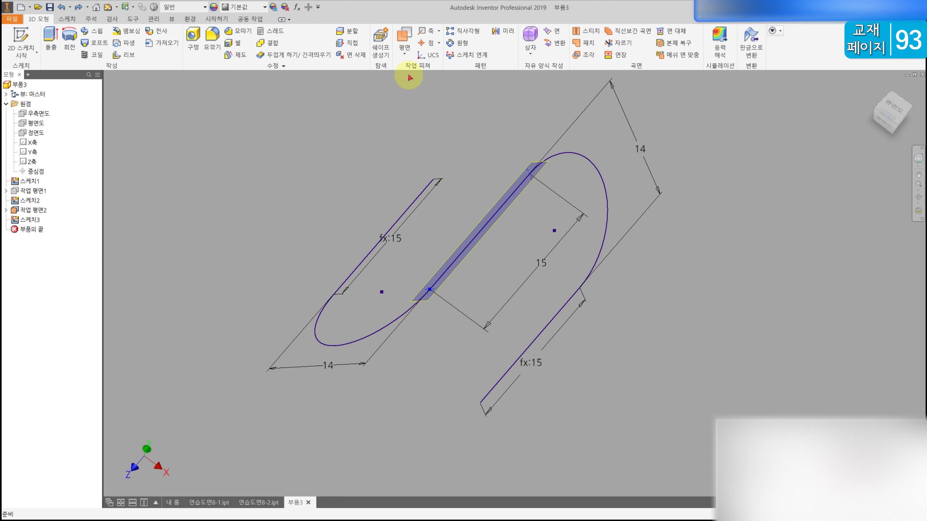
- Create a work plane perpendicular to the free 15 mm line of the newest U-shaped sketch, passing through its open endpoint
left_click(404, 36)
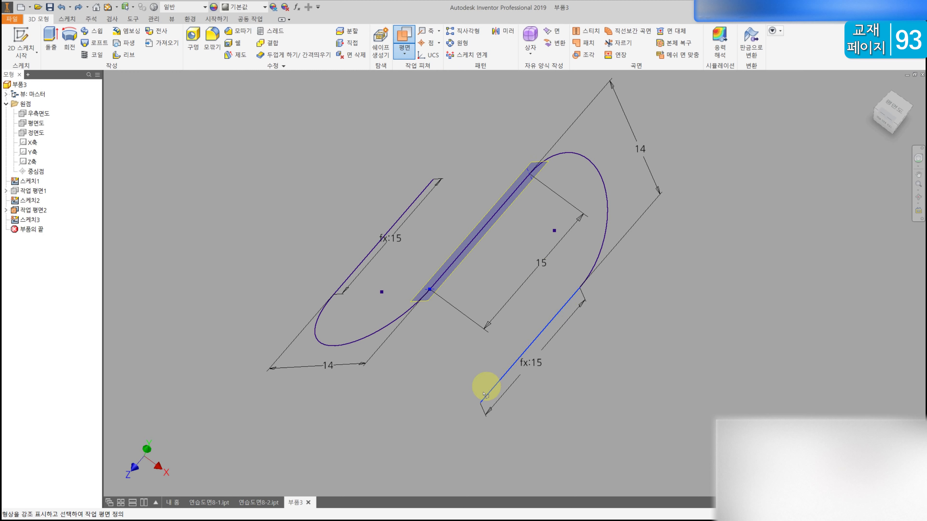
left_click(478, 404)
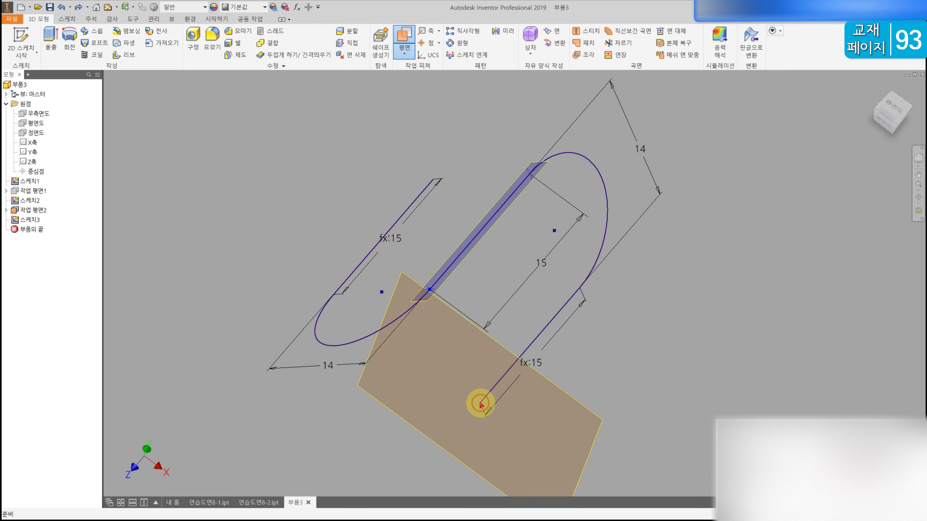
left_click(482, 403)
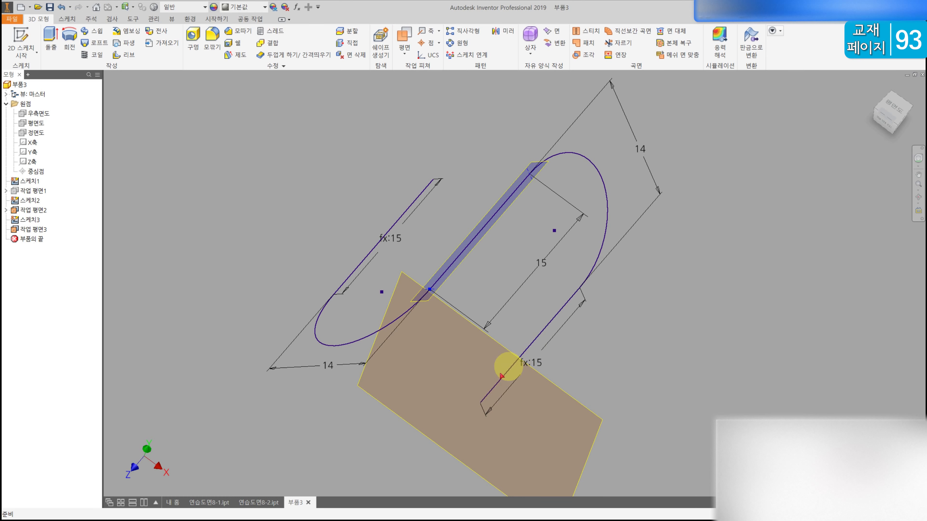
- Start a sketch on the new work plane and project the path's open endpoint into it
middle_click_drag(457, 360, 379, 380, "shift")
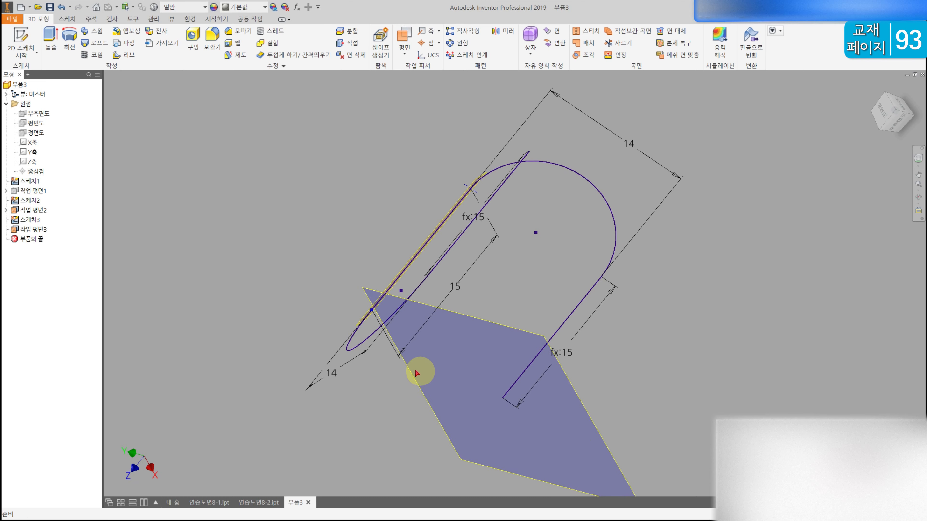
left_click(21, 42)
left_click(419, 396)
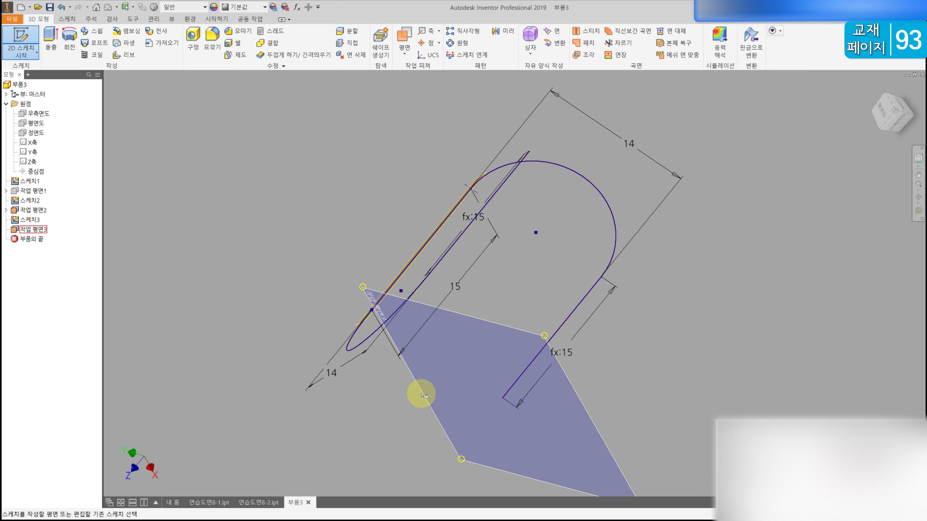
left_click(875, 88)
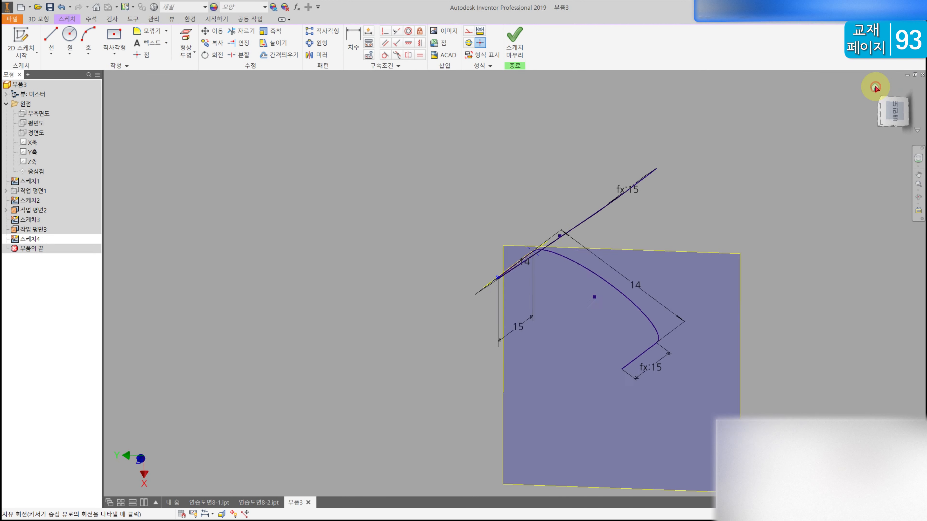
left_click(186, 34)
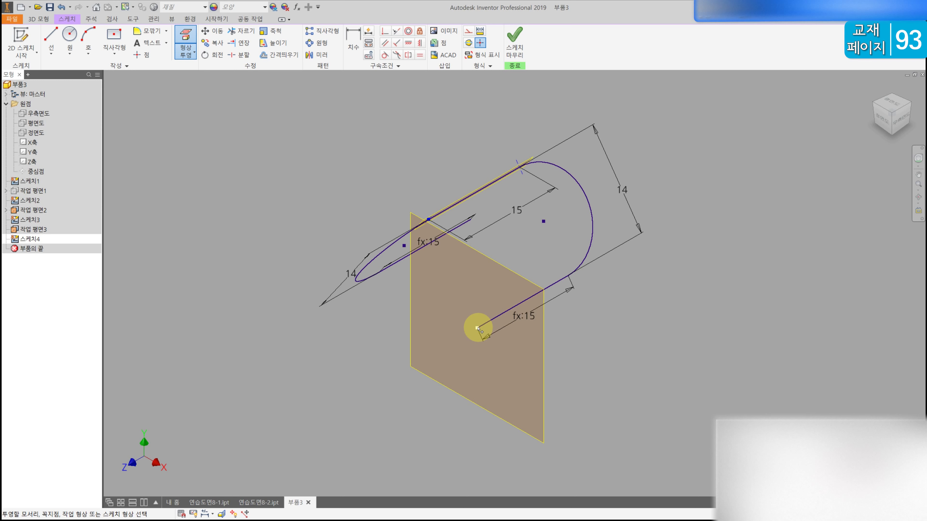
- Draw a circle centred on the projected endpoint, set its diameter to 5 mm, and finish the sketch
left_click(76, 36)
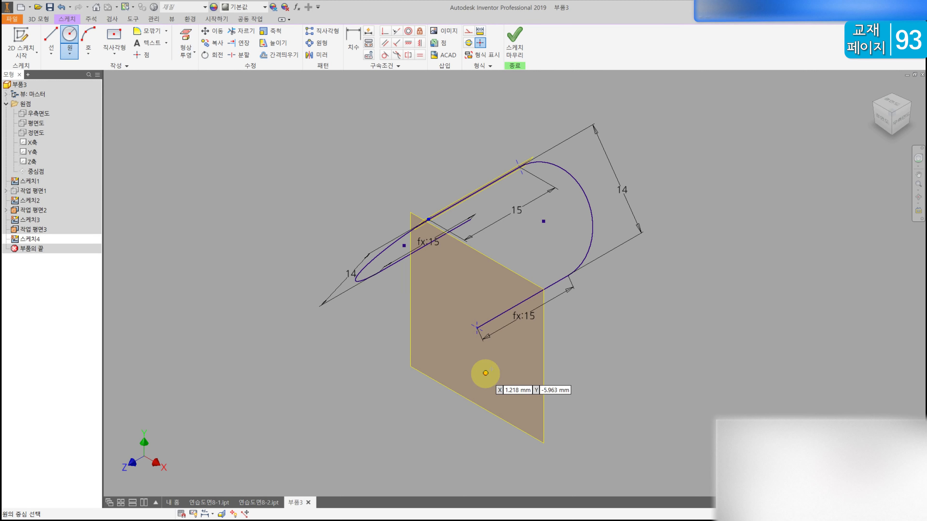
left_click(477, 328)
left_click(491, 347)
key("d")
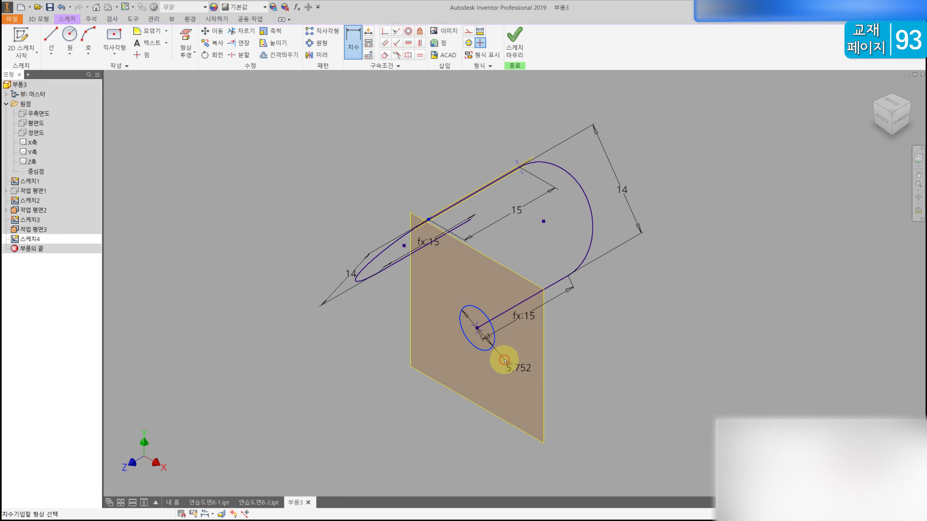
left_click(515, 357)
key("Return")
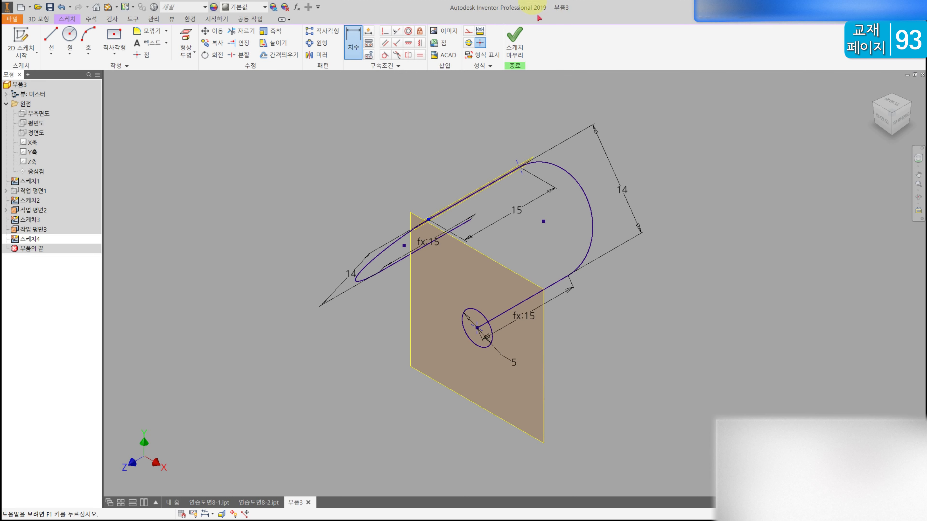
left_click(525, 43)
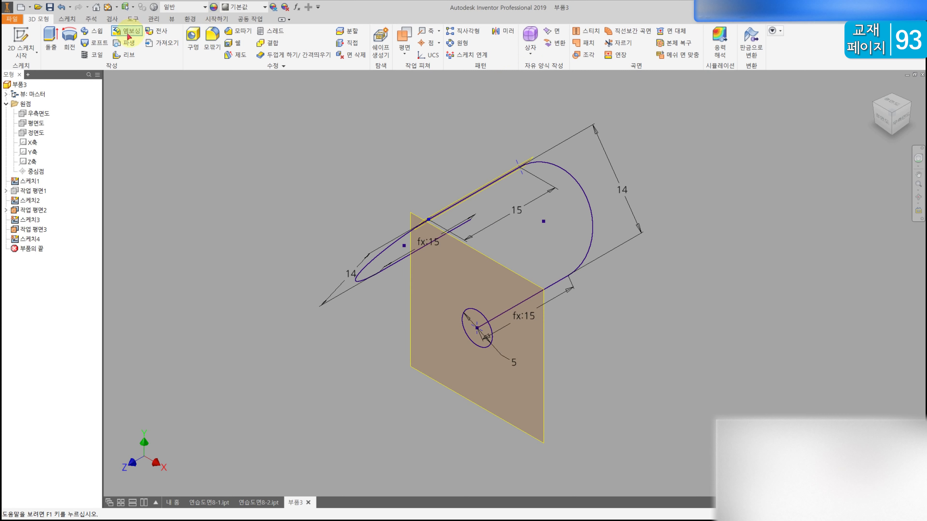
- Sweep the 5 mm circle along the full connected path as a solid
left_click(85, 32)
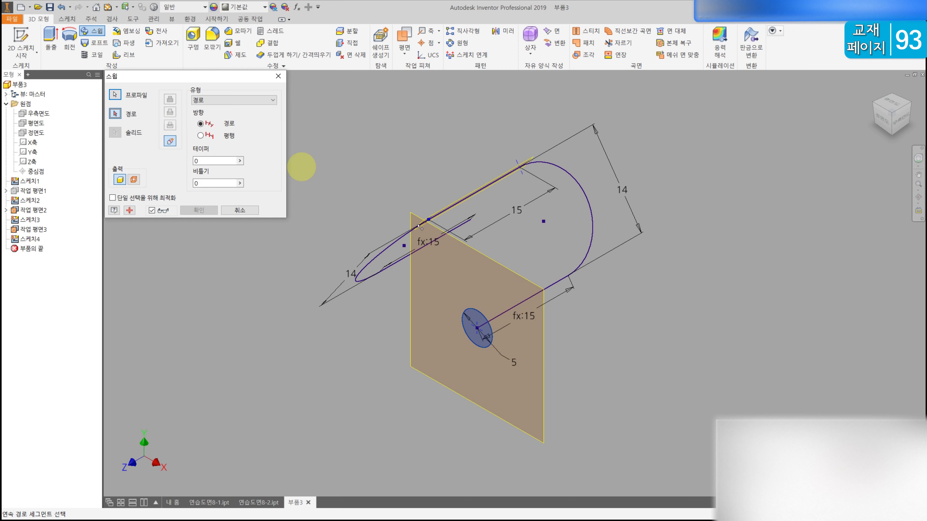
left_click(536, 294)
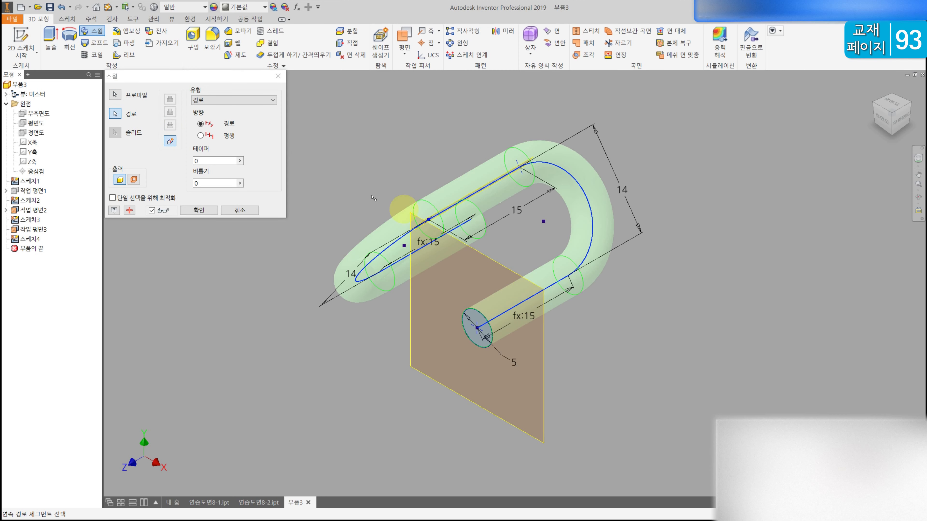
left_click(200, 210)
- Hide the two visible work planes, 작업 평면3 and 작업 평면2
middle_click_drag(327, 215, 288, 213, "shift")
right_click(28, 239)
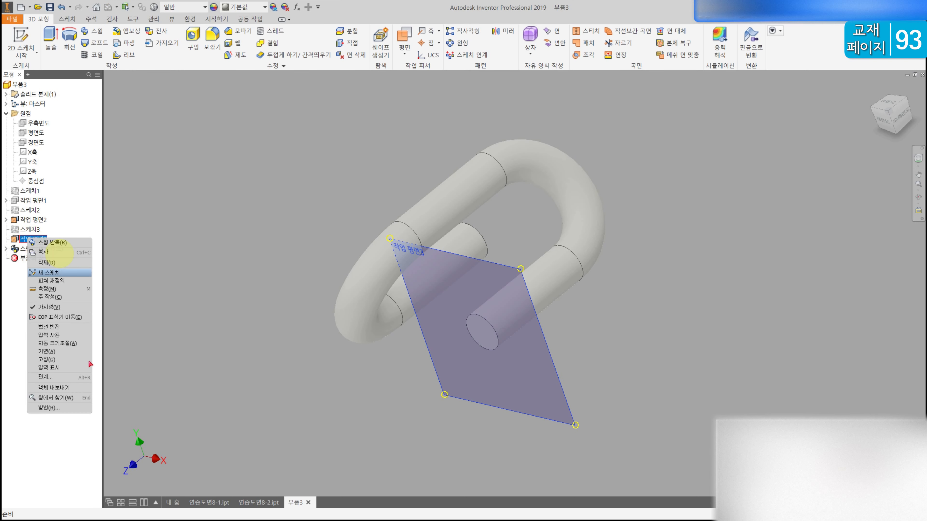
left_click(78, 310)
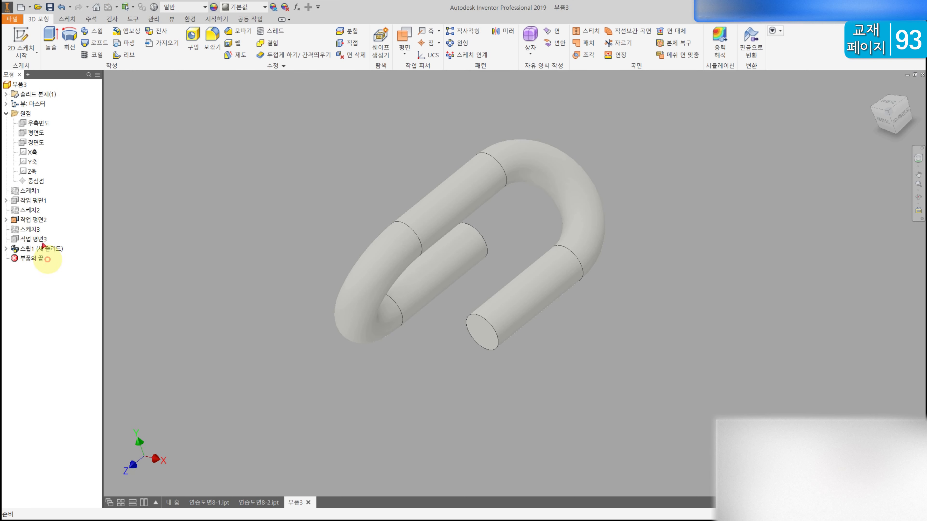
right_click(27, 220)
left_click(73, 299)
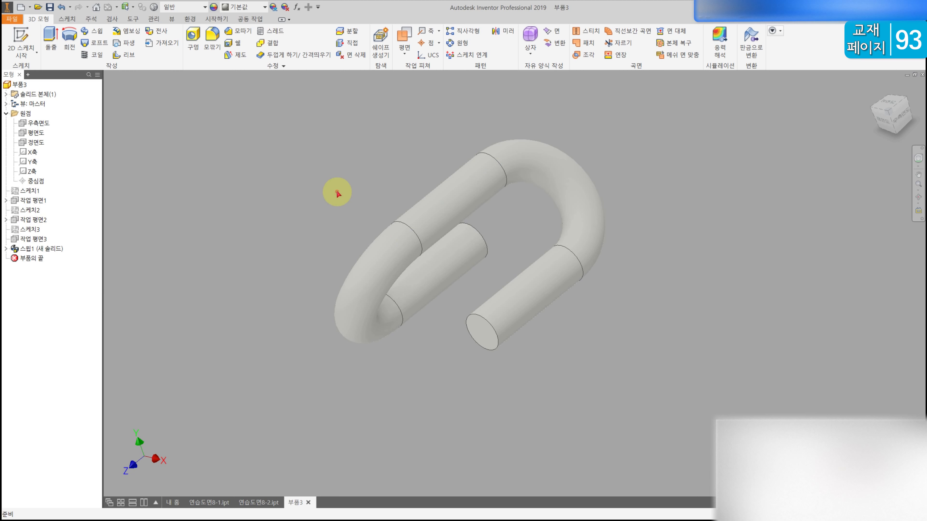
- Save the part in the 연습도면 folder as 연습도면8-3
left_click(874, 88)
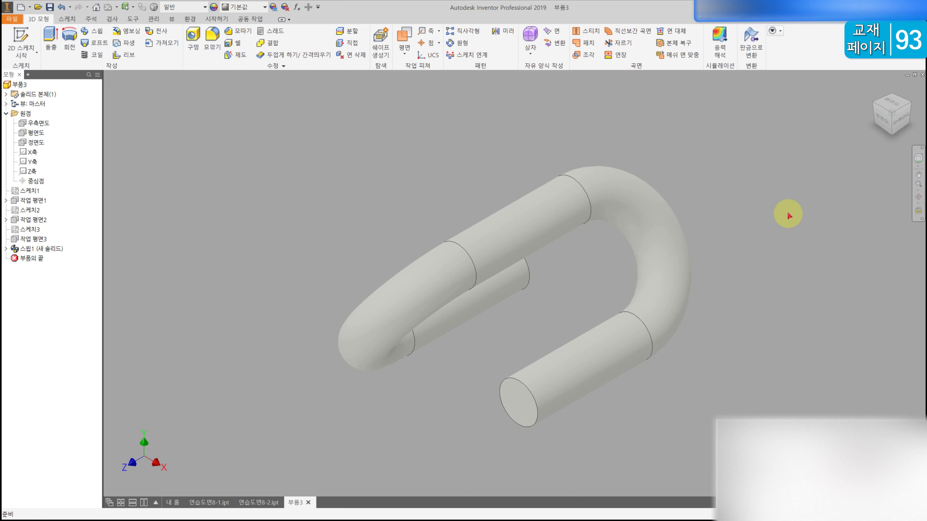
key("ctrl+s")
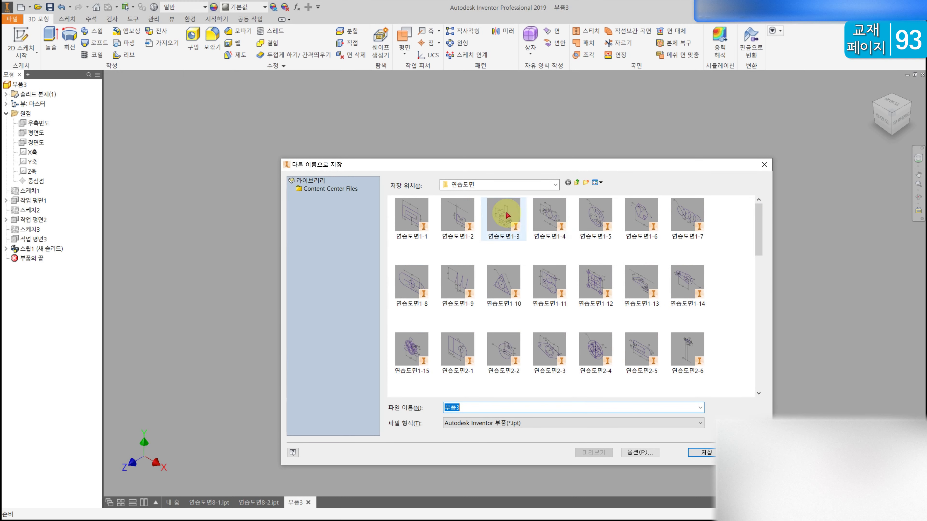
left_click(526, 227)
double_click(468, 408)
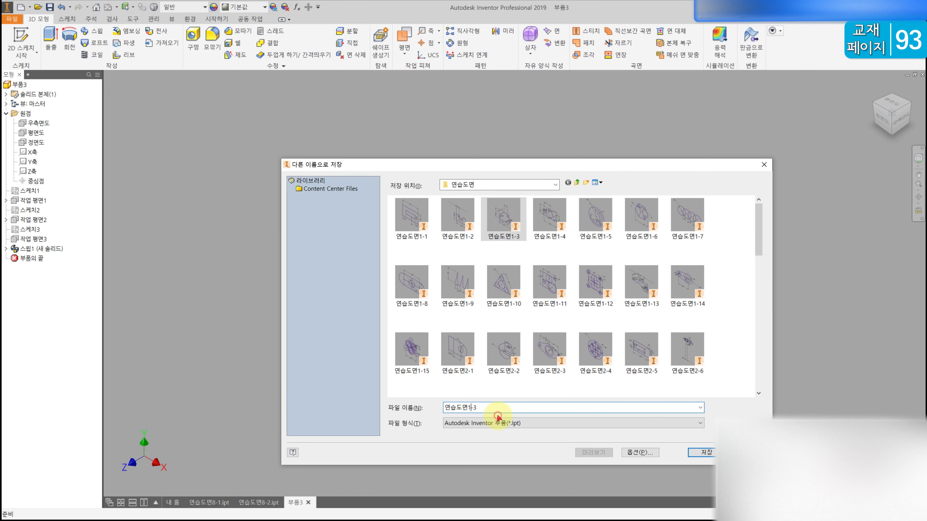
key("Return")
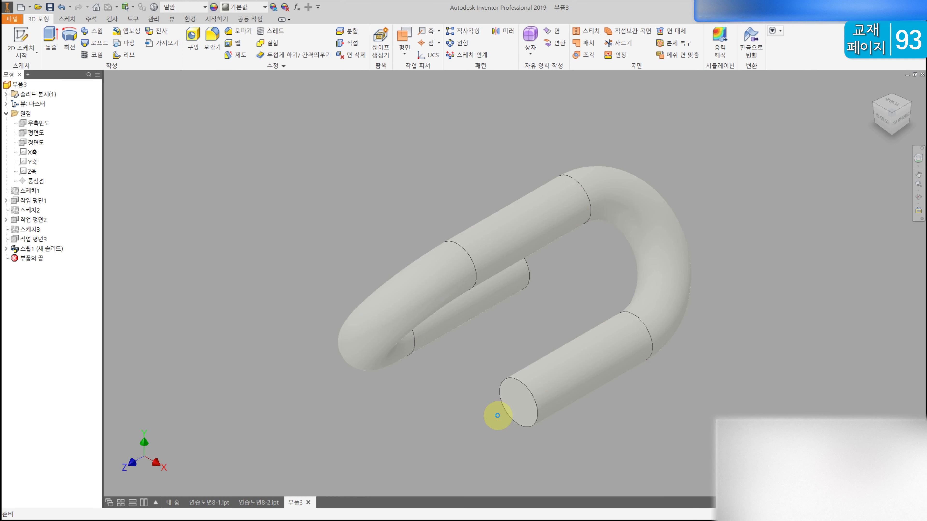
- Create a new part, expand its origin folder, and set the isometric home view
left_click(24, 9)
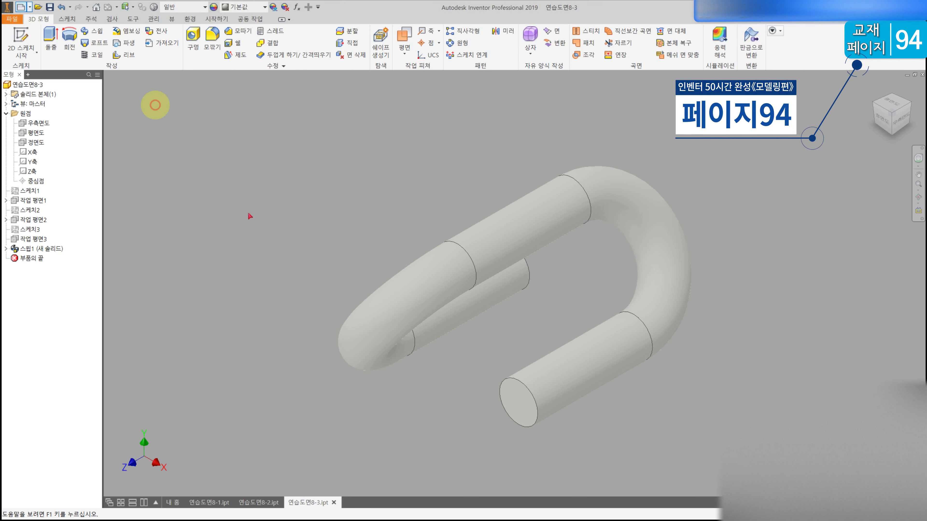
double_click(753, 261)
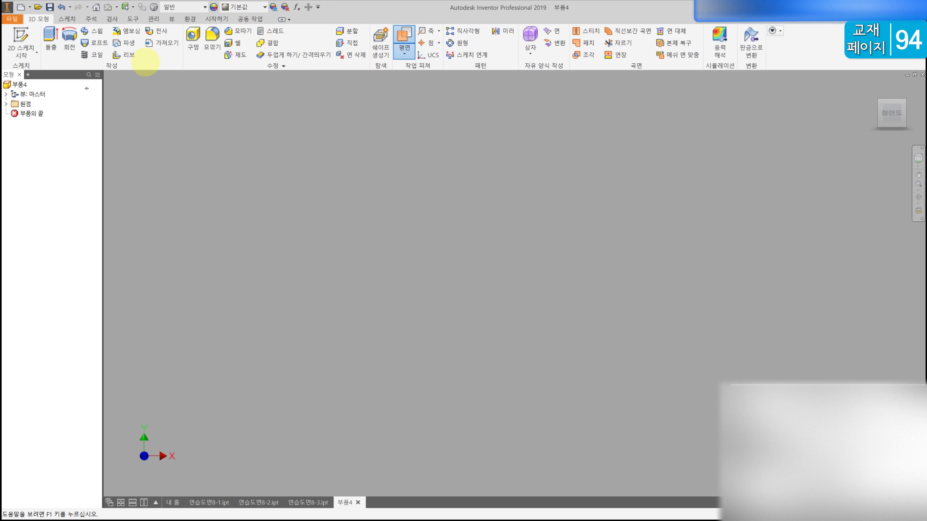
left_click(6, 104)
left_click(871, 89)
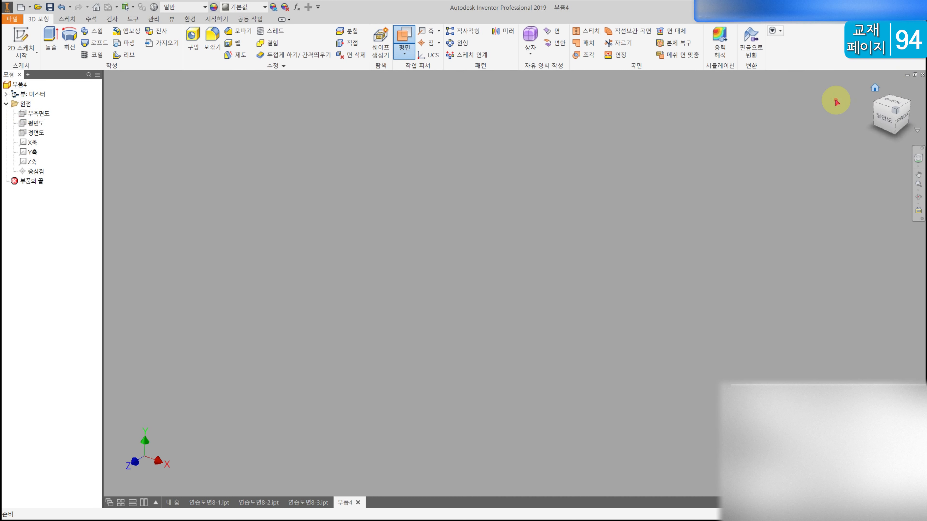
- Create a work plane offset upward from the origin's 평면도 plane
left_click(36, 124)
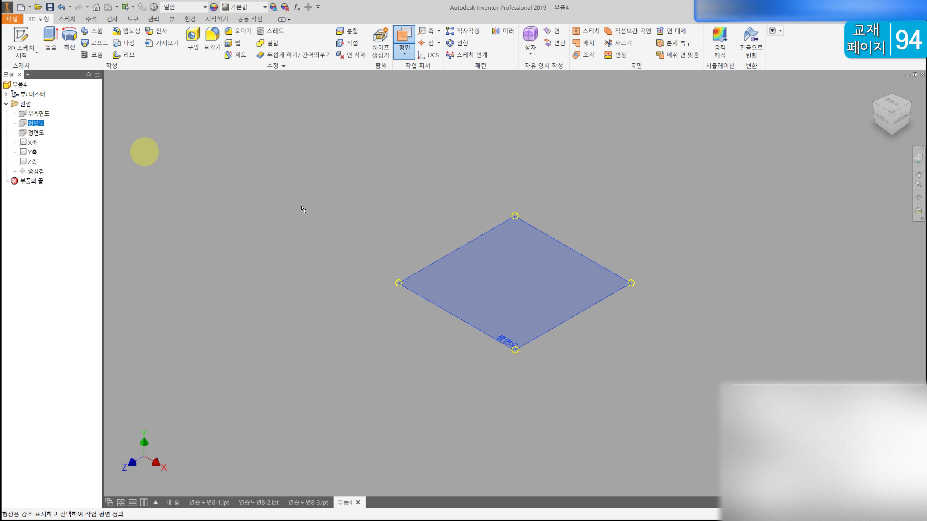
left_click_drag(630, 283, 617, 211)
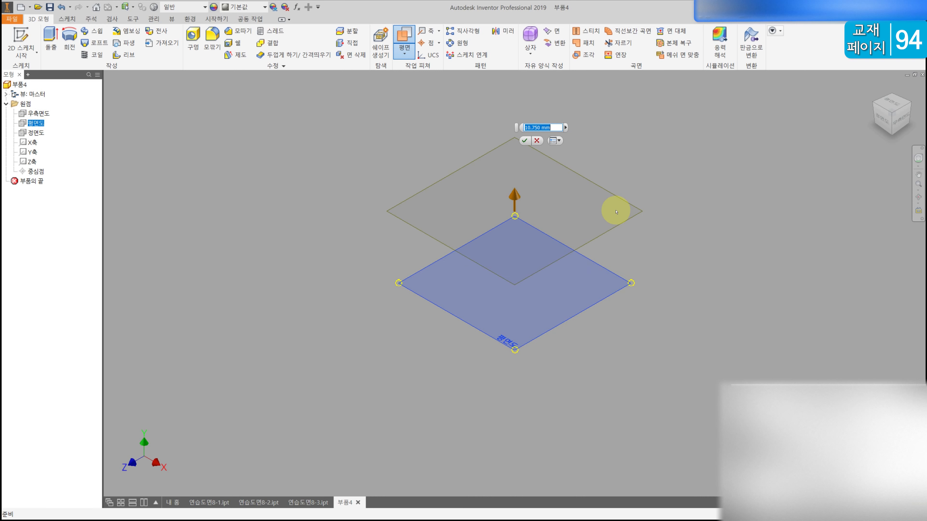
key("Return")
- Create a second work plane offset 15 mm above the first one
middle_click_drag(517, 146, 472, 244)
left_click(405, 36)
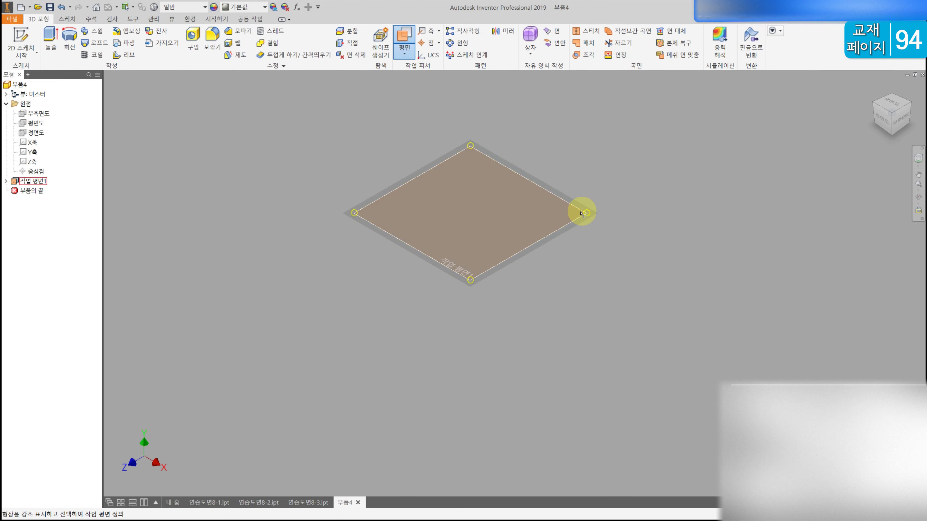
left_click_drag(583, 211, 588, 145)
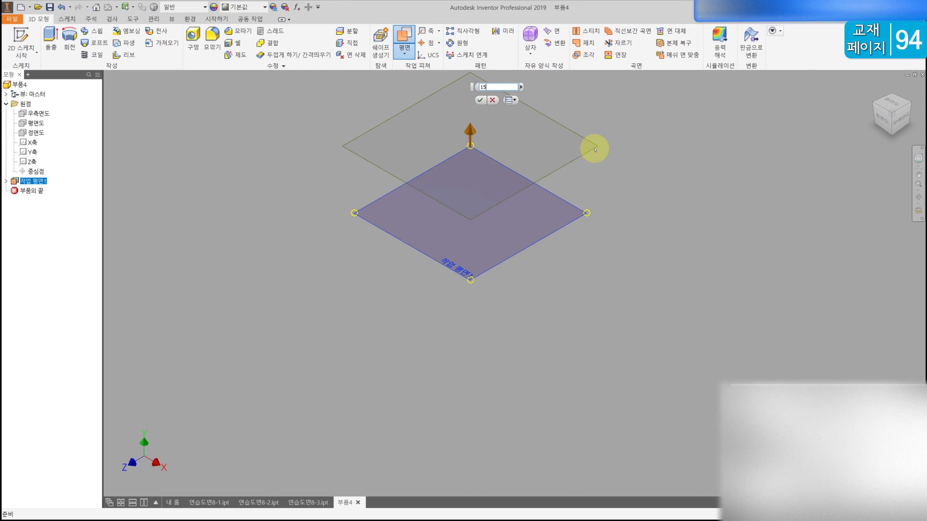
type("15")
key("Return")
scroll(146, 197, "down", 2)
- Start a 2D sketch on the origin's 평면도 plane below the two work planes
left_click(36, 122)
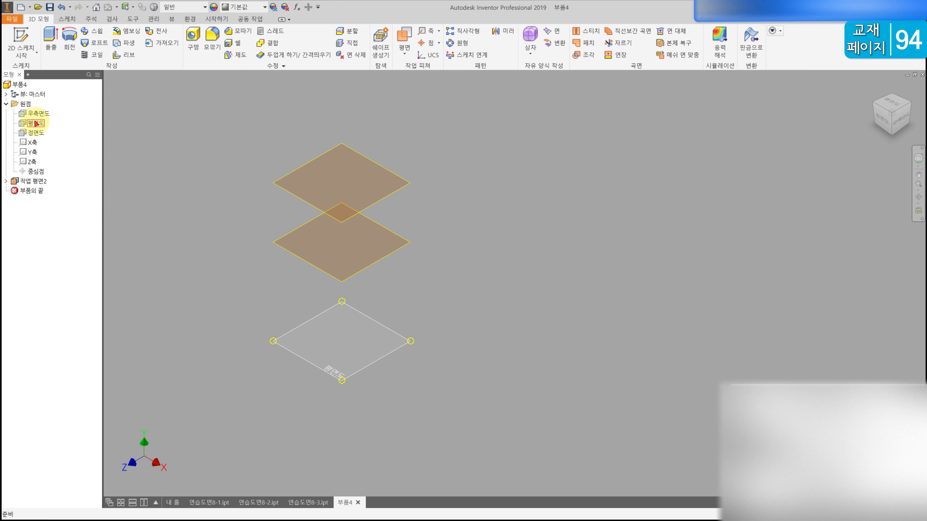
left_click(37, 123)
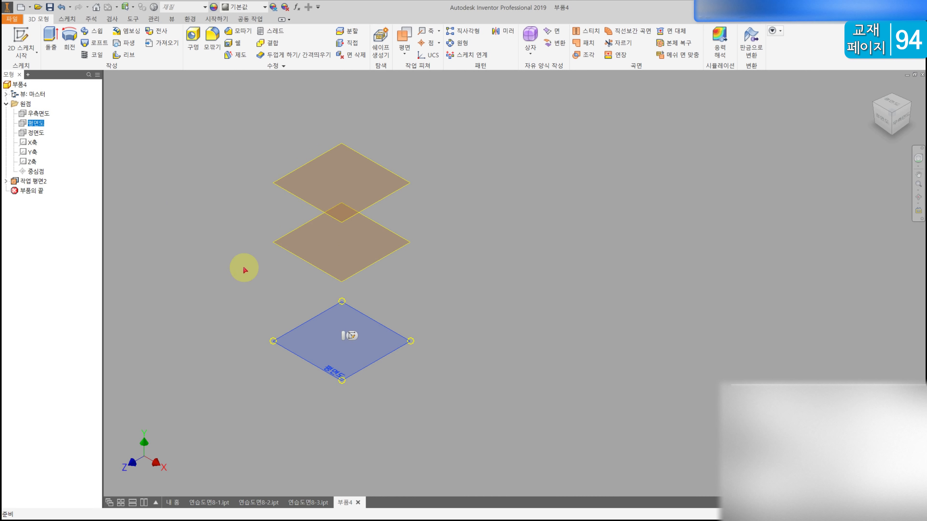
left_click(235, 243)
left_click(29, 124)
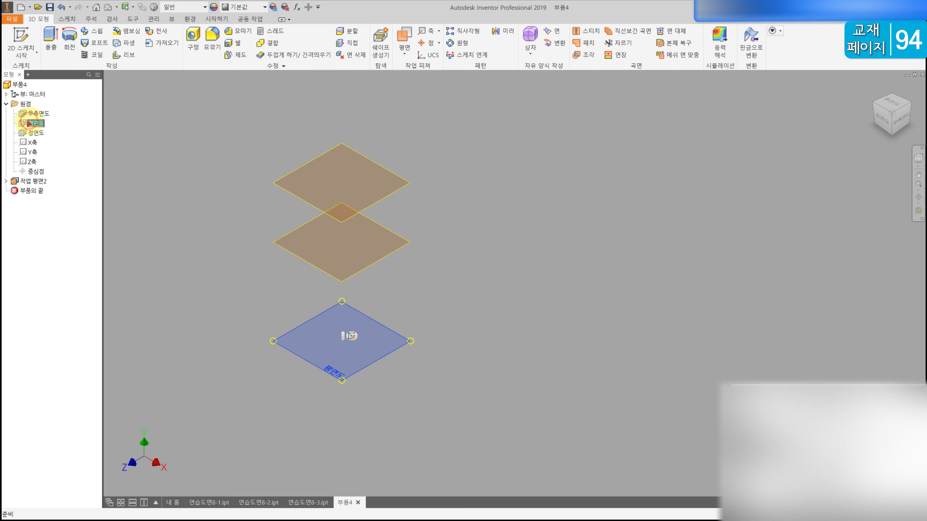
left_click(21, 40)
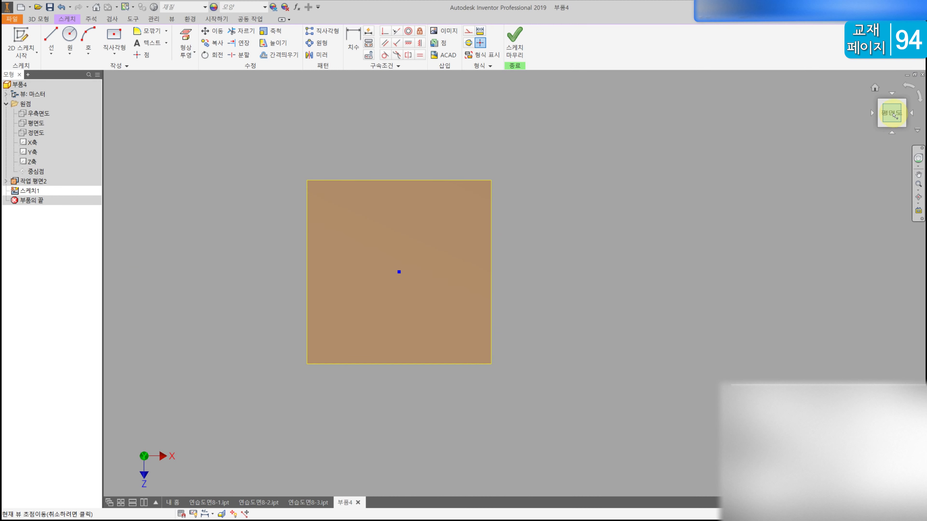
- Draw a six-sided polygon centred on the origin and constrain its upper edge to be horizontal
left_click(119, 51)
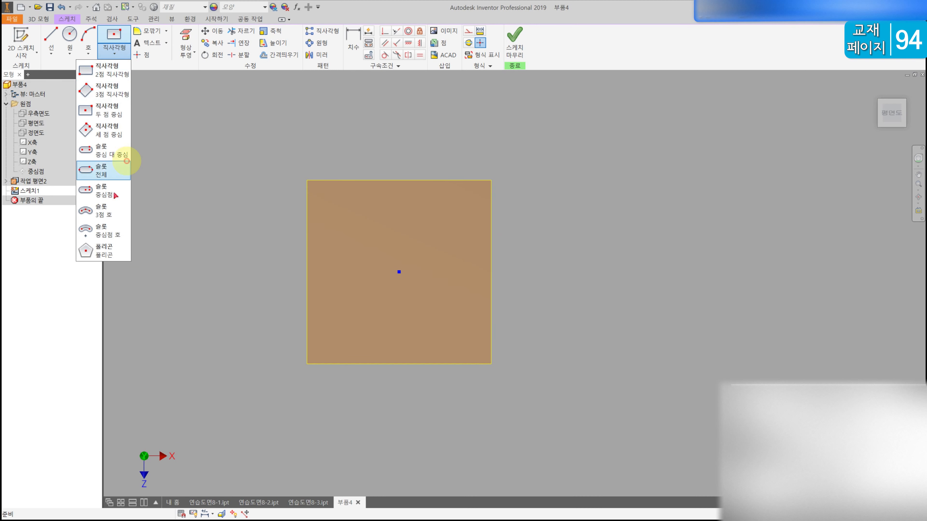
left_click(106, 249)
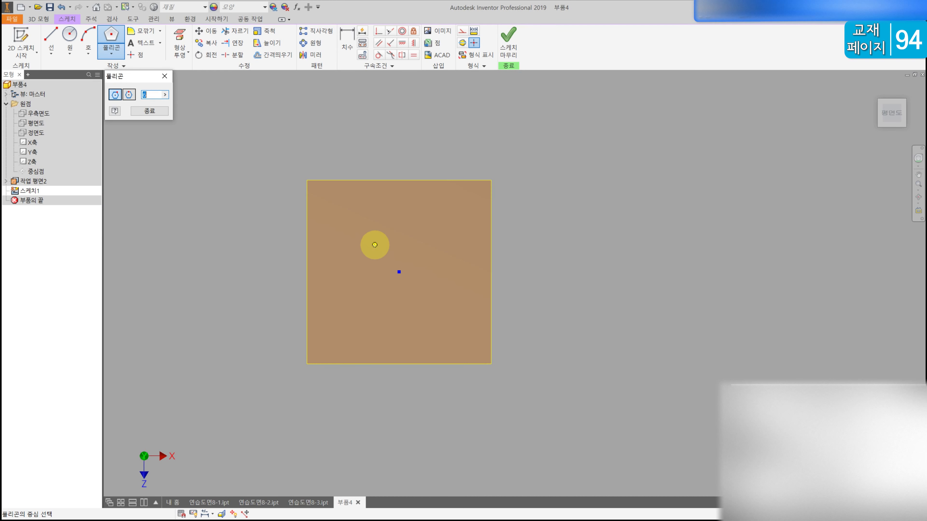
left_click(414, 242)
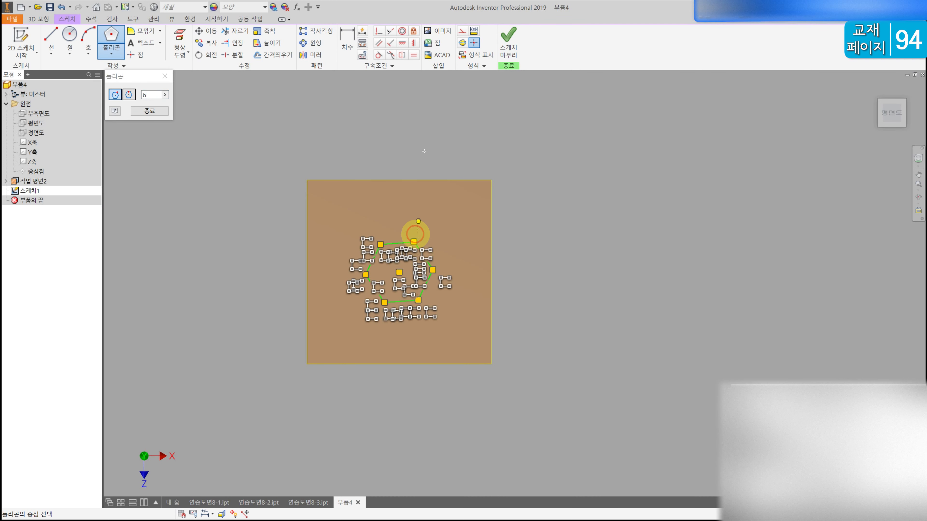
left_click(395, 42)
left_click(400, 243)
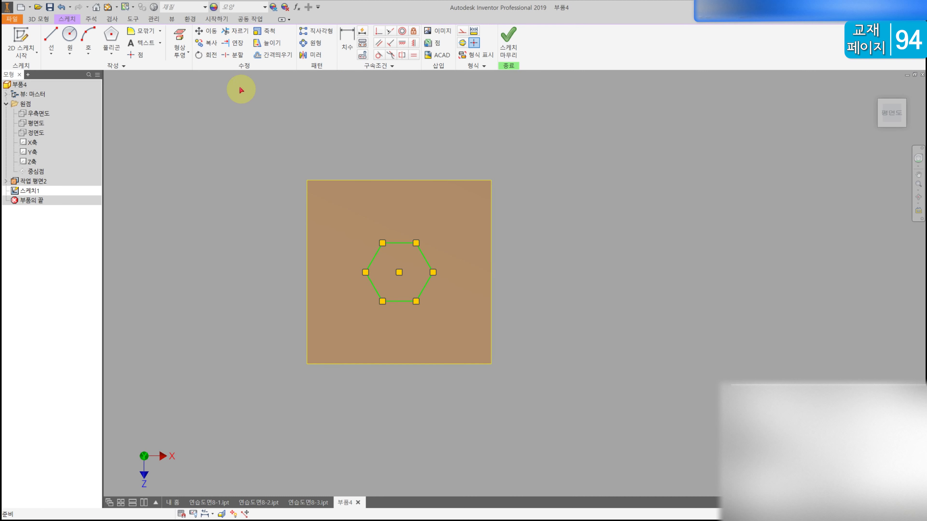
- Dimension the hexagon across its two horizontal sides as 15 mm and finish the sketch
left_click(342, 39)
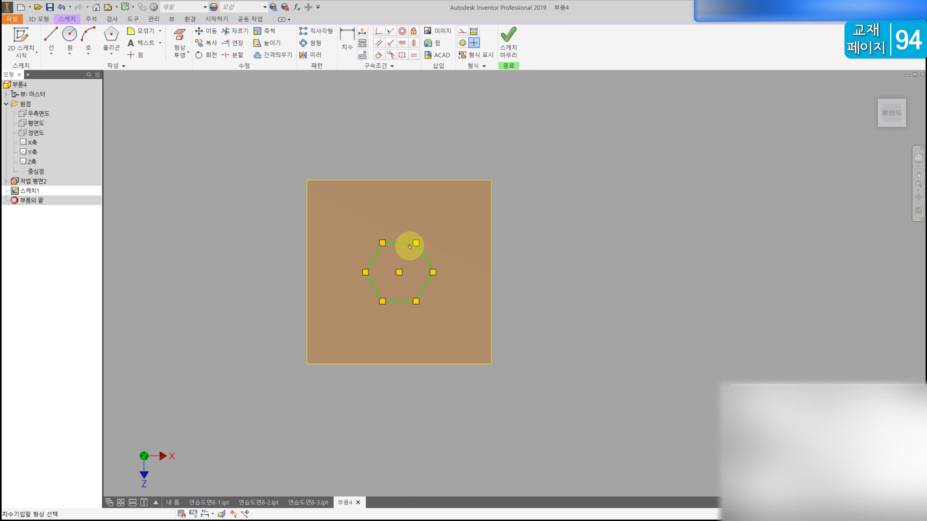
left_click(408, 247)
left_click(408, 302)
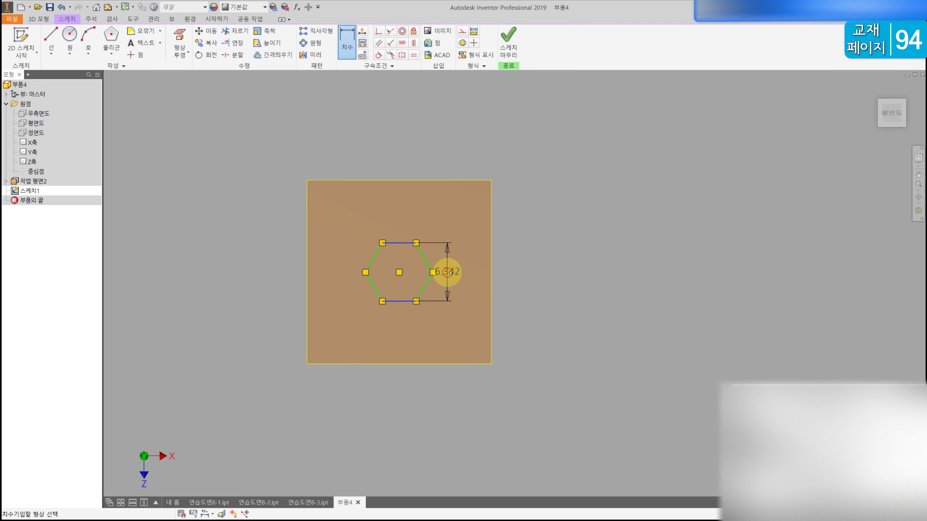
left_click(503, 253)
key("Return")
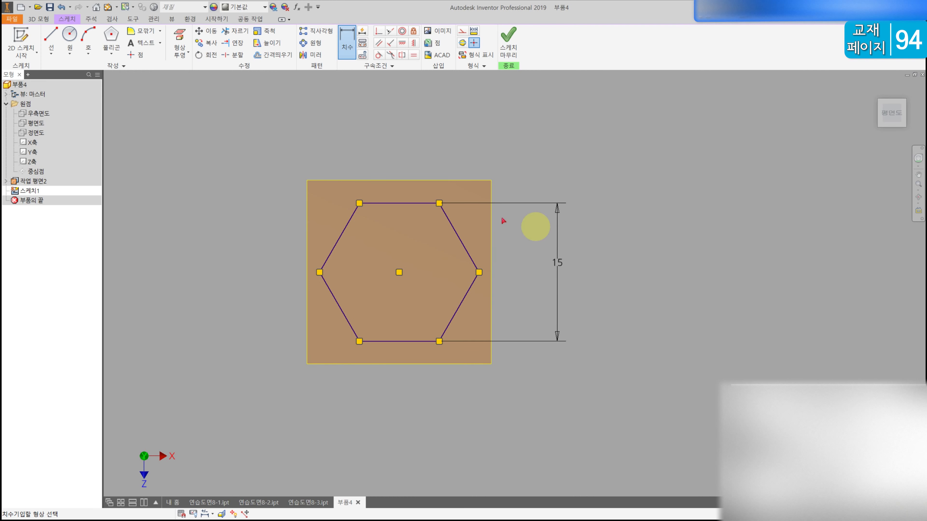
left_click(508, 33)
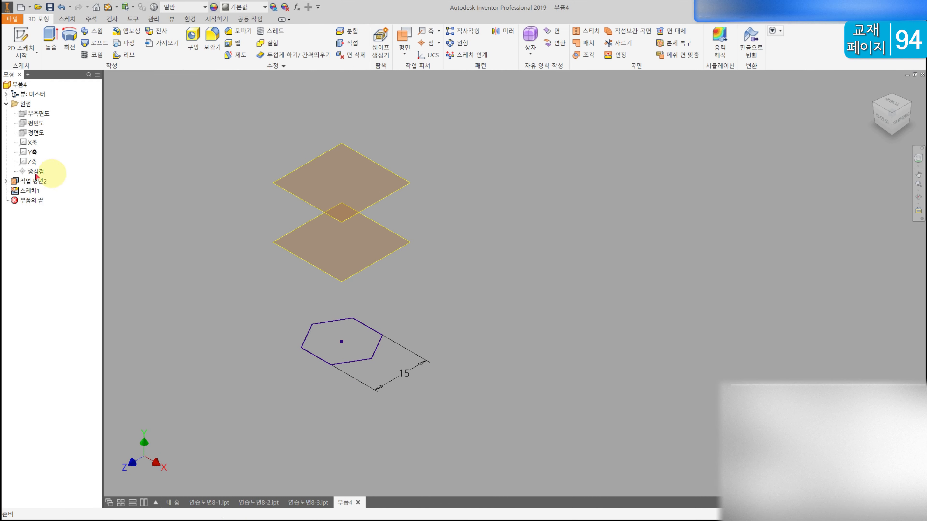
- Start a 2D sketch on the lower of the two offset work planes and hide 스케치1
left_click(353, 269)
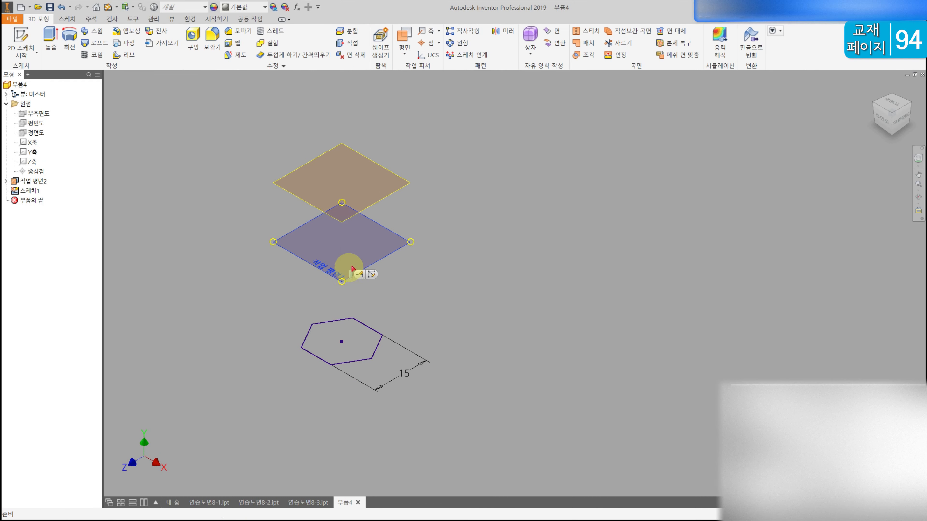
left_click(29, 33)
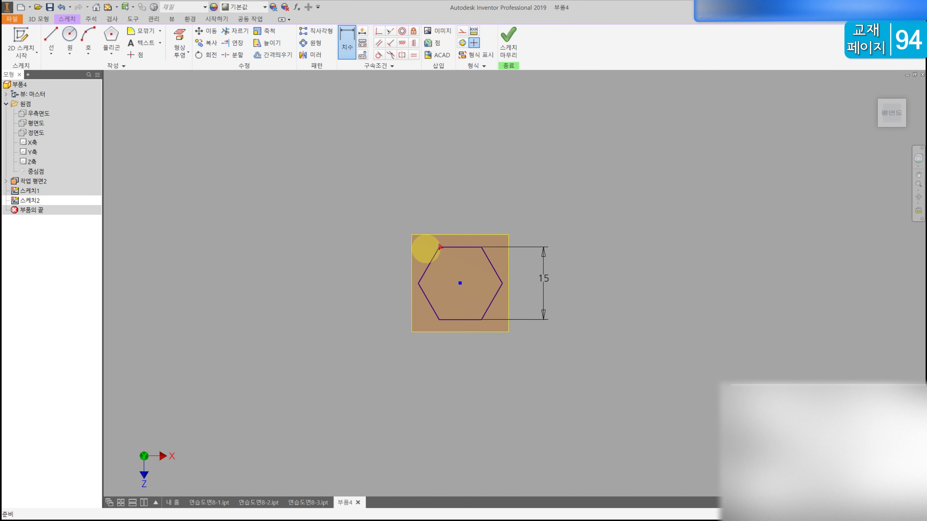
left_click(32, 191)
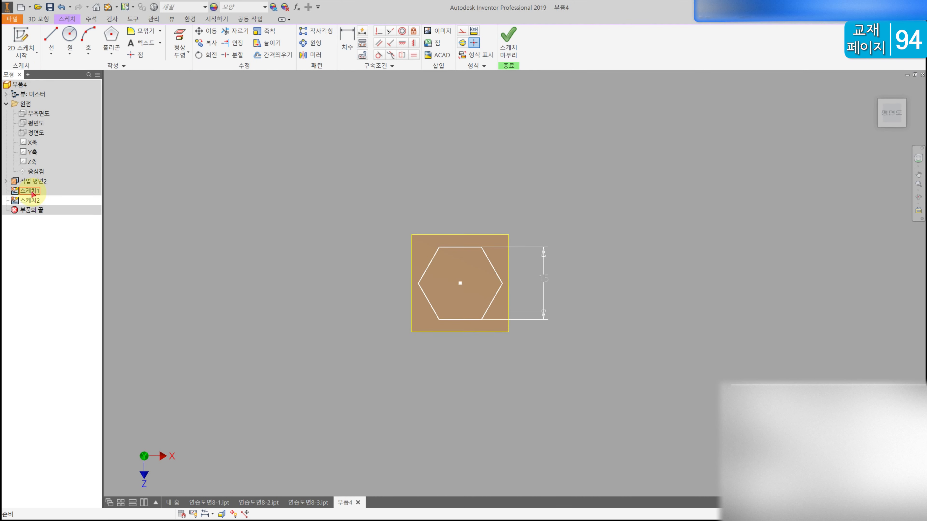
right_click(33, 193)
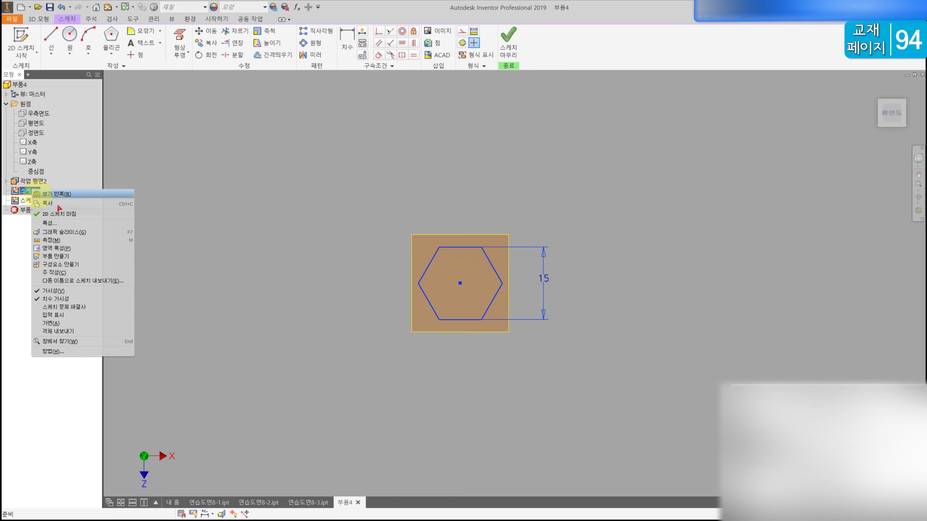
left_click(89, 294)
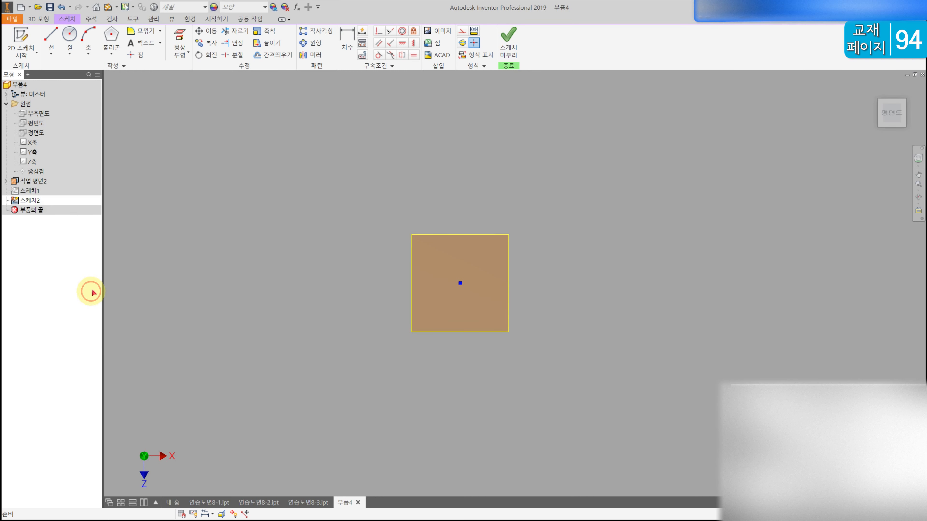
- Draw a six-sided polygon centred on the projected origin point and constrain its right-hand edge to be vertical
left_click(111, 33)
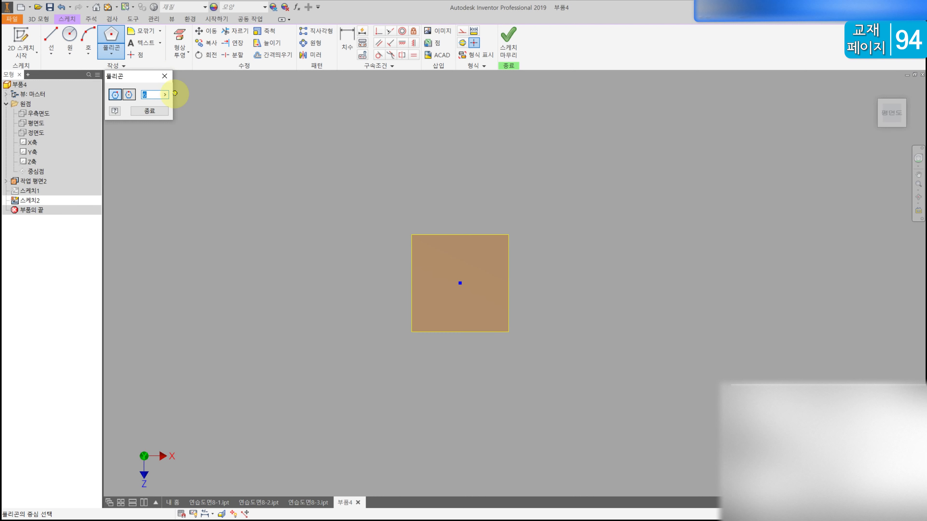
left_click(460, 283)
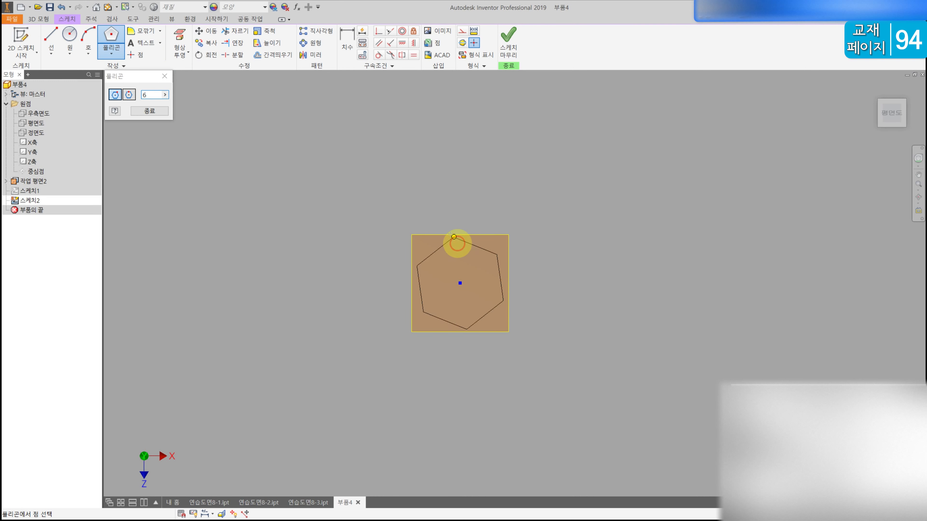
left_click(446, 235)
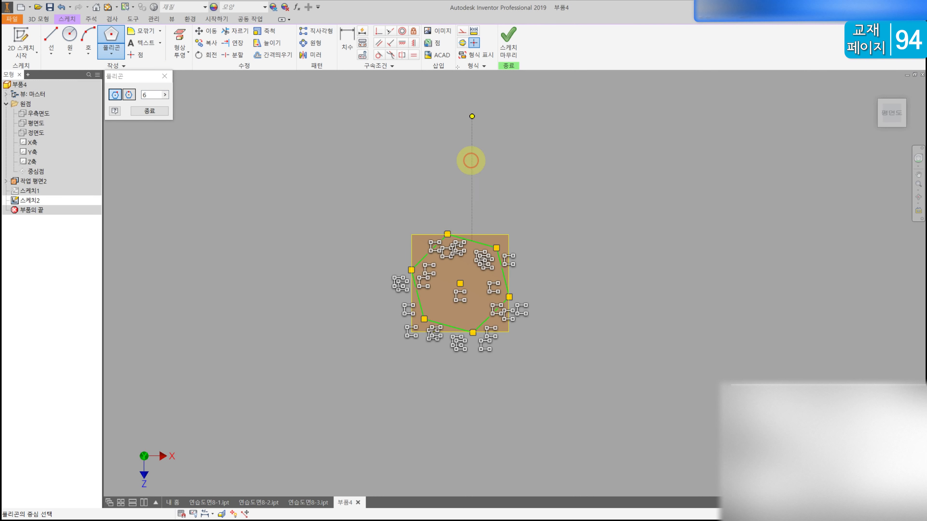
left_click(414, 43)
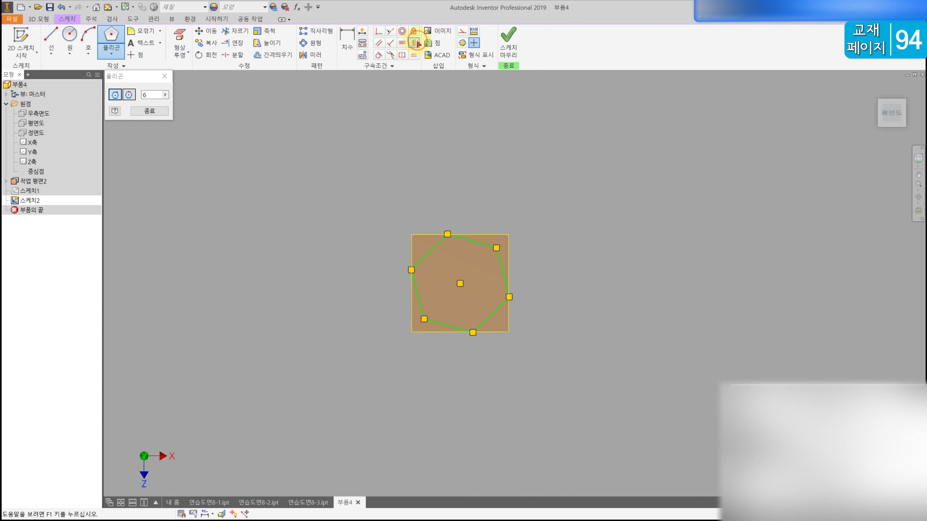
left_click(502, 267)
- Dimension the hexagon across two opposite slanted sides as 35 mm and finish the sketch
left_click(347, 40)
left_click(441, 243)
left_click(488, 318)
left_click(534, 223)
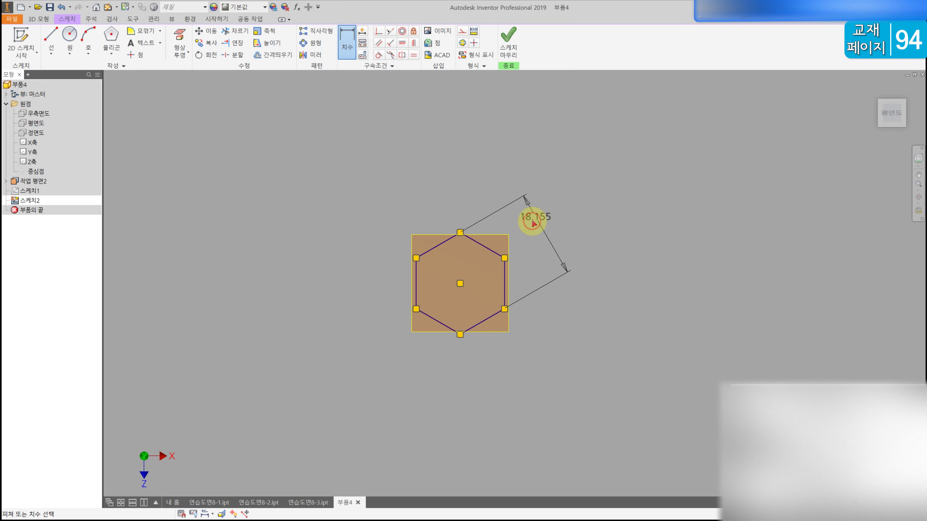
key("Return")
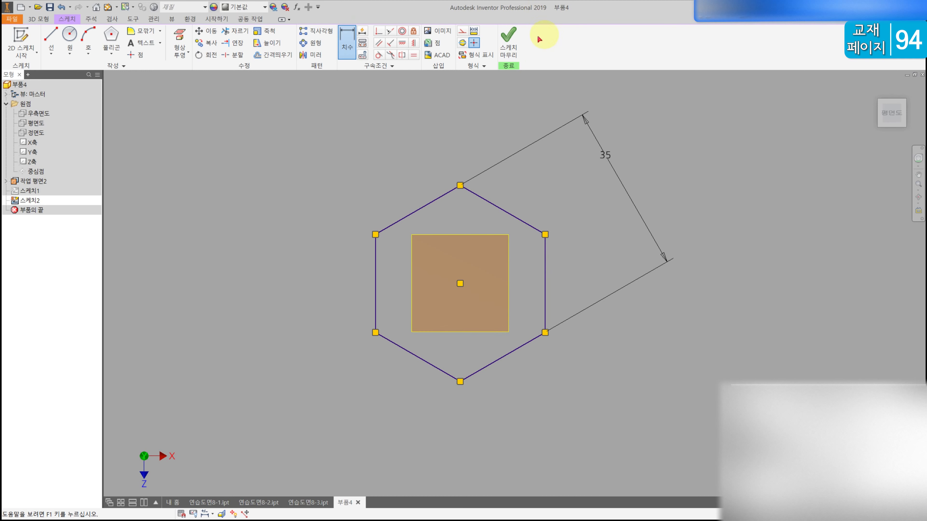
left_click(512, 50)
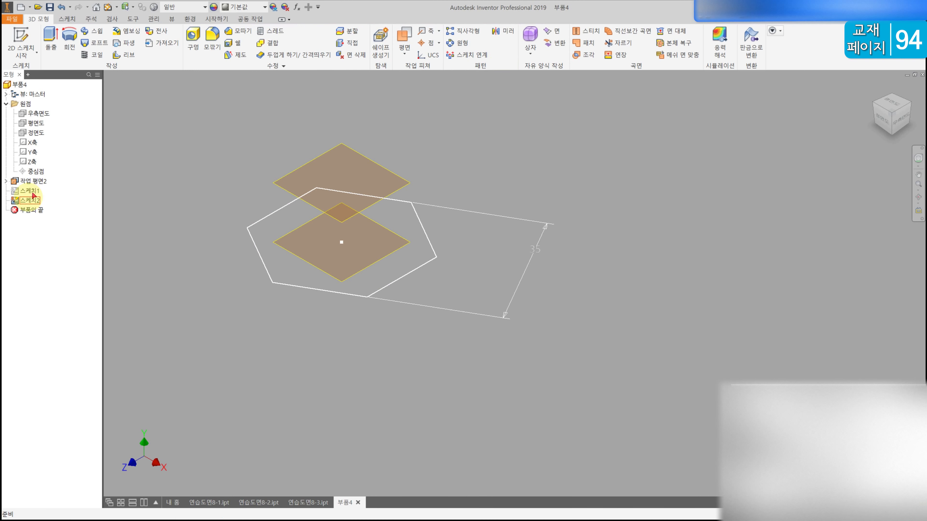
- Hide 스케치2 and start a 2D sketch on the upper work plane
right_click(29, 203)
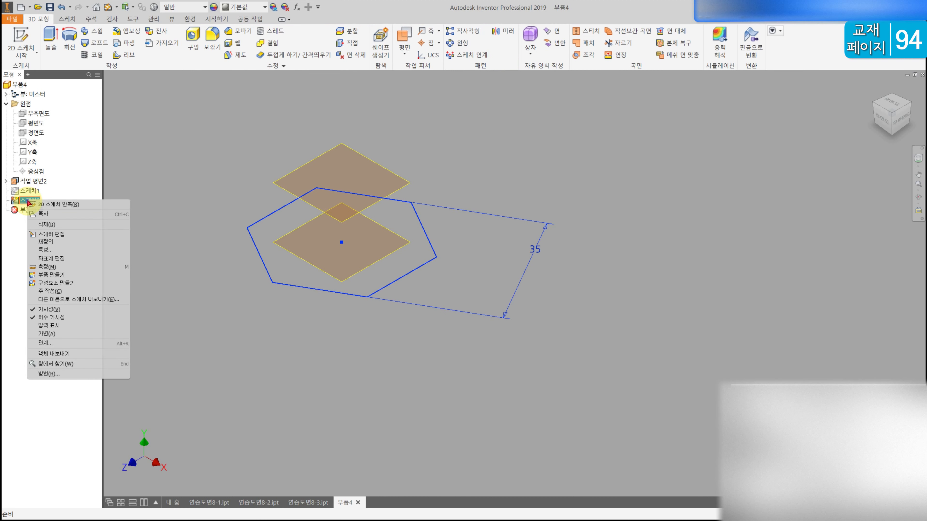
left_click(49, 309)
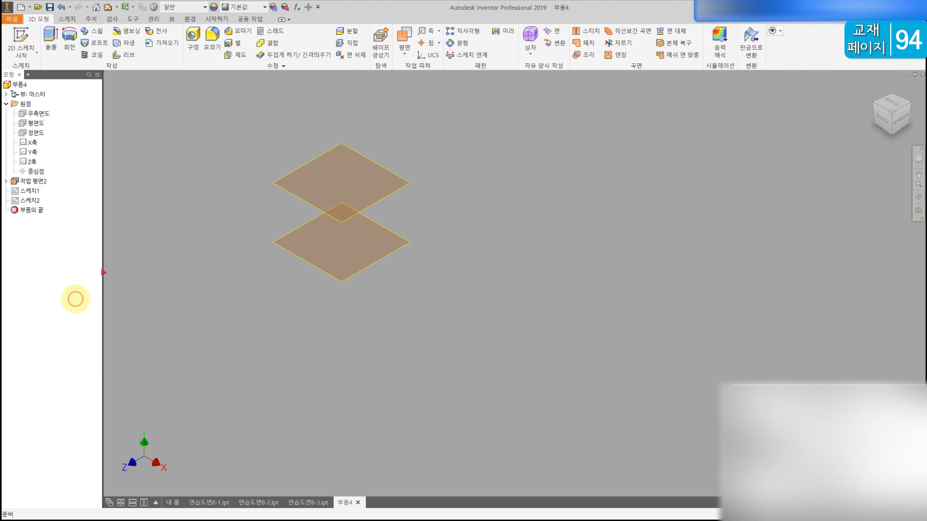
left_click(399, 177)
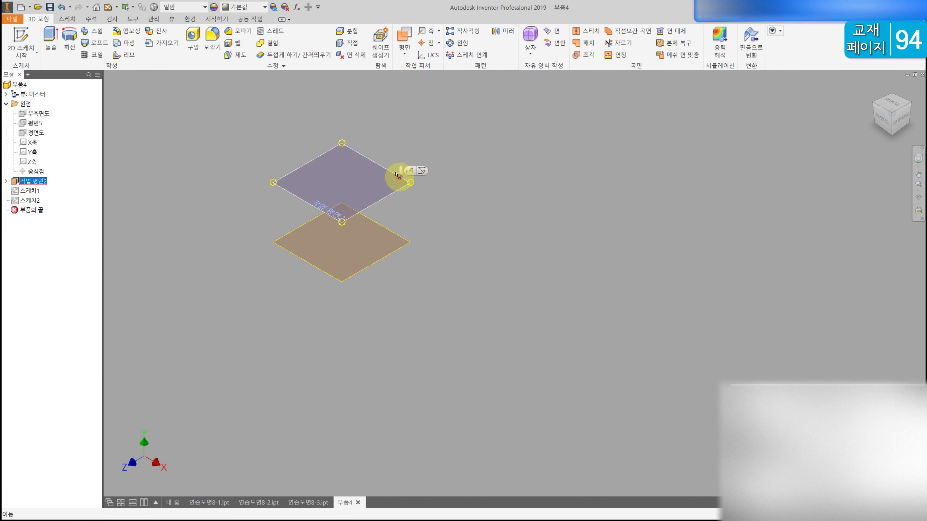
left_click(21, 37)
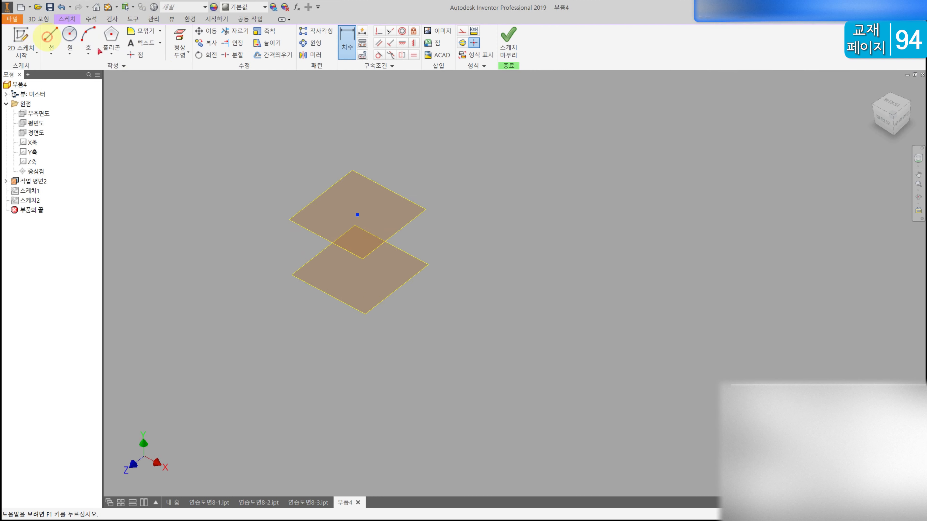
- Draw a six-sided polygon centred on the projected origin point and make its upper edge horizontal
left_click(111, 36)
left_click(515, 283)
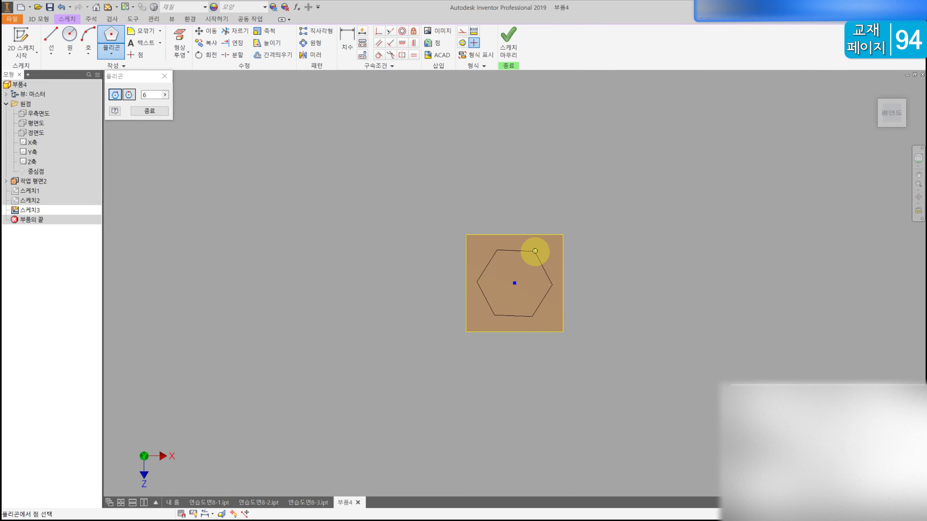
left_click(535, 251)
left_click(402, 42)
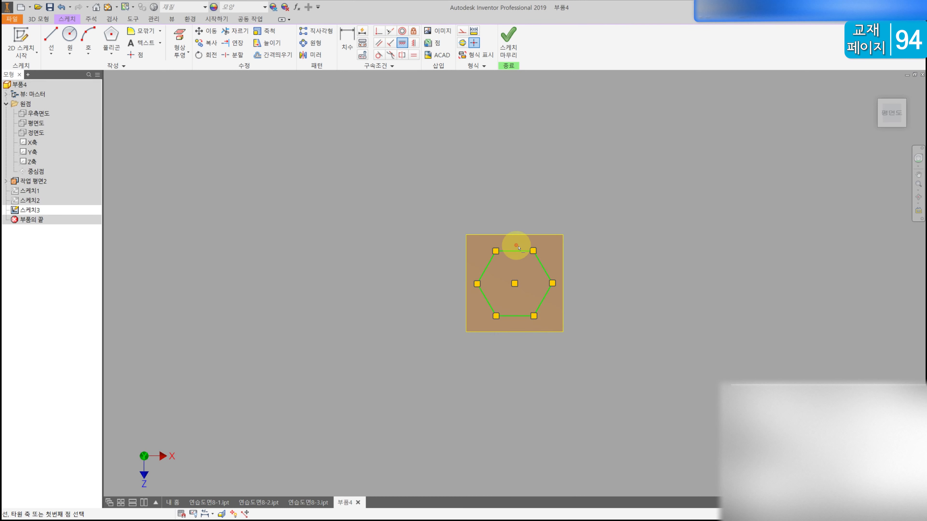
- Dimension the hexagon across its two horizontal sides as 20 mm
left_click(347, 41)
left_click(509, 316)
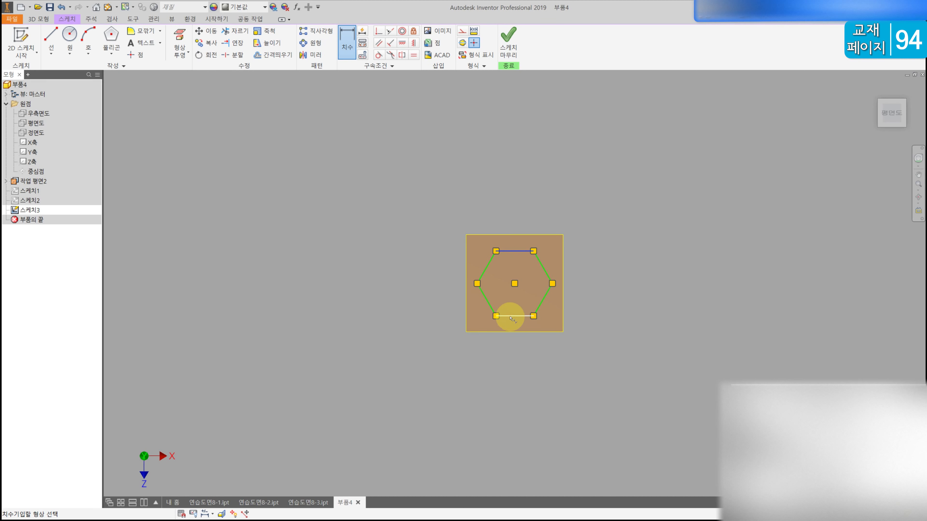
left_click(590, 294)
type("20")
key("Return")
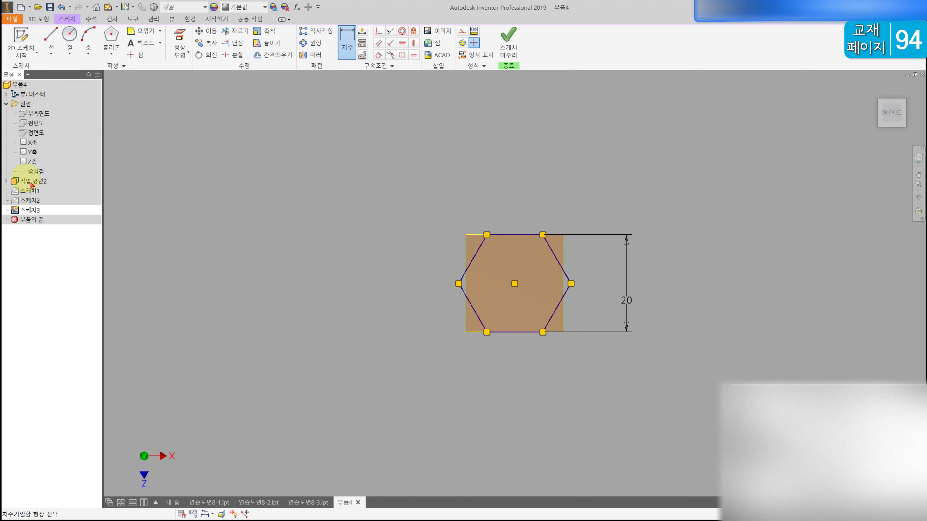
- Make 스케치1 and 스케치2 visible again and finish the upper plane's sketch
right_click(34, 193)
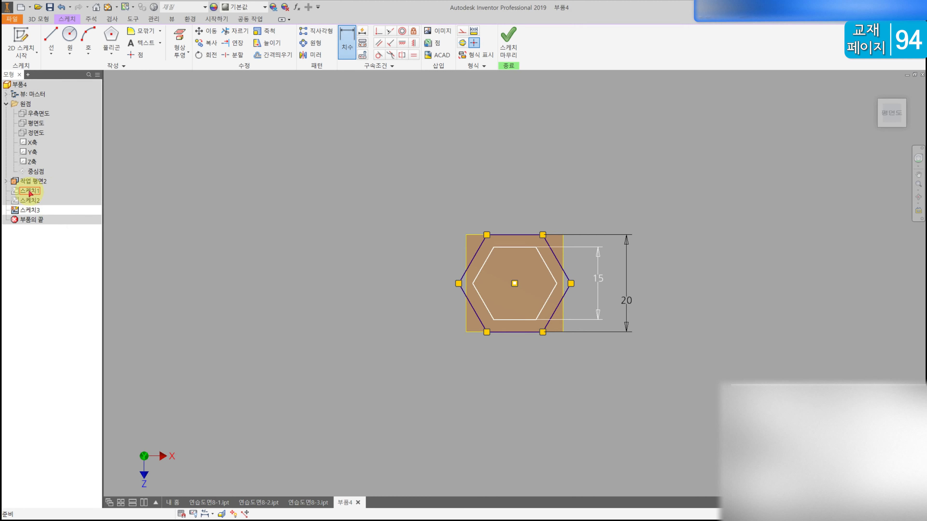
right_click(18, 185)
left_click(64, 294)
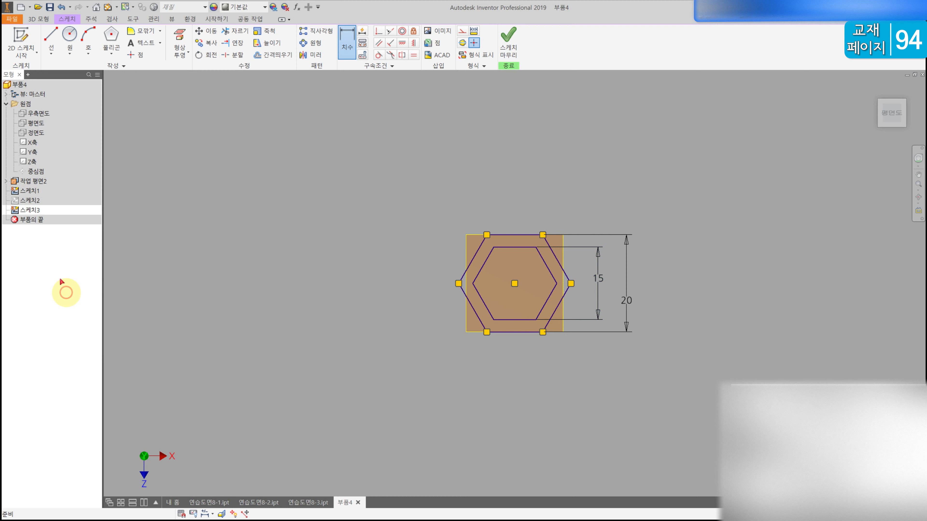
right_click(24, 199)
left_click(64, 300)
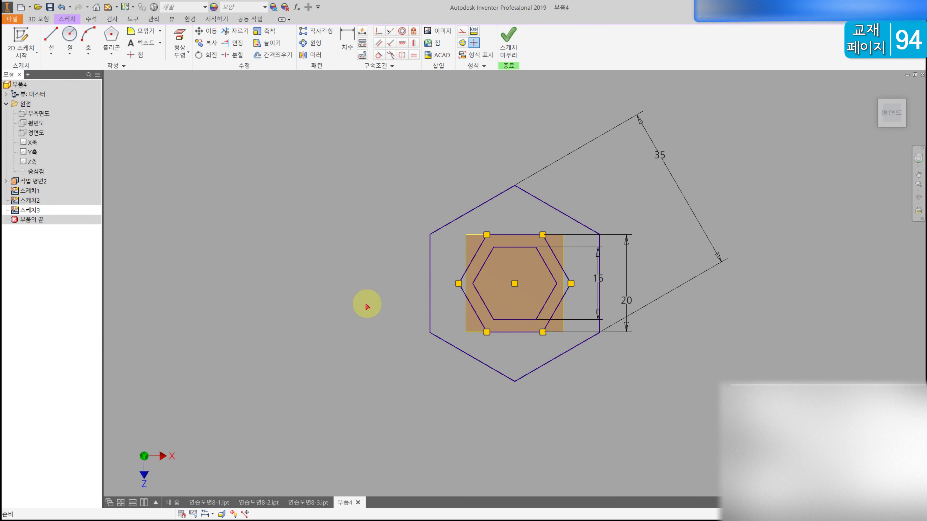
left_click(508, 36)
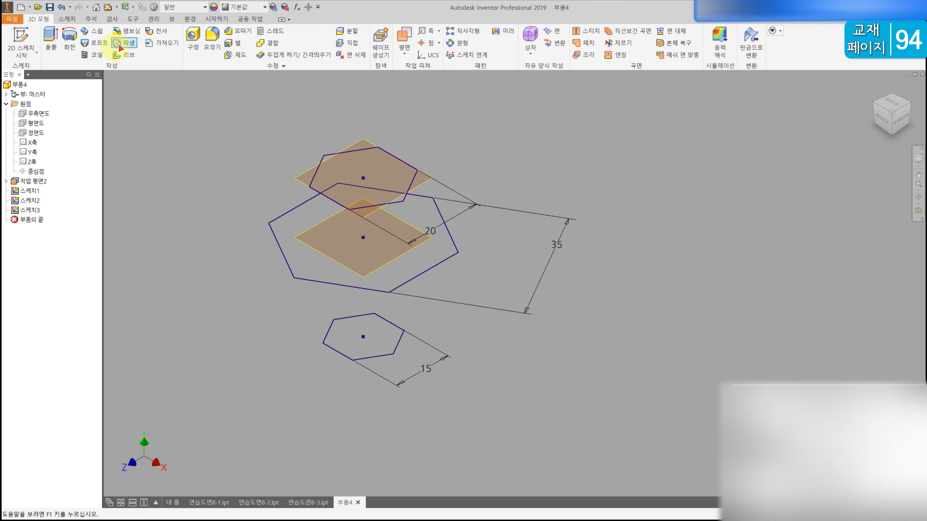
- Loft a solid through the three hexagon sketches in order: 스케치1, 스케치2 and 스케치3
left_click(99, 43)
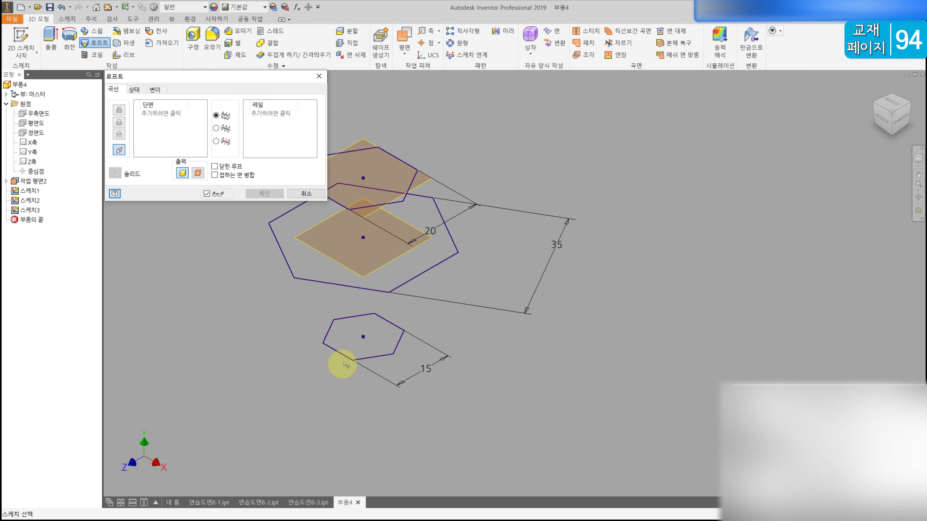
left_click(356, 360)
left_click(380, 292)
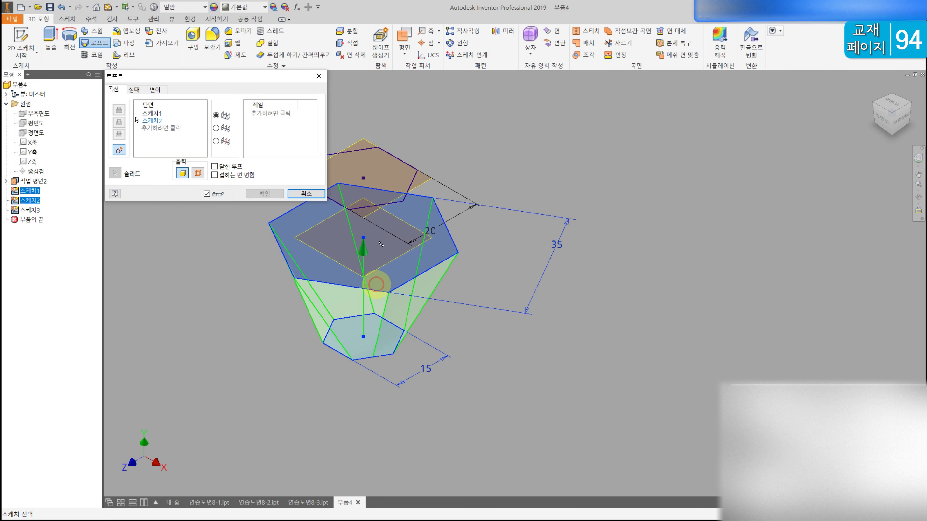
left_click(379, 204)
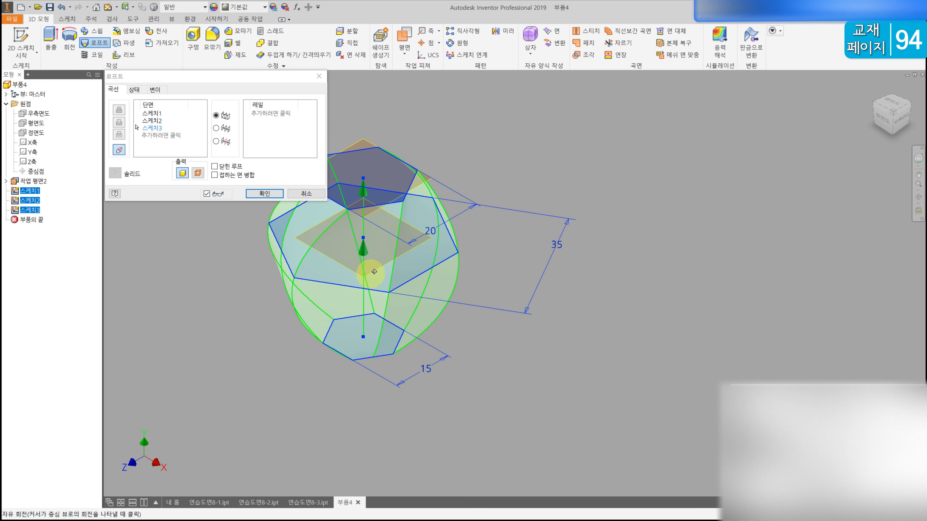
left_click(265, 193)
left_click(265, 194)
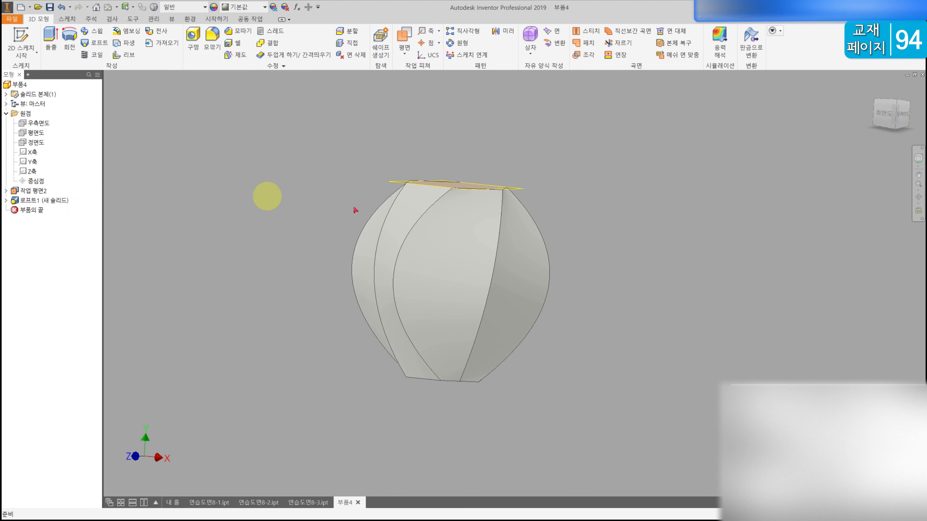
- Hide the work plane 작업 평면2 at the upper end of the lofted solid
middle_click_drag(770, 127, 773, 192, "shift")
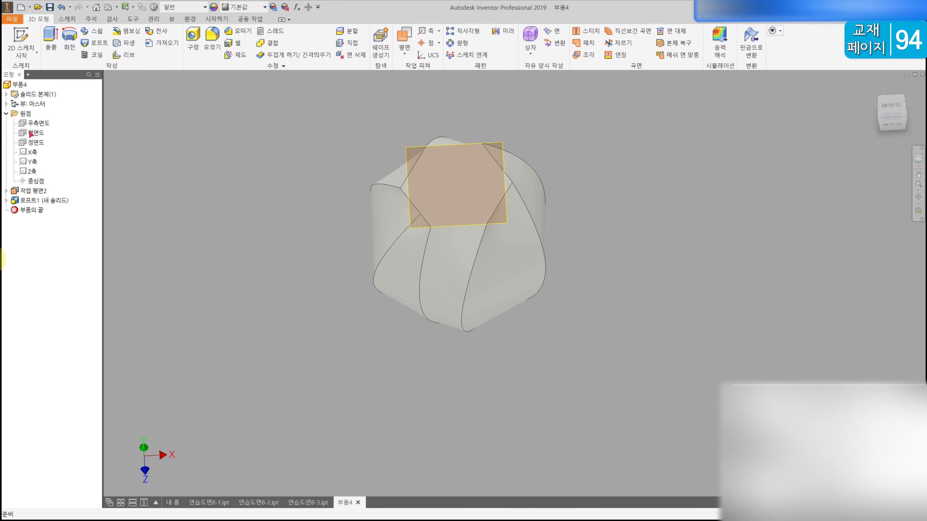
right_click(37, 191)
left_click(51, 264)
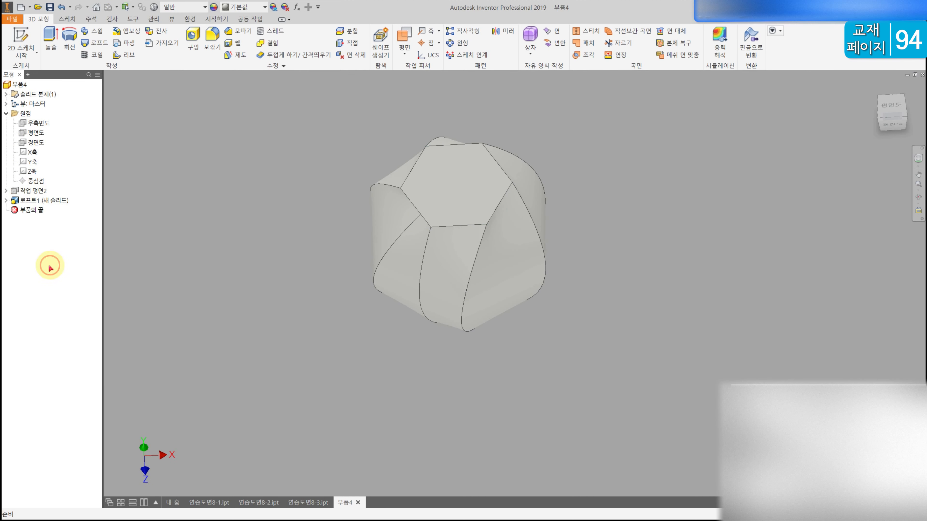
- Examine the lofted solid's twisted edges and uneven side faces from the top and front views
middle_click_drag(375, 218, 382, 190, "shift")
middle_click(381, 190)
middle_click(381, 190)
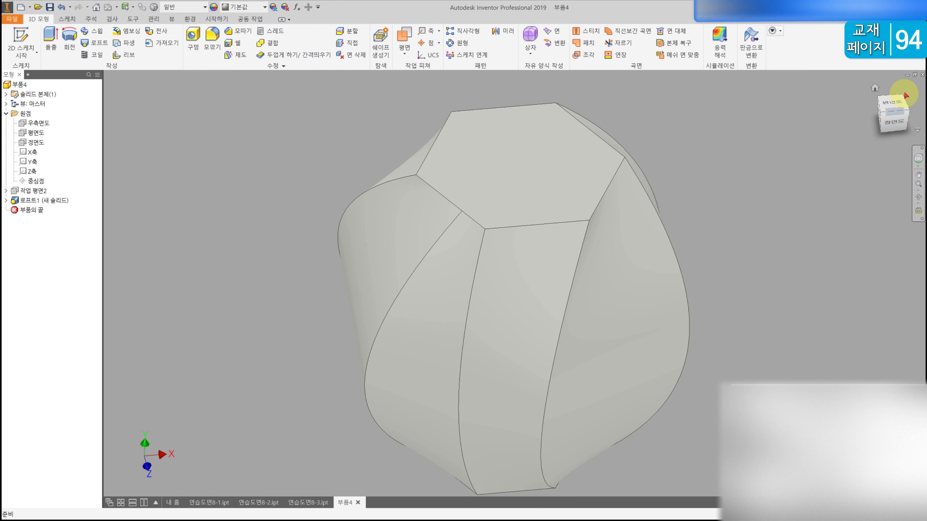
left_click(891, 105)
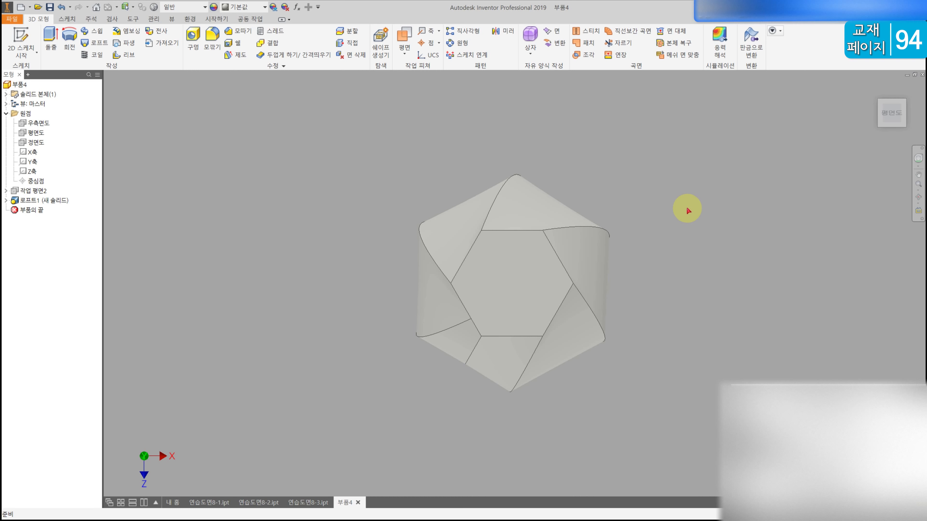
mouse_move(478, 309)
left_mouse_down()
mouse_move(409, 326)
mouse_move(428, 341)
mouse_move(469, 331)
mouse_move(455, 311)
mouse_move(407, 321)
mouse_move(409, 339)
left_mouse_up()
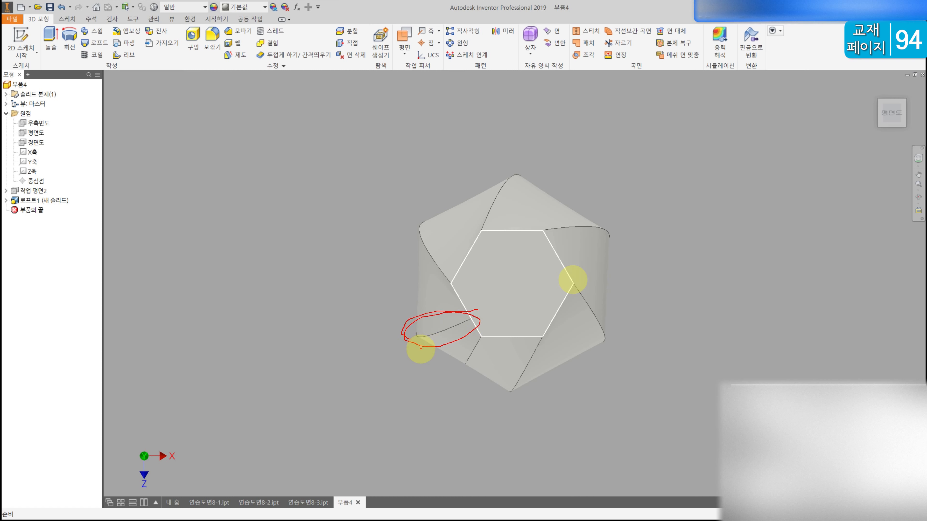
left_click(891, 138)
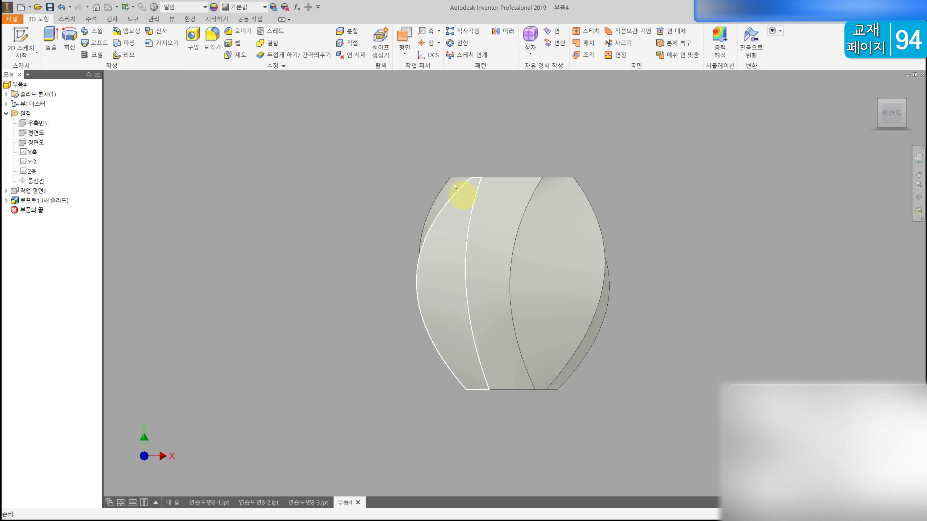
mouse_move(473, 167)
left_mouse_down()
mouse_move(412, 242)
mouse_move(422, 306)
mouse_move(478, 162)
left_mouse_up()
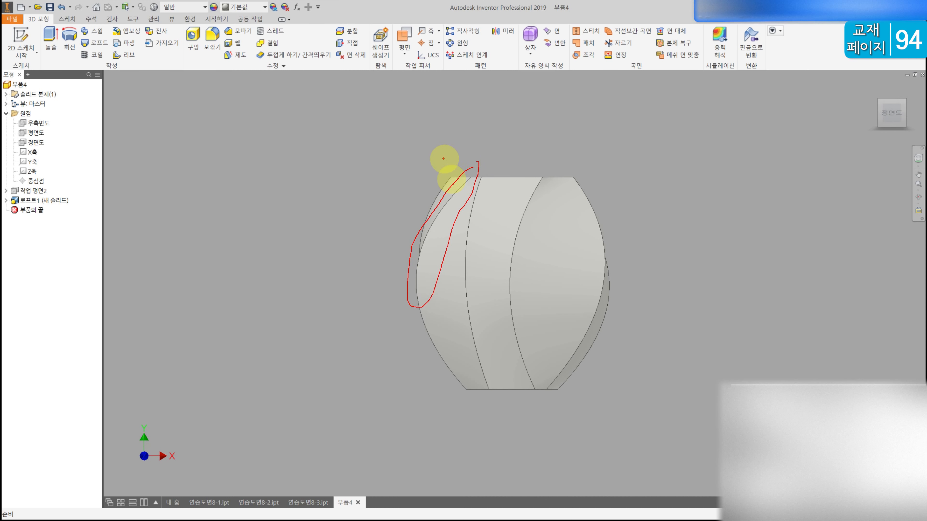
key("Escape")
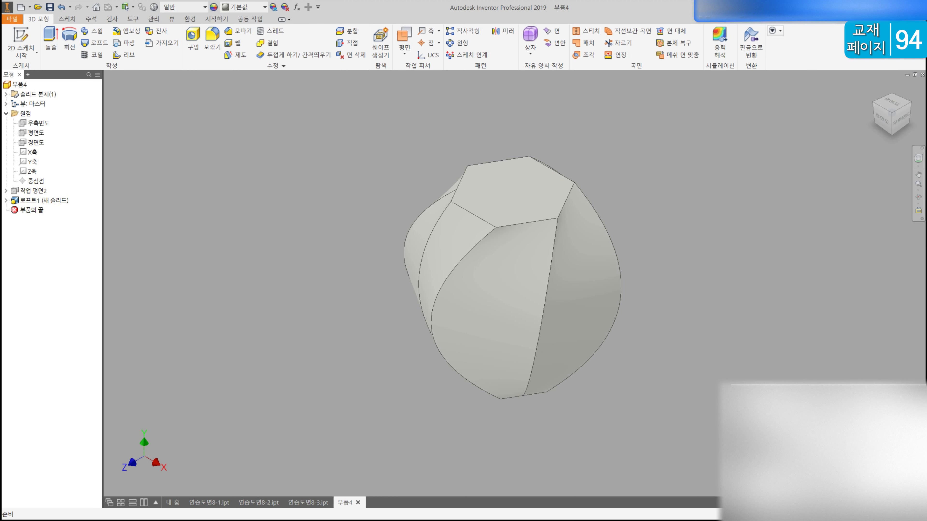
- Reopen 로프트1 for editing and turn off automatic mapping (자동 매핑) in its transition settings
double_click(37, 203)
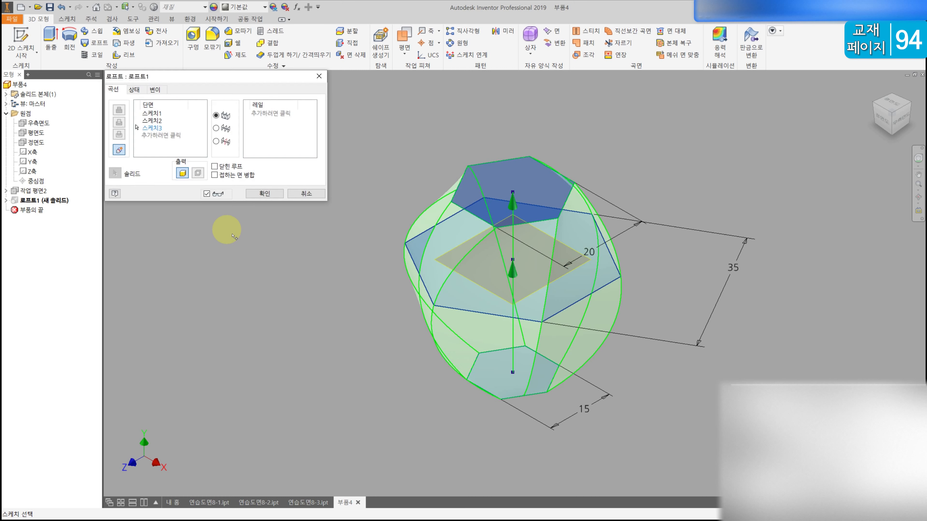
left_click(154, 90)
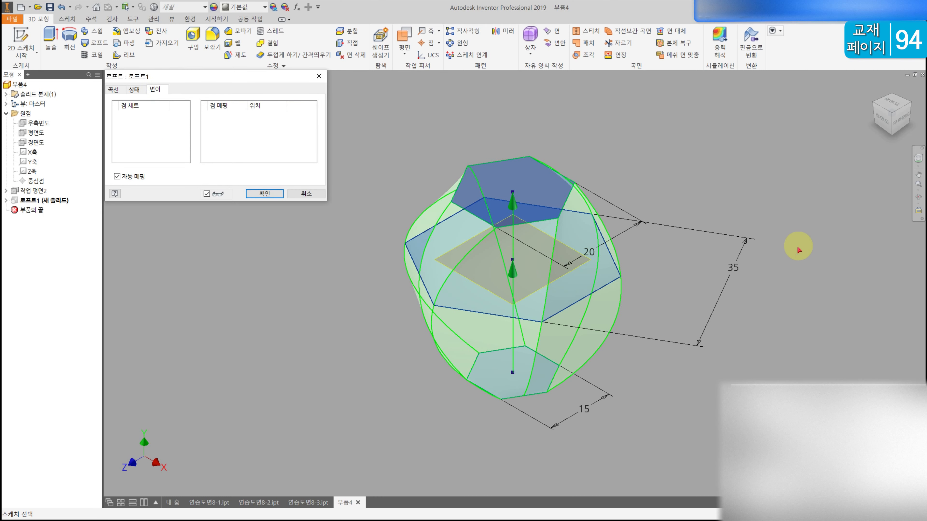
middle_click_drag(797, 273, 847, 256, "shift")
middle_click_drag(598, 296, 547, 308, "shift")
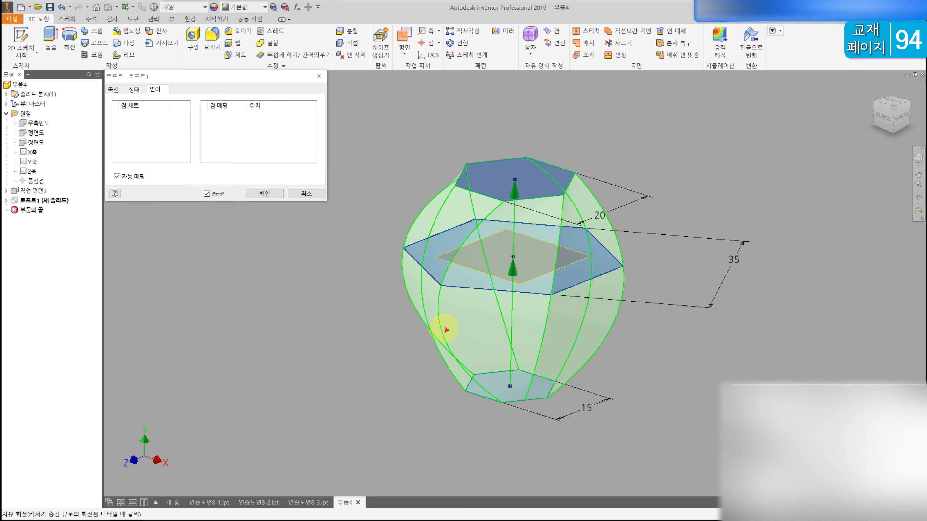
left_click_drag(449, 316, 478, 319)
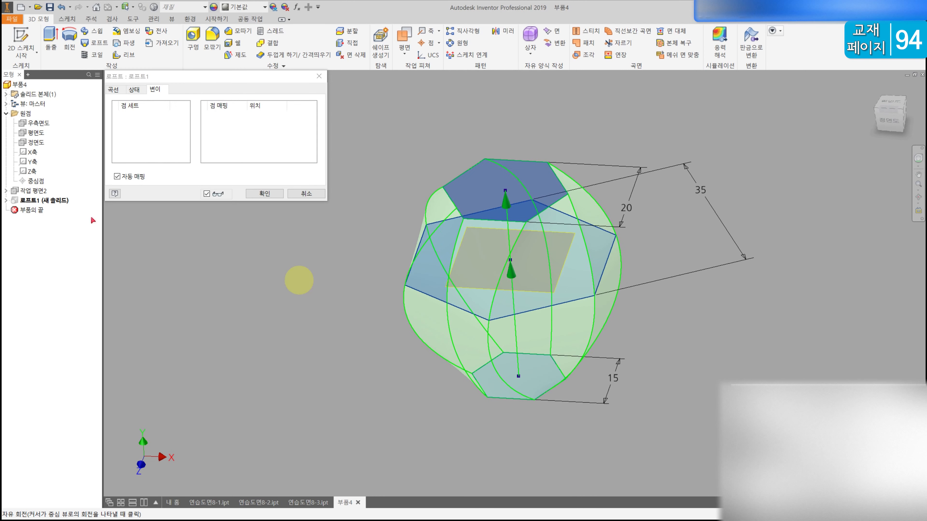
left_click(117, 177)
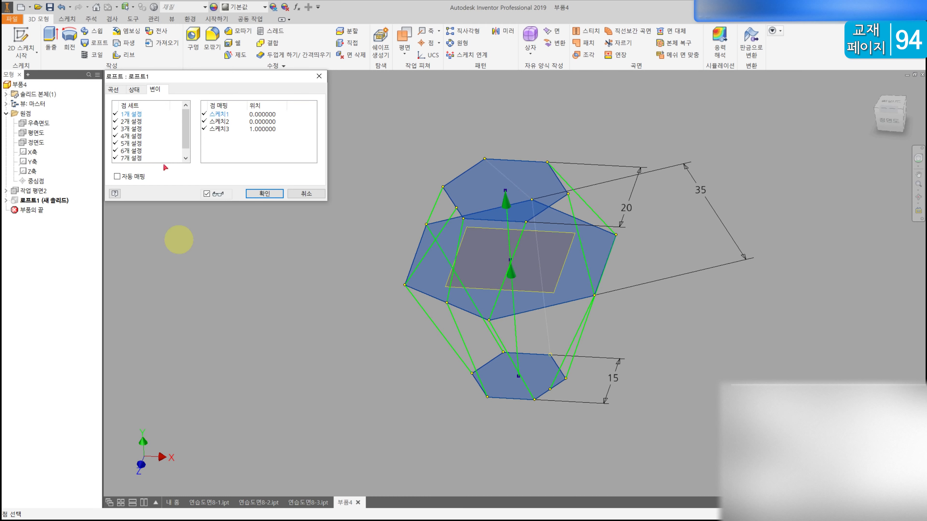
- Go through the loft's point sets to check which corners of the three hexagons each one connects
left_click_drag(879, 84, 221, 248)
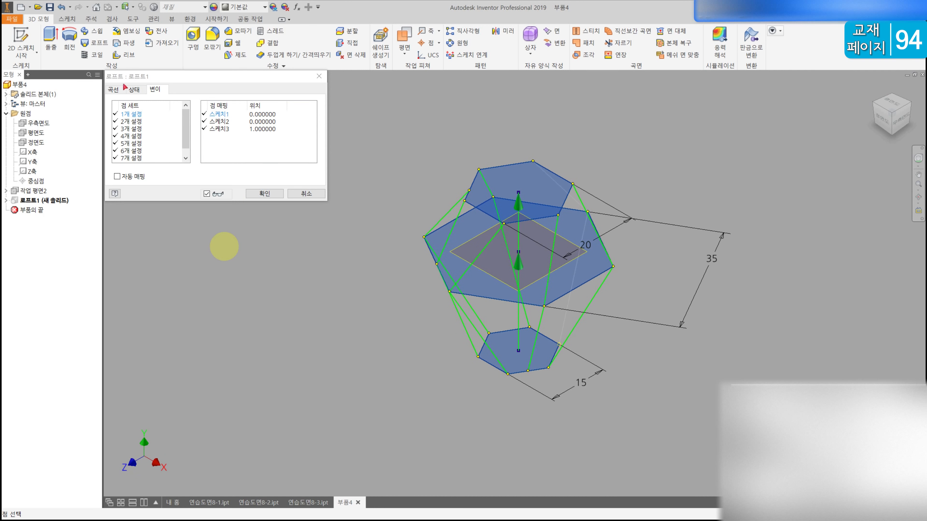
left_click(135, 115)
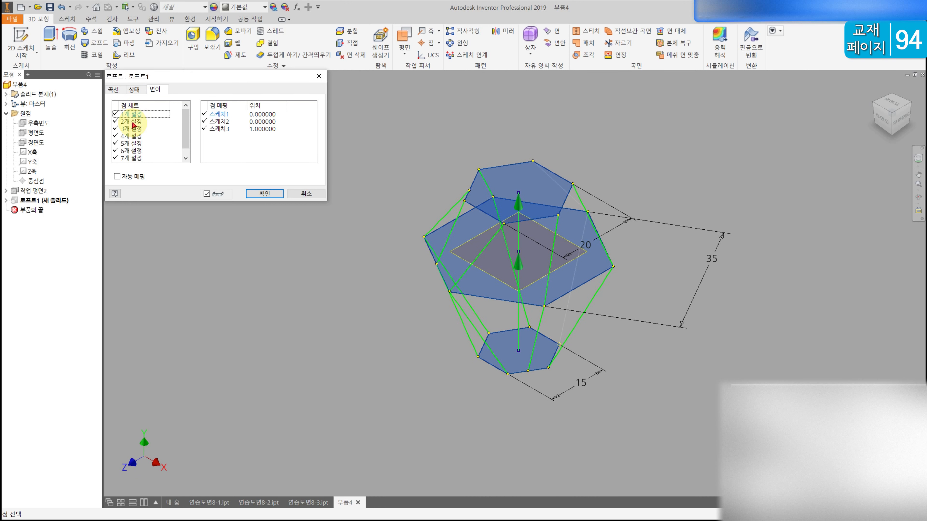
left_click(134, 129)
left_click(134, 137)
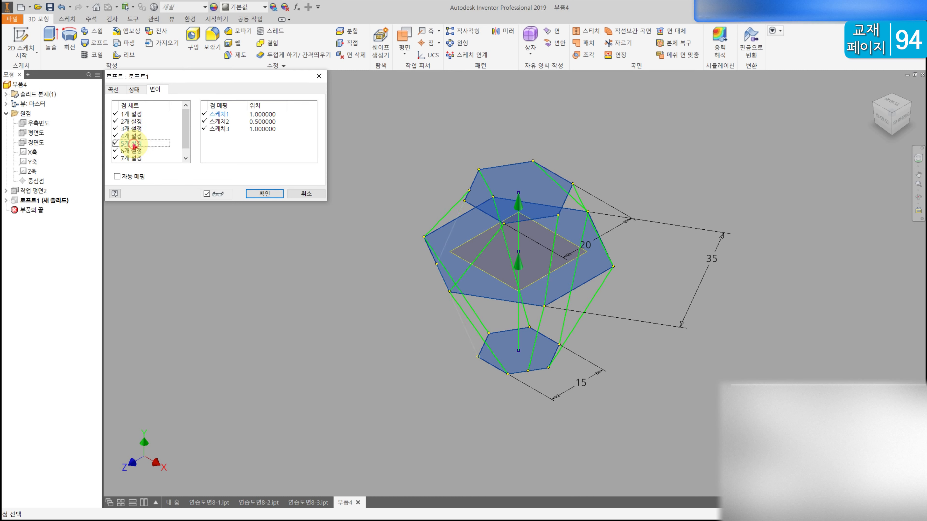
left_click(134, 138)
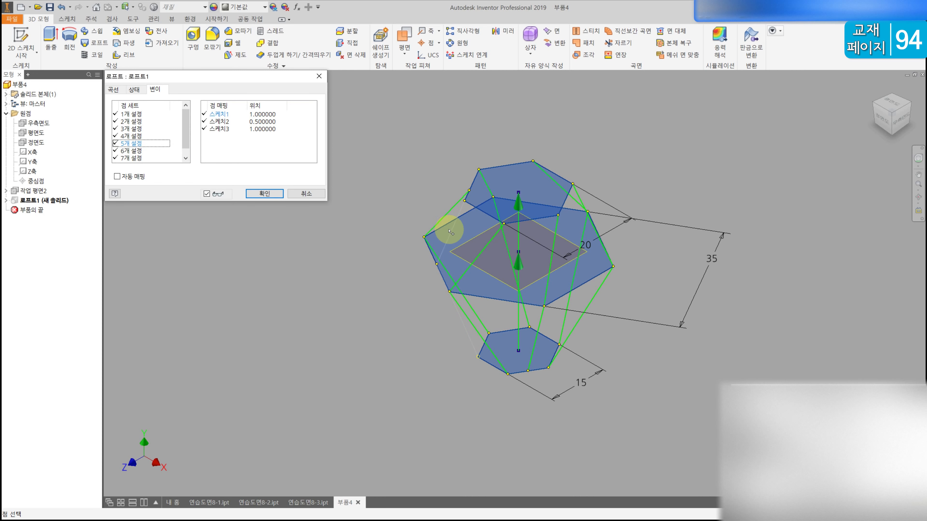
left_click_drag(436, 264, 435, 262)
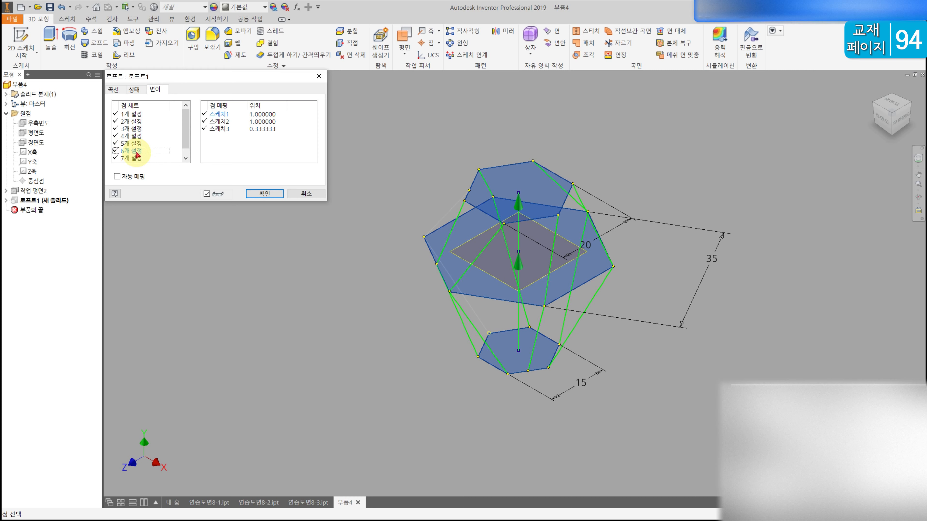
- Delete the extra 6개 설정 point set from the loft mapping and remap 5개 설정's 스케치1 and 스케치2 points to matching hexagon corners
key("Delete")
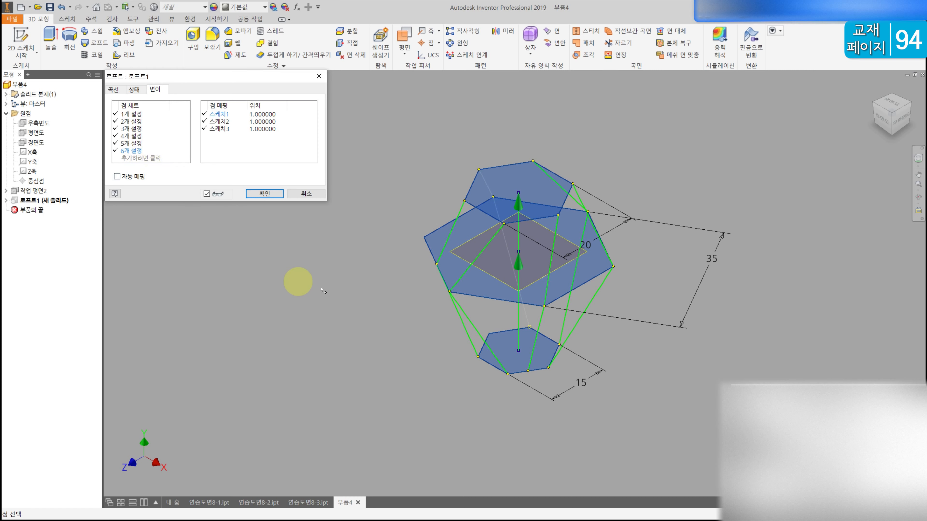
middle_click_drag(377, 327, 521, 446, "shift")
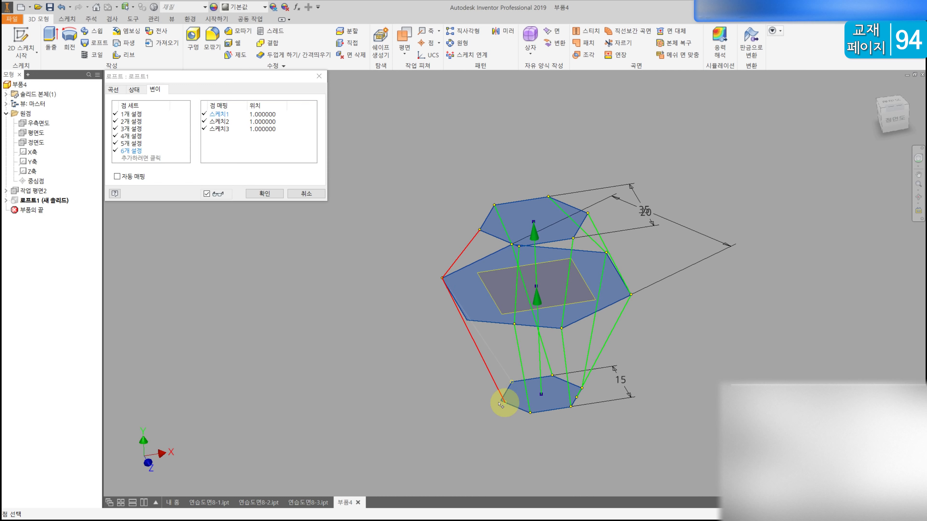
left_click(131, 145)
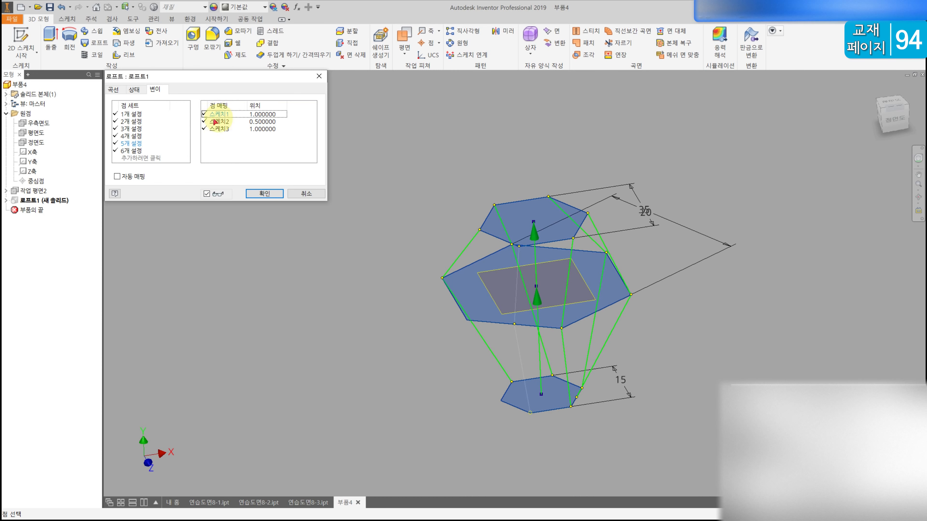
left_click(501, 403)
middle_click_drag(417, 406, 440, 403, "shift")
left_click(225, 122)
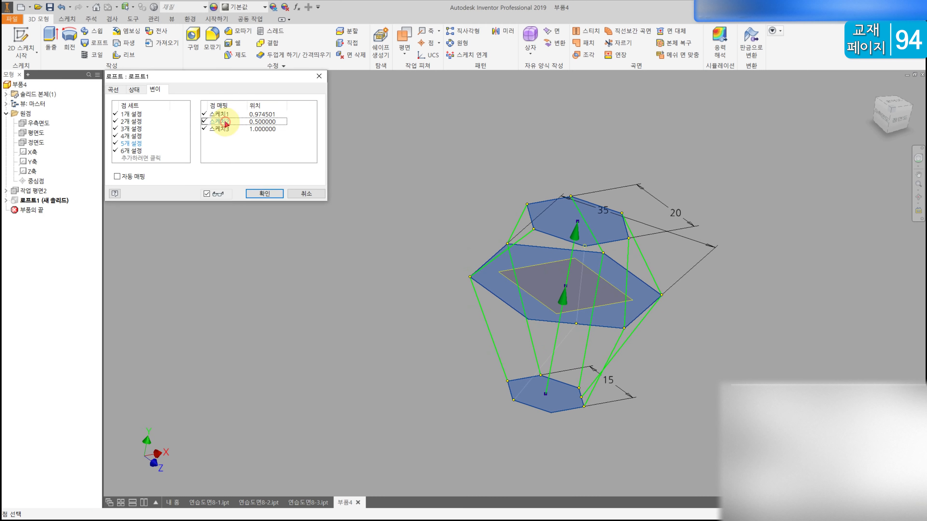
left_click(528, 322)
- Remap the 스케치1 points of sets 4개 설정 and 3개 설정 to the matching lower hexagon corners and apply the loft
mouse_move(374, 310)
middle_mouse_down("shift")
mouse_move(332, 314)
mouse_move(403, 321)
middle_mouse_up("shift")
left_click(139, 138)
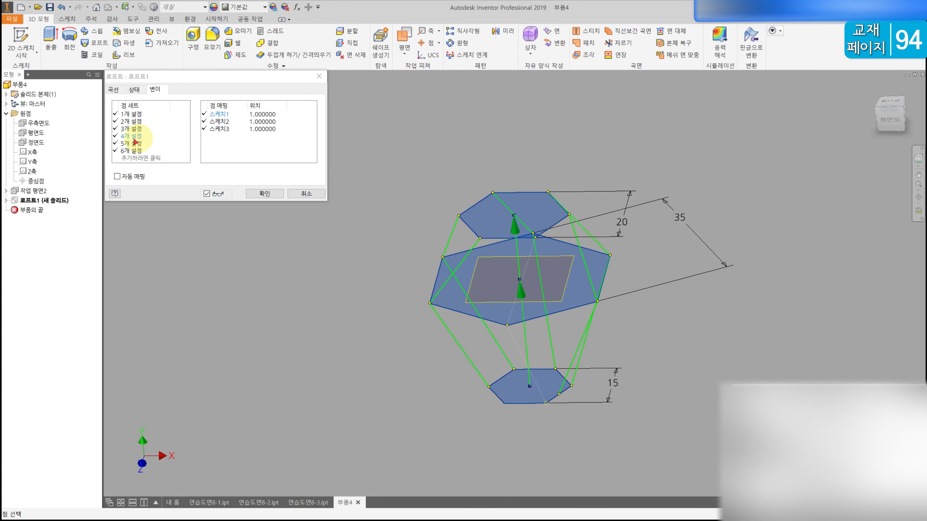
left_click(222, 113)
left_click(505, 404)
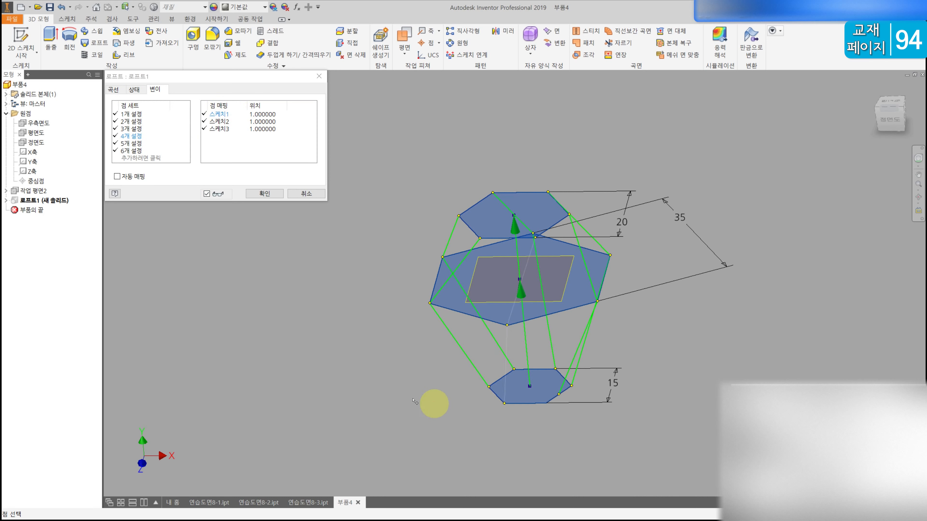
middle_click_drag(373, 387, 431, 375, "shift")
left_click(134, 128)
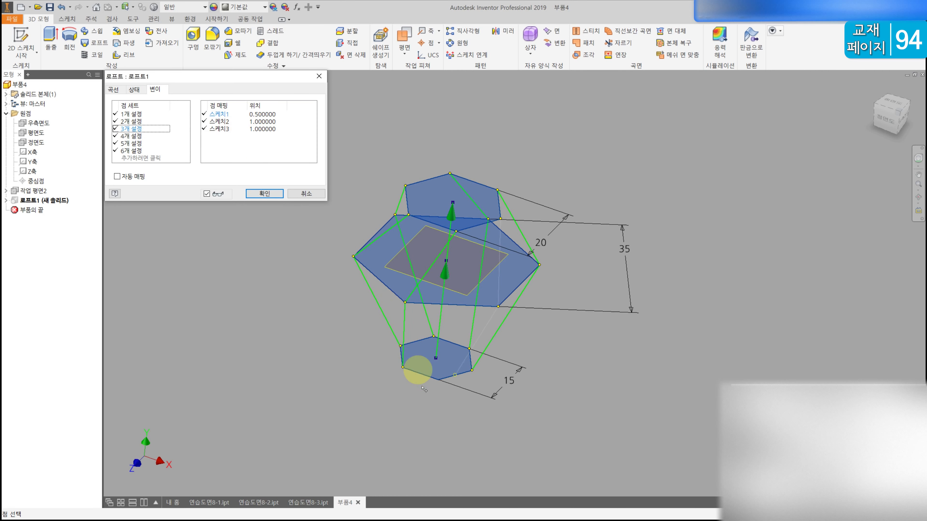
left_click(440, 381)
middle_click_drag(380, 384, 282, 234, "shift")
left_click(265, 193)
- Reopen the loft's point mapping and place 5개 설정's 스케치1 point exactly on the small hexagon's corner
left_click(875, 88)
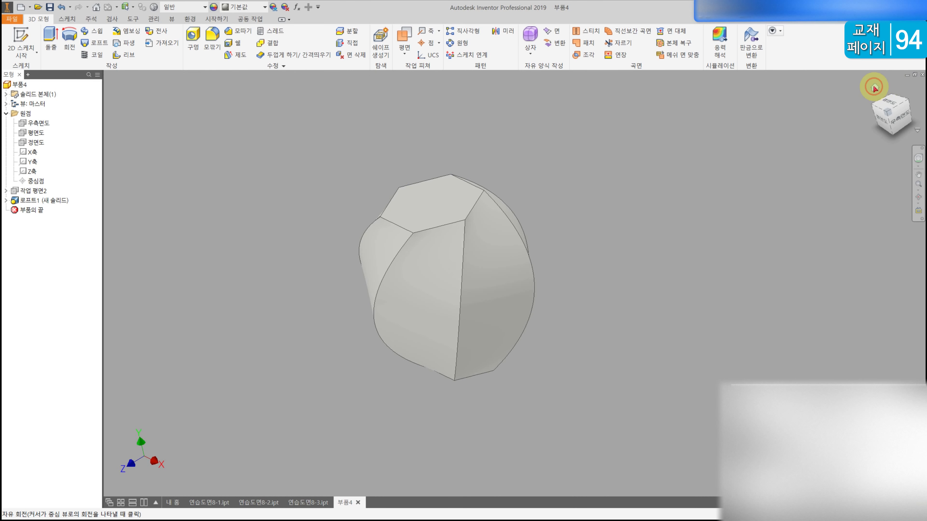
left_click(896, 104)
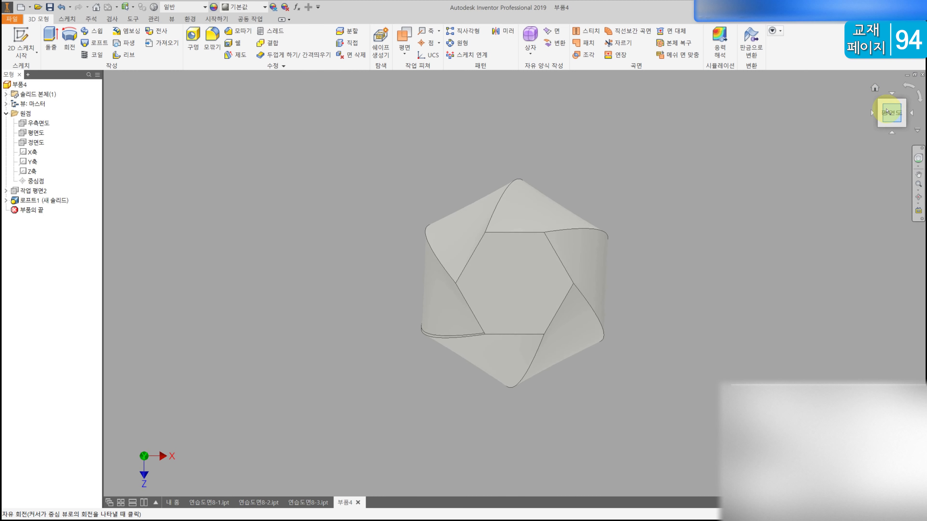
scroll(446, 280, "up", 3)
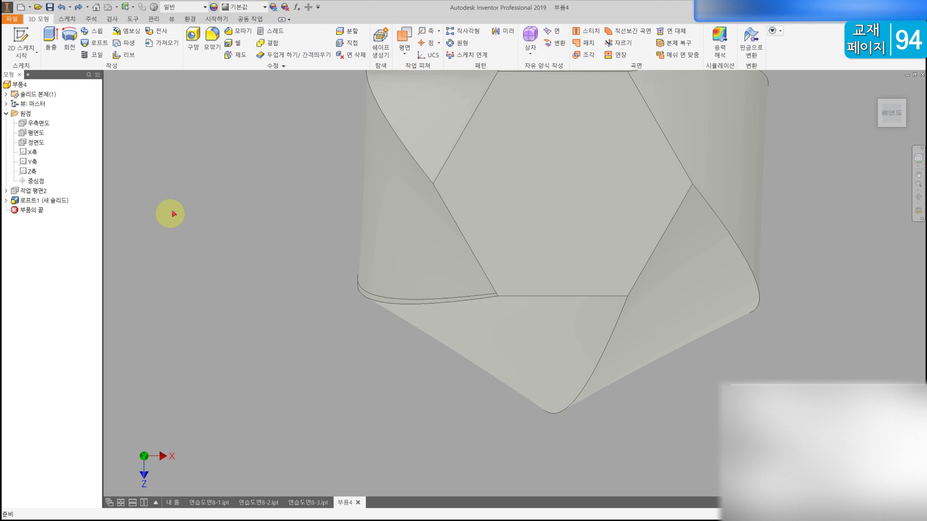
scroll(209, 260, "down", 3)
middle_click_drag(211, 277, 204, 321)
double_click(58, 200)
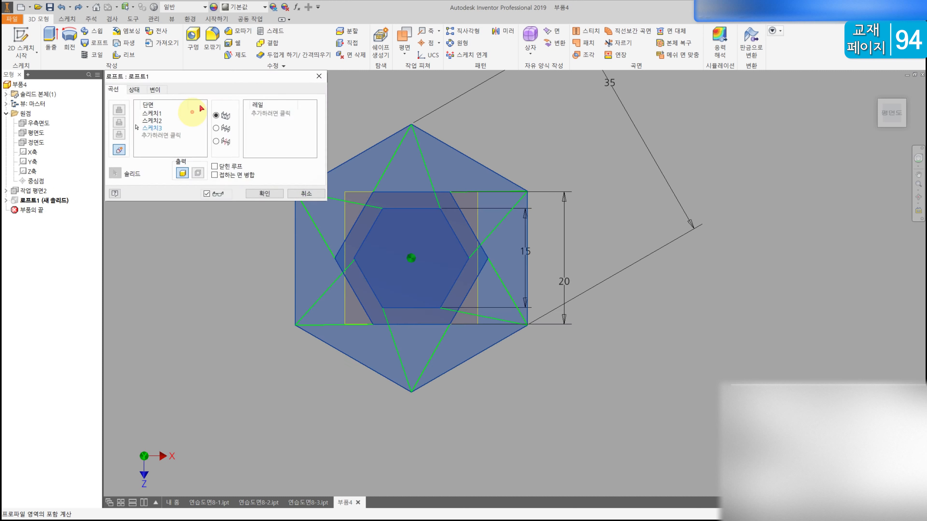
left_click(154, 89)
left_click(169, 116)
left_click(131, 144)
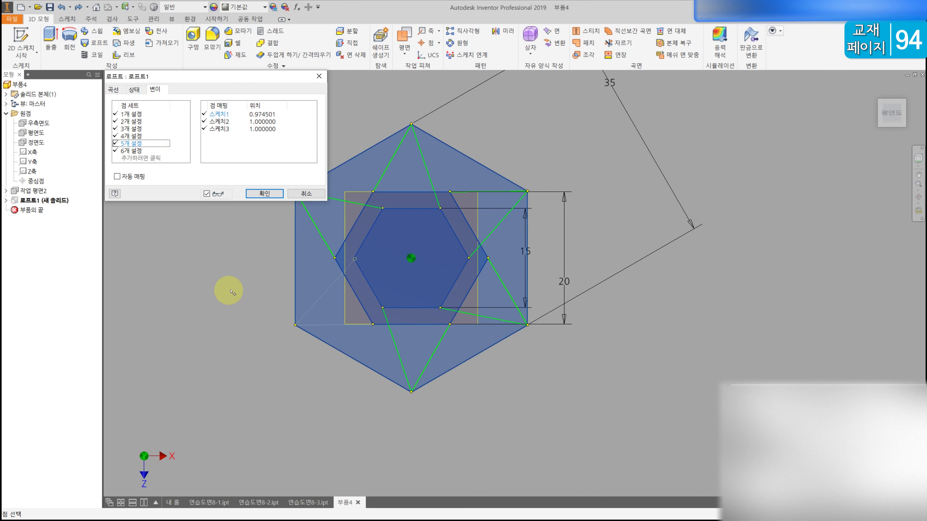
scroll(229, 292, "up", 3)
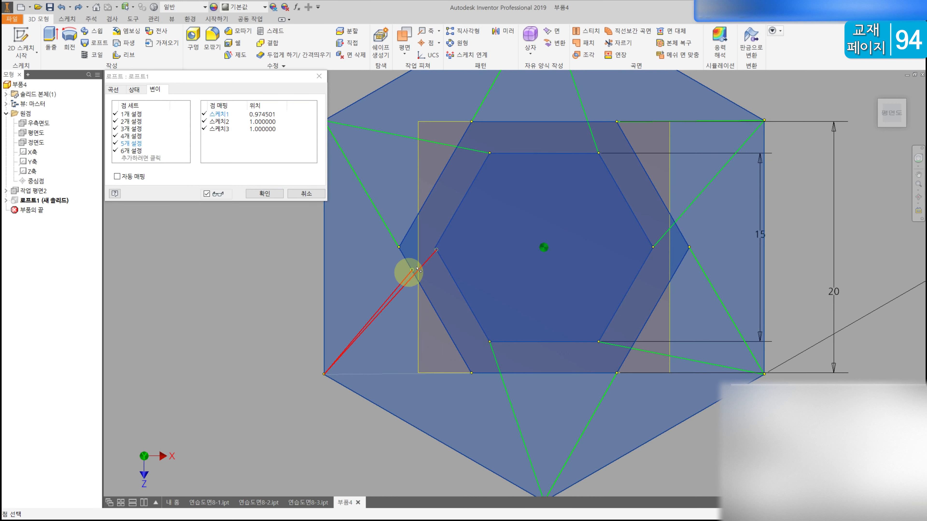
scroll(437, 247, "up", 4)
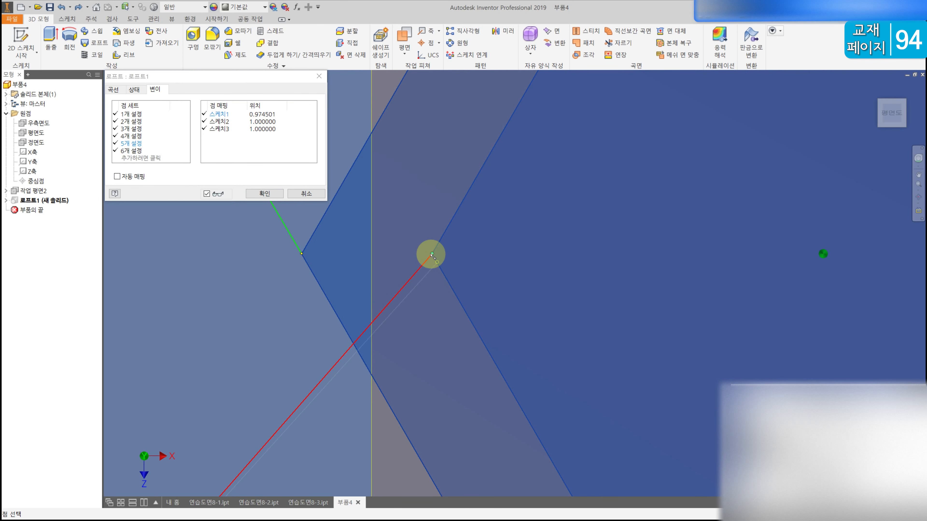
left_click(266, 193)
- Save the lofted part as 연습도면8-4 in the 연습도면 folder
scroll(269, 193, "down", 8)
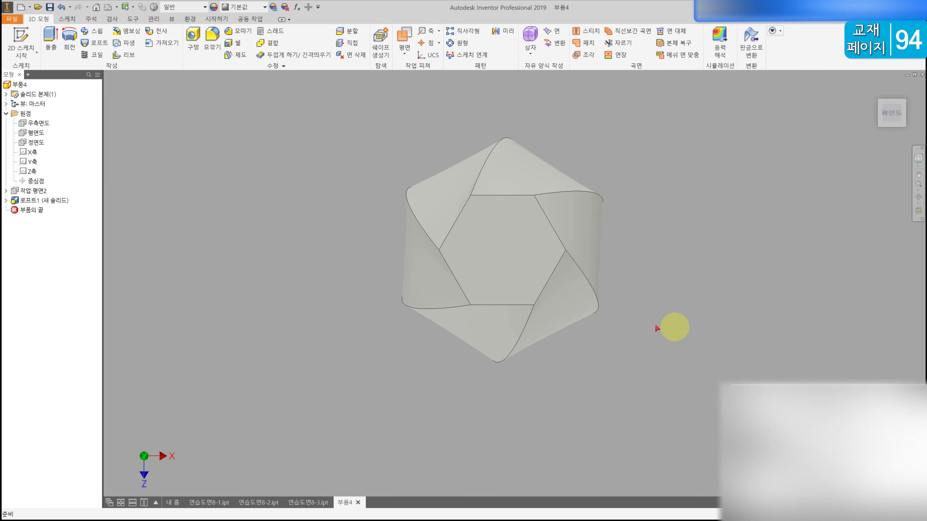
middle_click_drag(670, 286, 642, 287)
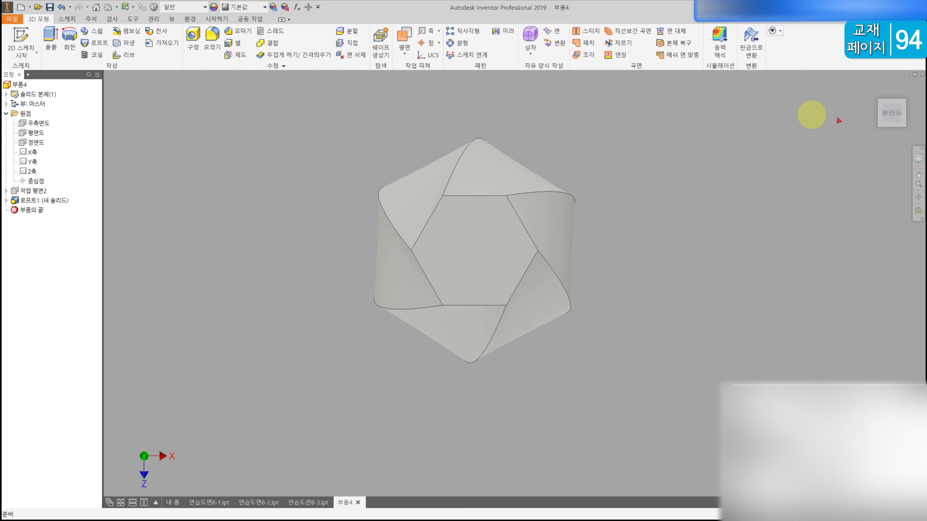
left_click(890, 134)
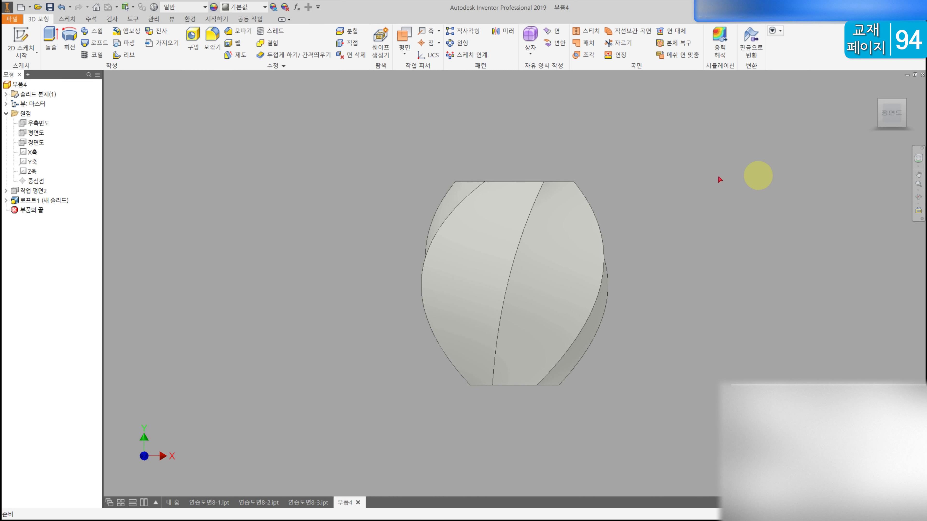
key("ctrl+s")
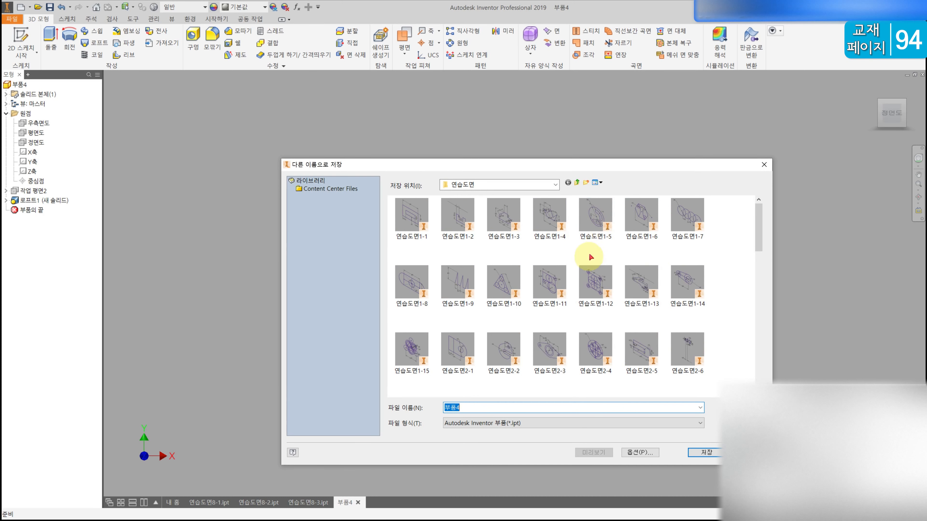
left_click(549, 216)
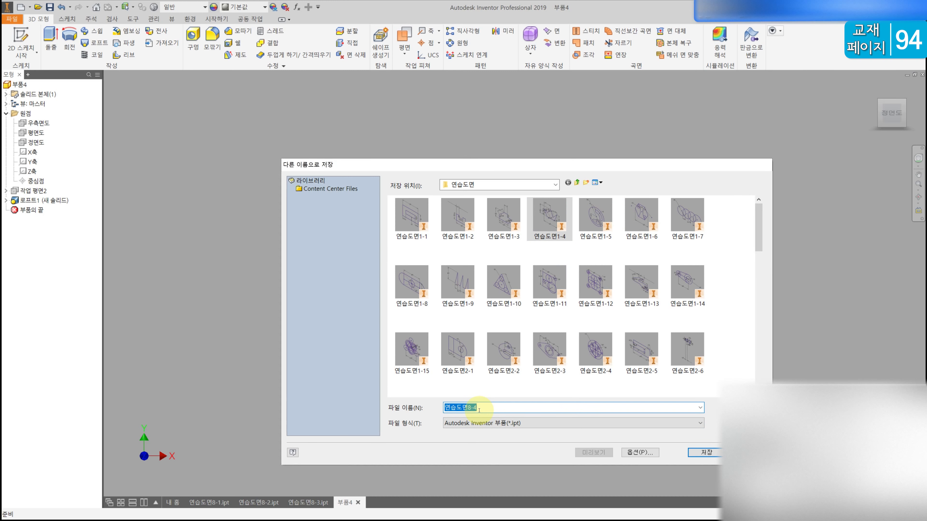
key("Return")
- Start a new part from the 부품.ipt template and create a work plane offset 15 mm above the 평면도 plane
left_click(20, 6)
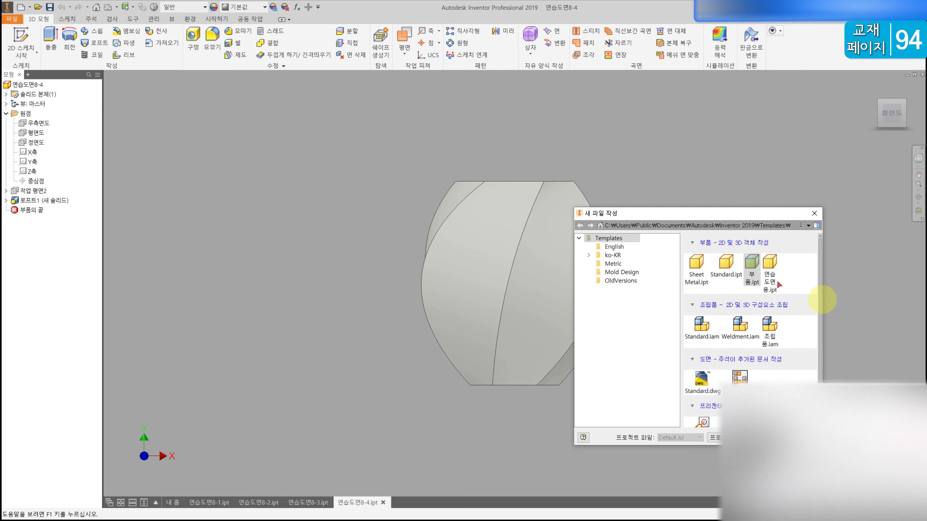
double_click(750, 261)
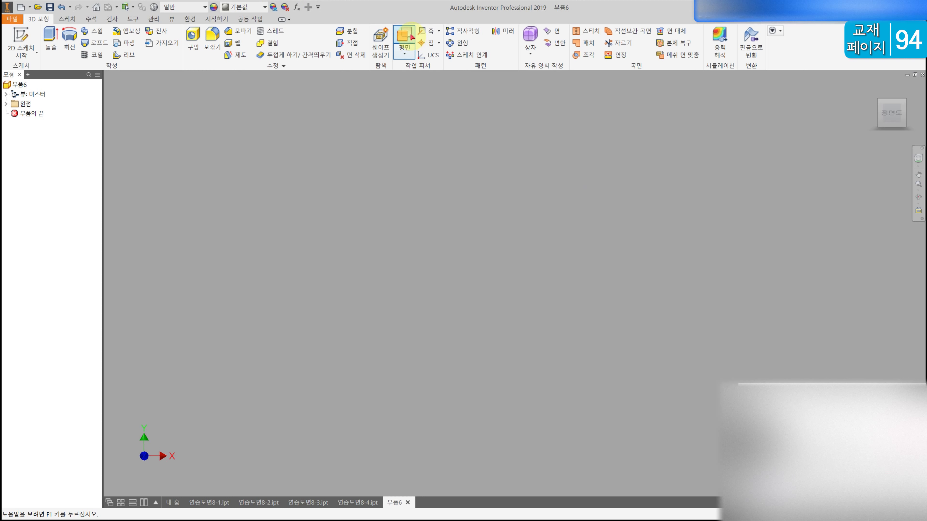
left_click(401, 34)
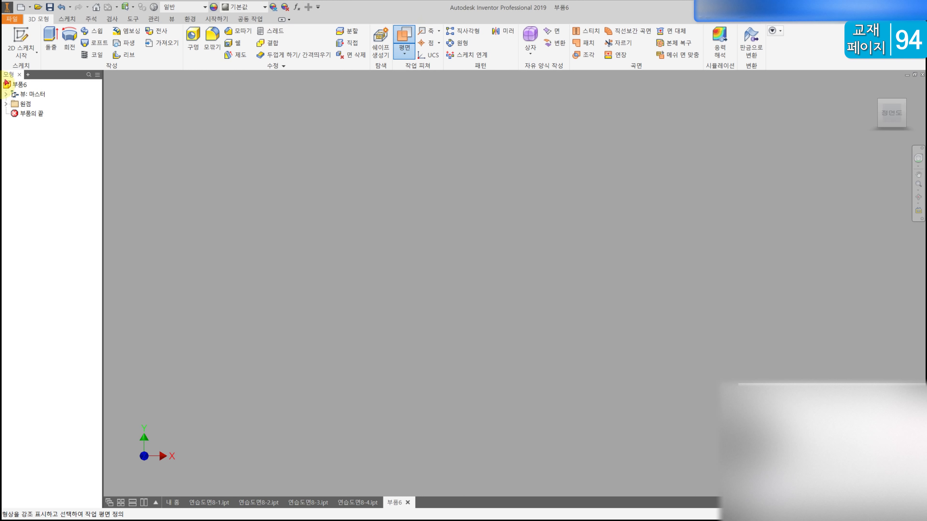
left_click(6, 105)
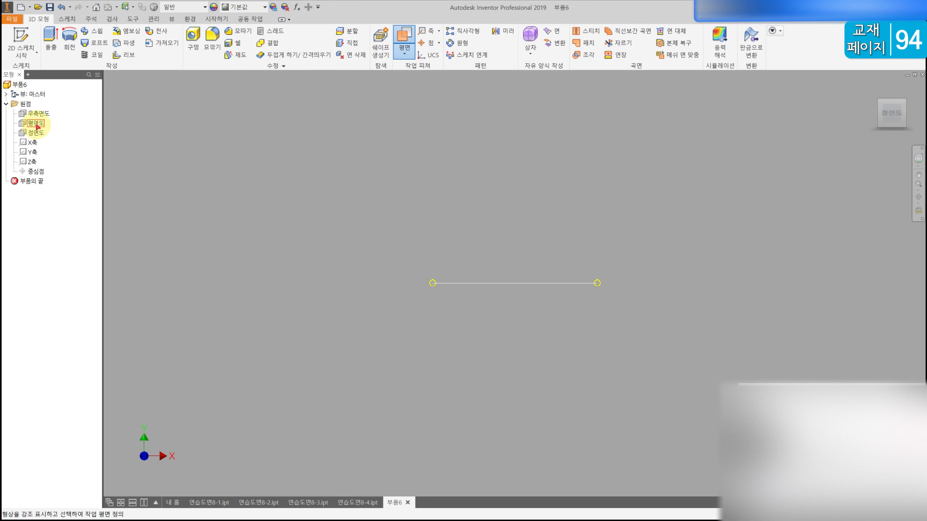
left_click(36, 123)
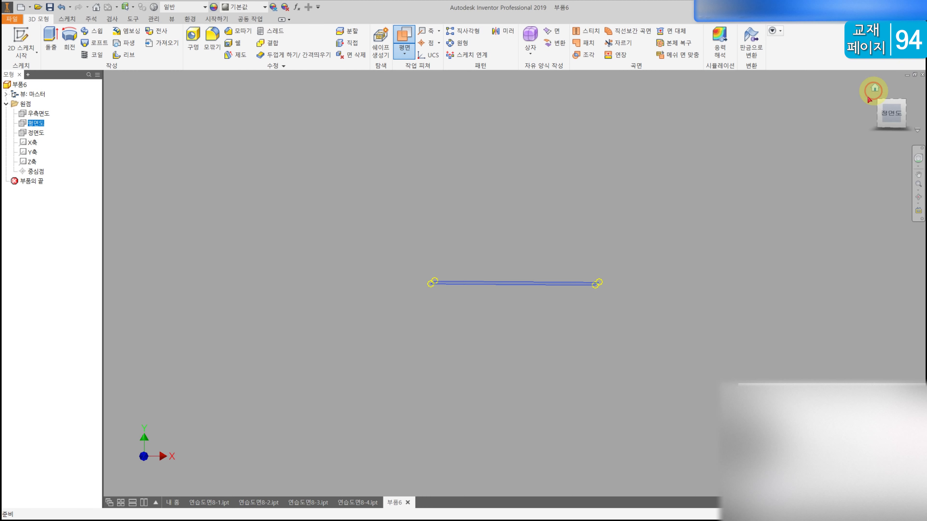
left_click(875, 85)
left_click_drag(630, 285, 625, 191)
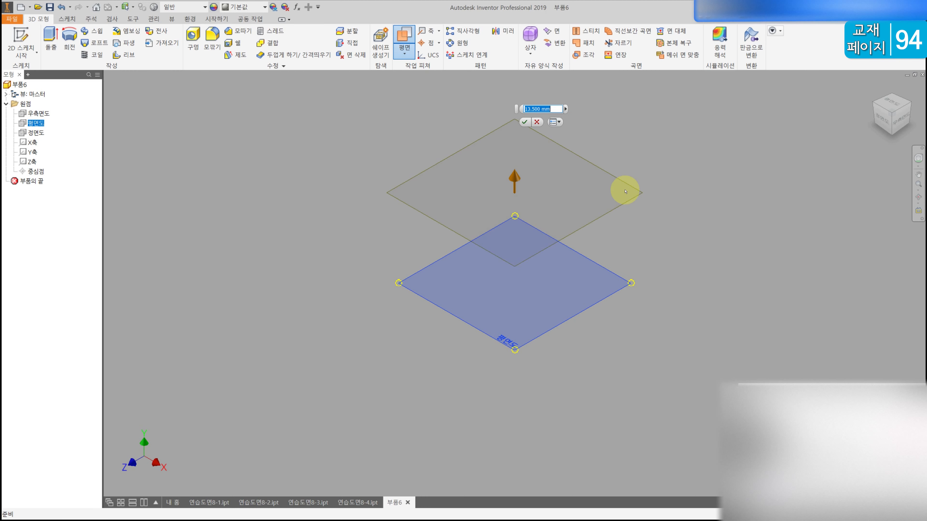
type("15")
key("Return")
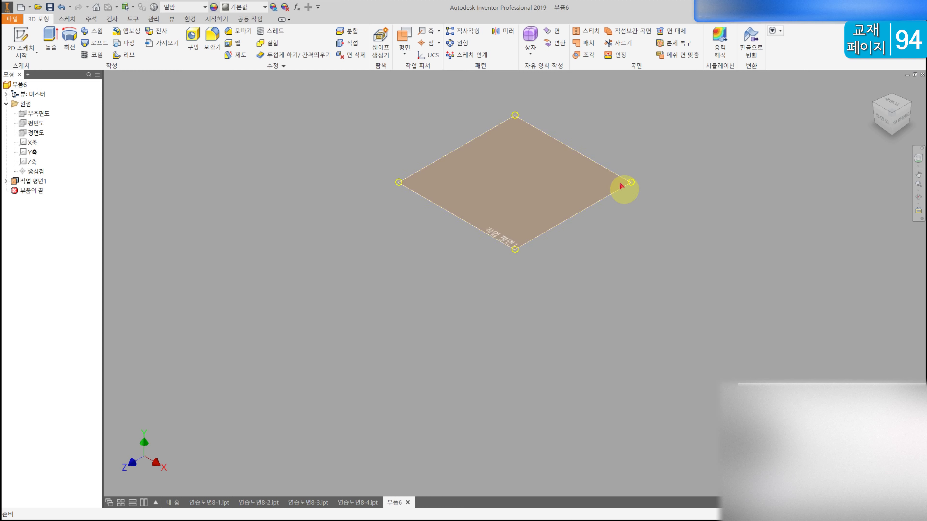
- Create a second work plane offset 25 mm above the first work plane
left_click(404, 33)
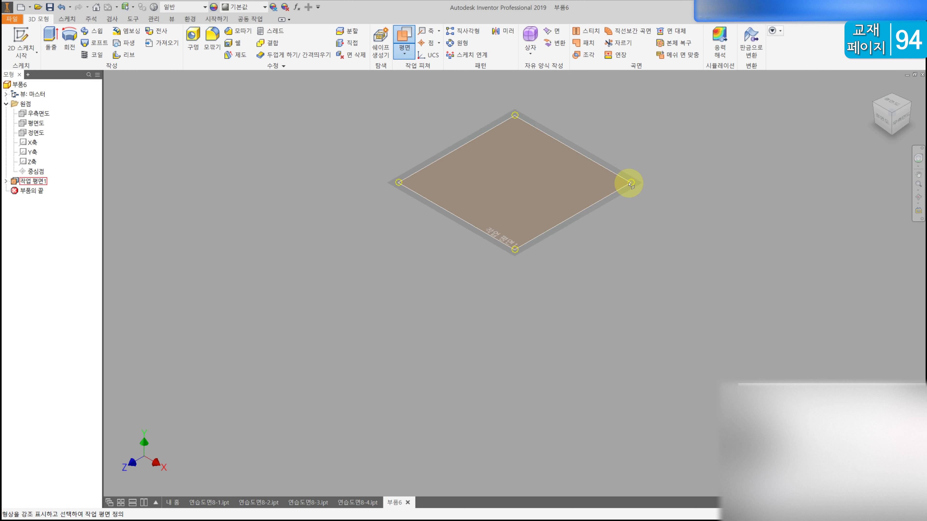
left_click_drag(630, 184, 625, 118)
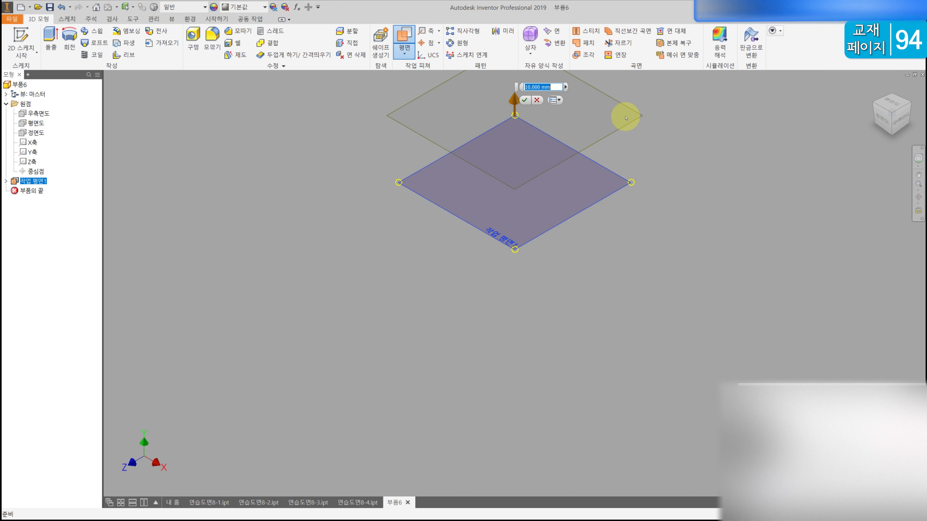
type("25")
key("Return")
- Sketch an eight-sided polygon centred on the origin on the 평면도 plane
middle_click_drag(702, 163, 691, 248)
left_click(33, 123)
scroll(321, 165, "up", 3)
middle_click_drag(321, 165, 348, 202)
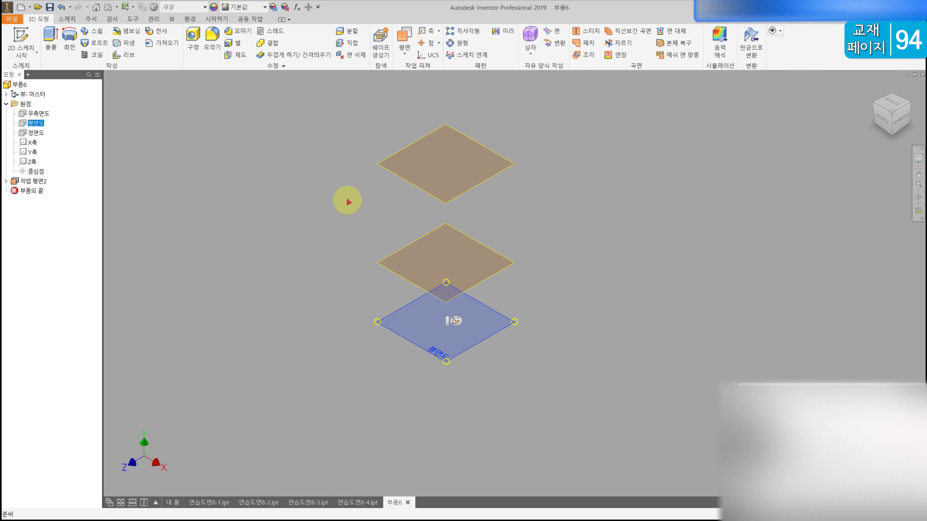
left_click(304, 191)
left_click(38, 123)
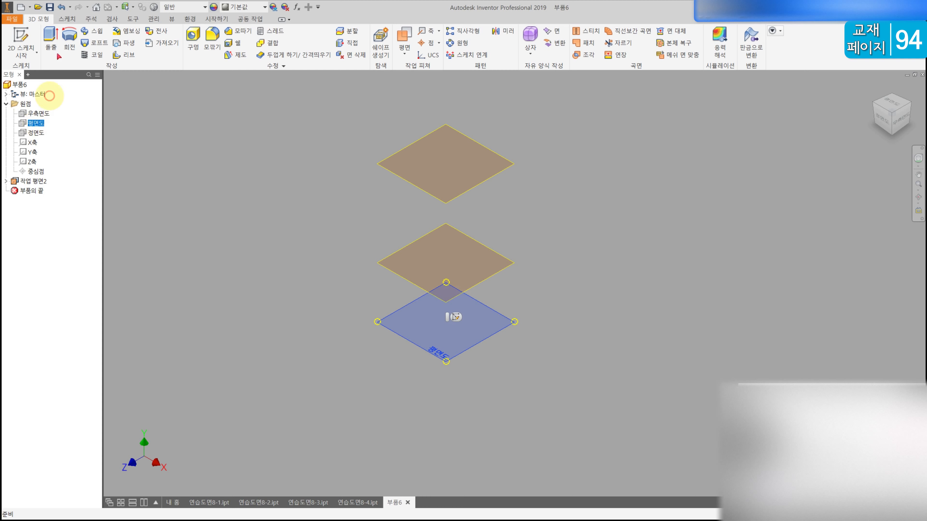
left_click(30, 38)
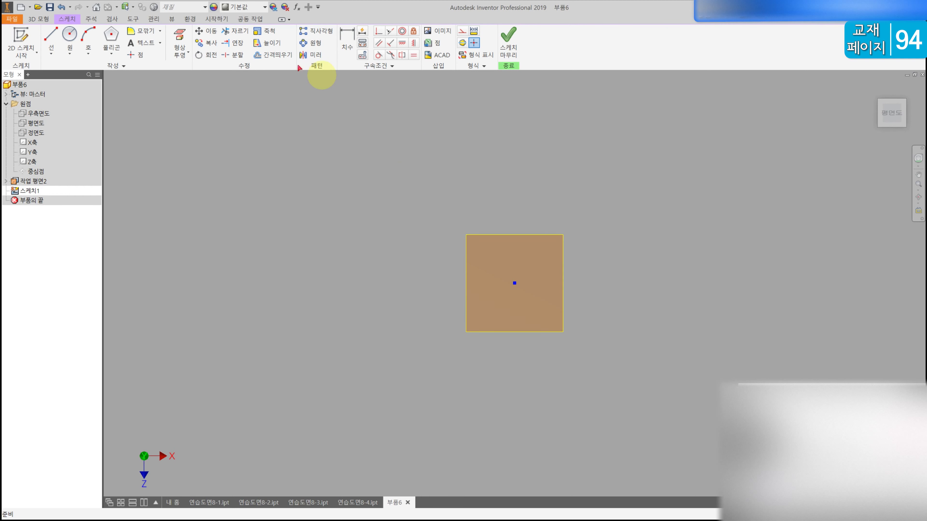
left_click(112, 37)
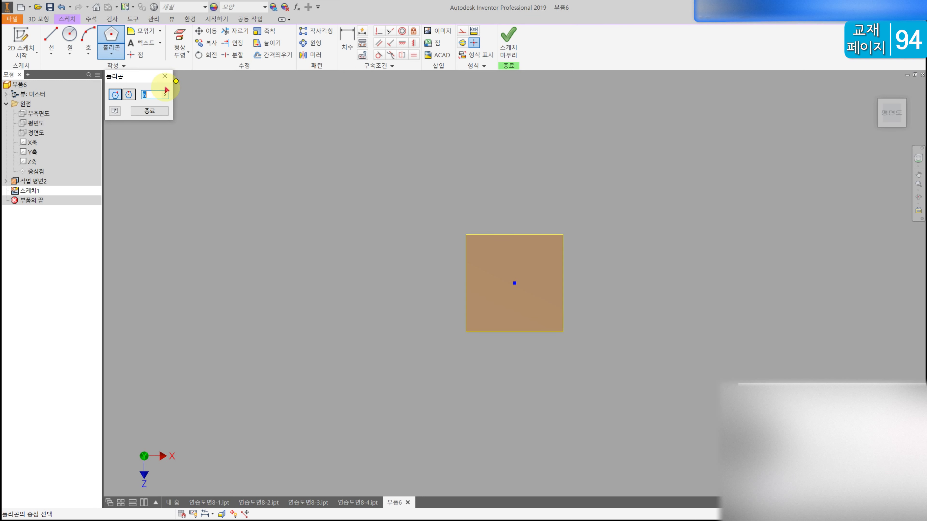
type("8")
left_click(515, 283)
left_click(545, 295)
- Constrain the octagon's right edge vertical, dimension its top-to-bottom width across flats to 18 mm, and finish the sketch
left_click(414, 43)
left_click(546, 279)
key("Escape")
left_click(344, 39)
left_click(515, 252)
left_click(520, 316)
left_click(581, 290)
type("18")
key("Return")
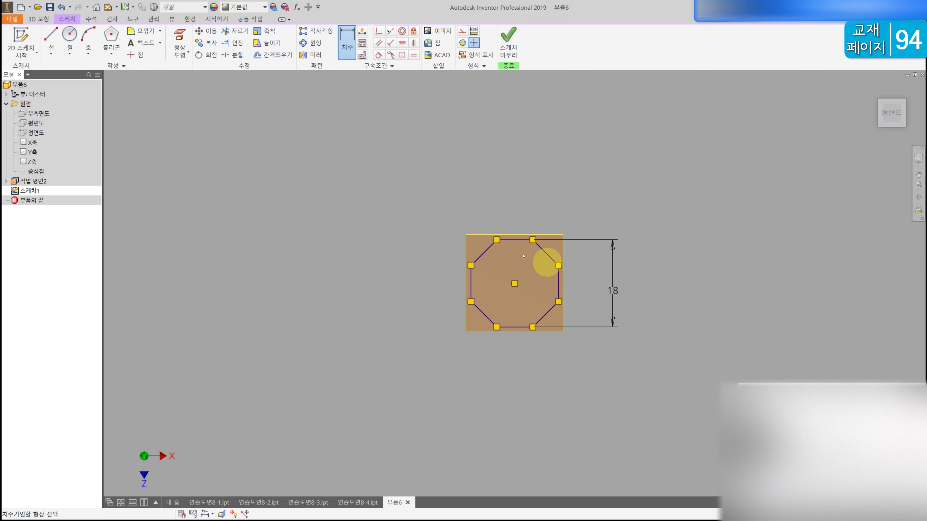
left_click(514, 37)
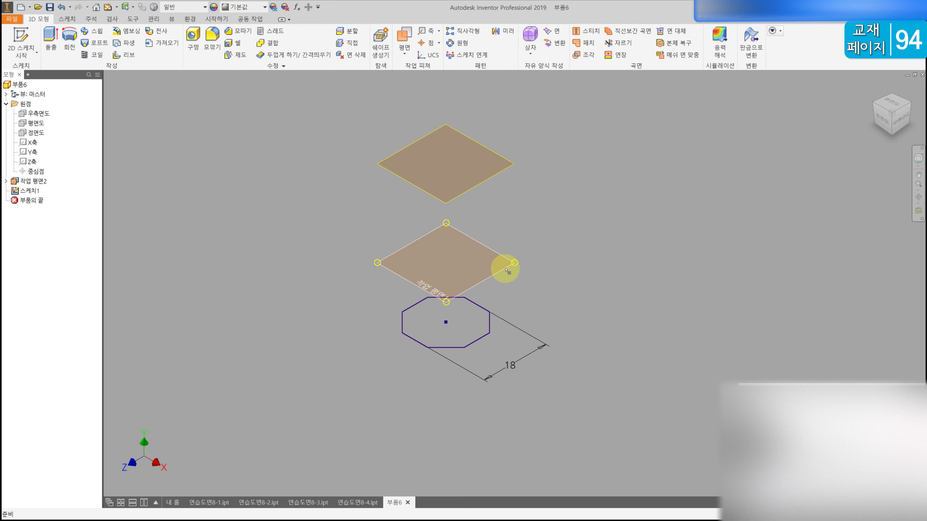
- Sketch an eight-sided polygon centred on the origin on the lower offset work plane, larger than the 18 mm octagon
left_click(506, 270)
left_click(34, 36)
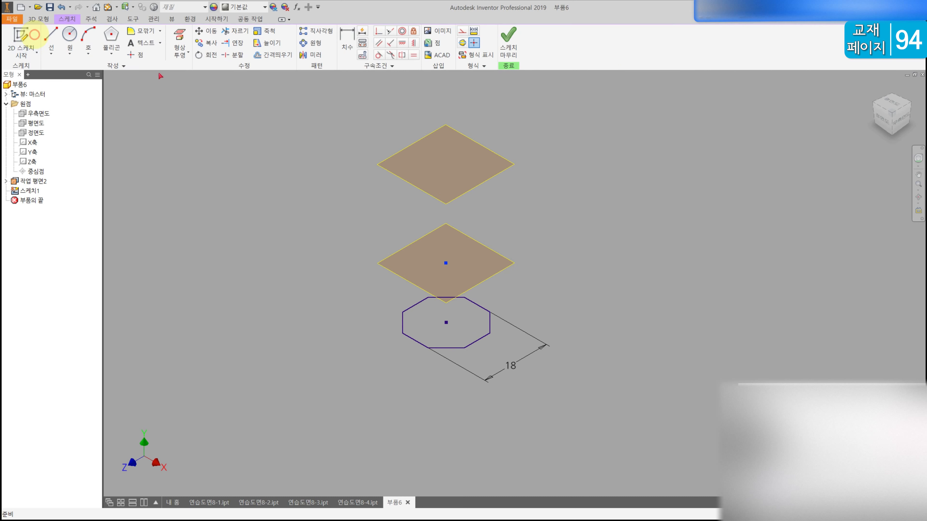
left_click(113, 38)
left_click(515, 283)
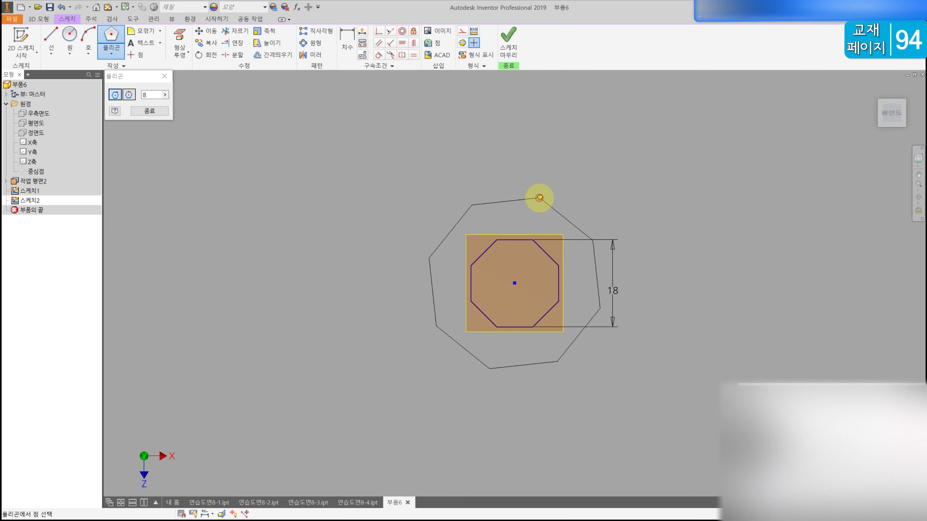
left_click(537, 200)
key("Escape")
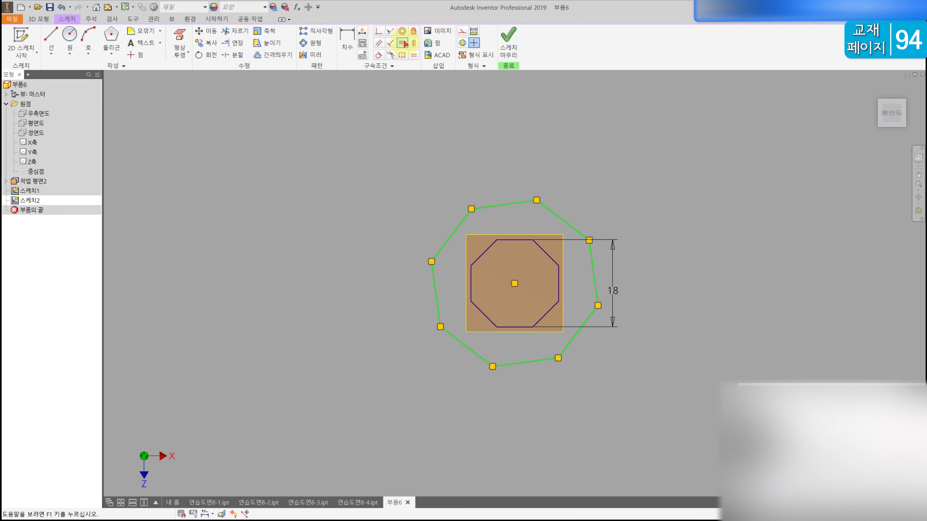
- Align the new octagon's right vertex horizontally with its centre, dimension its width across flats to 23 mm, and finish the sketch
left_click(403, 44)
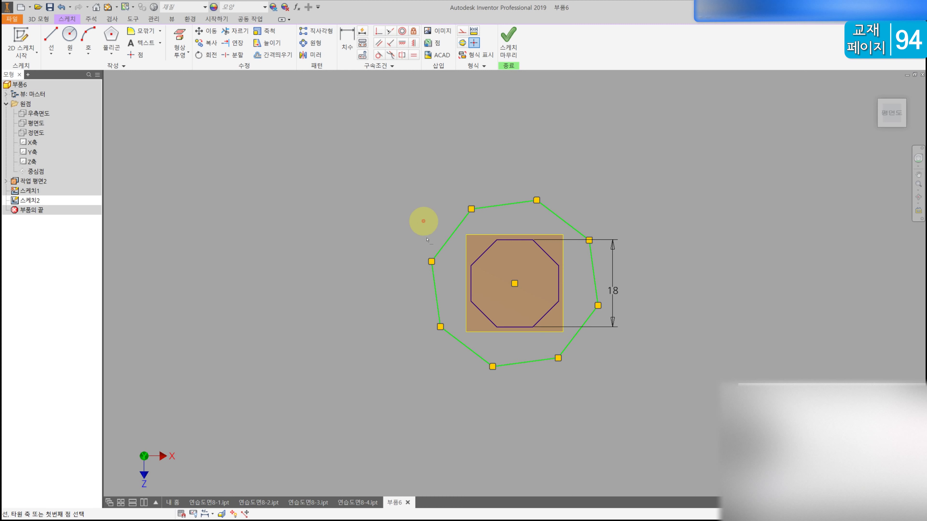
left_click(598, 305)
left_click(349, 35)
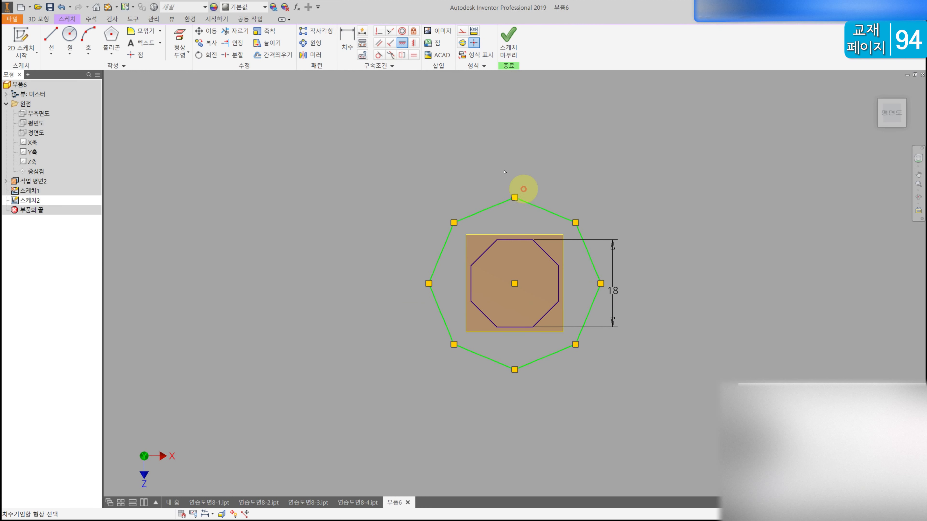
left_click(544, 359)
left_click(642, 230)
type("23")
key("Return")
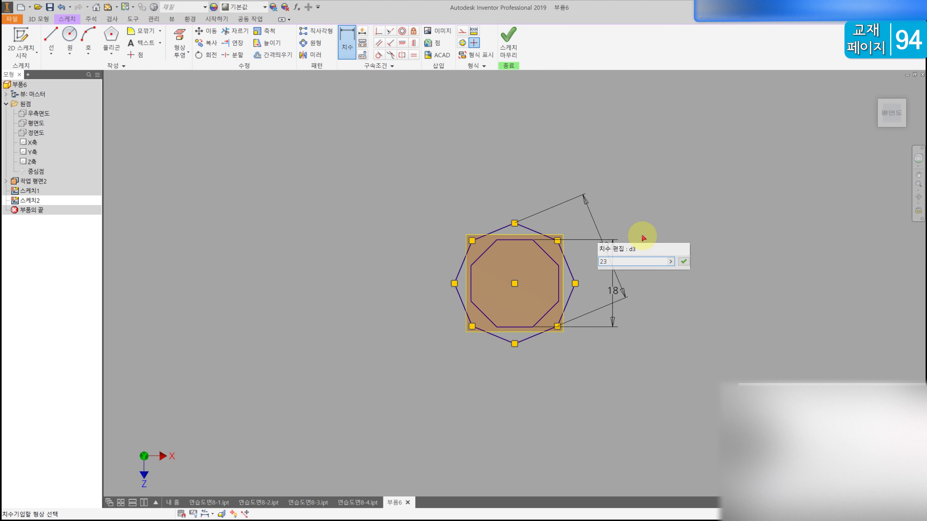
left_click(513, 38)
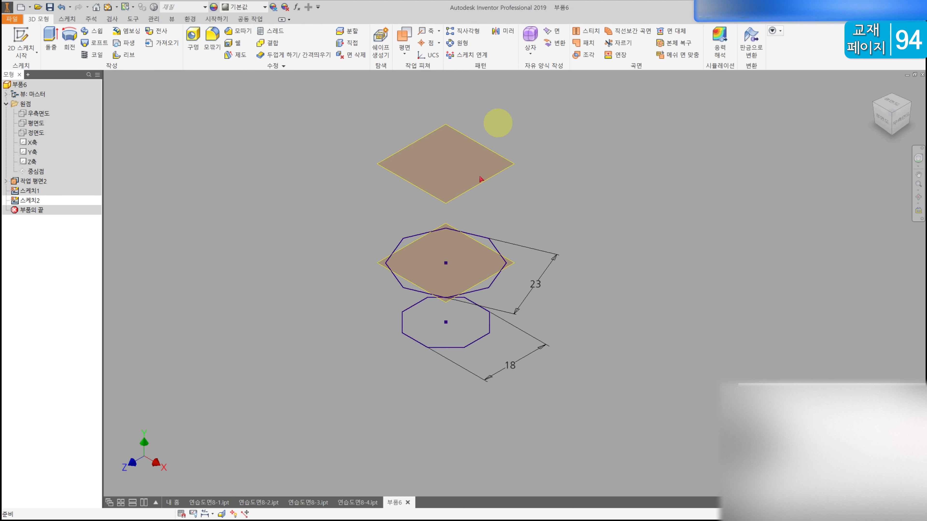
- Sketch an eight-sided polygon centred on the origin on the upper work plane
left_click(499, 173)
left_click(21, 39)
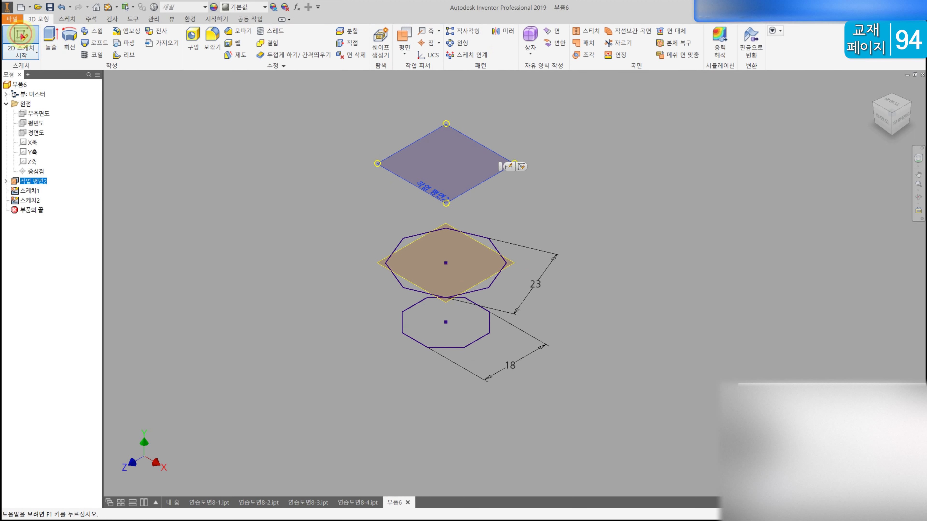
left_click(111, 36)
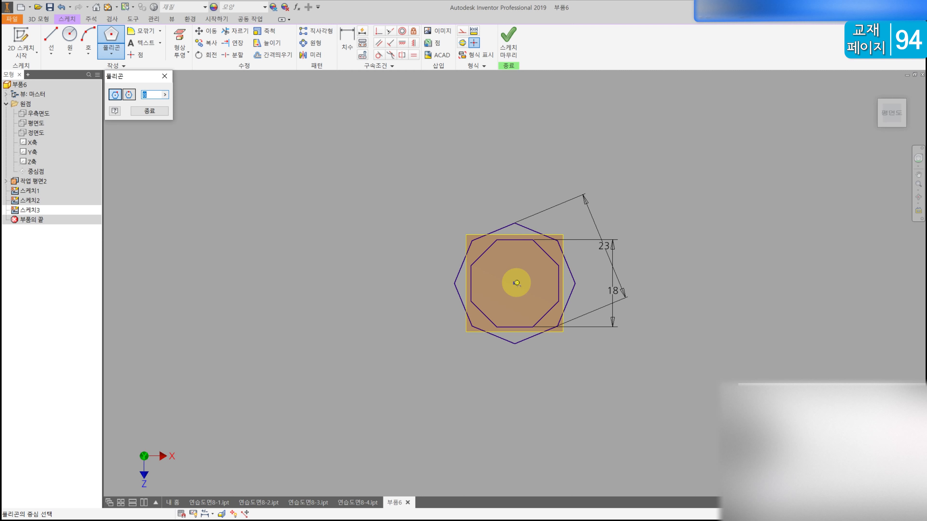
left_click(537, 274)
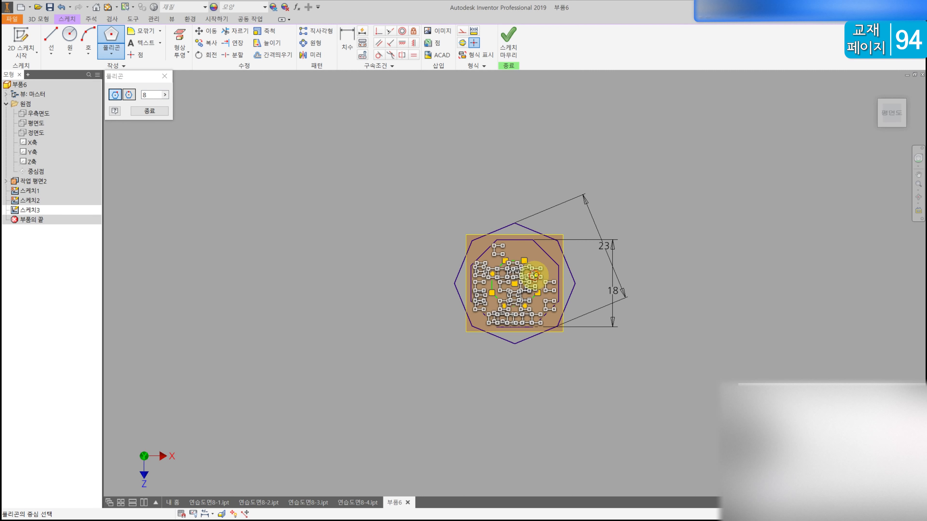
- Constrain the upper octagon's top edge horizontal, dimension its width across flats to 20 mm, and finish the sketch
left_click(402, 43)
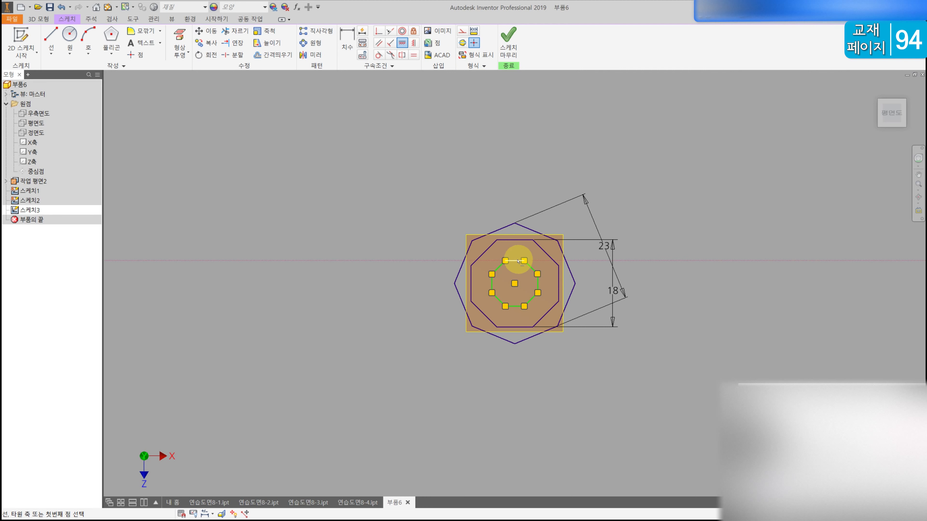
key("Escape")
left_click(351, 39)
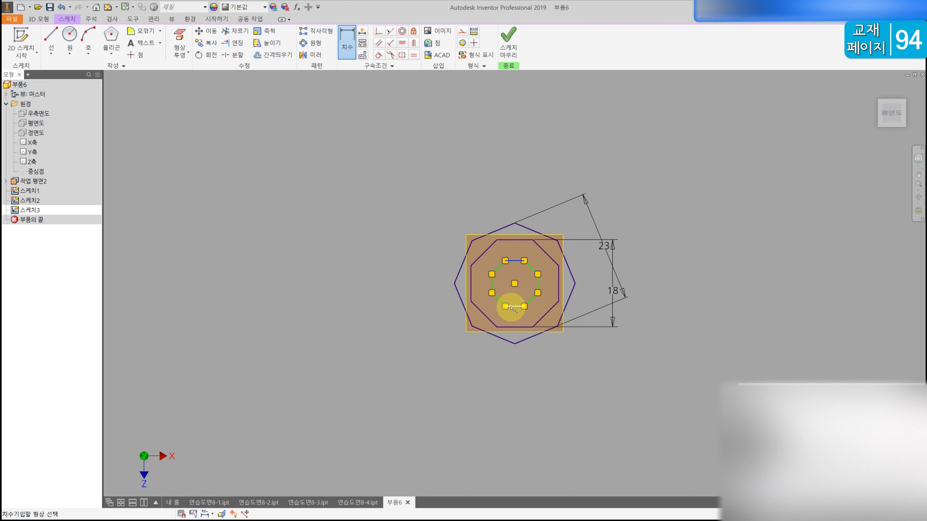
left_click(588, 282)
type("20")
key("Return")
left_click(511, 34)
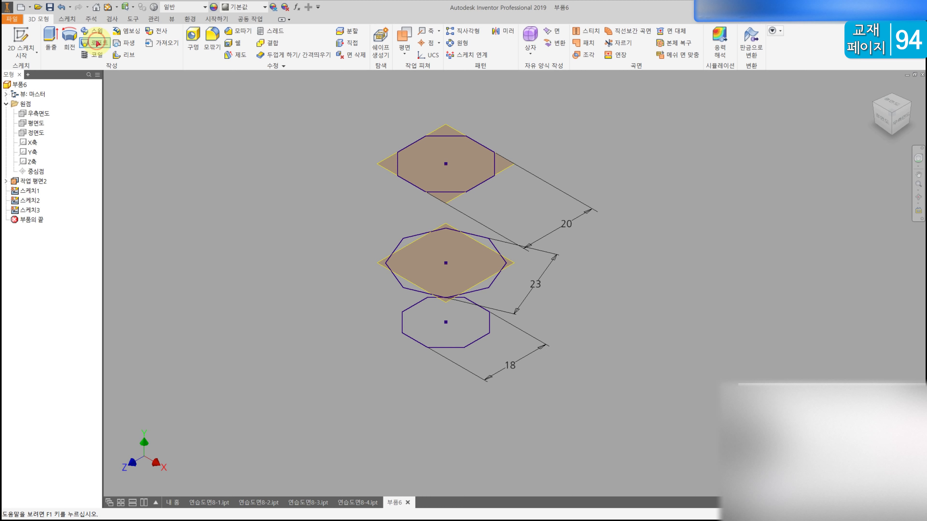
- Loft a solid between the 18 mm octagon sketch and the 23 mm octagon sketch
left_click(97, 43)
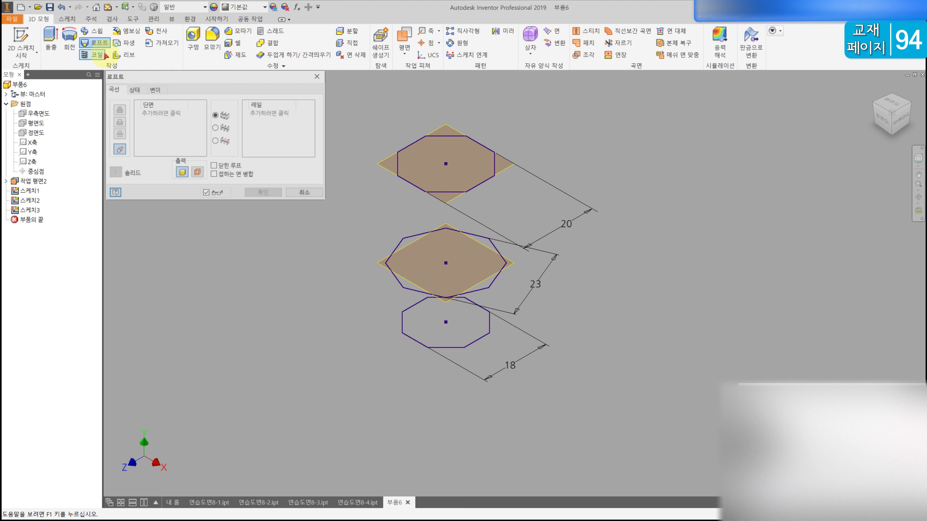
left_click(468, 344)
left_click(470, 291)
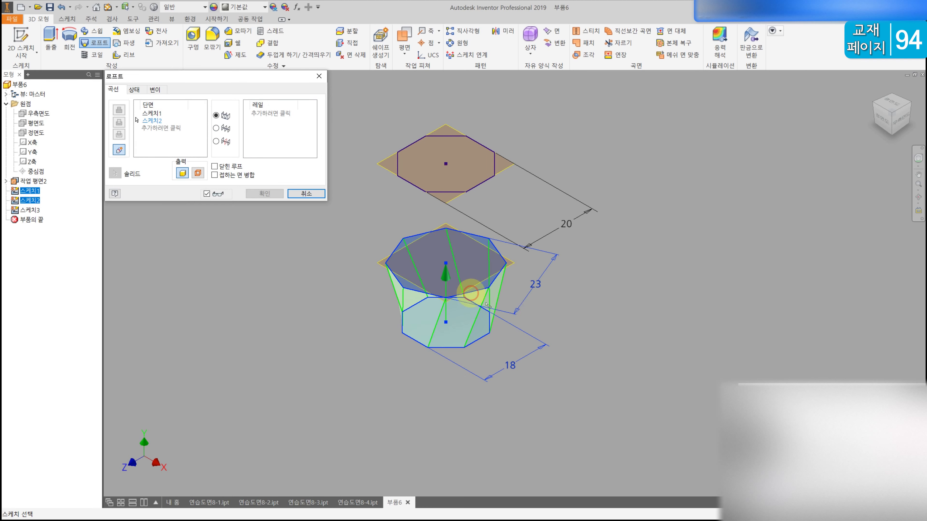
left_click(265, 188)
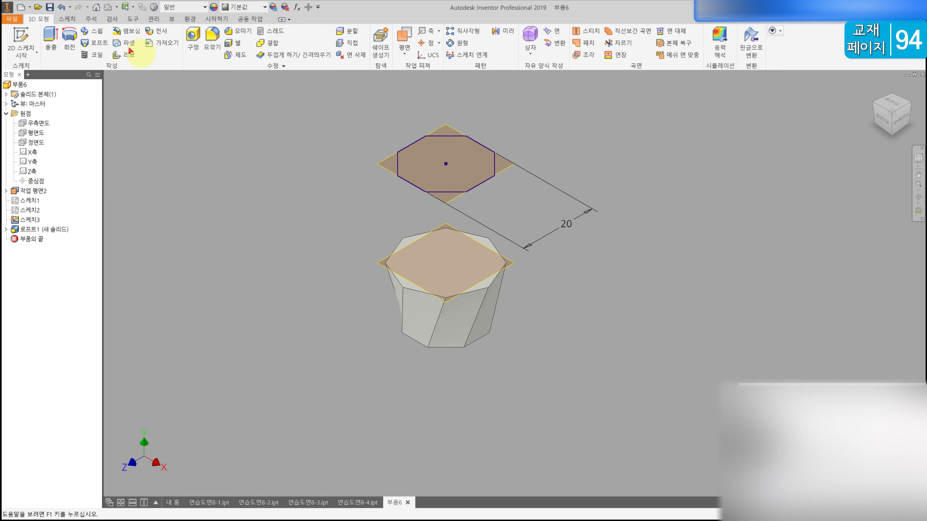
- Loft from the edge loop of the solid's top face to the 20 mm octagon sketch, joining it to the body
left_click(99, 43)
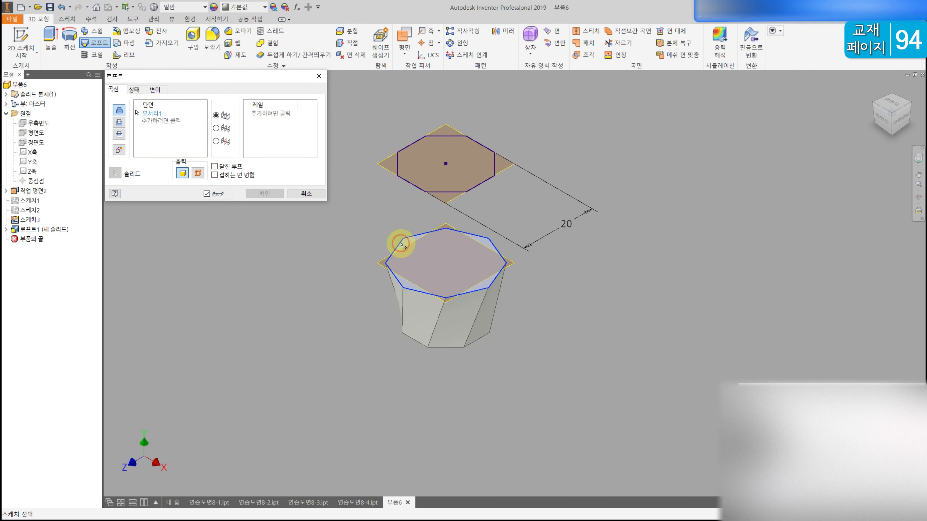
left_click(433, 193)
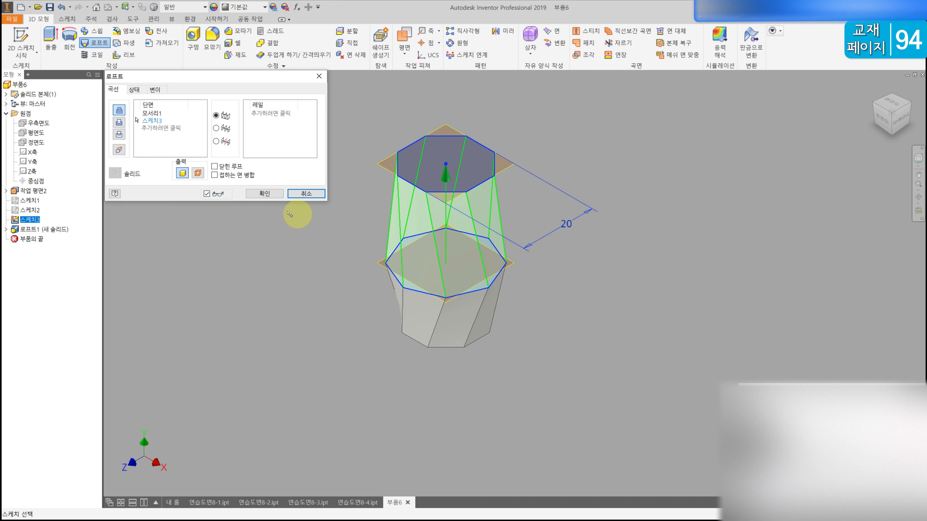
left_click(263, 194)
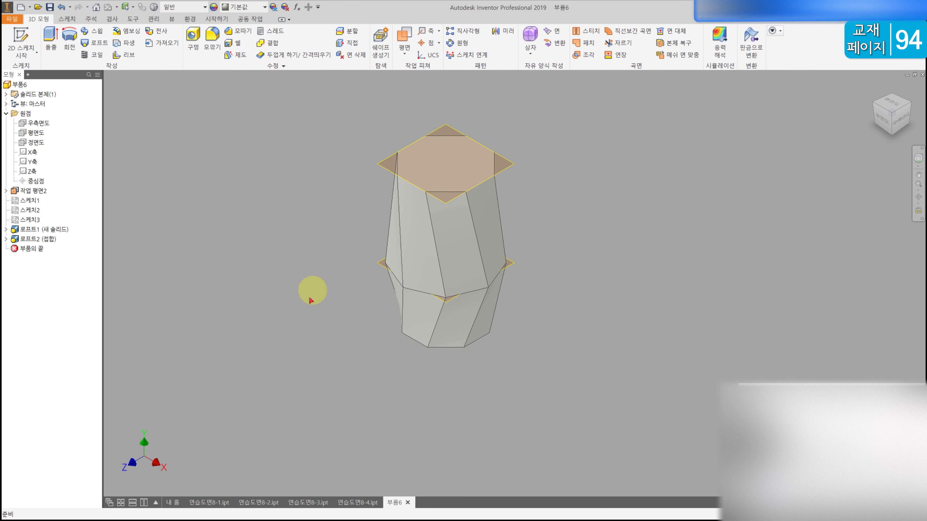
- Turn off the visibility of both offset work planes
right_click(39, 192)
left_click(50, 265)
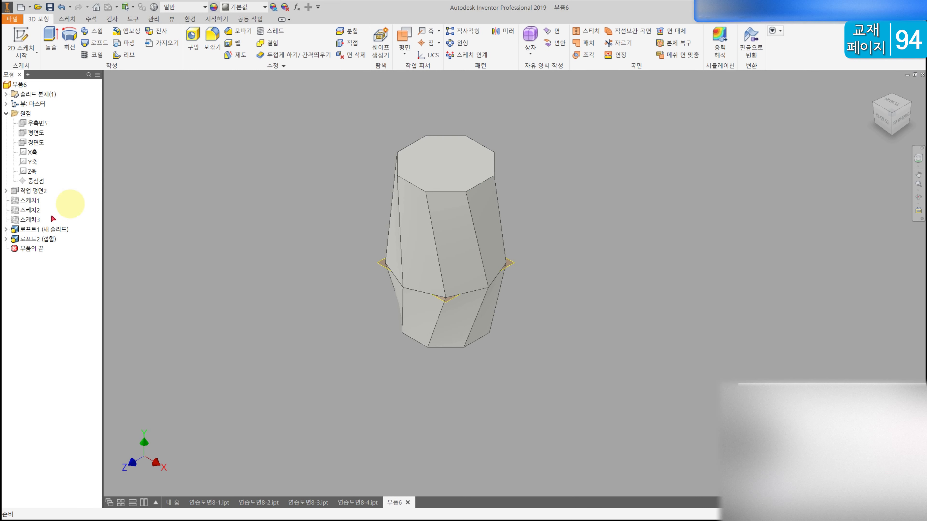
left_click(6, 191)
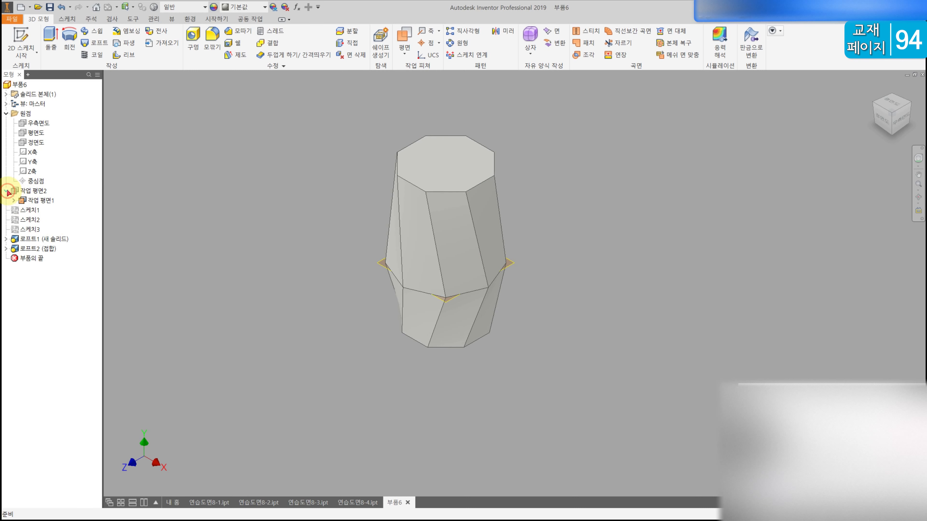
right_click(33, 201)
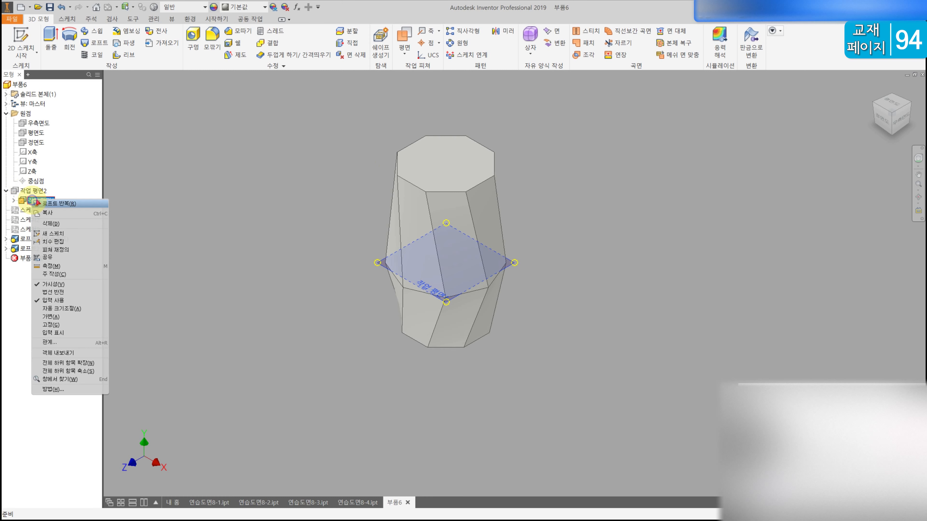
left_click(76, 286)
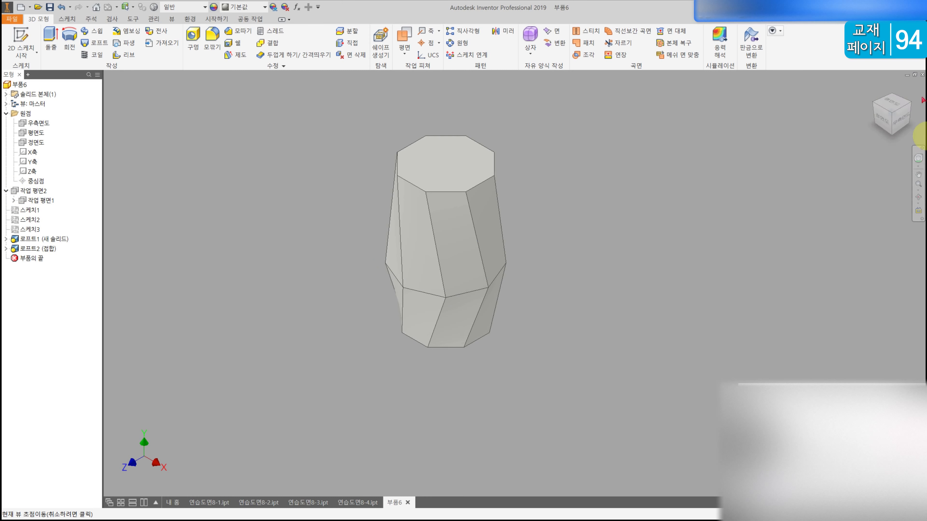
- Check the part from the top and front, and save it as 연습도면8-5 in the 연습도면 folder
left_click(890, 106)
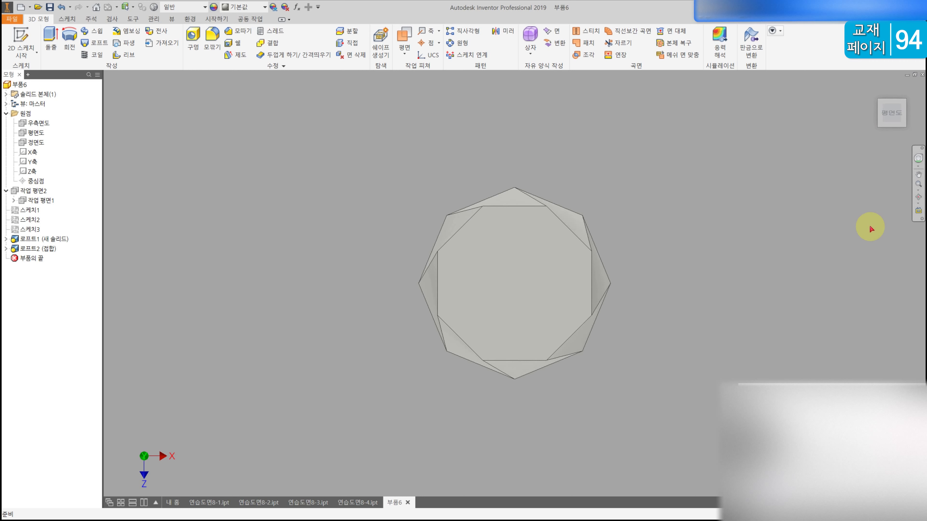
left_click(915, 173)
left_click(892, 135)
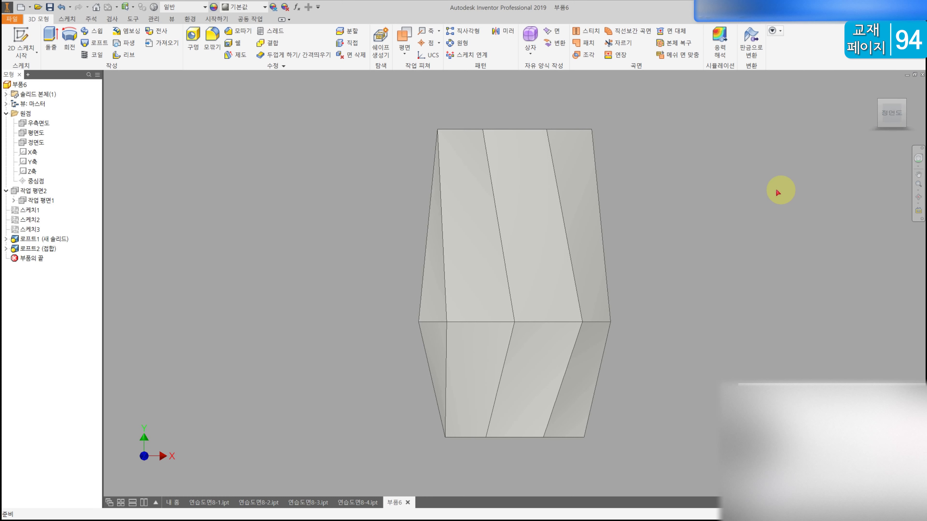
key("ctrl+s")
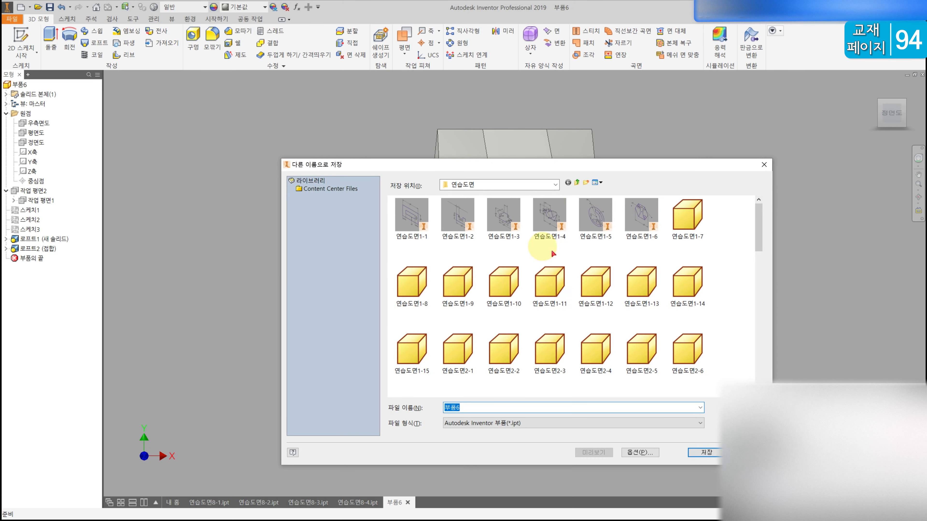
left_click(596, 217)
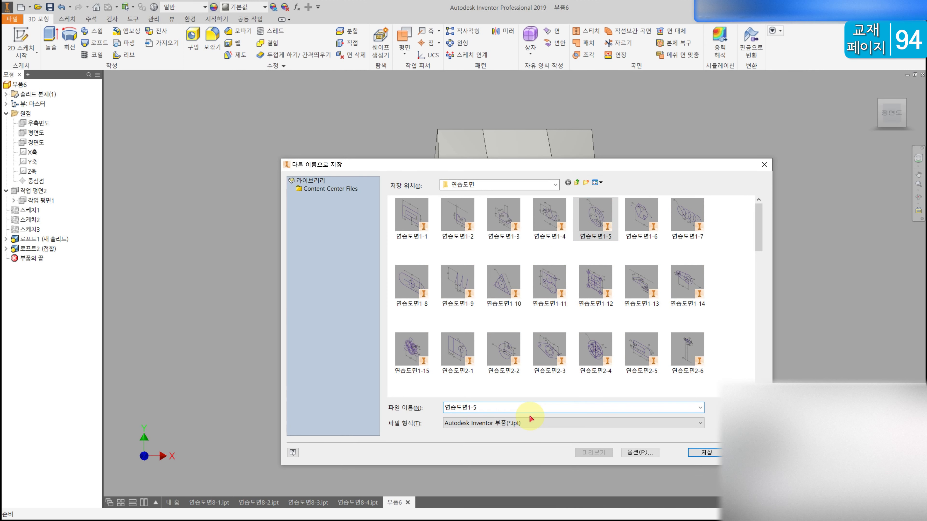
key("Return")
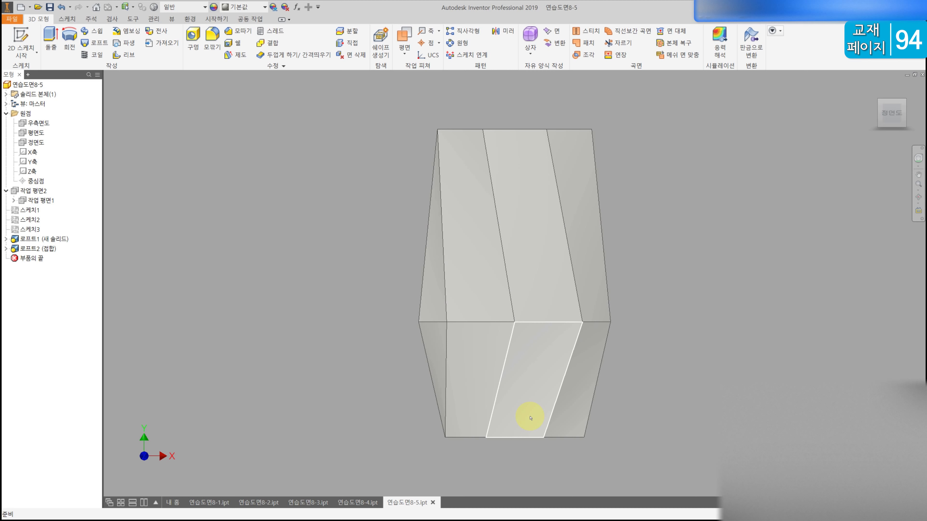
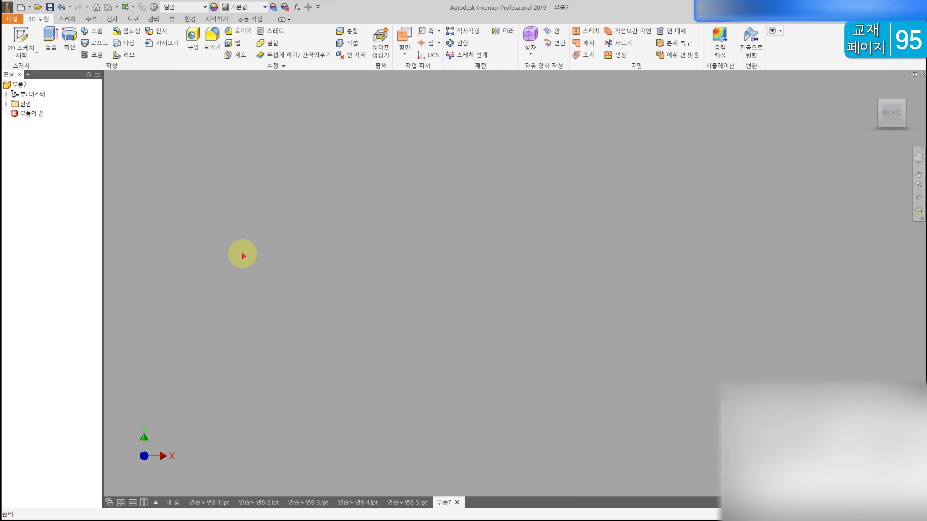
- Create a work plane offset 45 mm above the 평면도 plane in the new part
left_click(402, 41)
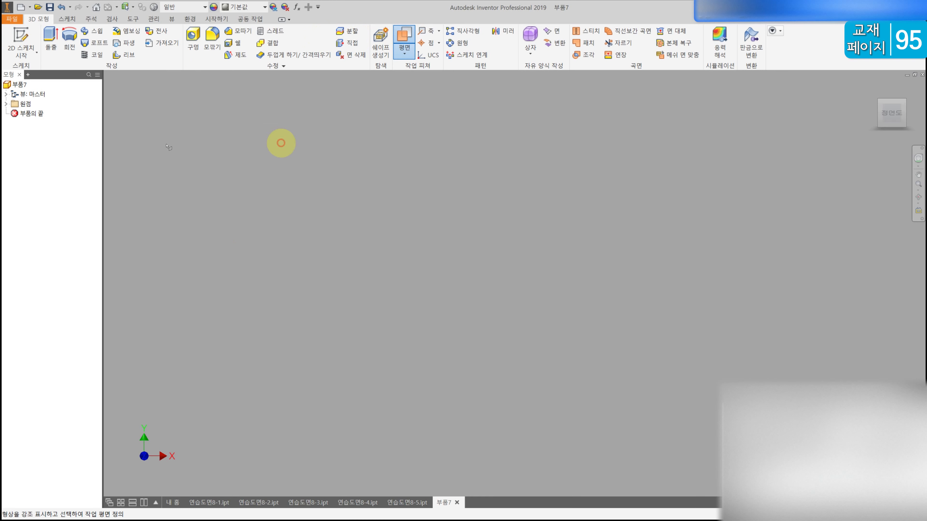
left_click(6, 104)
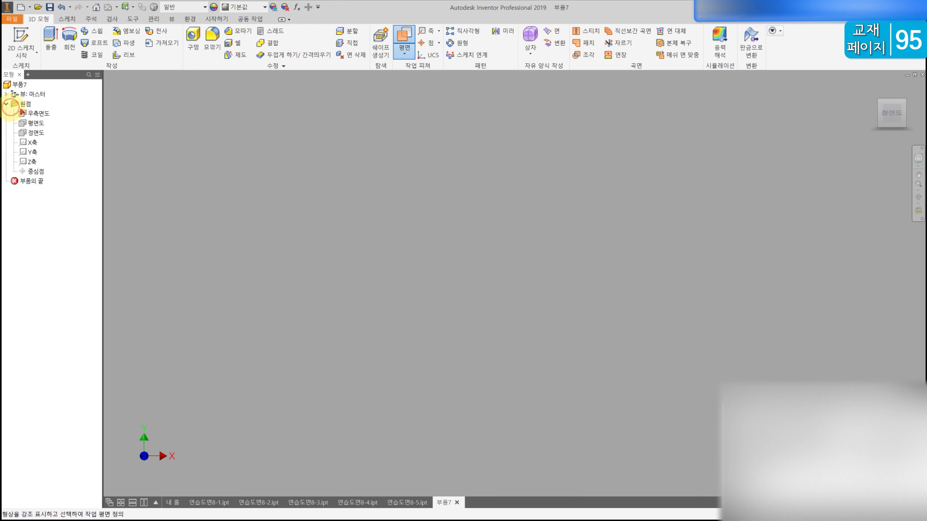
left_click(36, 124)
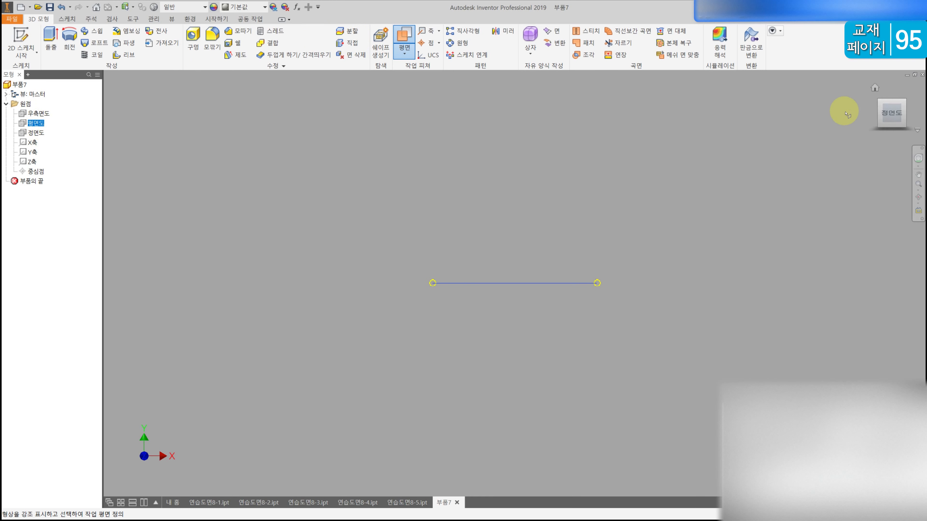
left_click(874, 84)
left_click_drag(631, 275, 619, 166)
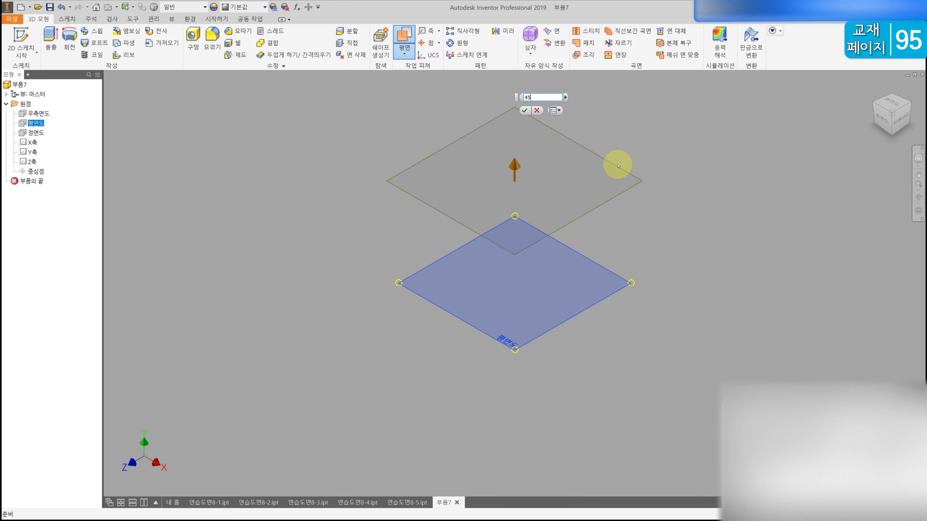
key("Return")
- Start a sketch on the 평면도 origin plane and draw a two-point center rectangle centred on the origin
scroll(625, 175, "down", 5)
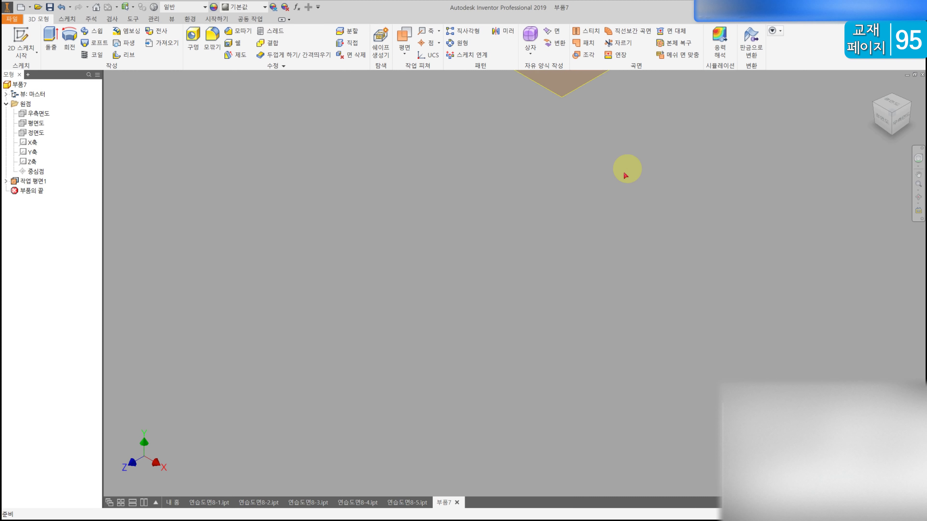
middle_click_drag(616, 214, 538, 275)
left_click(36, 123)
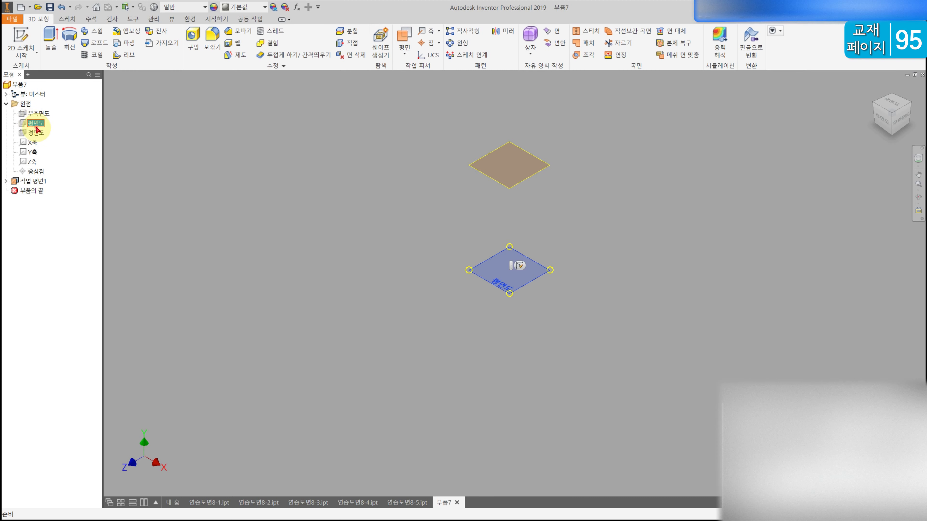
left_click(26, 38)
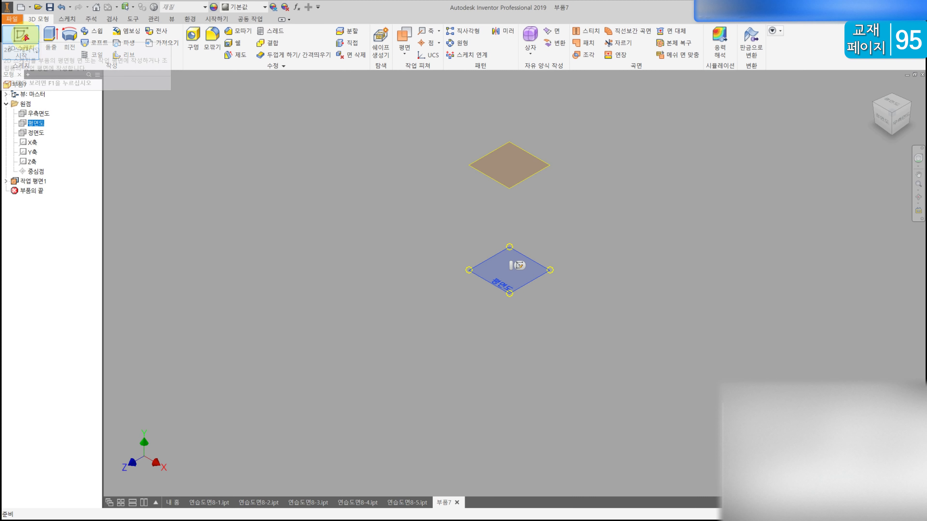
left_click(111, 55)
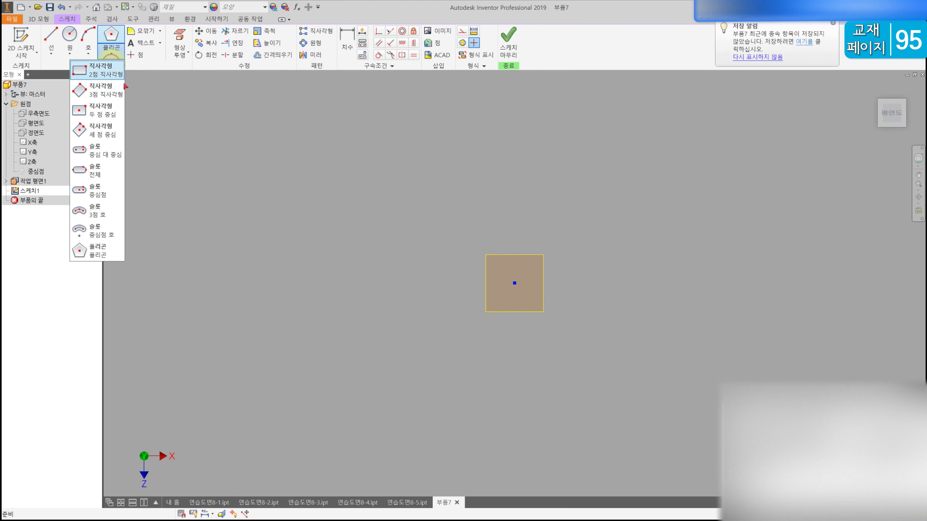
left_click(101, 110)
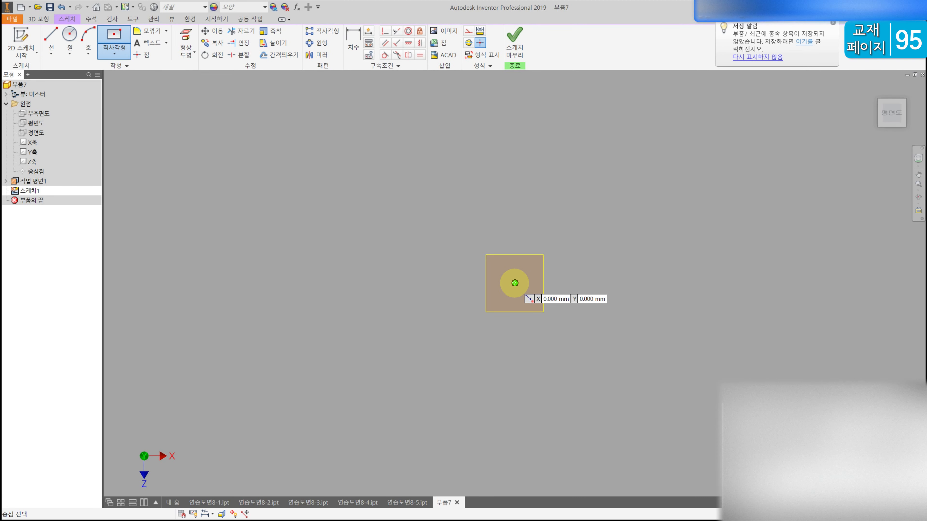
left_click(514, 283)
left_click(562, 222)
- Dimension the rectangle's width as 25 mm and link its height to that width dimension
key("Escape")
key("d")
left_click(505, 222)
left_click(504, 199)
type("25")
key("Return")
left_click(550, 258)
left_click(574, 262)
left_click(510, 218)
key("Return")
- Fillet all four corners of the 25 mm square with a 5 mm radius and finish the sketch
left_click(136, 33)
type("5")
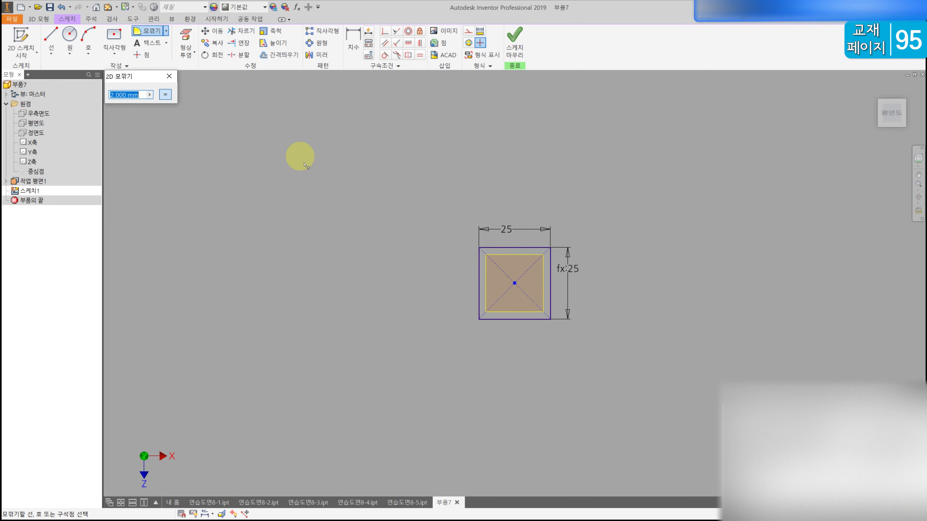
left_click(502, 248)
left_click(479, 268)
left_click(520, 319)
left_click(551, 262)
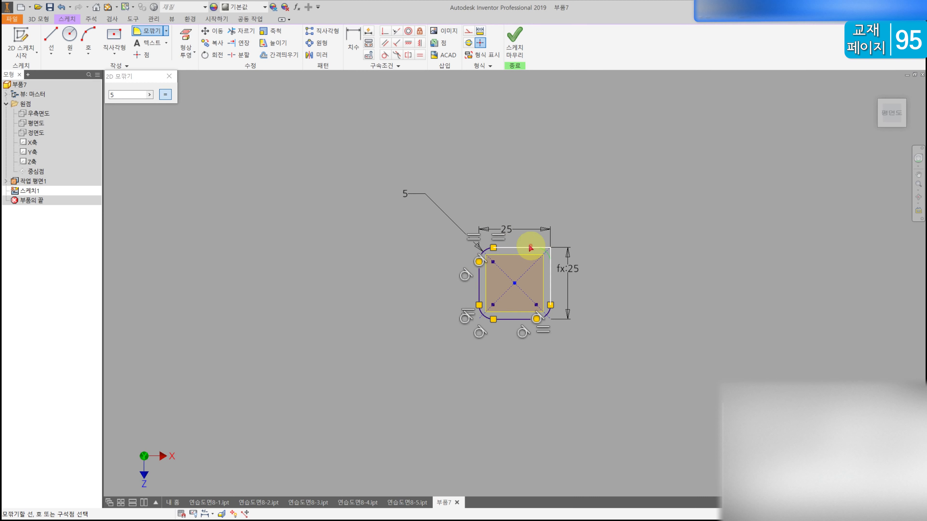
left_click(515, 35)
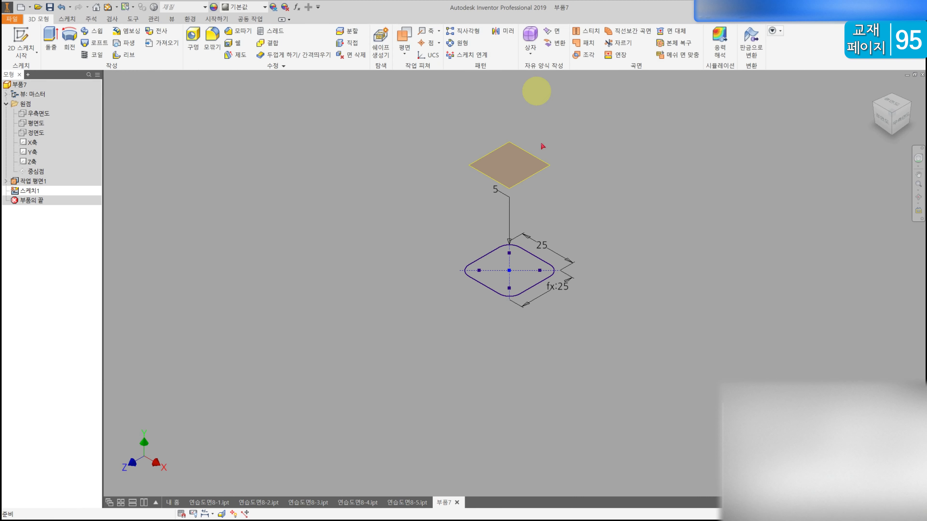
- Start a sketch on the offset work plane and draw a tall, narrow center rectangle about 7.4 mm wide from the origin
left_click(542, 162)
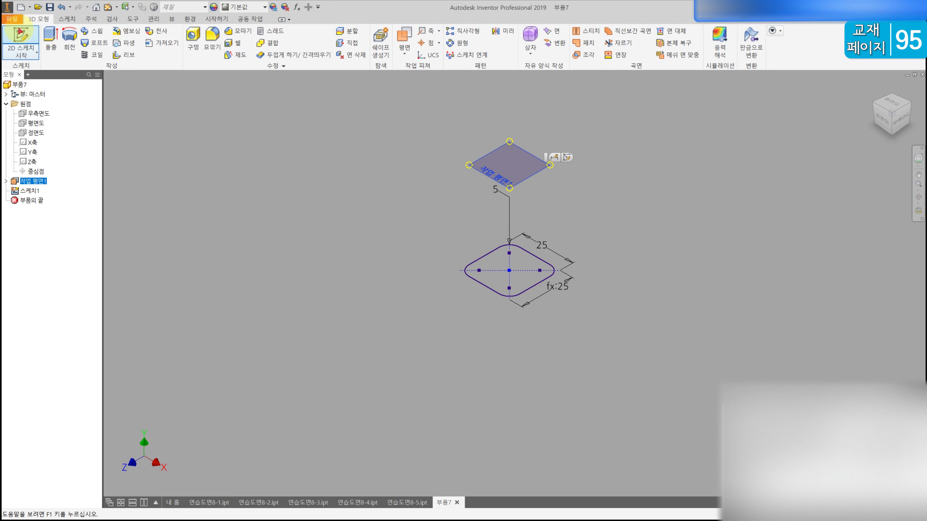
left_click(20, 38)
left_click(115, 37)
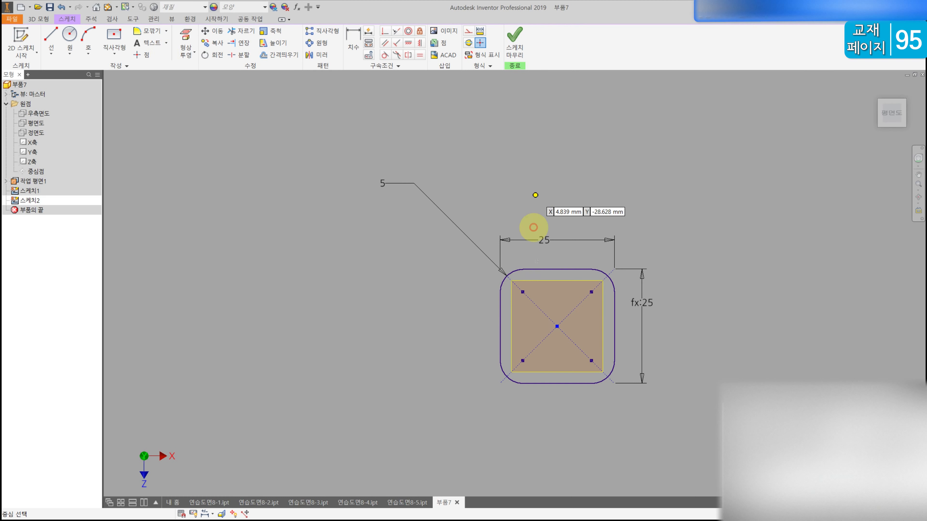
left_click(557, 326)
left_click(574, 190)
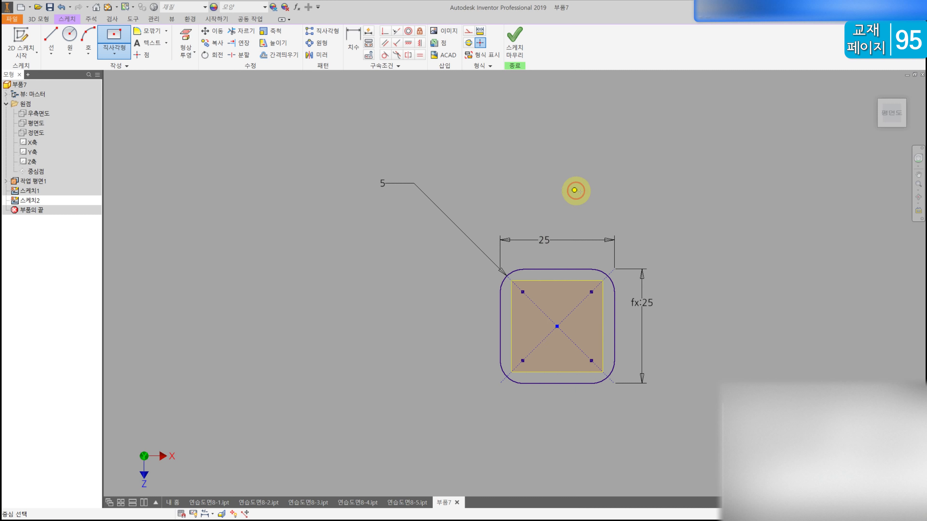
- Dimension the narrow rectangle as 8 mm wide and 50 mm long
key("d")
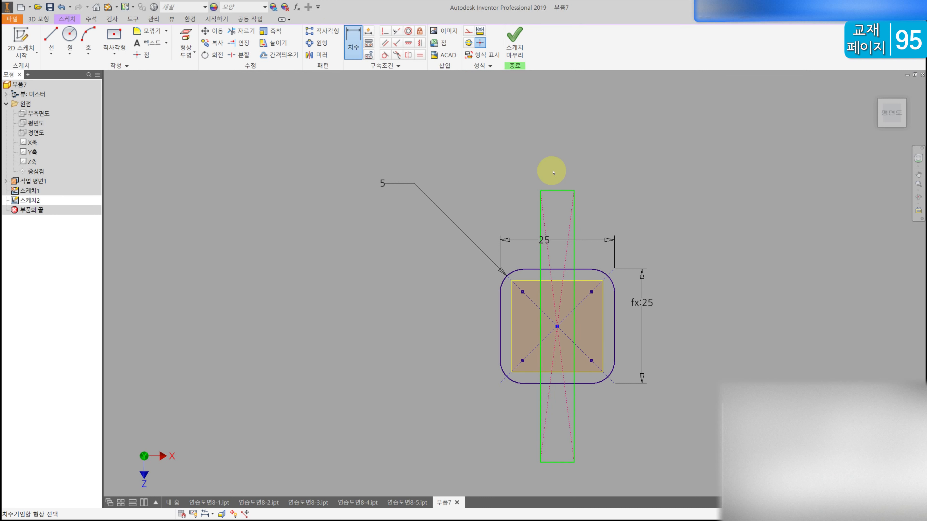
left_click(565, 191)
left_click(558, 151)
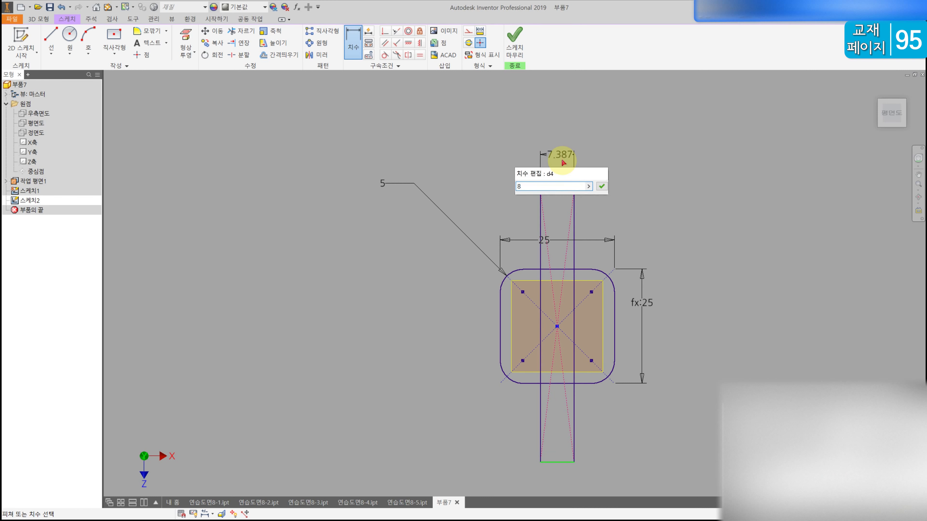
type("8")
key("Return")
left_click(575, 215)
left_click(661, 238)
type("50")
key("Return")
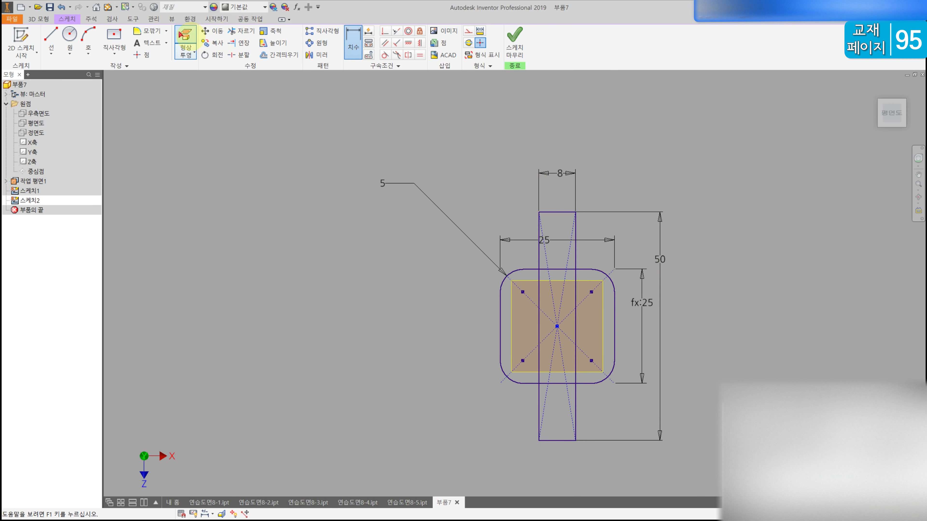
- Fillet the four corners of the 8 × 50 mm rectangle with a 3 mm radius and finish the sketch
left_click(146, 31)
type("3")
left_click(539, 213)
left_click(566, 212)
left_click(576, 232)
left_click(576, 405)
left_click(559, 441)
left_click(552, 441)
left_click(539, 419)
key("Escape")
left_click(514, 41)
- Set up a Loft with the 8 × 50 mm rounded sketch and the 25 mm rounded square as sections, previewed from the side
left_click(97, 44)
key("Escape")
left_click(97, 46)
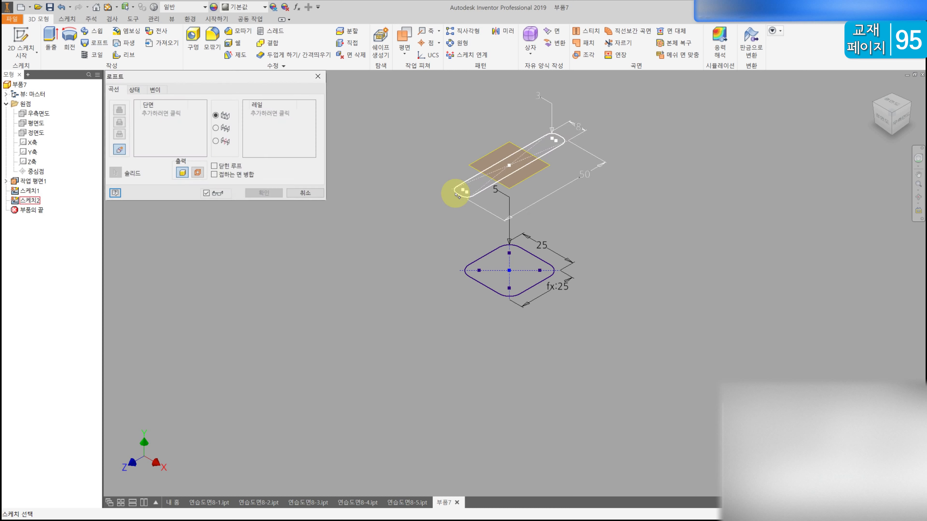
left_click(470, 199)
left_click(494, 287)
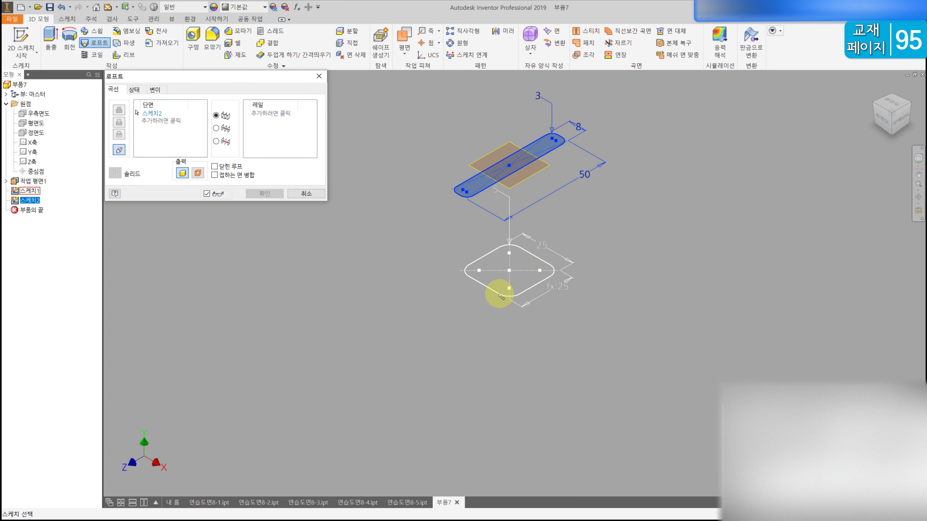
left_click(900, 117)
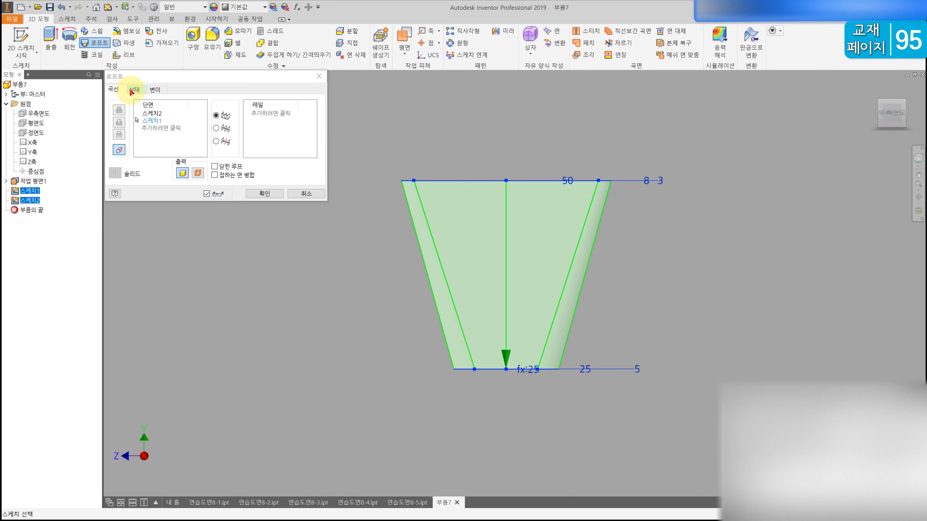
- Try the direction condition (방향 상태) on the upper loft section and on the lower one
left_click(138, 90)
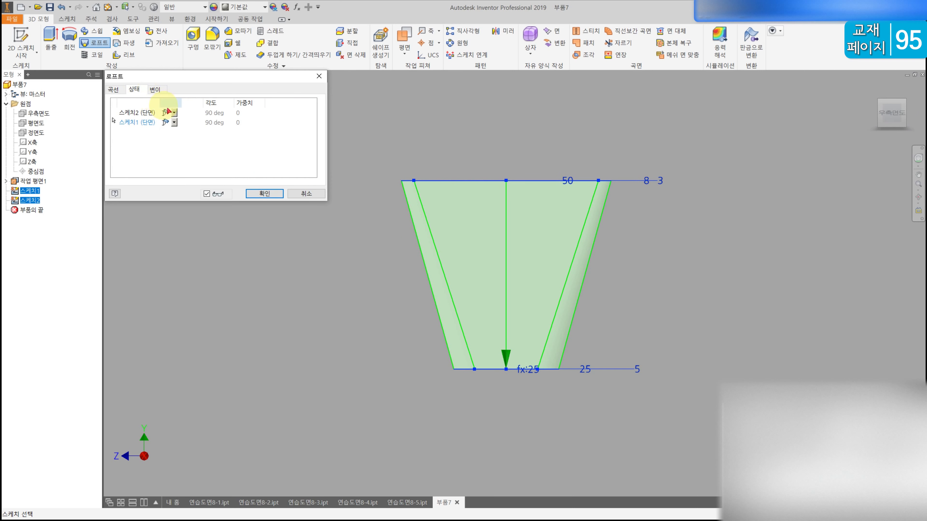
left_click(174, 116)
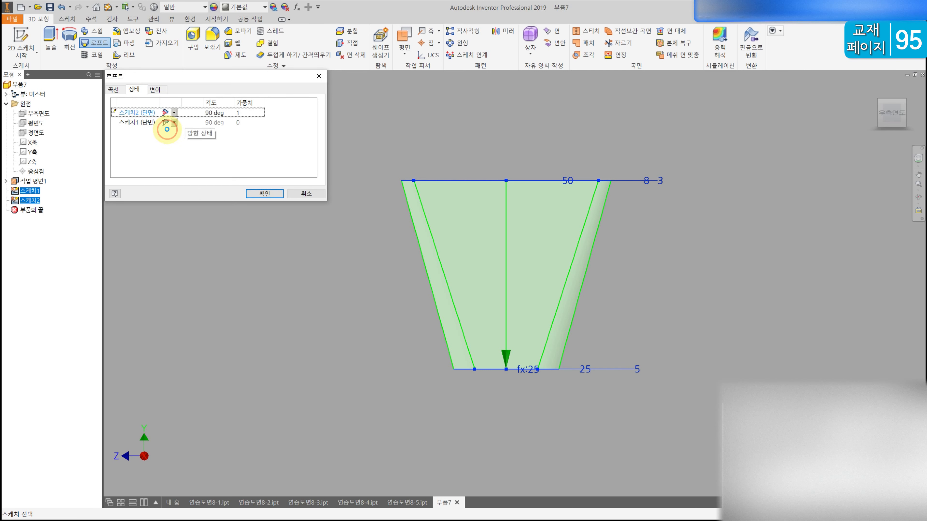
left_click(167, 129)
left_click(174, 123)
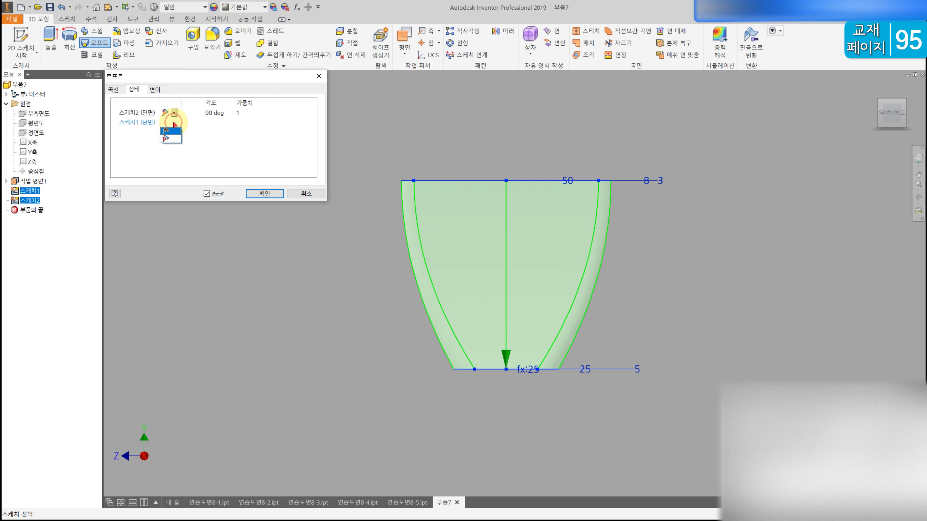
left_click(175, 139)
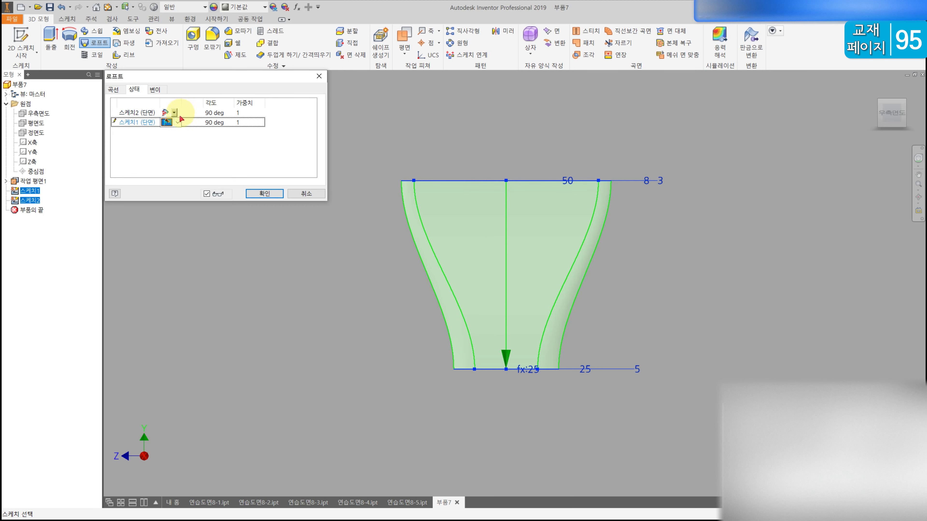
- Compare loft previews with the direction condition on one or both sections, and return both sections to the free condition (자유 상태)
left_click(174, 132)
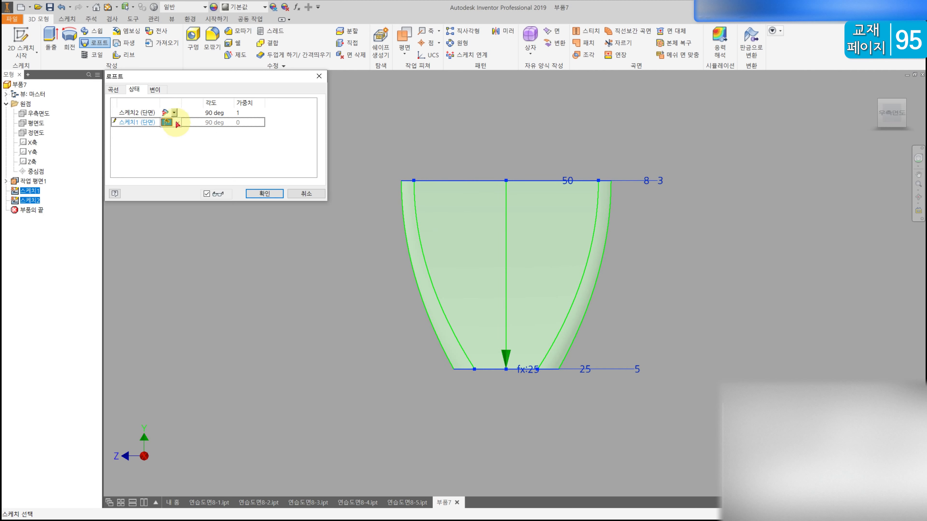
left_click(171, 139)
left_click(174, 113)
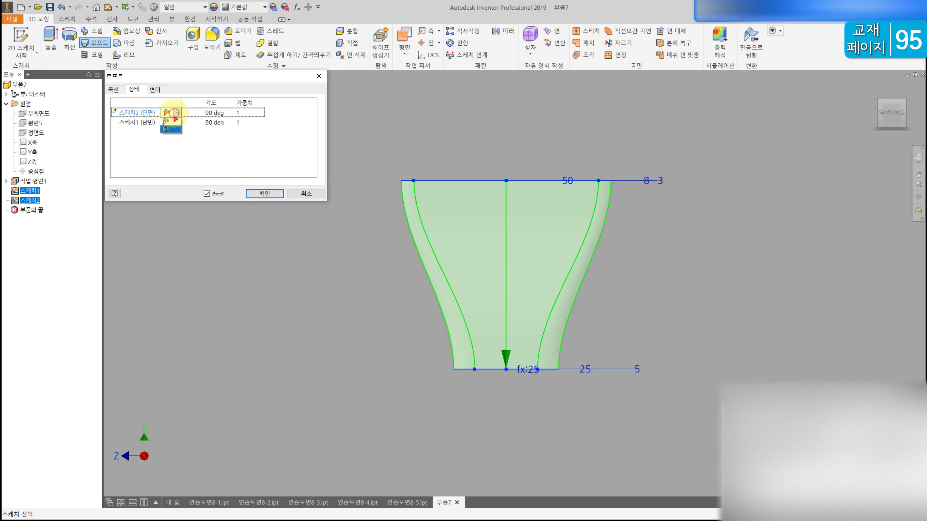
left_click(175, 121)
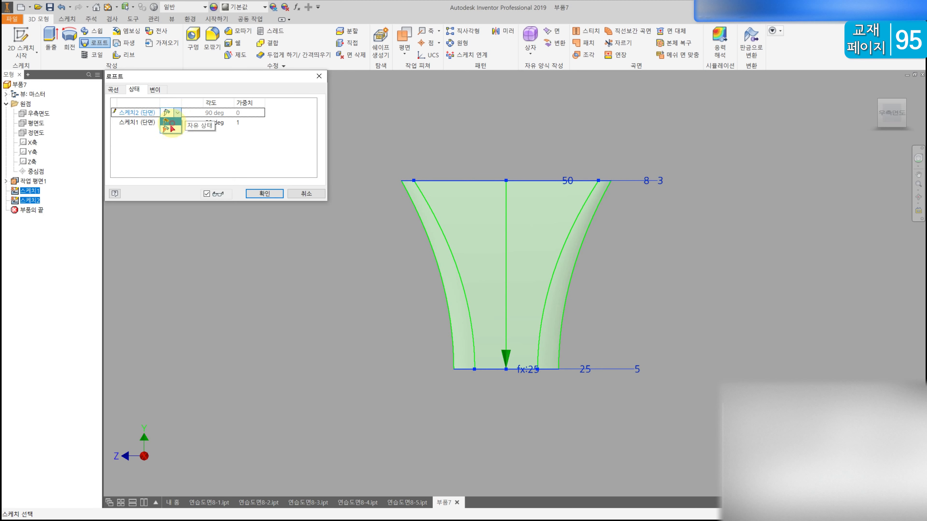
left_click(172, 127)
left_click(178, 123)
left_click(173, 134)
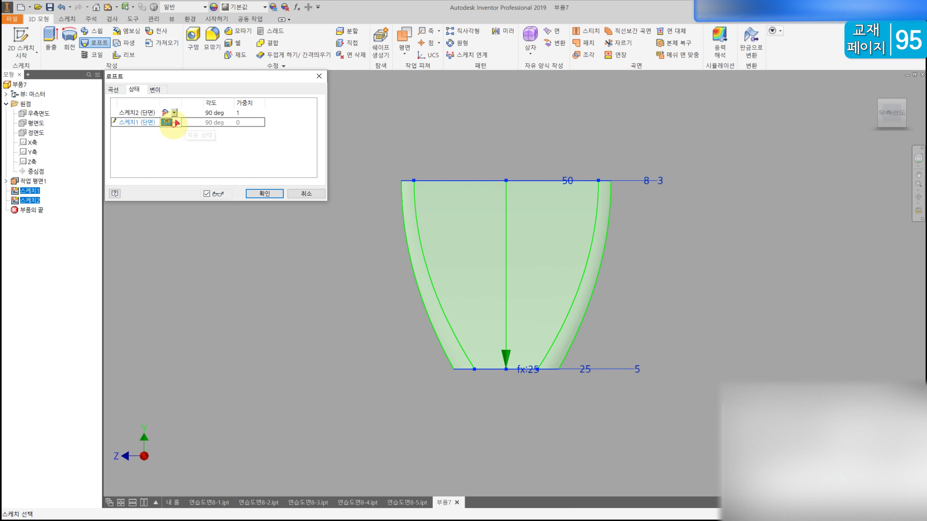
left_click(176, 115)
left_click(174, 122)
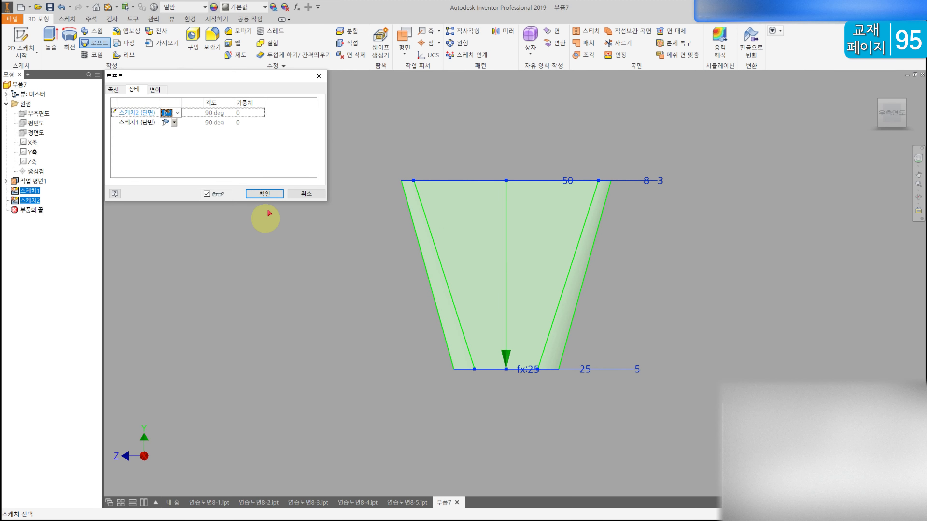
- Create the loft as a solid between the two sections and return to the isometric home view
left_click(114, 89)
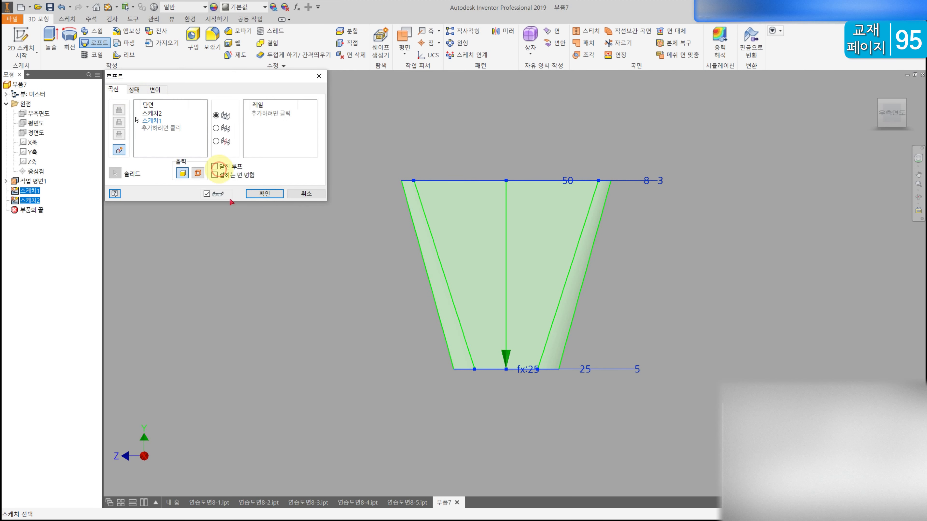
left_click(263, 193)
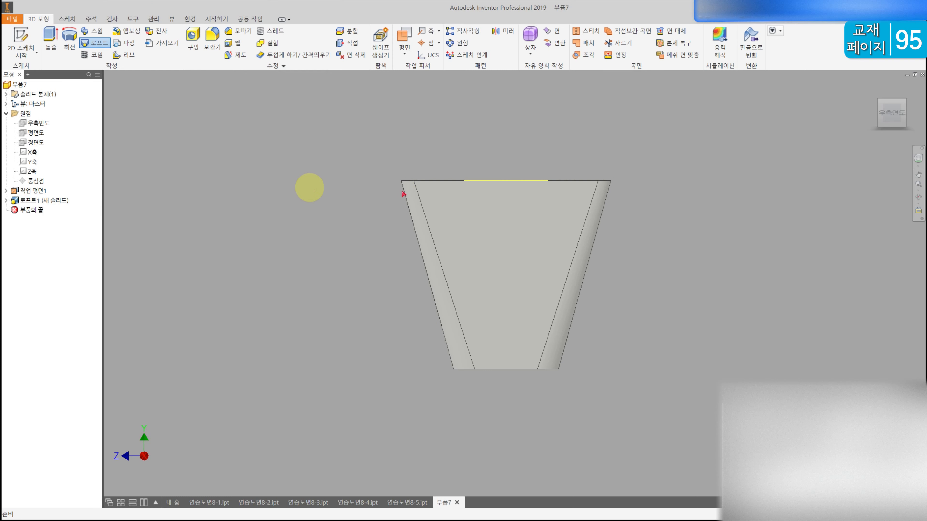
left_click(875, 89)
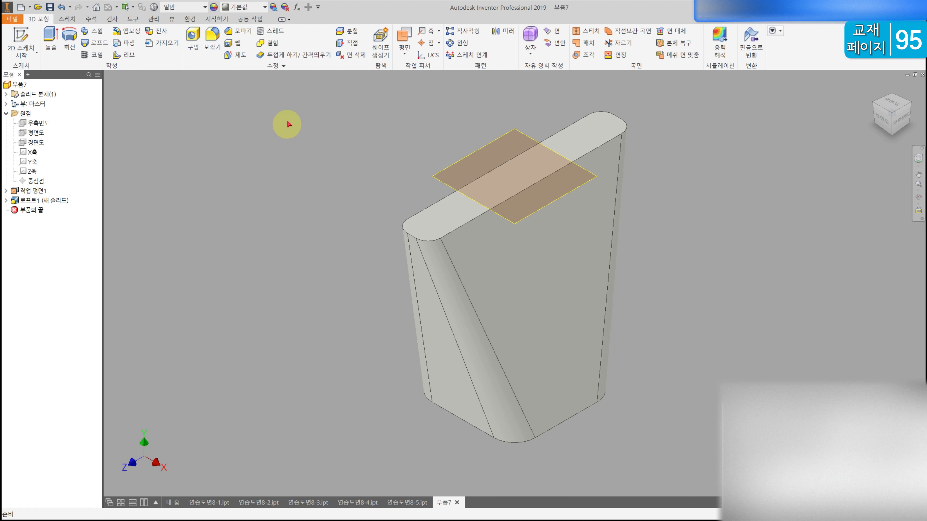
- Turn off the visibility of the offset work plane, 작업 평면1
left_click(43, 191)
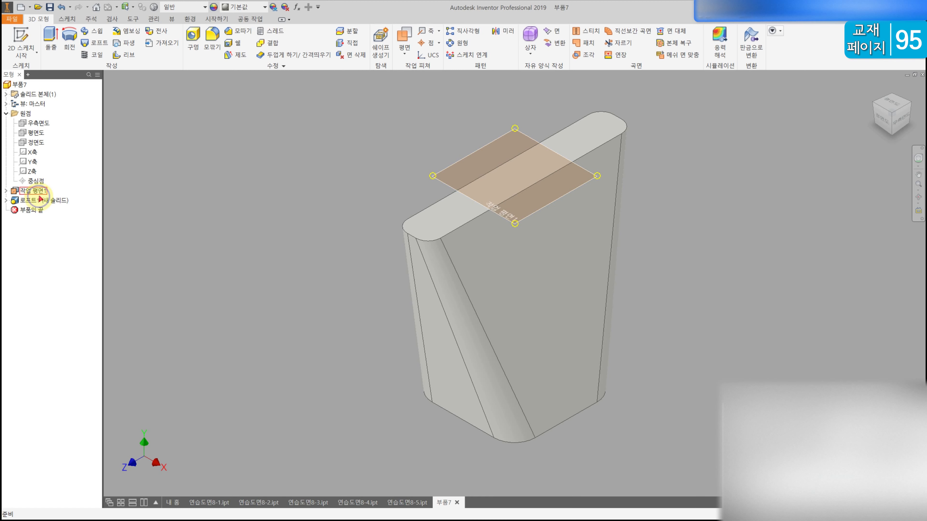
right_click(42, 193)
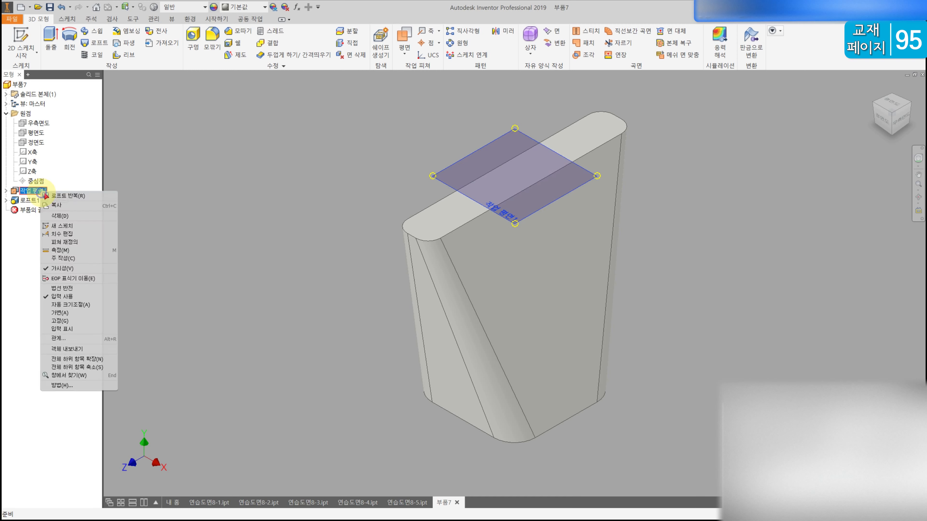
left_click(78, 270)
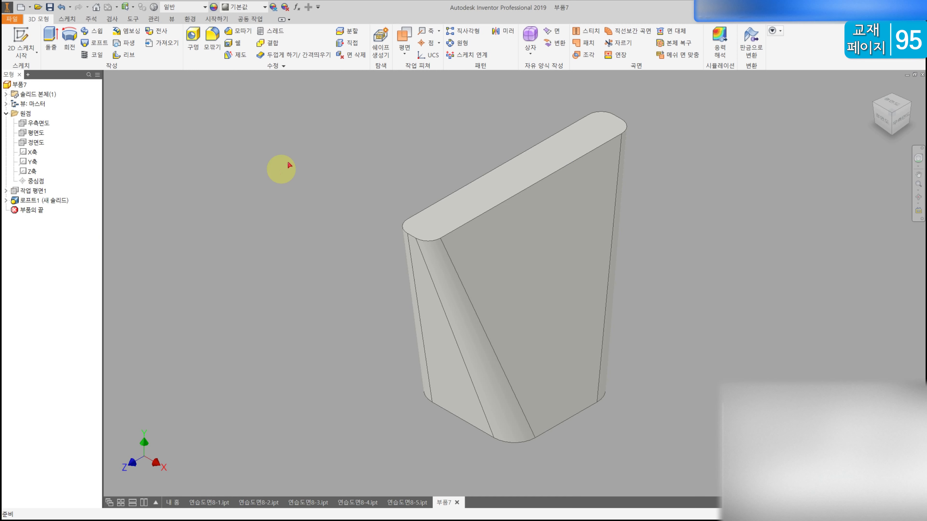
- Shell the loft with a 1 mm wall, removing its upper and lower end faces, and return to the isometric home view
left_click(231, 45)
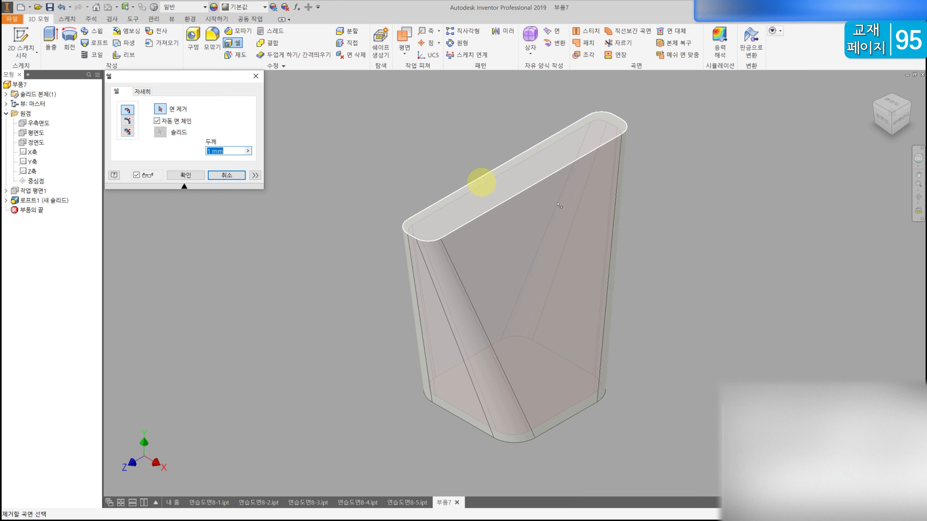
left_click(500, 186)
middle_click_drag(585, 284, 513, 221, "shift")
left_click(499, 292)
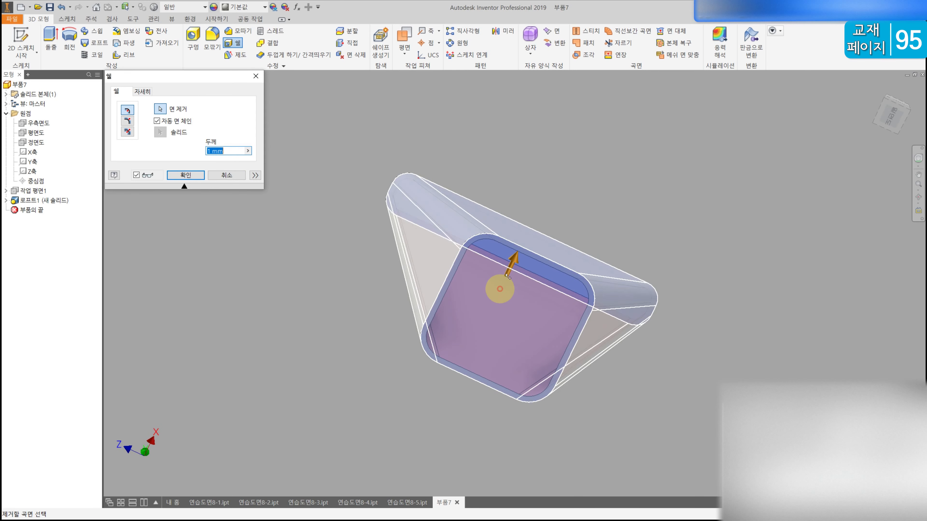
middle_click_drag(538, 169, 547, 260, "shift")
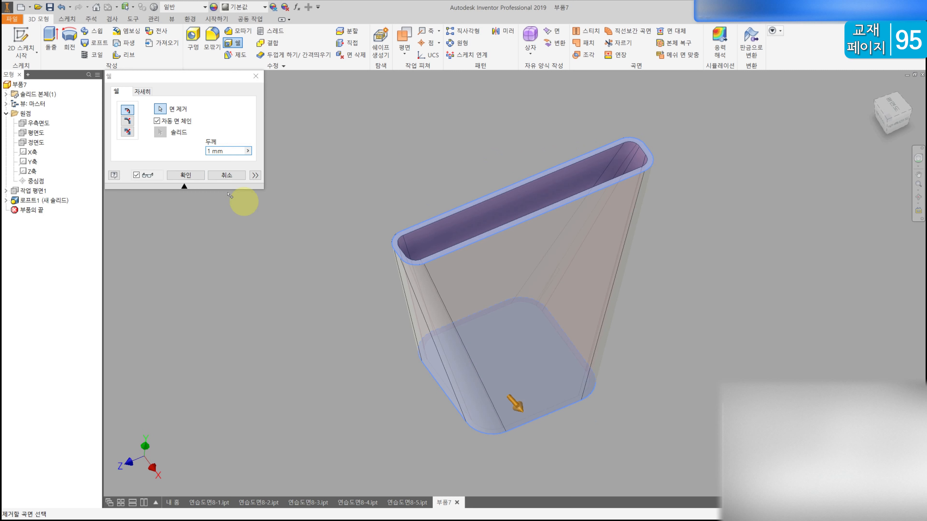
left_click(184, 176)
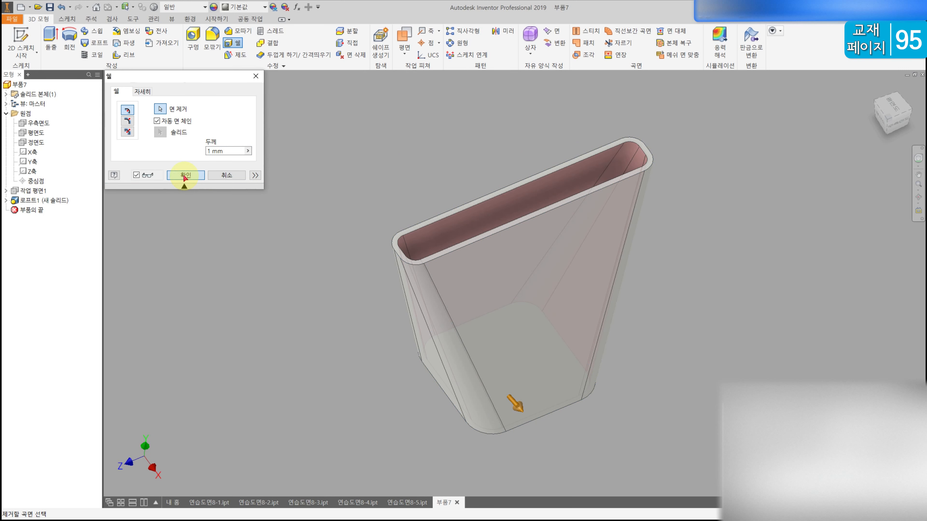
left_click(184, 176)
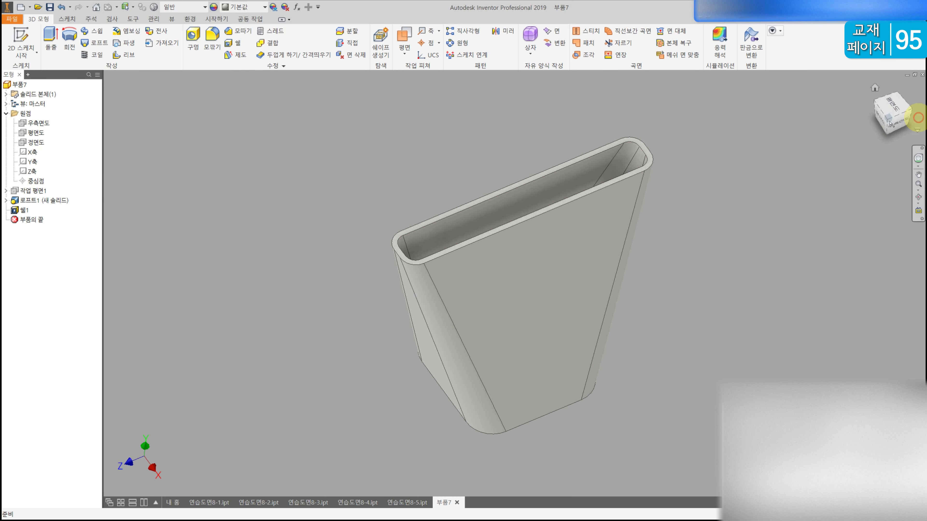
left_click(868, 95)
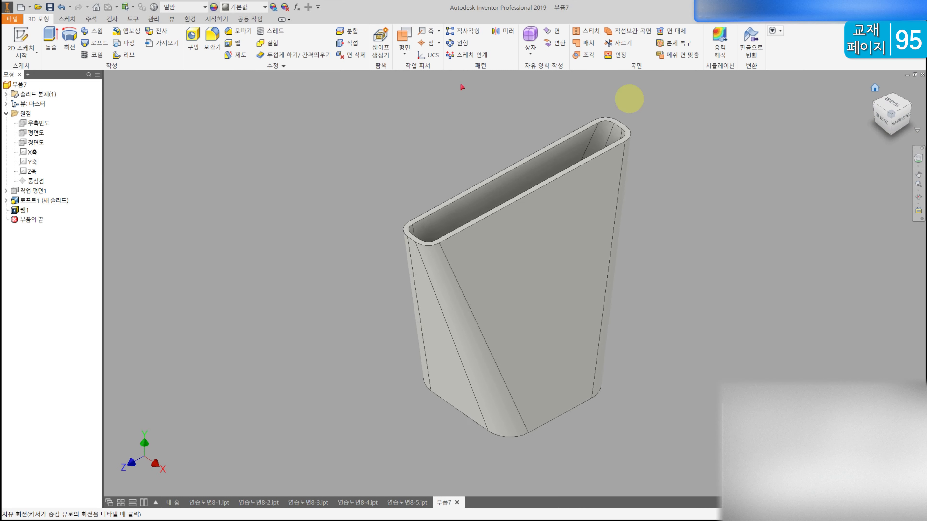
- Inspect the part's interior with a half section view (반 단면도) on the right plane 우측면도, and return to the home view
left_click(172, 22)
left_click(326, 42)
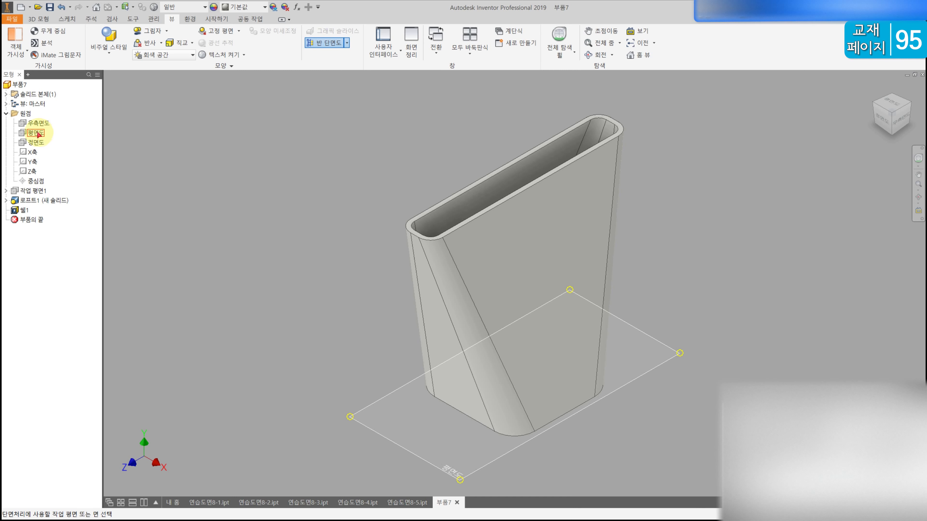
left_click(37, 124)
mouse_move(337, 180)
middle_mouse_down("shift")
mouse_move(279, 147)
mouse_move(213, 155)
mouse_move(325, 167)
mouse_move(338, 192)
mouse_move(337, 176)
mouse_move(353, 173)
middle_mouse_up("shift")
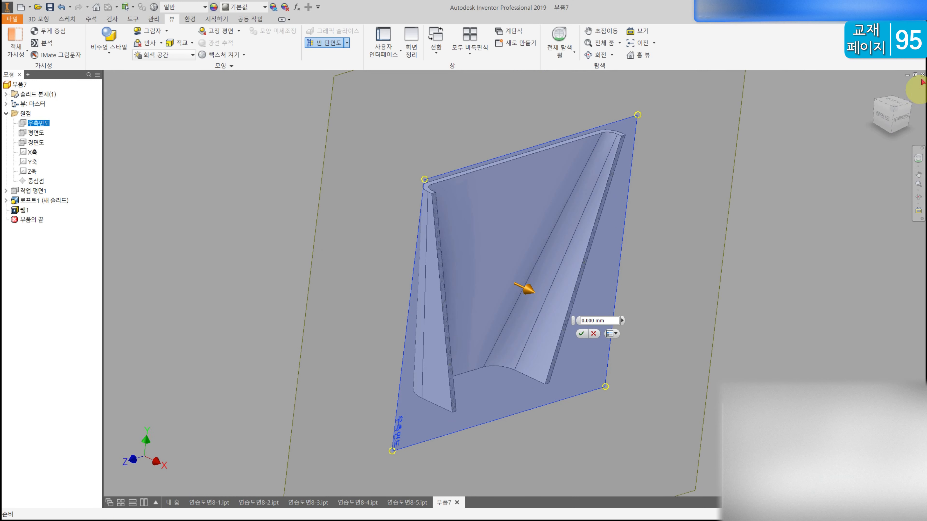
key("Escape")
left_click(876, 88)
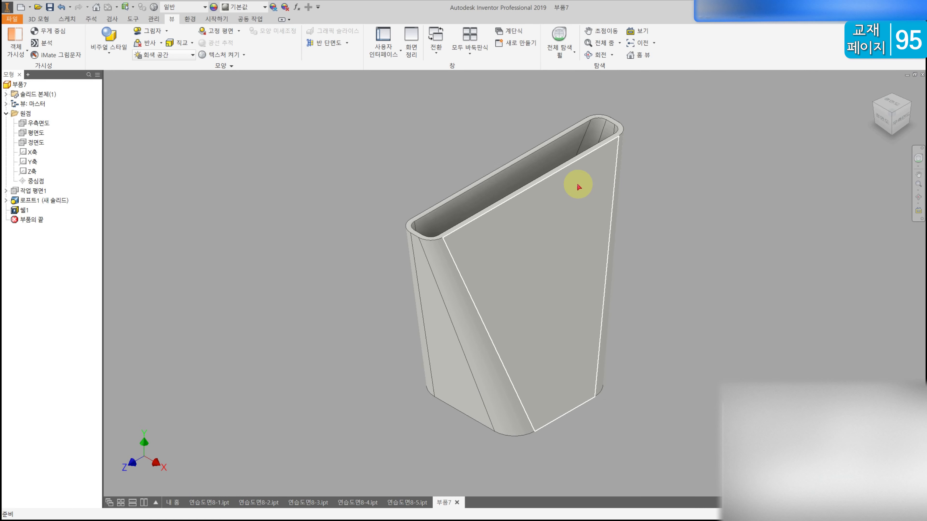
- Save the part as 연습도면8-6 in the 연습도면 folder
key("ctrl+s")
left_click(642, 215)
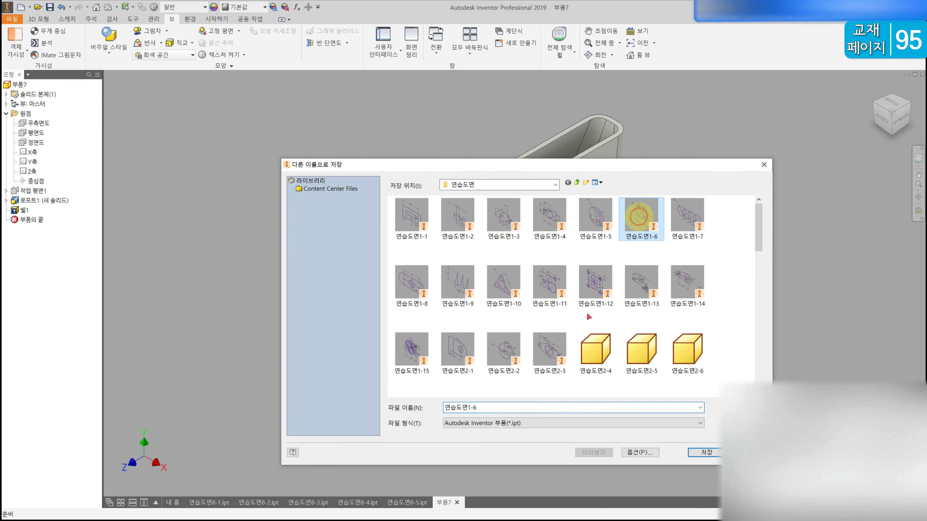
left_click_drag(445, 408, 475, 407)
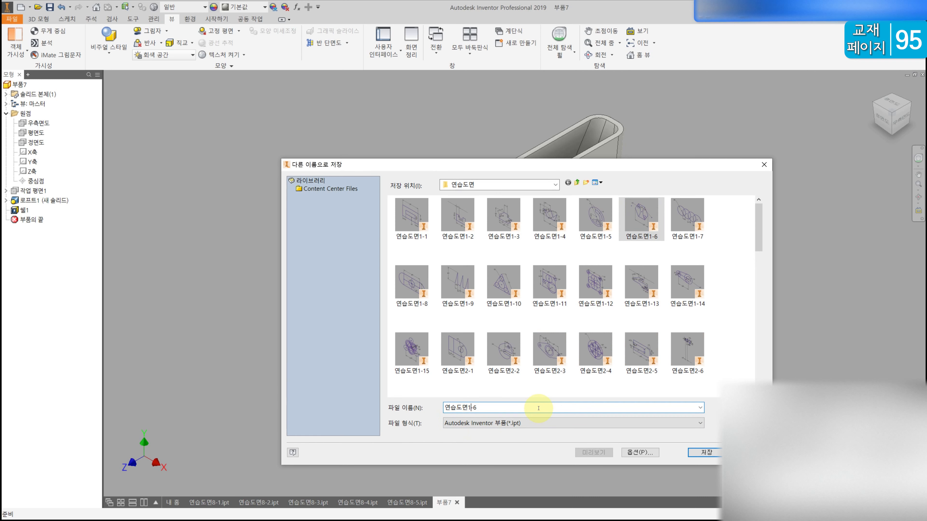
left_click(698, 453)
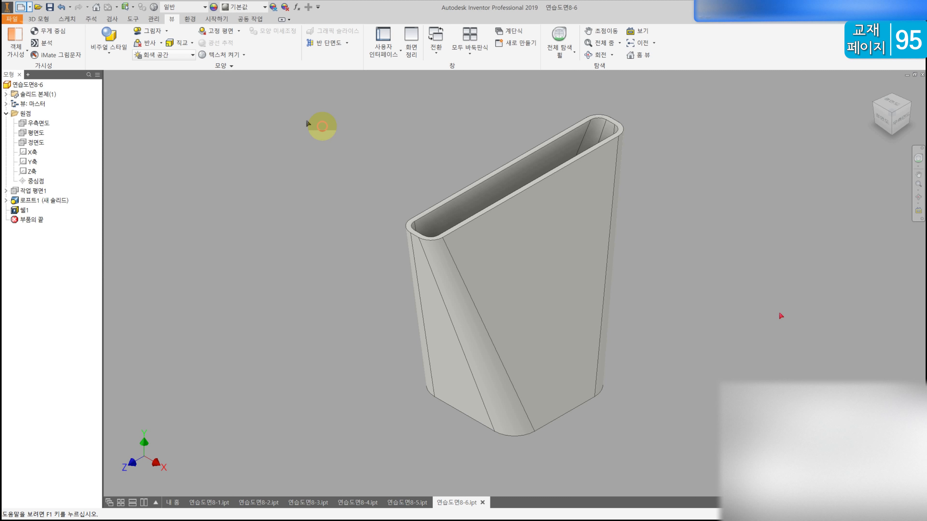
- Create a new part file from the 부품.ipt template
key("ctrl+n")
left_click(753, 263)
double_click(752, 263)
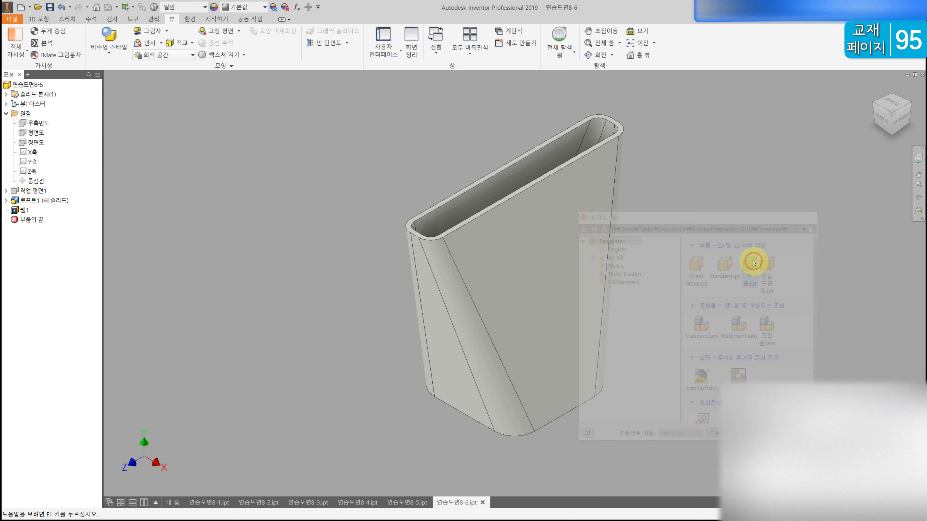
- Start a sketch on the right plane 우측면도 and draw a circle about 6.3 mm in diameter centred on the origin
left_click(20, 37)
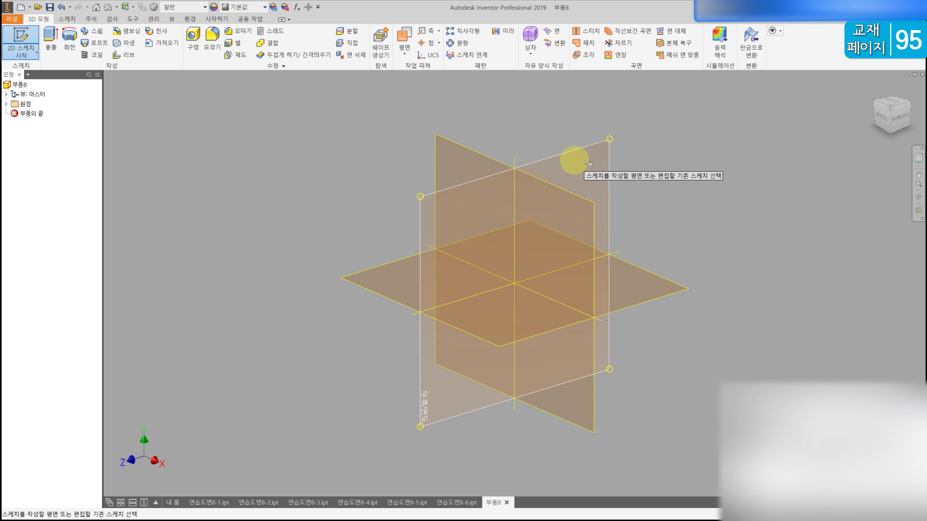
left_click(581, 158)
left_click(70, 39)
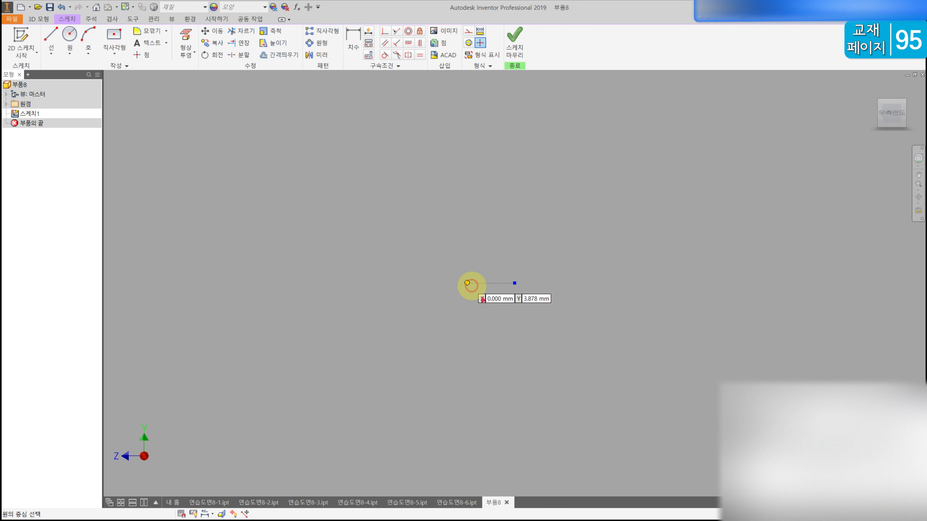
left_click(514, 283)
left_click(501, 247)
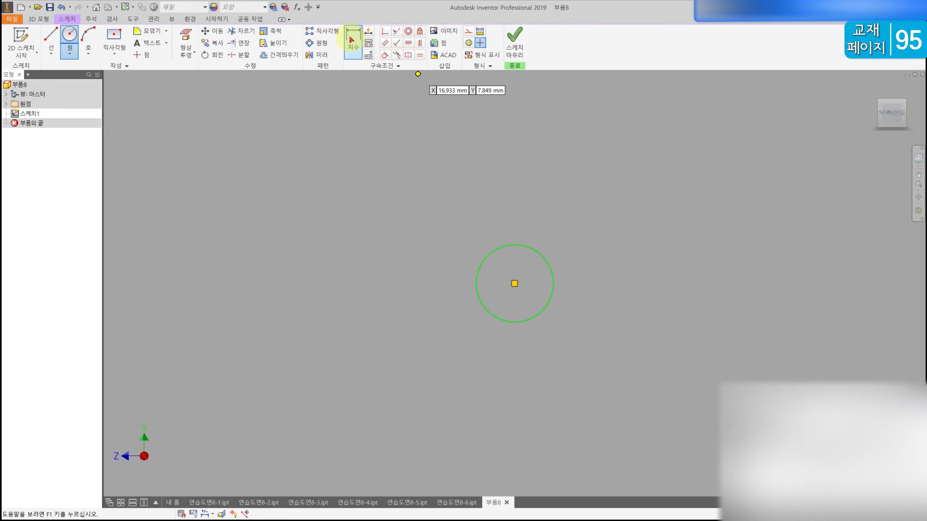
- Dimension the circle's diameter as 10 mm and finish the sketch
key("d")
left_click(527, 247)
left_click(527, 218)
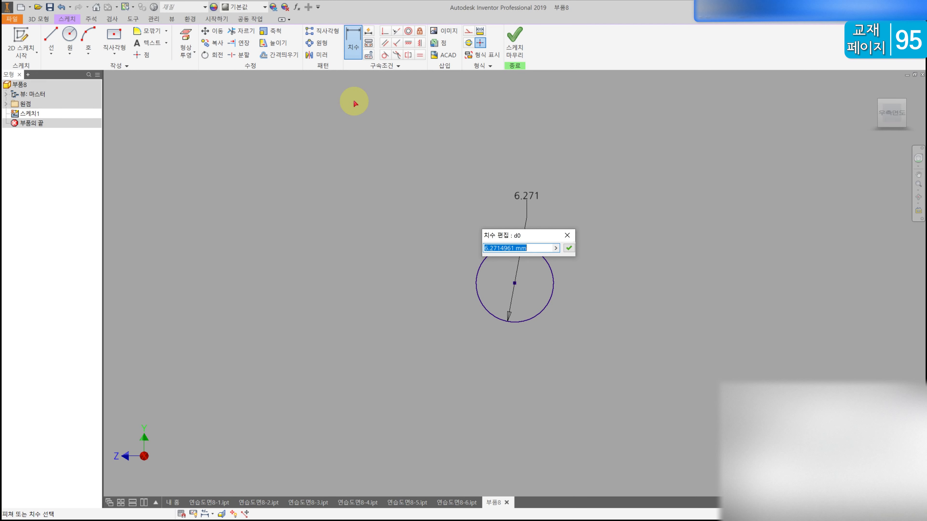
type("10")
key("Return")
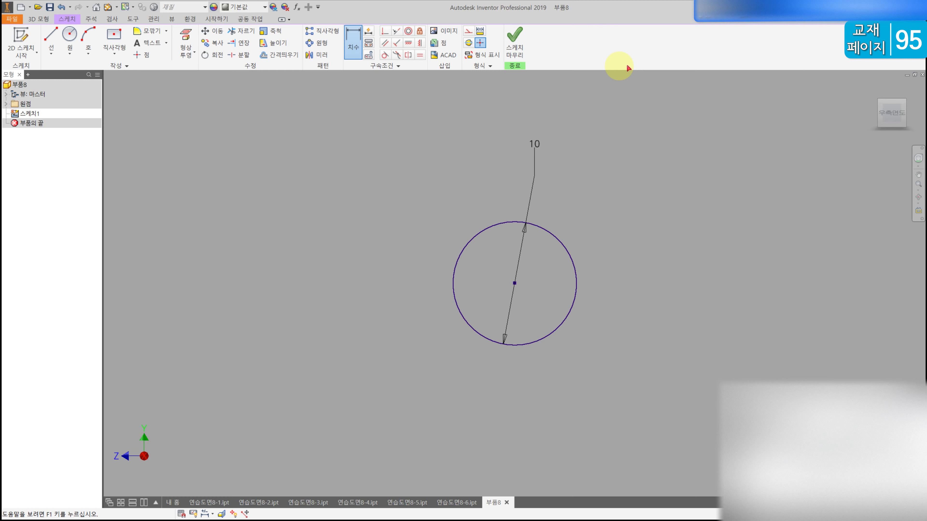
left_click(511, 51)
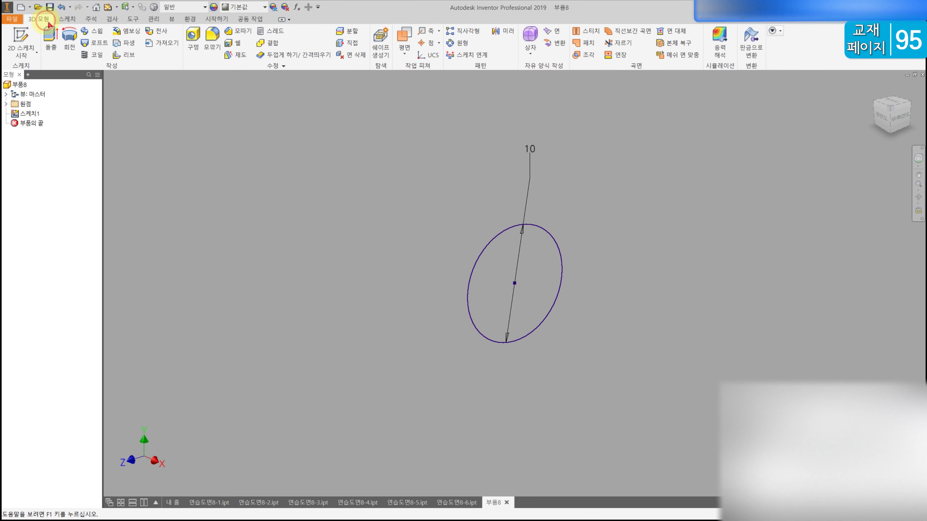
- Extrude the circle 91 mm into a solid cylinder
left_click(51, 35)
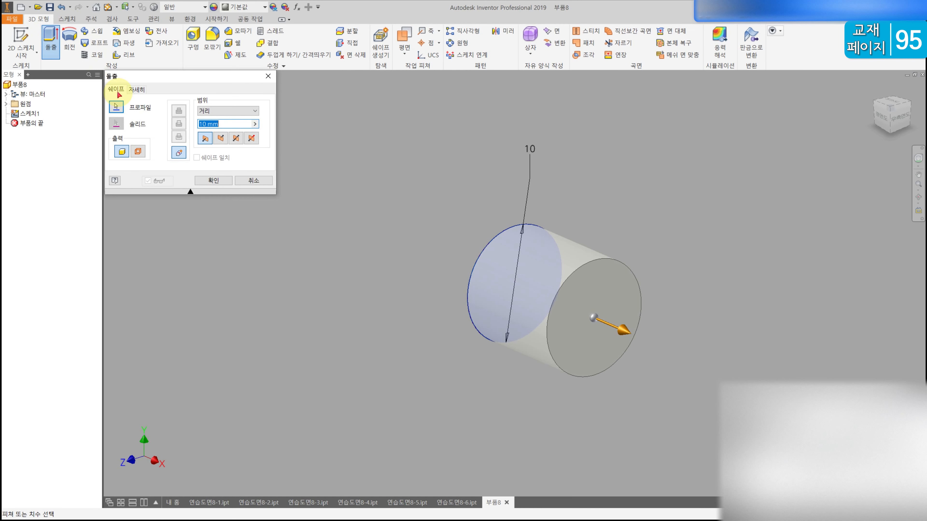
key("Return")
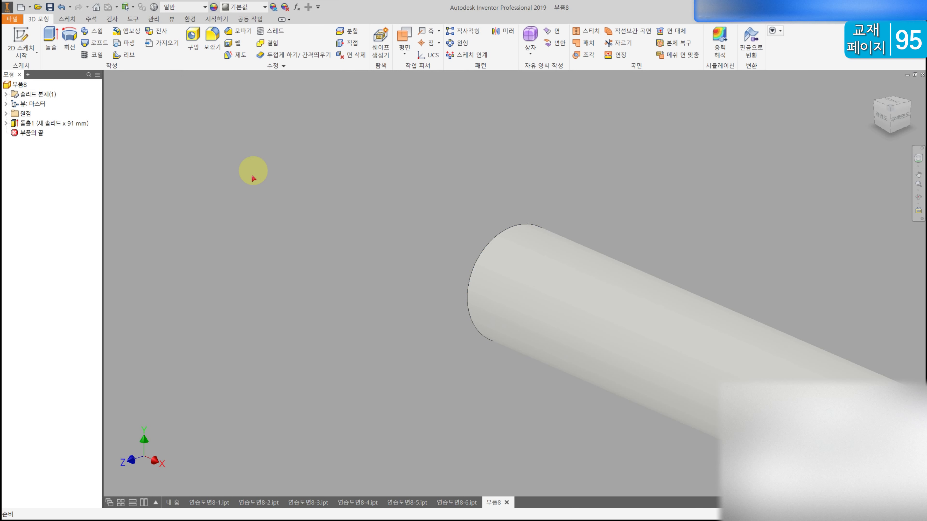
scroll(254, 174, "down", 5)
middle_click_drag(276, 195, 241, 204)
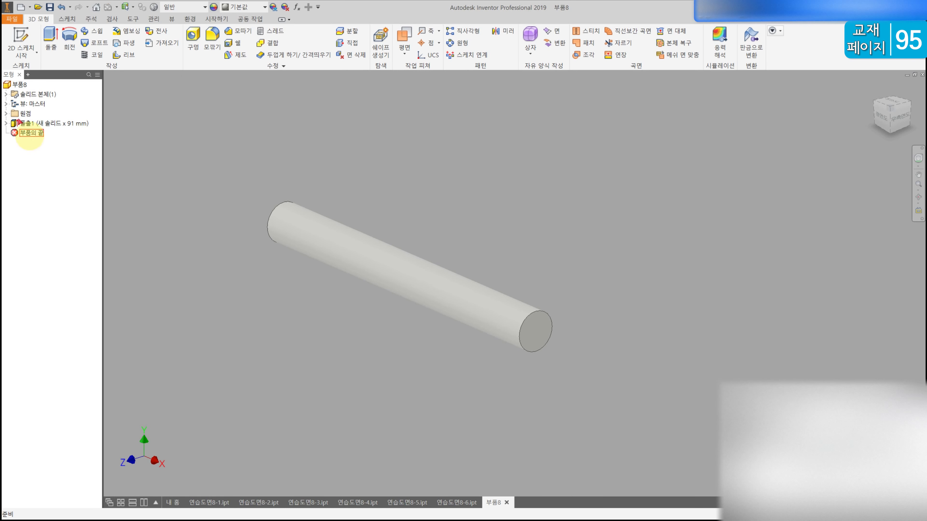
- Start a sketch on the front plane 정면도 of the cylinder with the graphics sliced at the sketch plane
left_click(7, 114)
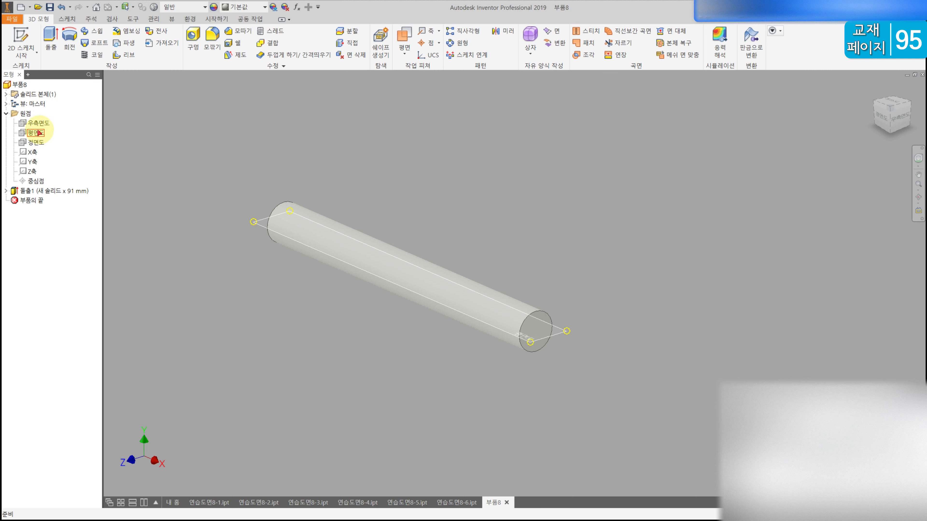
left_click(36, 133)
left_click(21, 39)
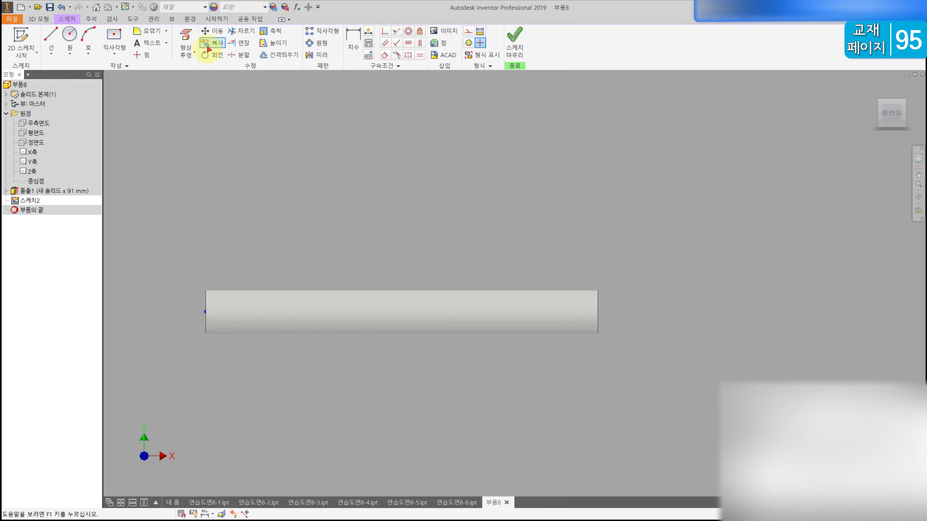
key("F7")
- Project the cylinder's cut edges into the sketch and convert them to construction lines
left_click(191, 54)
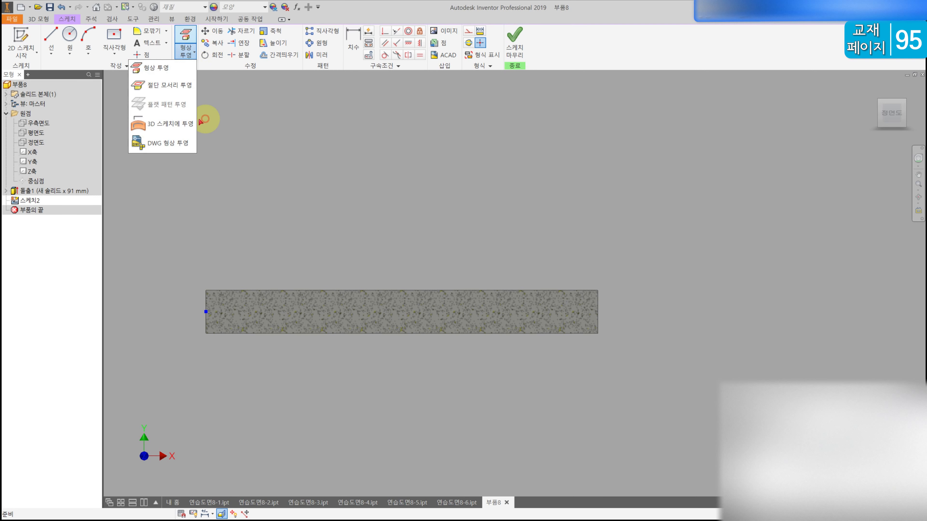
left_click(173, 86)
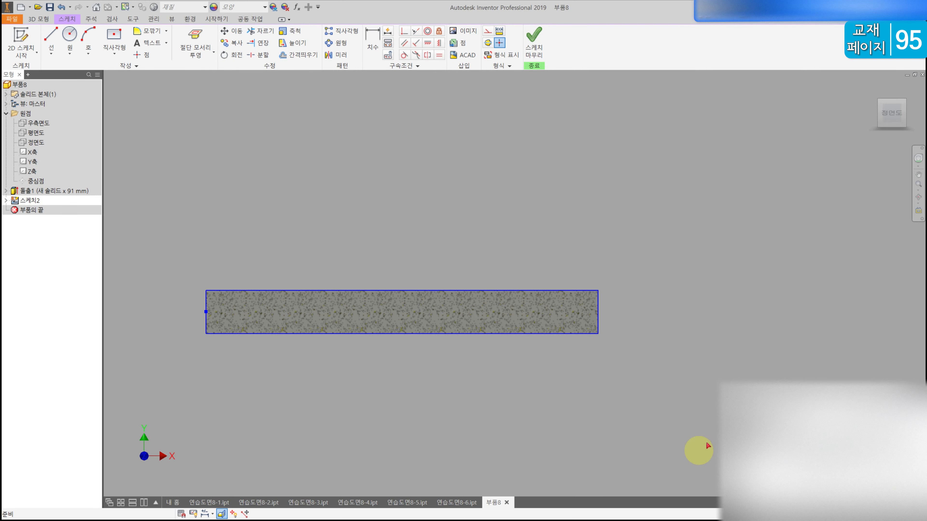
left_click(487, 31)
left_click(486, 160)
- Draw a tall, narrow two-point rectangle standing on the cylinder's upper edge near its far end from the origin
left_click(117, 52)
left_click(120, 55)
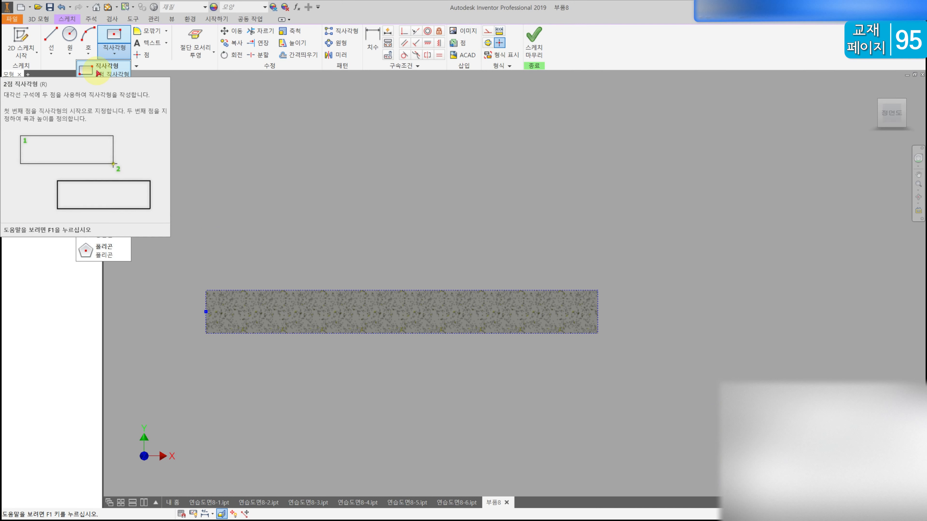
left_click(98, 71)
left_click(547, 290)
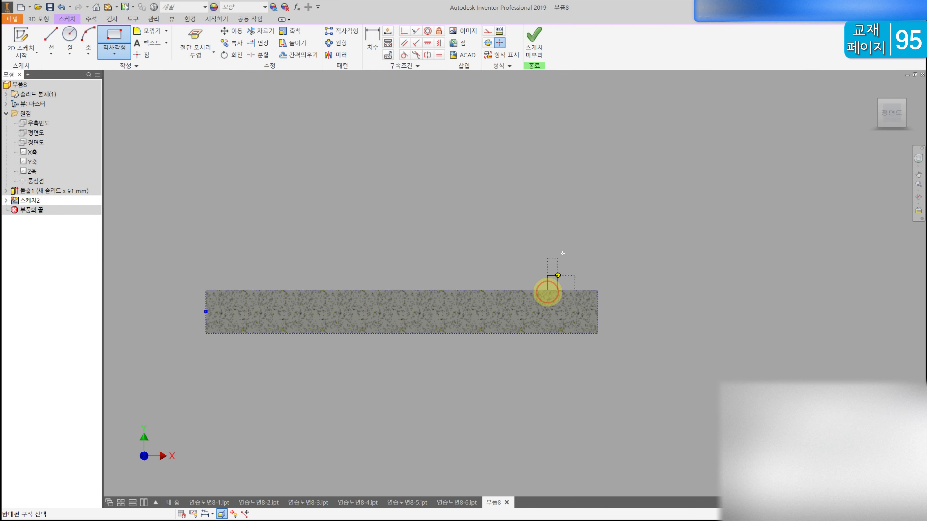
left_click(564, 230)
- Dimension the distance from the cylinder's end edge to the far side of the rectangle as 6 mm
left_click(375, 39)
left_click(597, 300)
left_click(547, 237)
left_click(567, 209)
type("6")
key("Return")
- Dimension the rectangle as 1 mm wide and 10 mm high, and finish the sketch
scroll(573, 215, "up", 5)
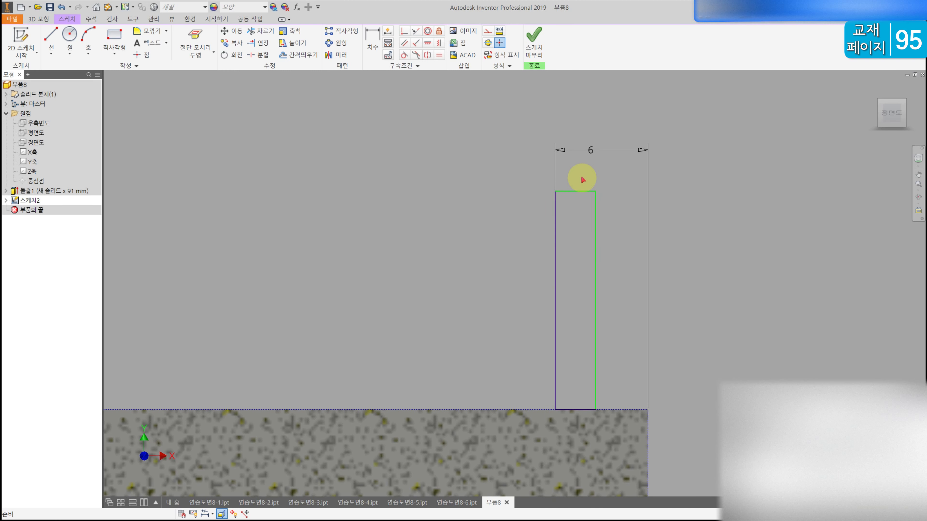
key("d")
left_click(577, 191)
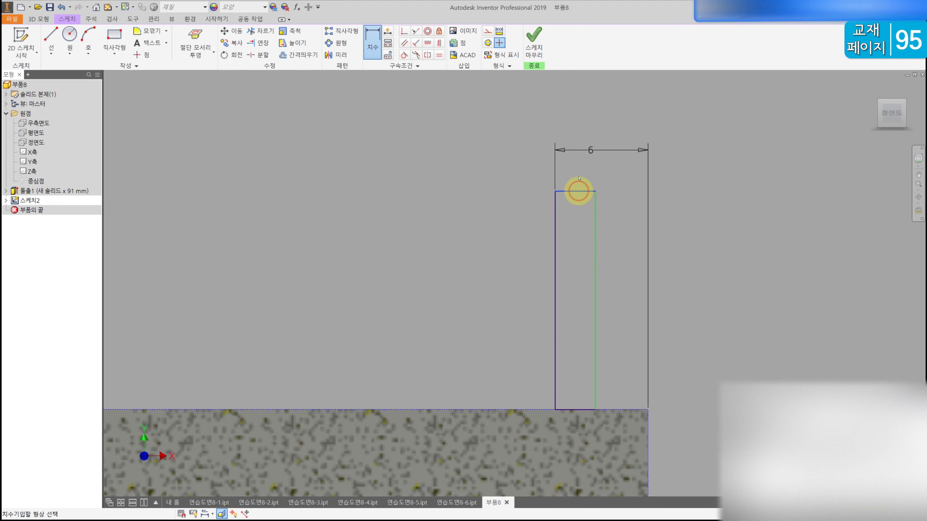
left_click(585, 179)
type("1")
key("Return")
left_click(571, 205)
left_click(607, 239)
type("10")
key("Return")
scroll(649, 181, "down", 5)
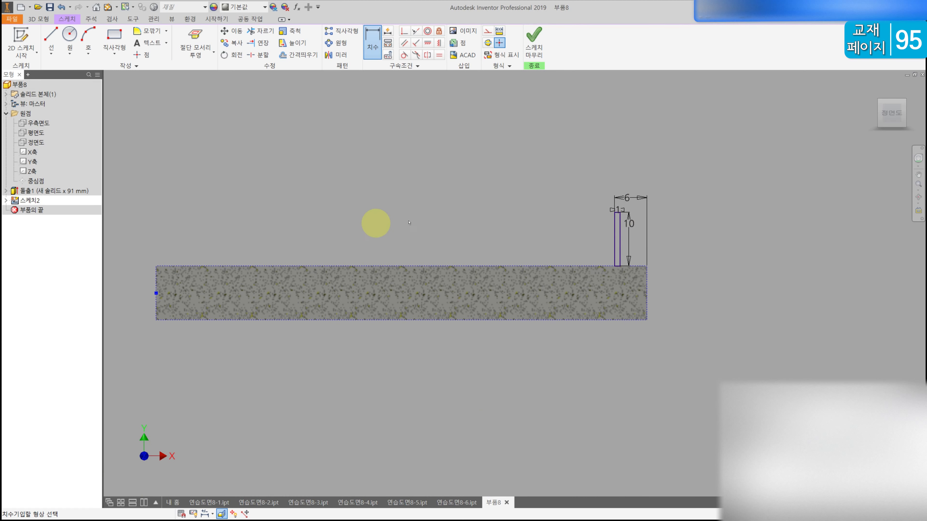
left_click(537, 43)
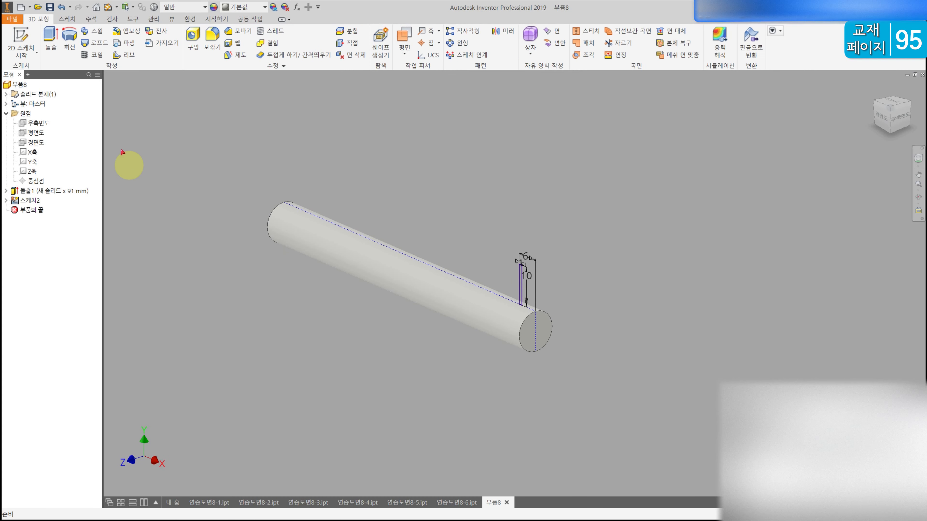
- Coil the rectangle profile around the X axis, joined to the shaft, with a 16 mm pitch and 5 revolutions
left_click(94, 55)
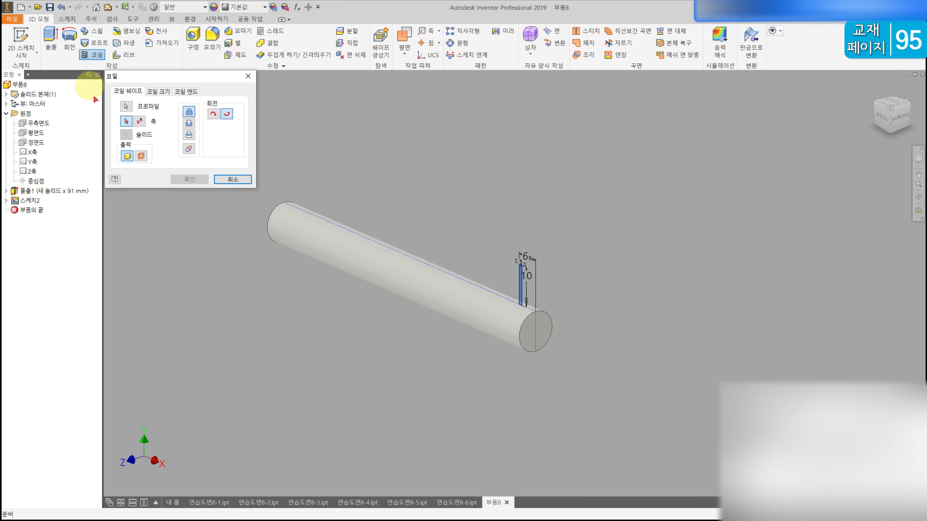
left_click(31, 152)
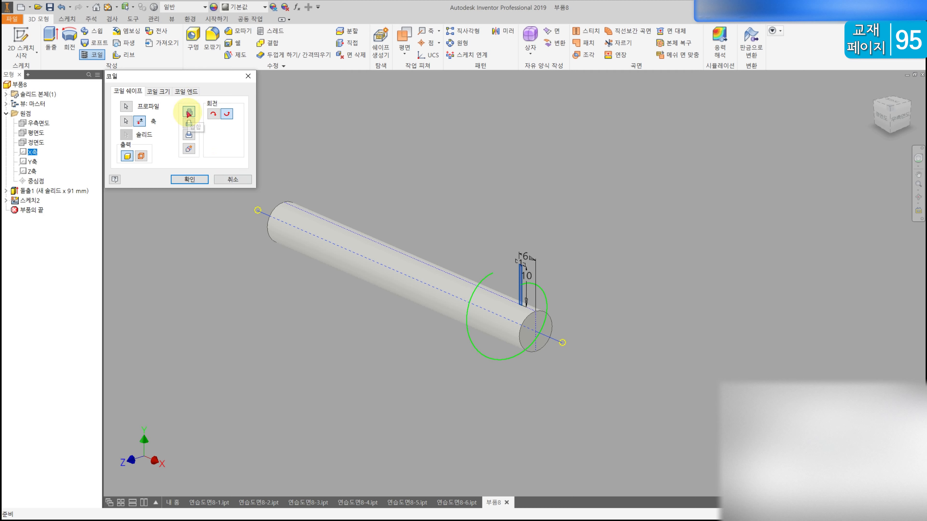
left_click(159, 91)
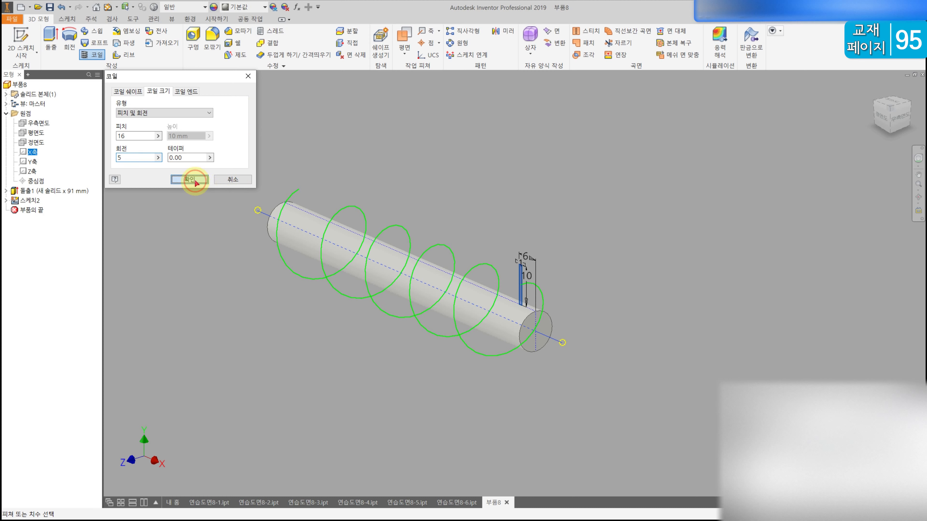
middle_click_drag(274, 303, 382, 282, "shift")
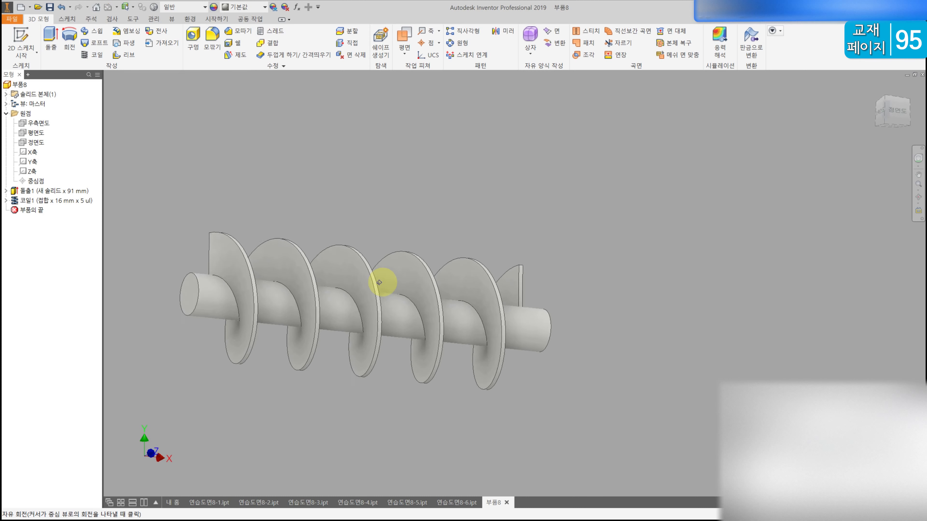
left_click(875, 87)
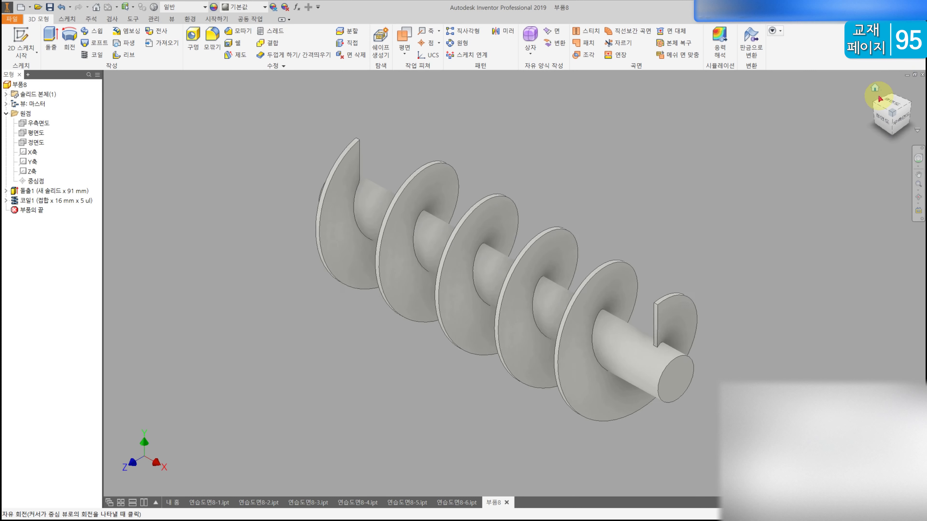
- Save the part in the 연습도면 folder as 연습도면8-7
key("ctrl+s")
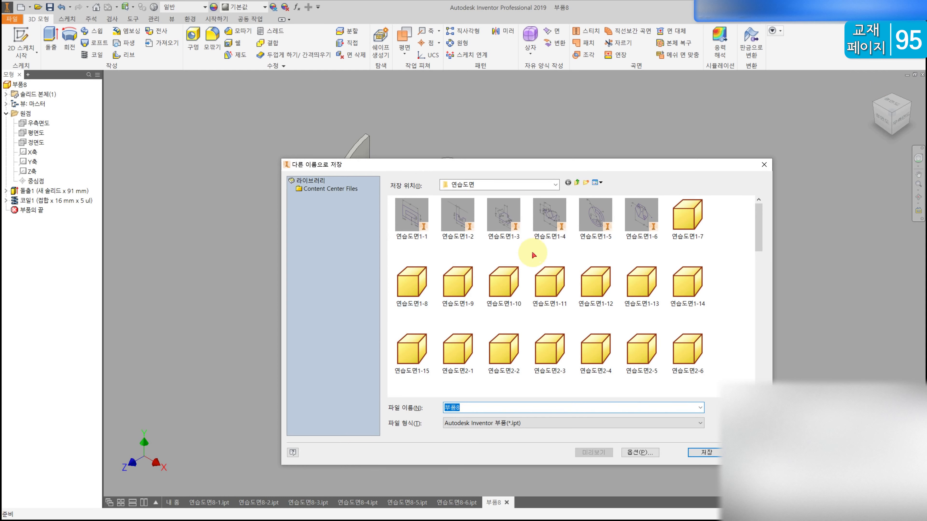
left_click(688, 218)
left_click(515, 404)
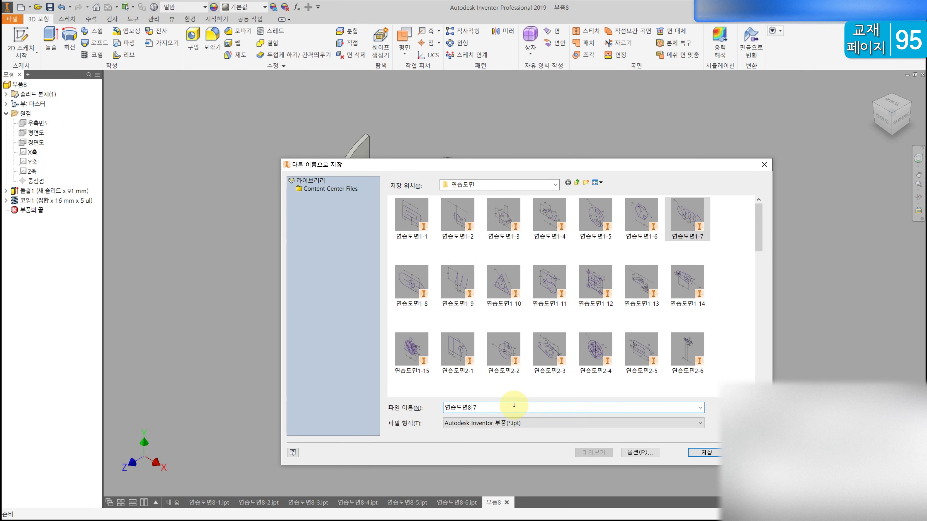
key("Return")
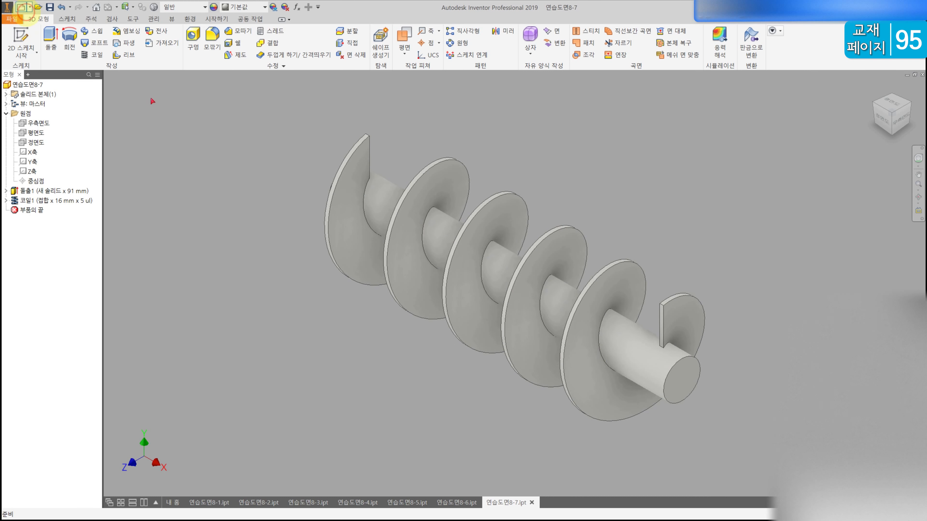
- Create a new part and start a 2D sketch on the front (정면도) plane
left_click(23, 8)
double_click(749, 264)
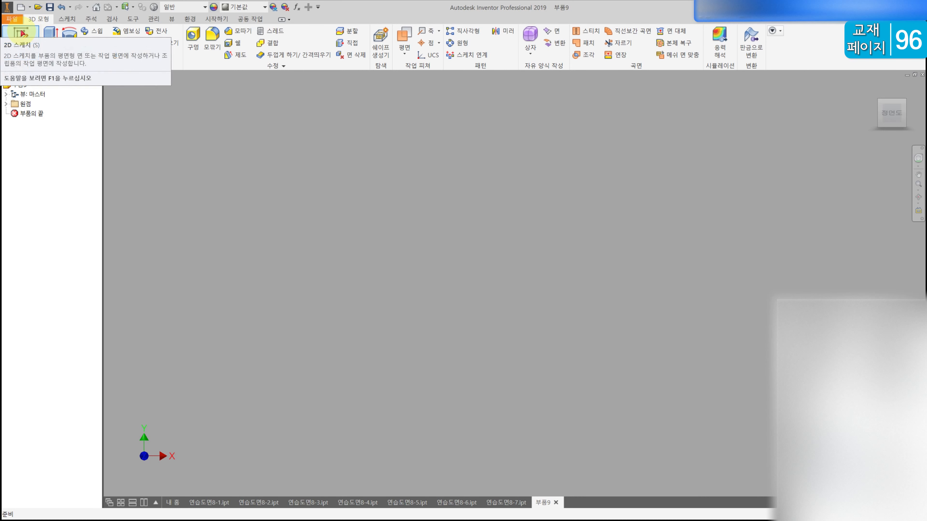
left_click(20, 35)
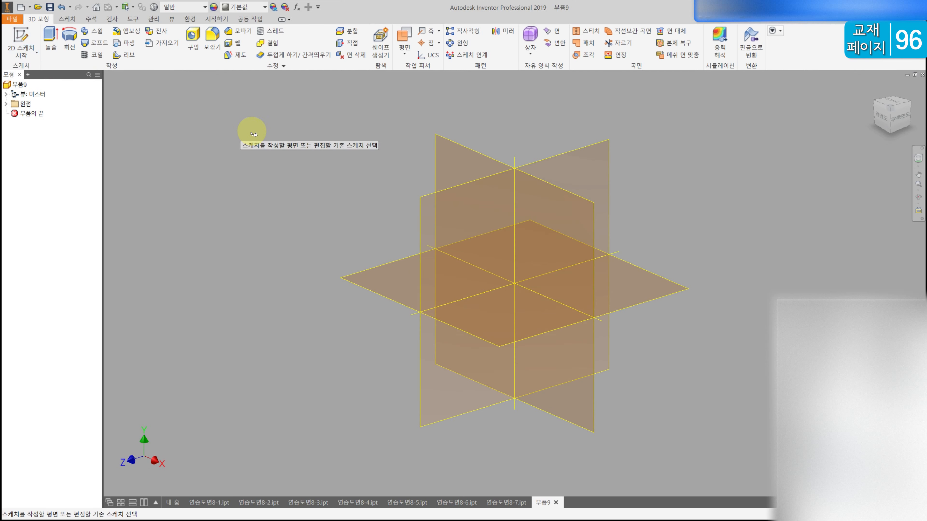
left_click(472, 161)
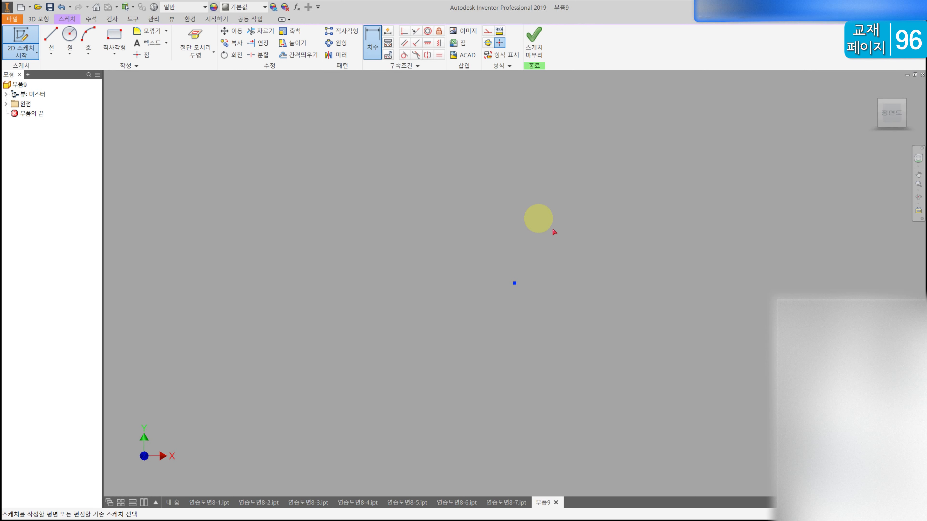
- Draw a vertical centerline upward from the origin and dimension its length as 55 mm
left_click(49, 35)
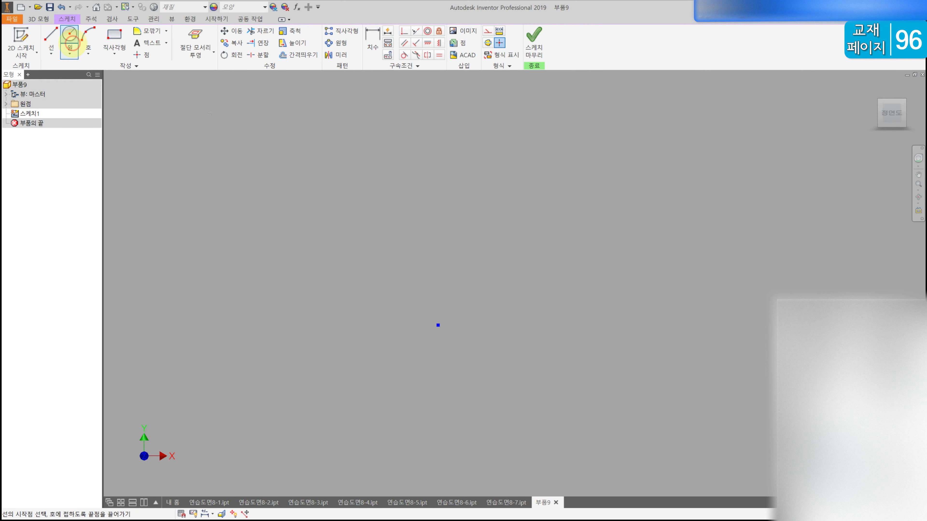
left_click(405, 345)
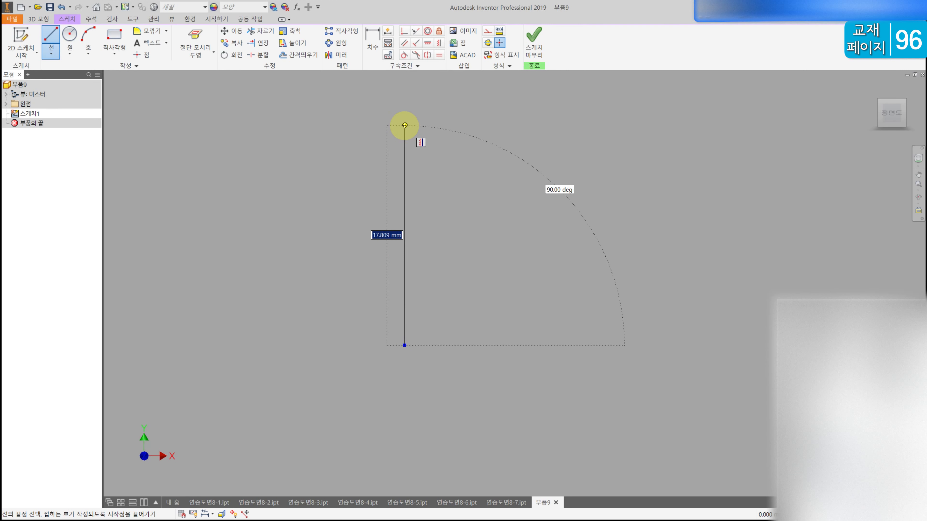
left_click(404, 125)
key("Escape")
key("d")
left_click(404, 172)
left_click(365, 191)
type("55")
key("Return")
- From the origin, draw a horizontal base line about 24 mm long, a vertical side line and a three-point arc bulging toward the centerline
key("l")
left_click(342, 379)
left_click(446, 379)
left_click(446, 308)
left_click(88, 40)
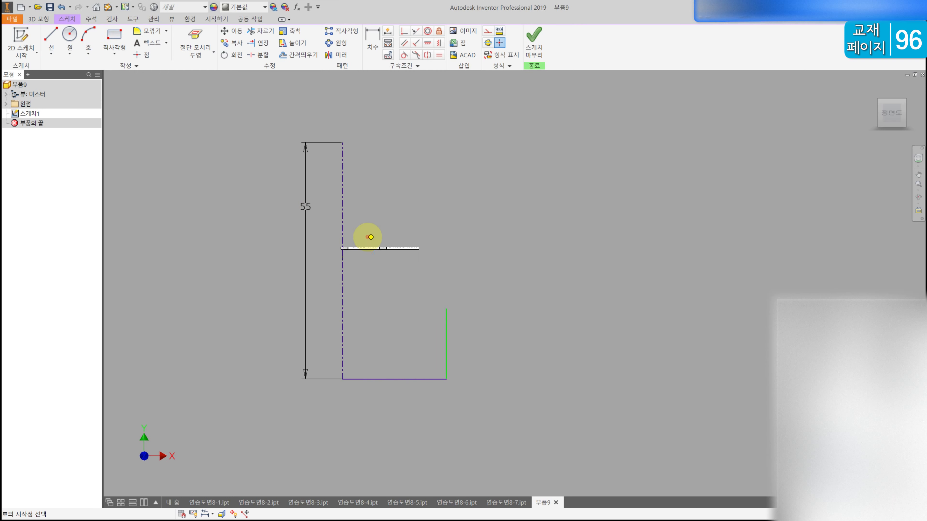
left_click(446, 308)
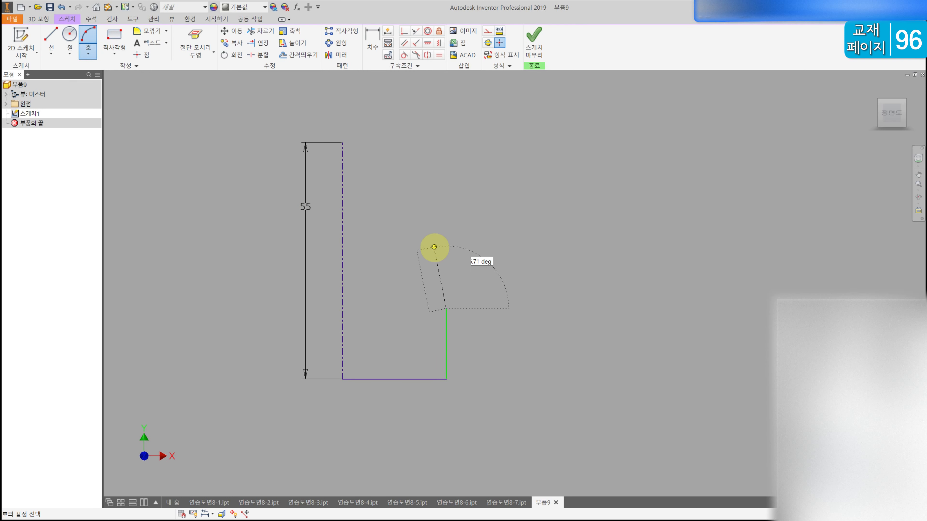
left_click(446, 243)
left_click(434, 256)
- Draw a vertical line up from the arc's upper end and close the profile horizontally to the centerline's upper end
key("l")
left_click(446, 244)
left_click(446, 143)
double_click(342, 142)
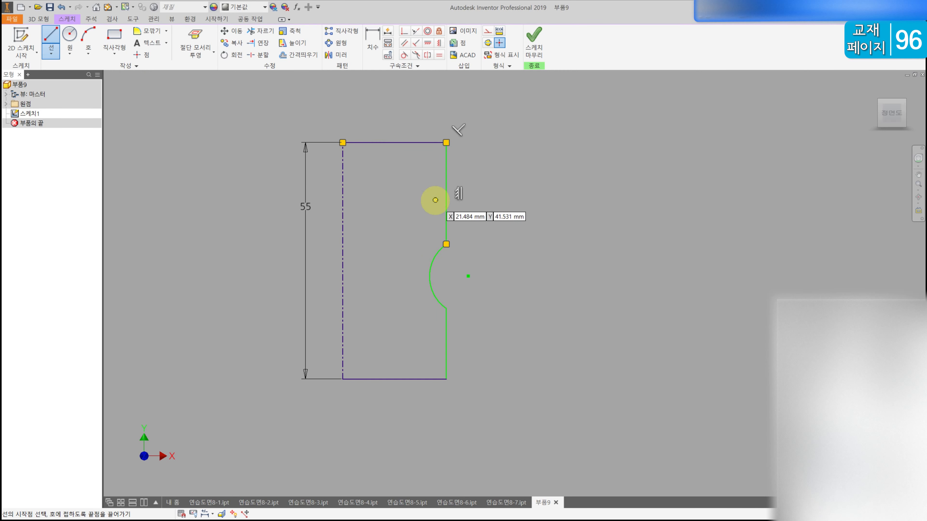
key("Escape")
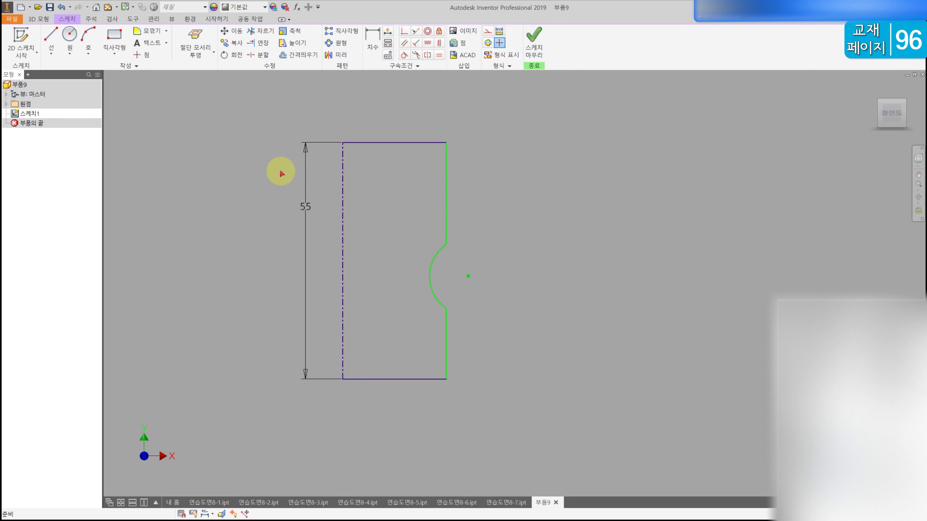
- Dimension the lower vertical side line as 20 mm
key("d")
left_click(446, 331)
left_click(475, 341)
type("20")
key("Return")
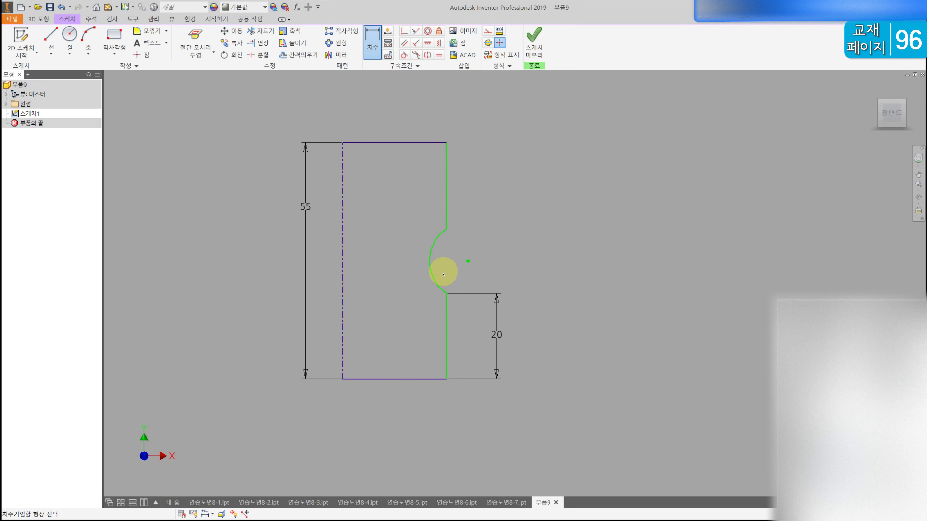
- Dimension the arc center 8 mm above the lower side line's upper end and the arc radius as 10 mm
left_click(469, 261)
left_click(509, 276)
type("8")
key("Return")
left_click(434, 280)
left_click(462, 267)
type("10")
key("Return")
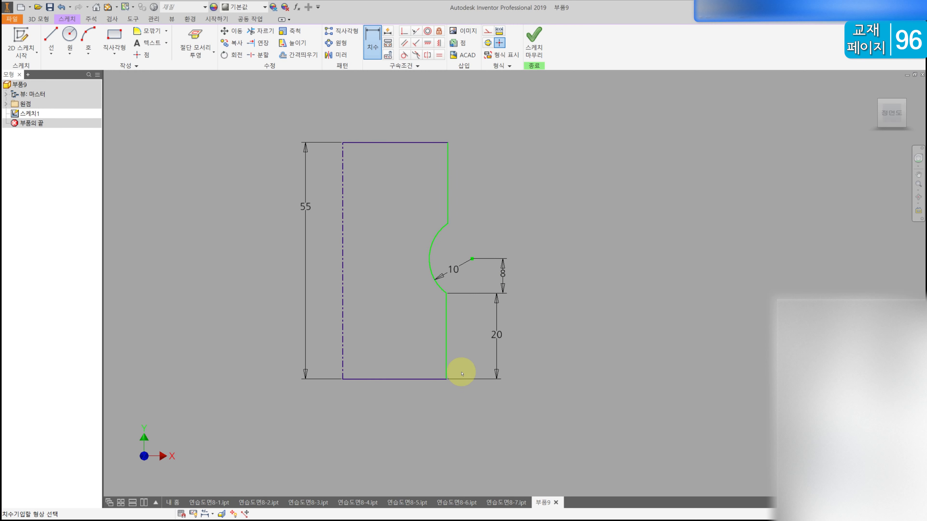
- Dimension the lower side line about the centerline as a 50 mm diameter
left_click(445, 359)
left_click(343, 372)
left_click(338, 401)
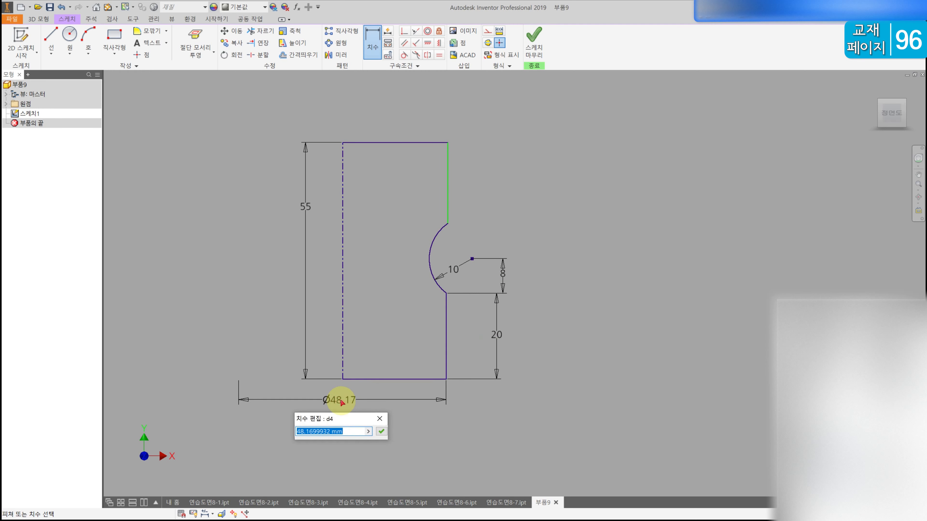
type("50")
key("Return")
- Make the upper and lower vertical side lines collinear
right_click_drag(435, 212, 438, 191)
left_click(449, 180)
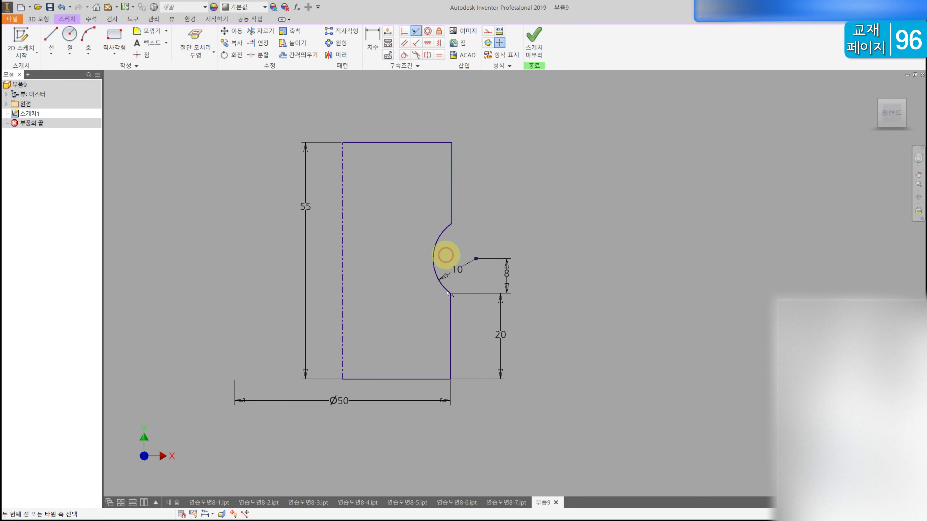
left_click(451, 313)
key("Escape")
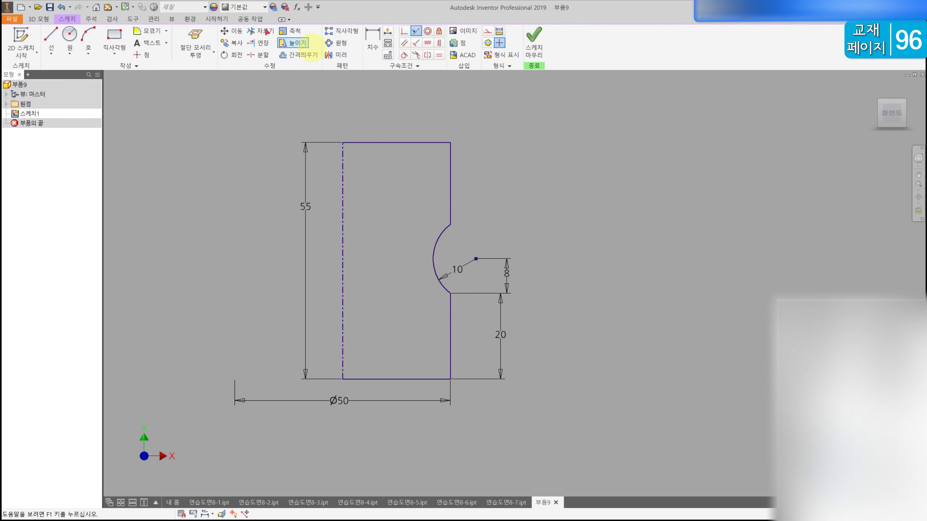
- Round the corner between the upper side line and the arc with a 20 mm sketch fillet
left_click(150, 31)
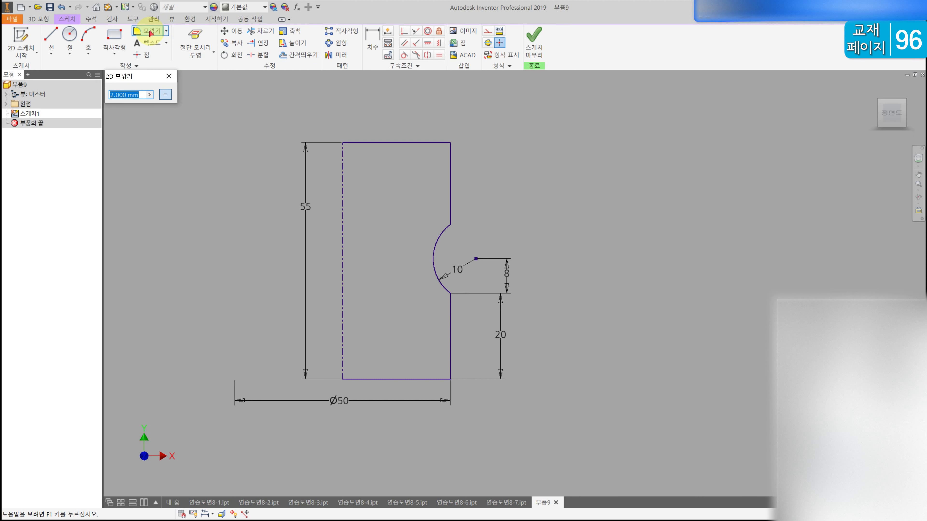
left_click(450, 213)
key("Escape")
- Revolve the closed profile a full turn around the centerline into a solid
left_click(41, 19)
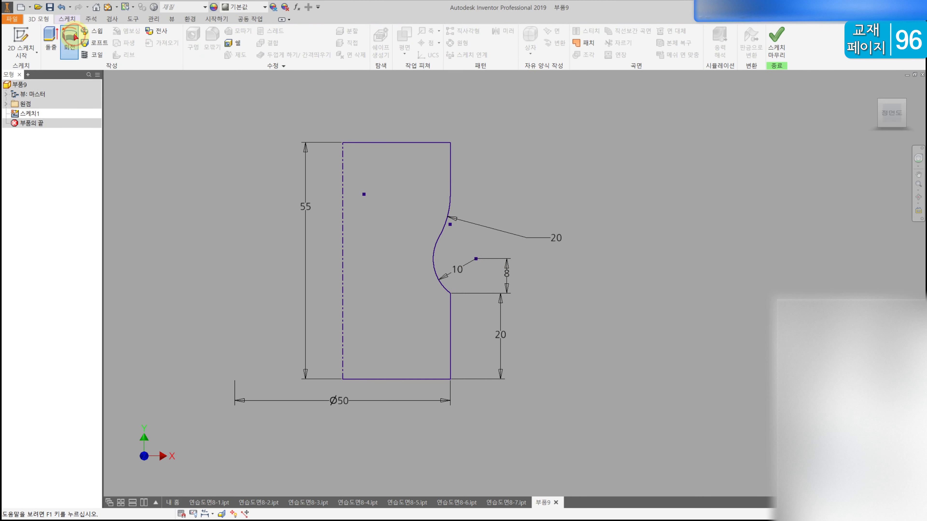
left_click(74, 35)
left_click(198, 183)
- Shell the revolved body inward, removing its top face
left_click(232, 45)
left_click(474, 189)
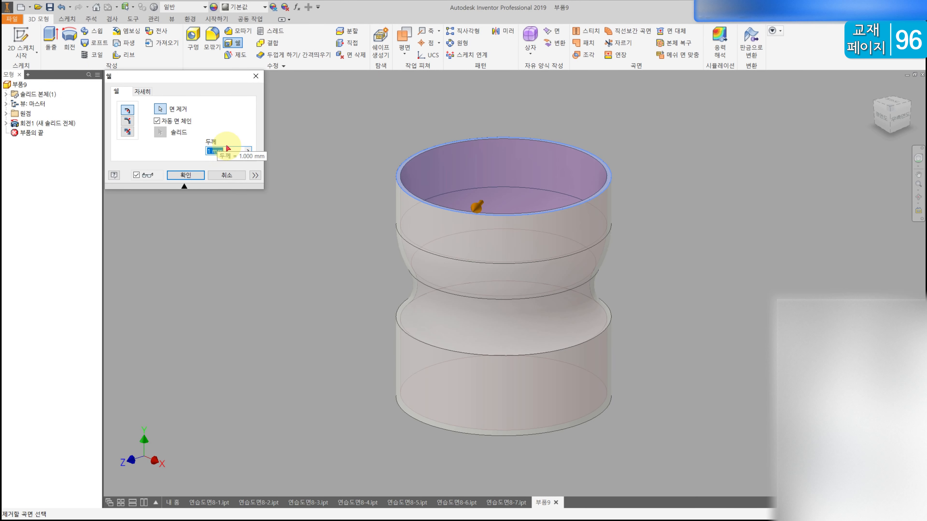
key("Return")
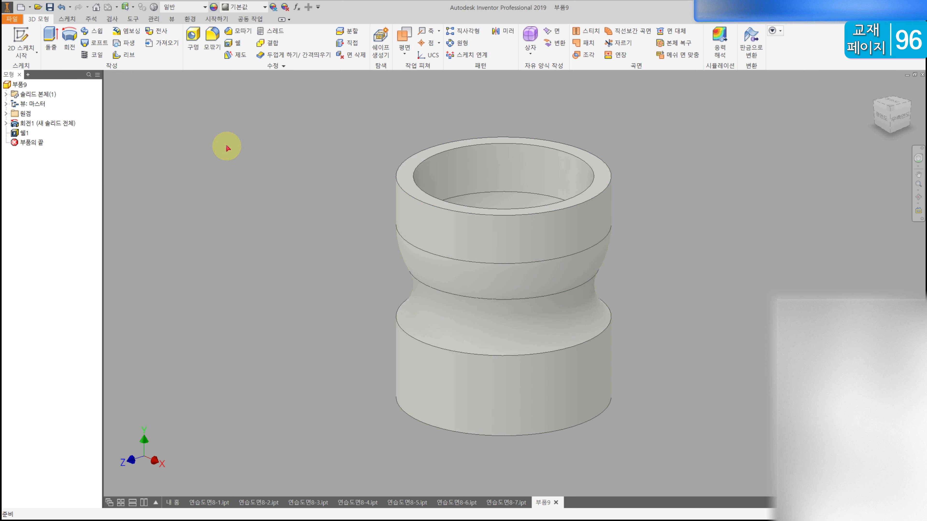
- Inspect the shelled body's wall and floor in a half section view on the right (우측면도) plane
left_click(171, 19)
left_click(328, 44)
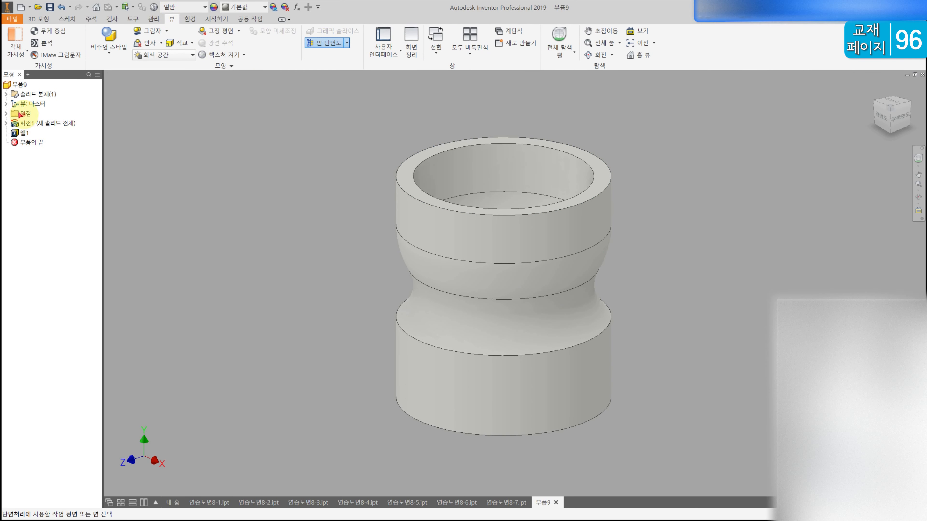
left_click(6, 114)
left_click(39, 123)
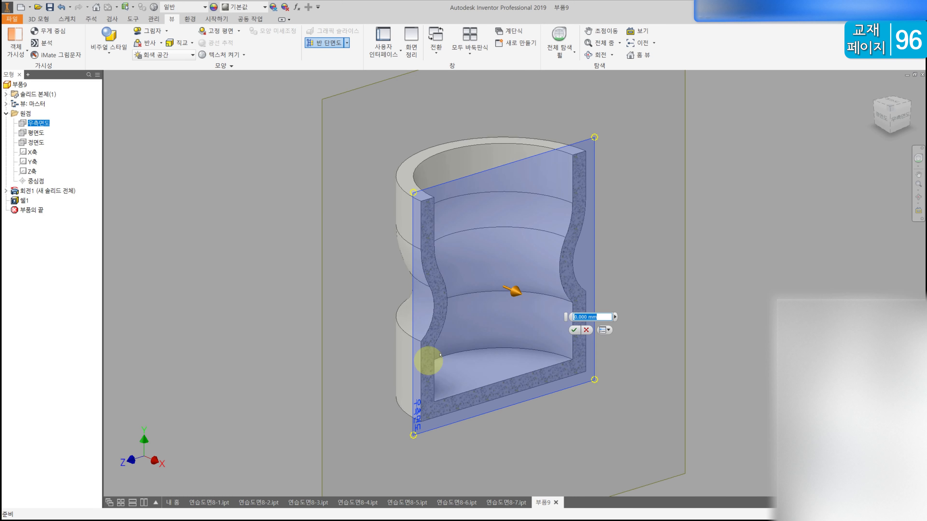
key("Escape")
- Start a 2D sketch on the body's bottom face and project the face's circular outline
middle_click_drag(387, 325, 382, 266, "shift")
left_click(469, 380)
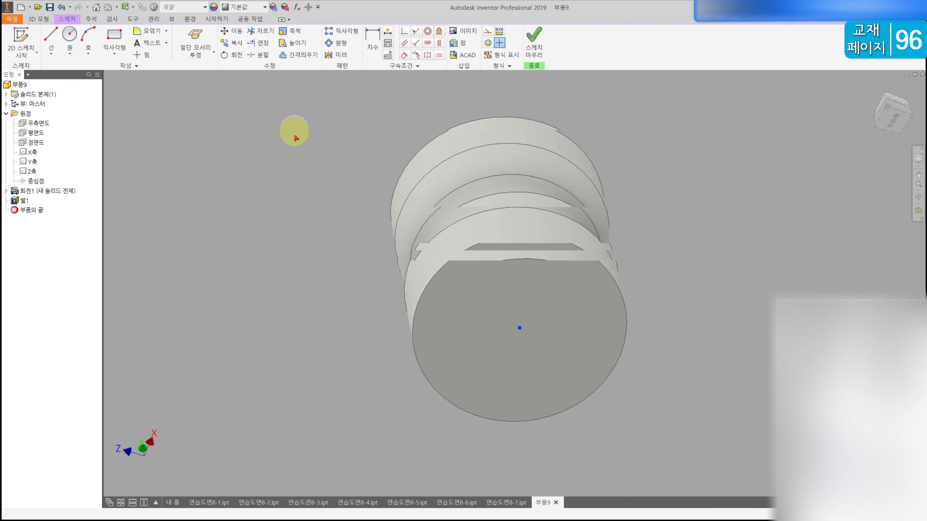
left_click(198, 52)
left_click(199, 68)
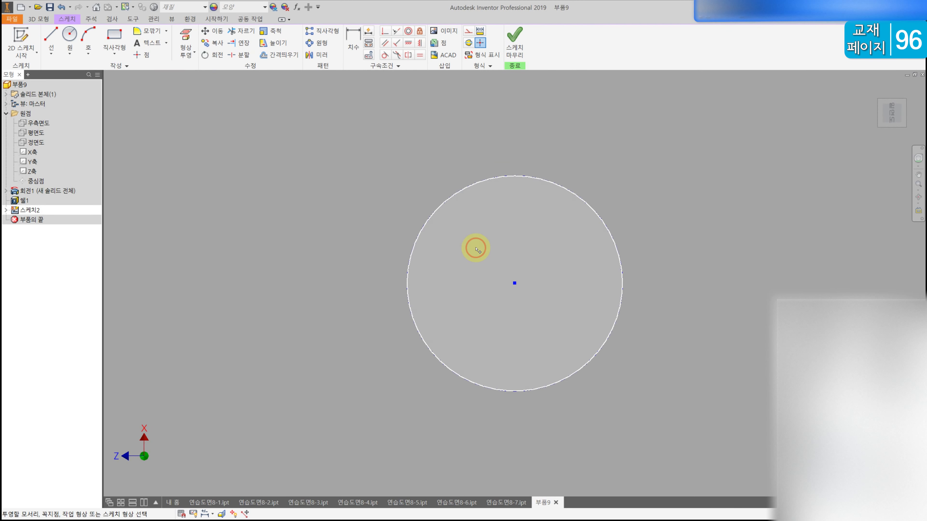
left_click(522, 253)
- Extrude the projected circle 15 mm into the body as a join to thicken the floor
left_click(33, 19)
left_click(55, 42)
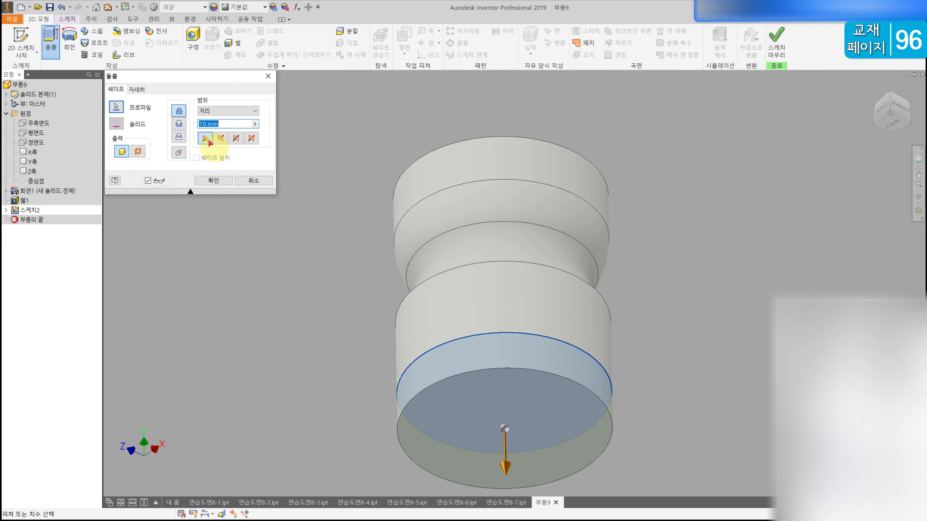
left_click(221, 139)
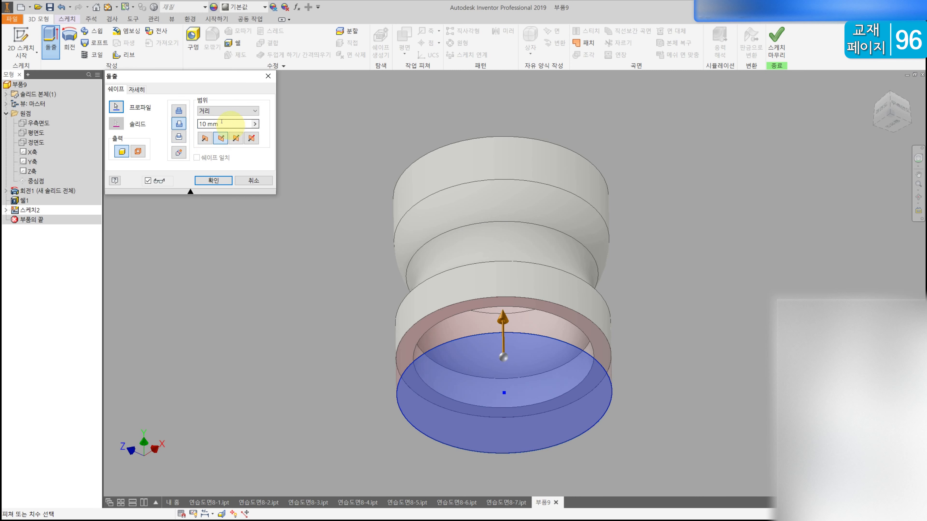
left_click(179, 111)
left_click(227, 123)
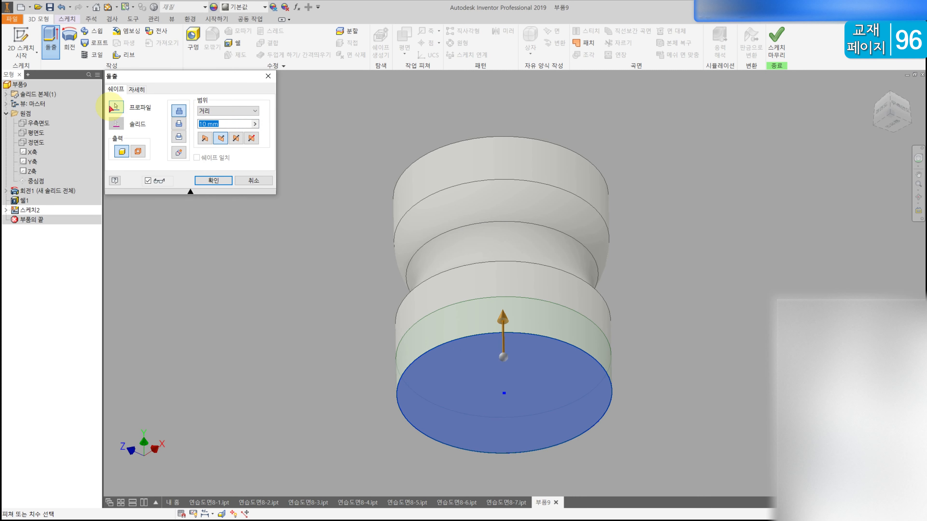
key("Return")
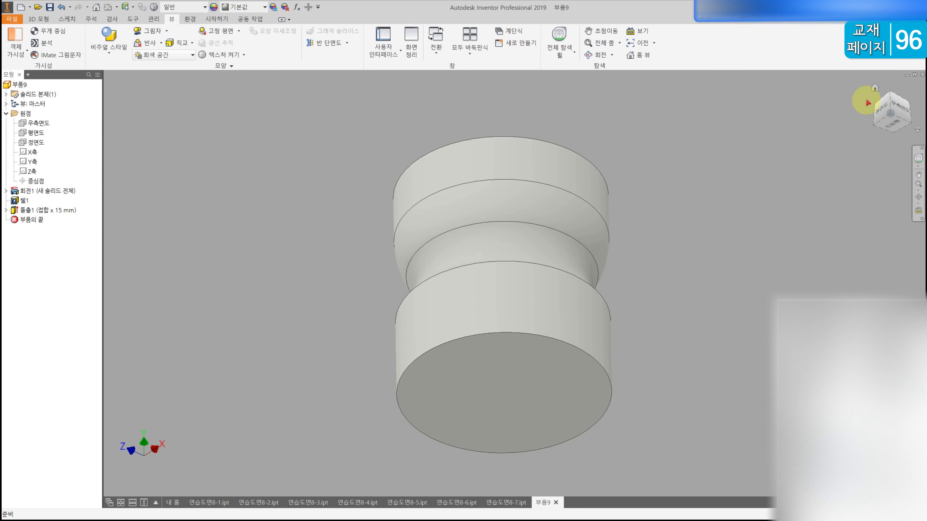
- Section the body in half on the right (우측면도) plane to check the thickened floor
left_click(871, 92)
left_click(322, 44)
left_click(37, 123)
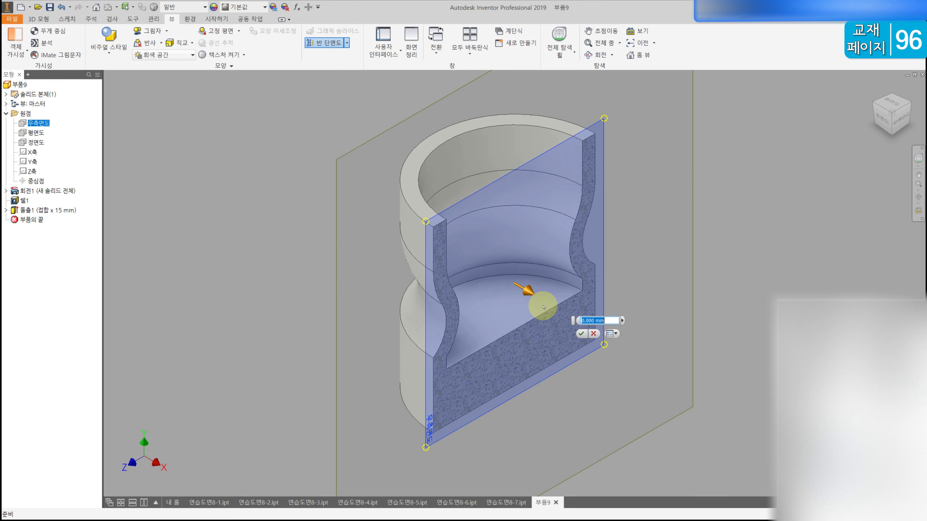
- End the half section view and start a 2D sketch on the right (우측면도) plane, slicing the body at that plane
key("Escape")
left_click(37, 123)
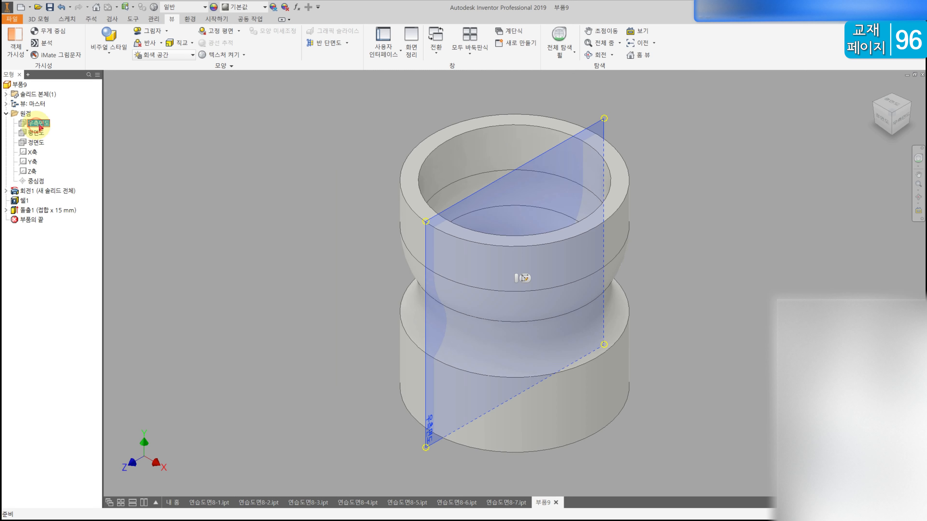
left_click(38, 18)
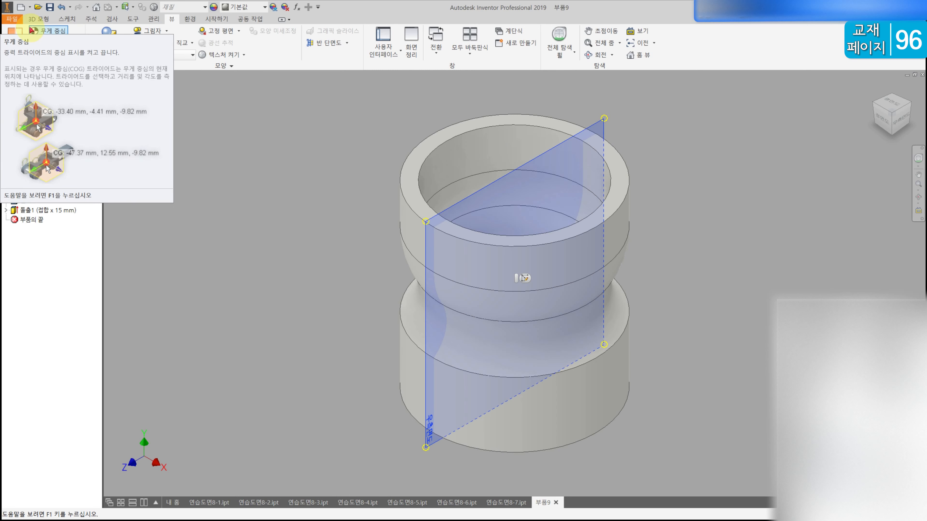
left_click(15, 40)
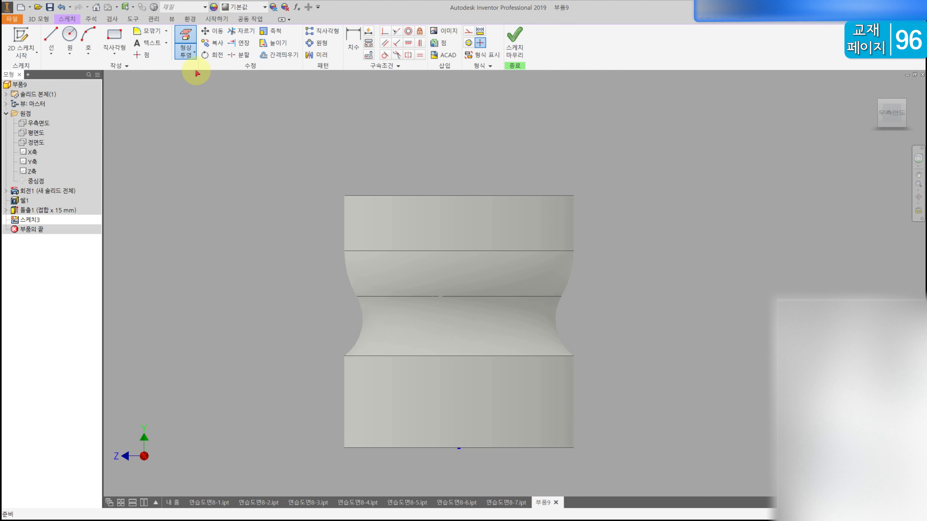
key("F7")
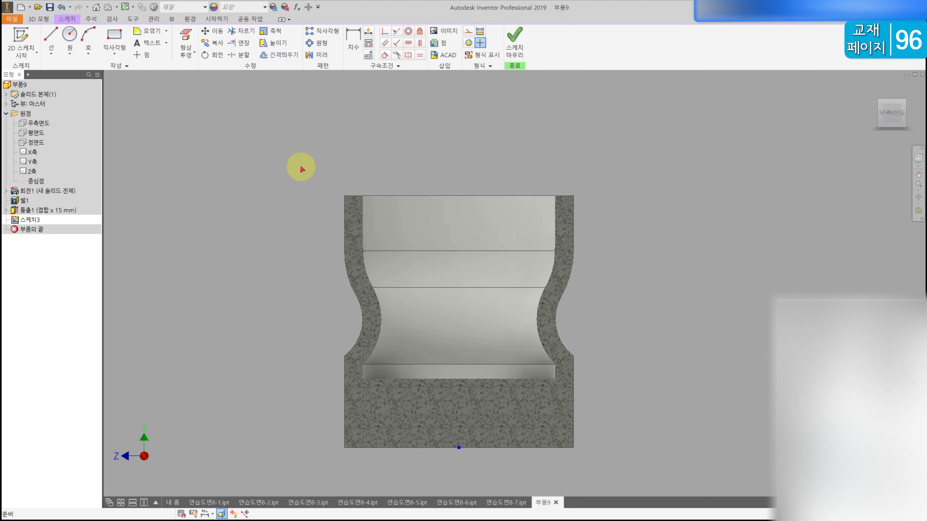
- Project the body's cut edges into the sketch and convert them to construction geometry
left_click(189, 51)
left_click(176, 87)
left_click_drag(532, 406, 282, 175)
left_click(490, 34)
left_click(528, 207)
- Draw a closed triangle about 3.3 mm tall above the rim's outer corner, its vertical edge in line with the outer wall
scroll(528, 207, "up", 5)
middle_click_drag(452, 196, 461, 198)
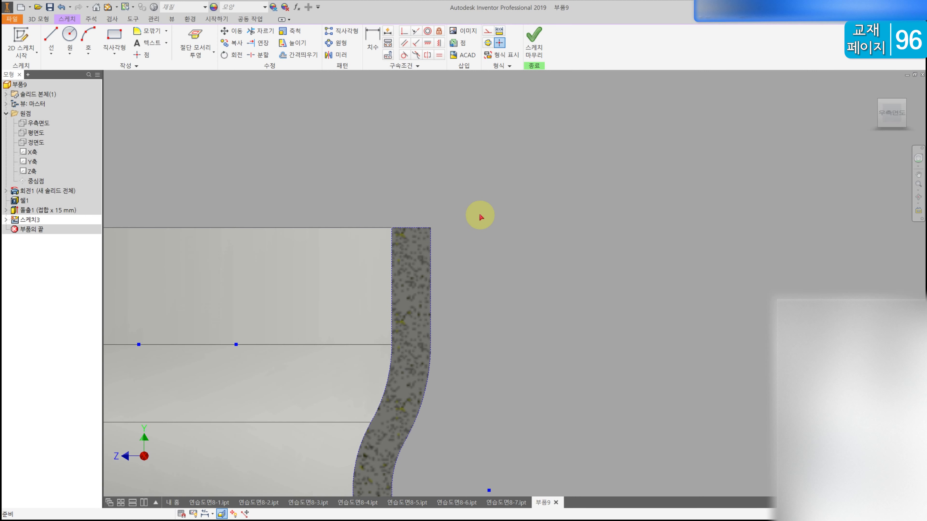
key("l")
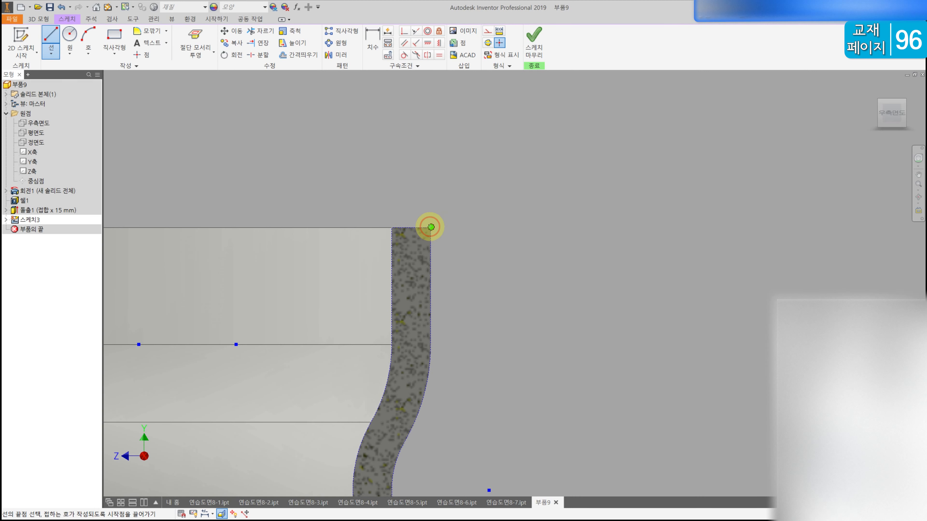
left_click(407, 214)
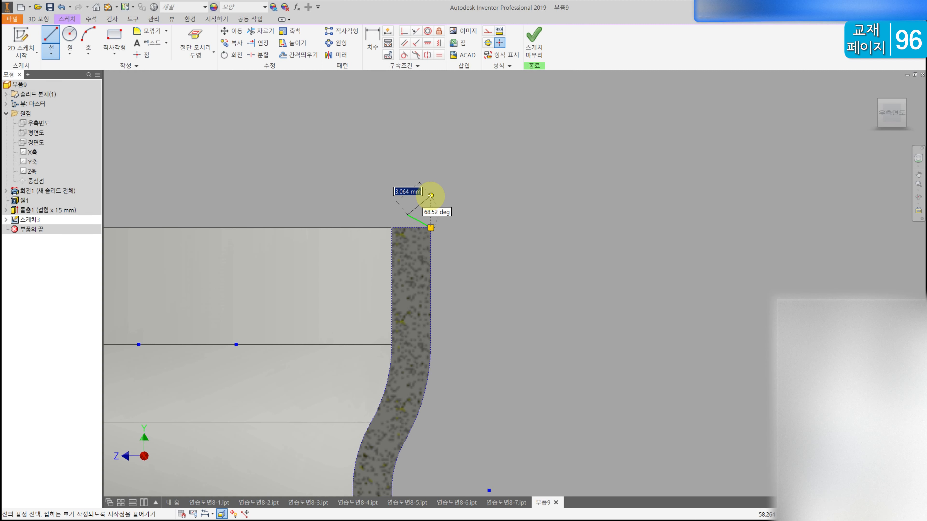
left_click(431, 228)
key("Escape")
- Dimension the triangle's vertical edge as 2 mm and link its width to that same dimension
key("d")
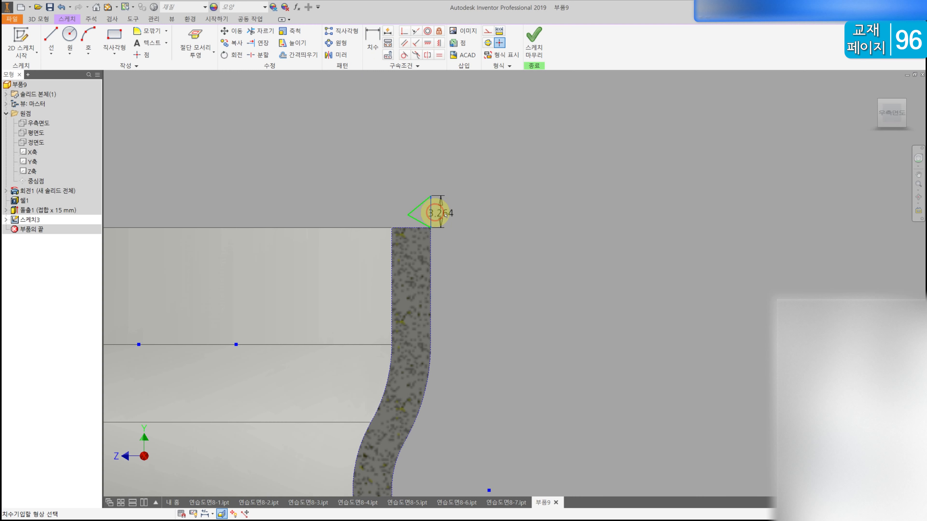
left_click(470, 209)
type("2")
key("Return")
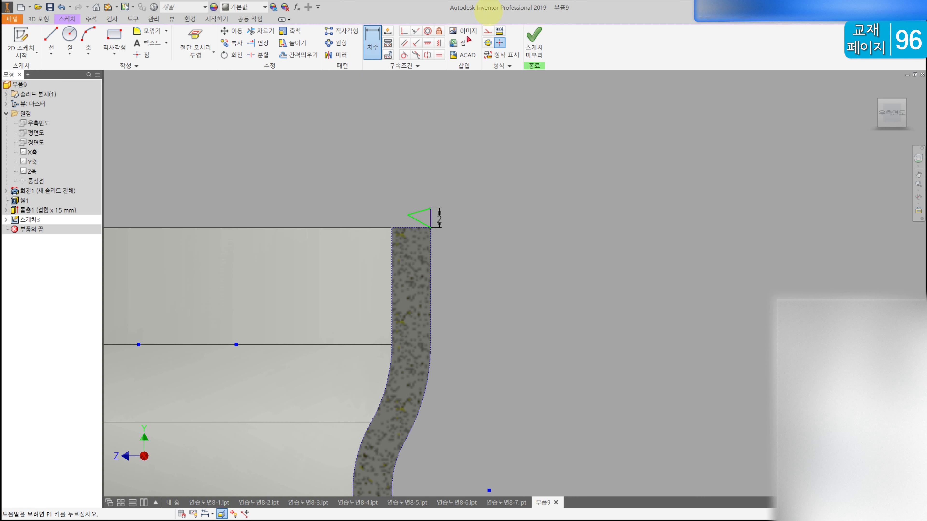
left_click(419, 203)
left_click(417, 193)
left_click_drag(442, 209, 455, 137)
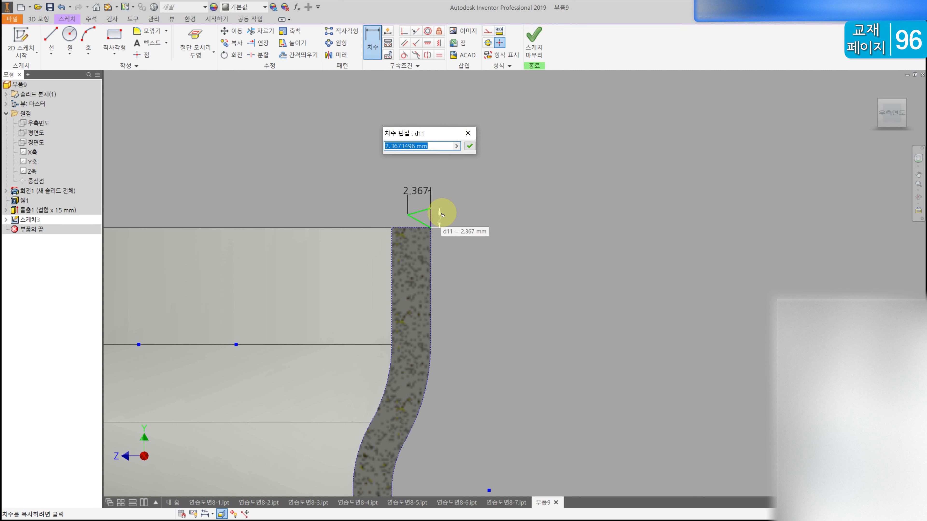
key("Return")
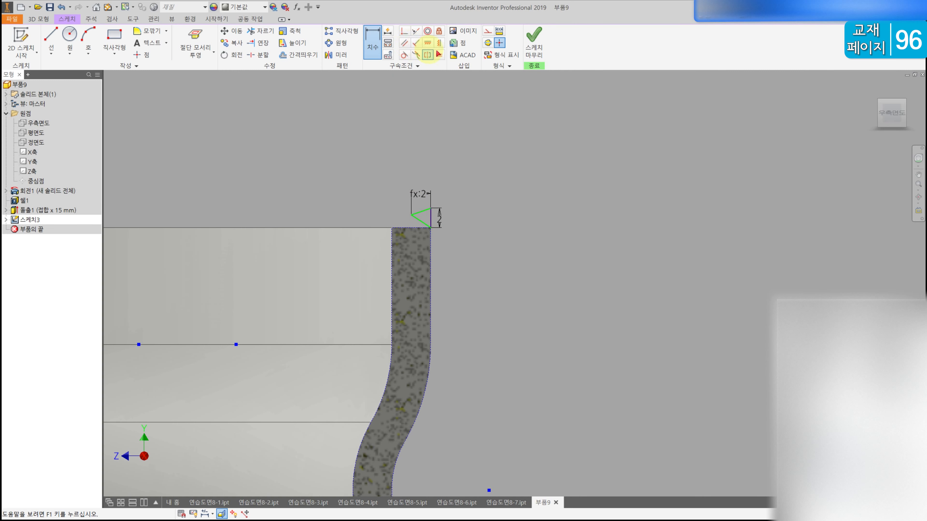
- Align the triangle's tip level with the midpoint of its vertical edge and finish the sketch
left_click(429, 43)
scroll(420, 219, "up", 3)
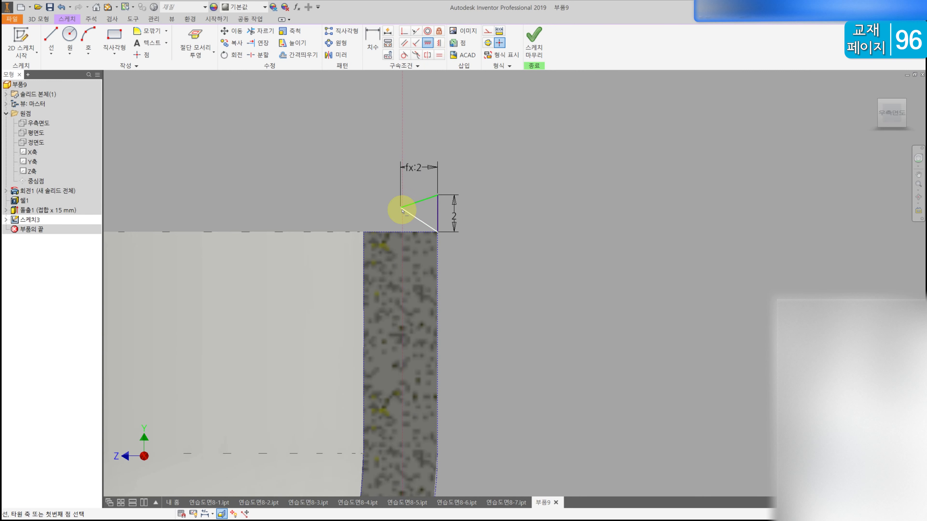
left_click(440, 46)
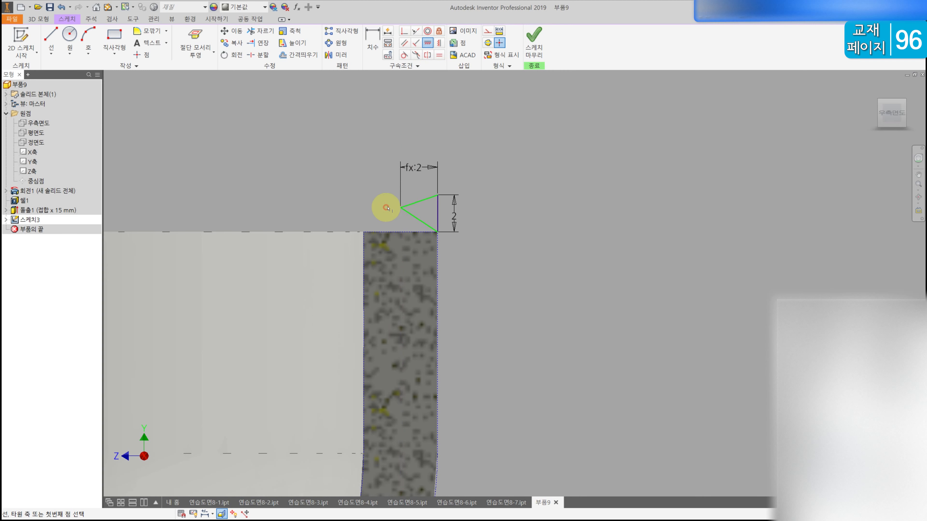
left_click(400, 208)
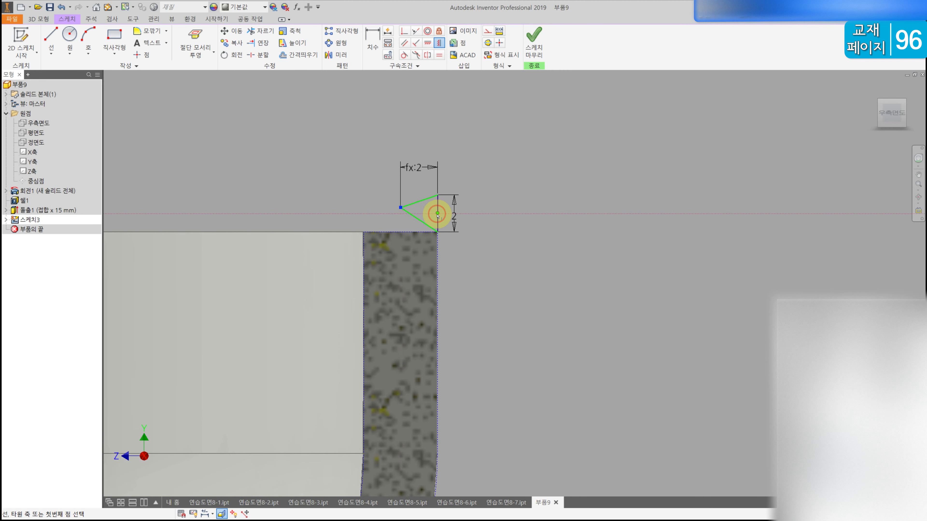
left_click(438, 214)
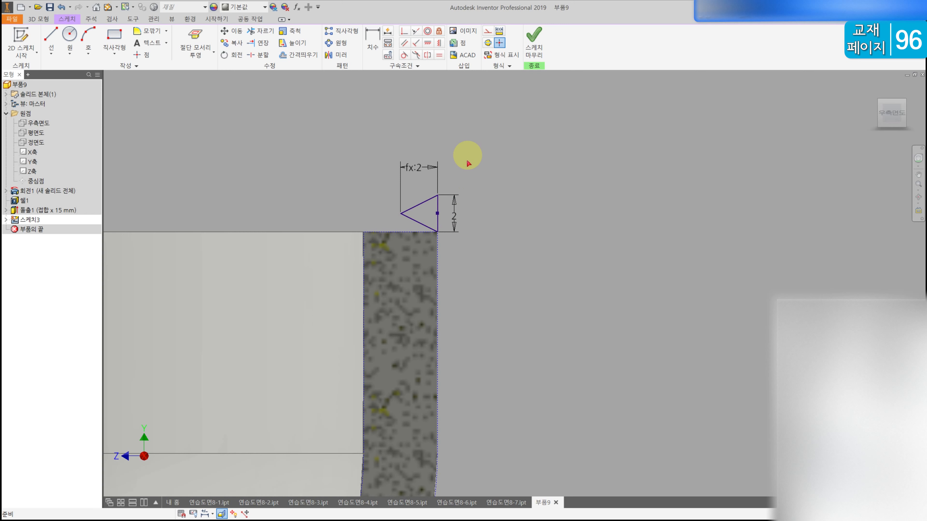
scroll(489, 226, "down", 3)
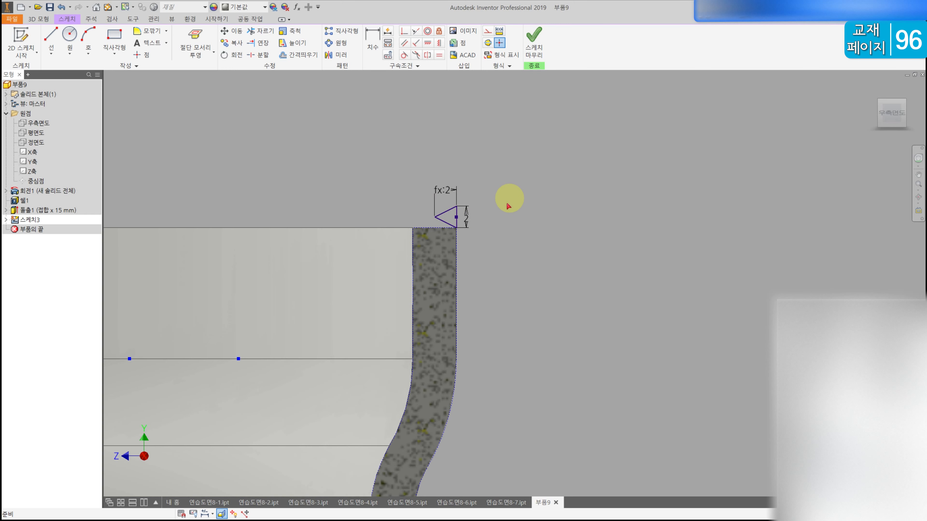
scroll(507, 199, "down", 3)
left_click(535, 40)
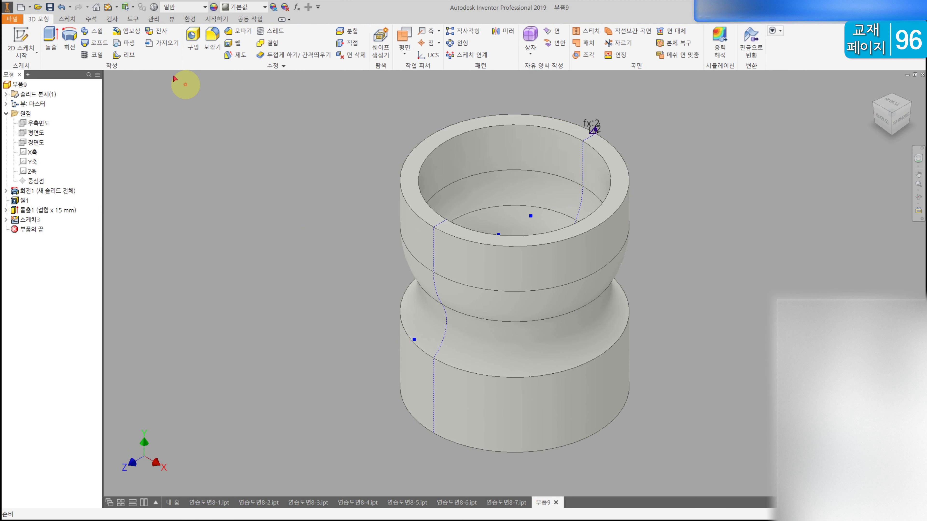
- Start a Coil of the triangle profile around the Y axis (Y축), reversed to wind down the body
left_click(92, 54)
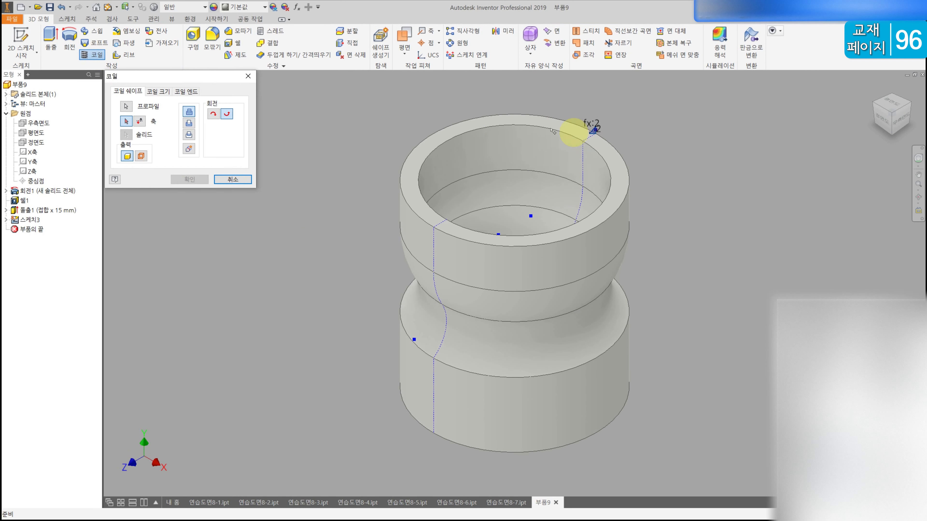
left_click(33, 161)
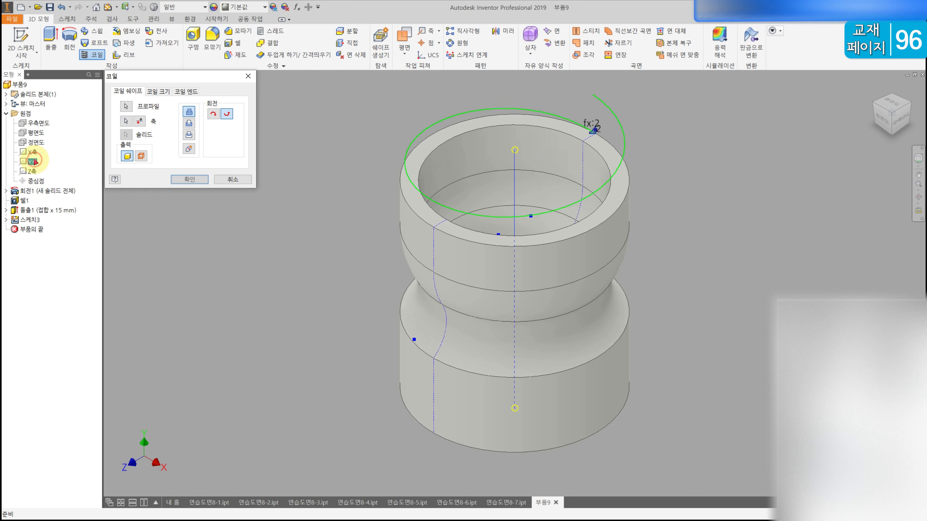
left_click(140, 122)
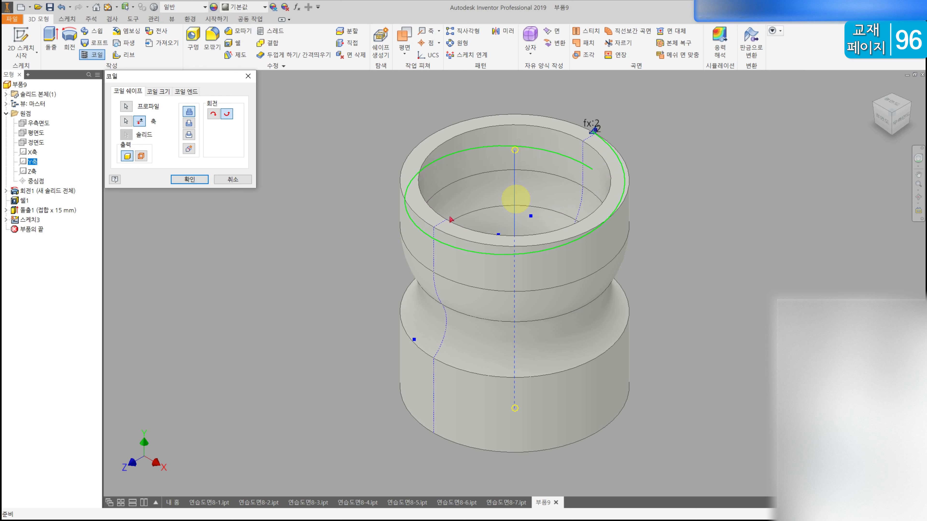
- Set the coil to 2 mm pitch and 14 revolutions, and cut it from the body as an external thread
left_click(155, 93)
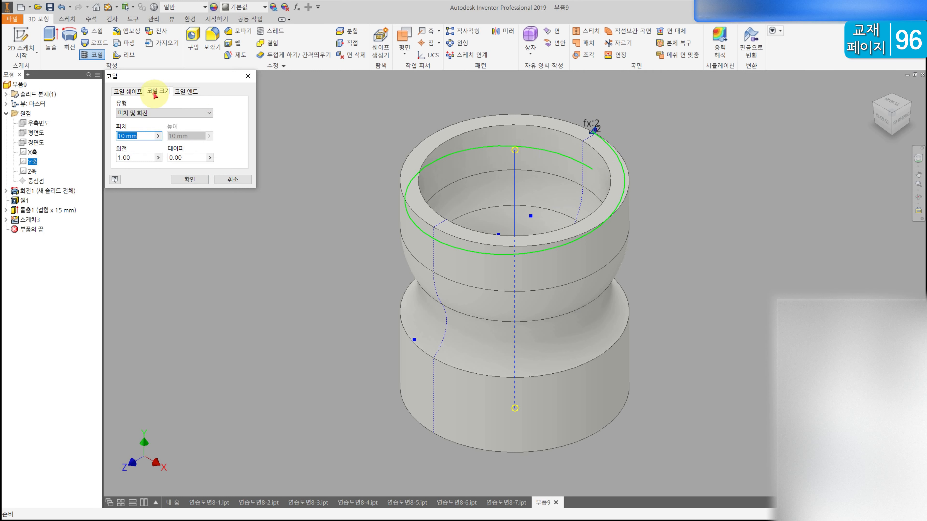
type("2")
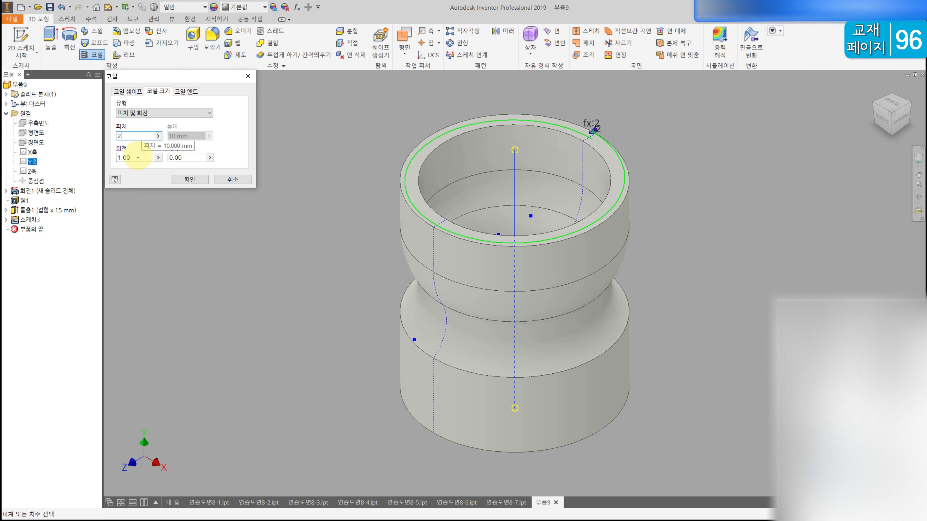
left_click(139, 157)
type("14")
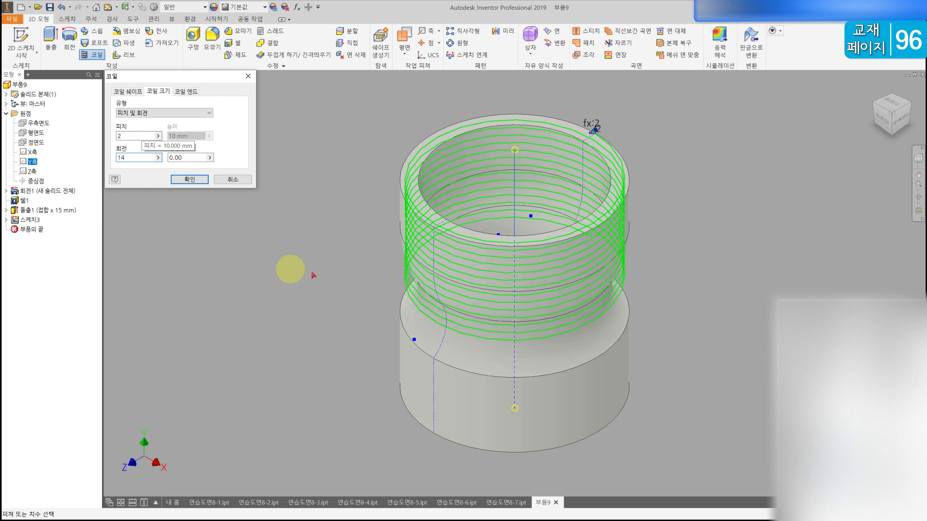
middle_click_drag(342, 284, 329, 252, "shift")
left_click(138, 91)
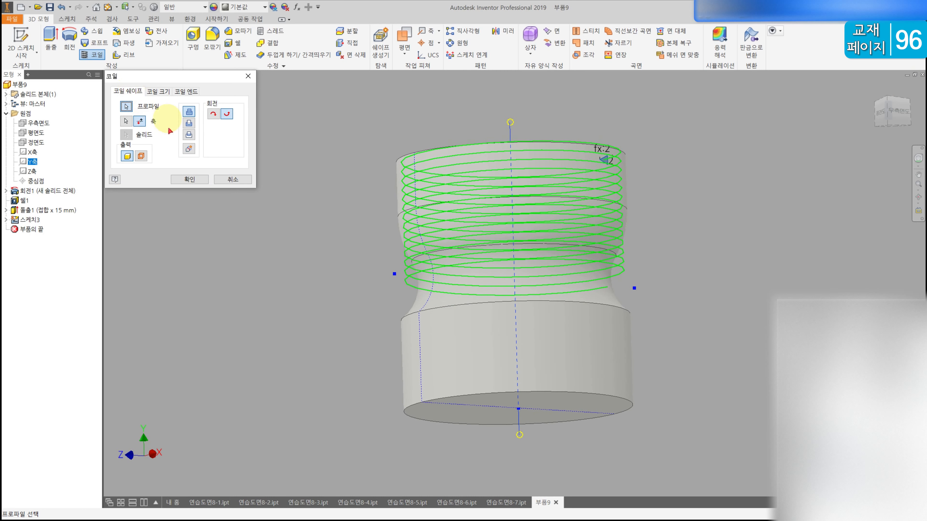
left_click(189, 124)
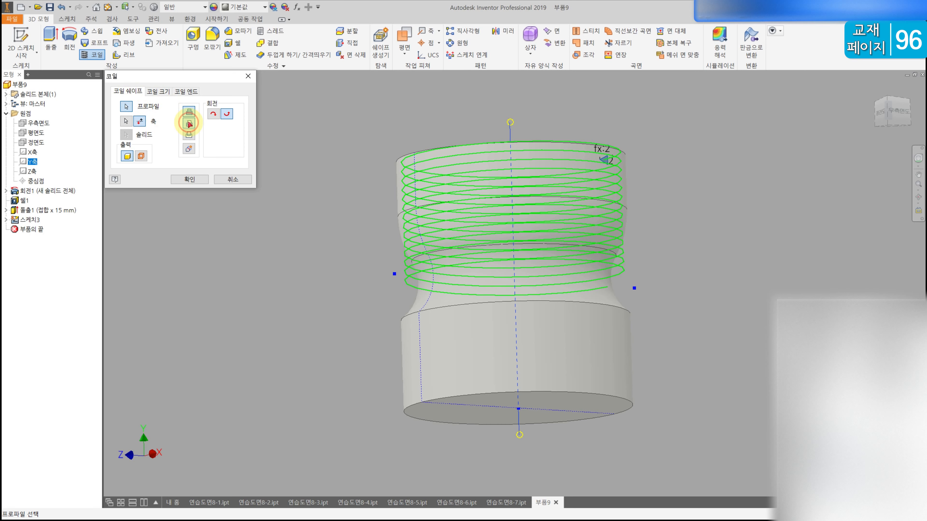
left_click(190, 179)
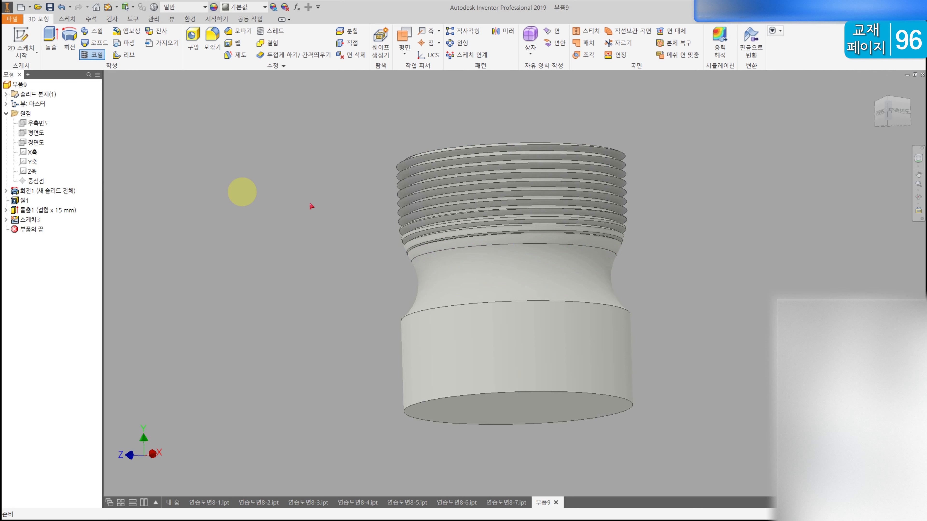
- Start a 2D sketch on the front (정면도) plane with the body sliced, and project the top rim edge
key("F6")
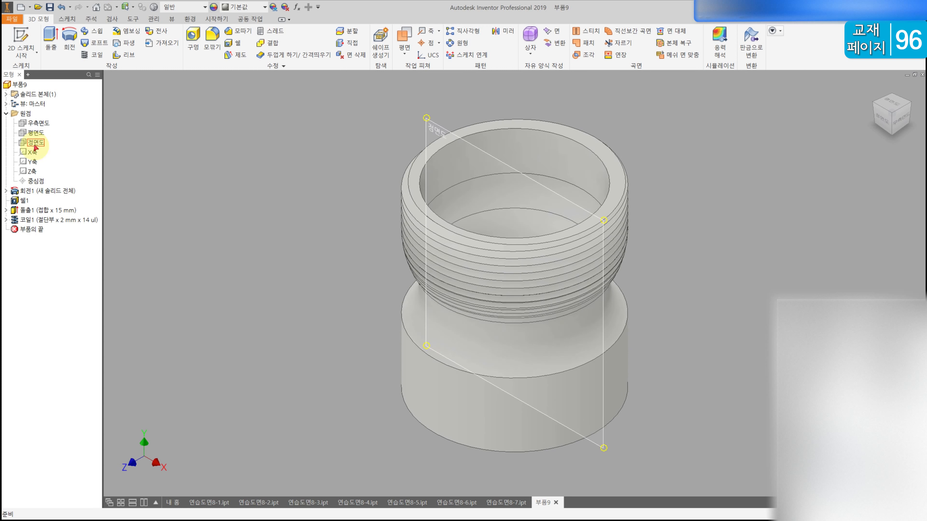
left_click(35, 147)
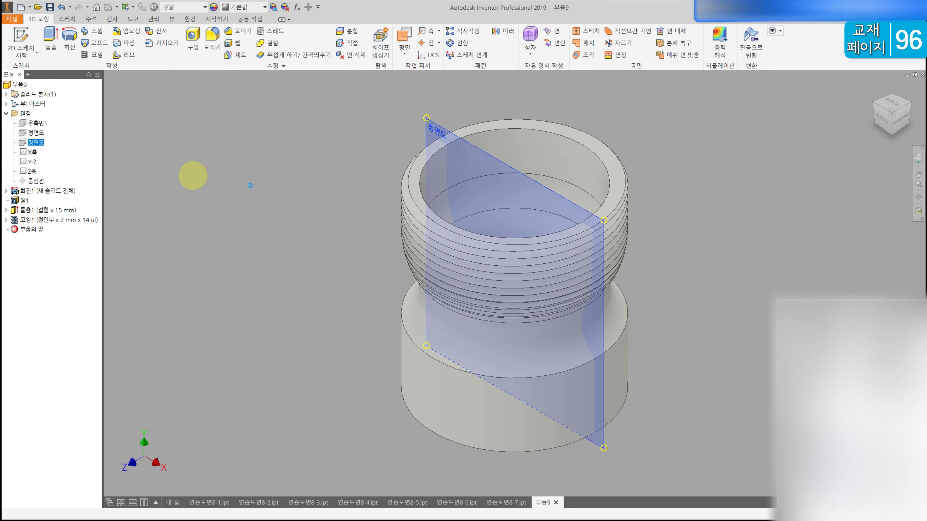
key("Page_Up")
key("s")
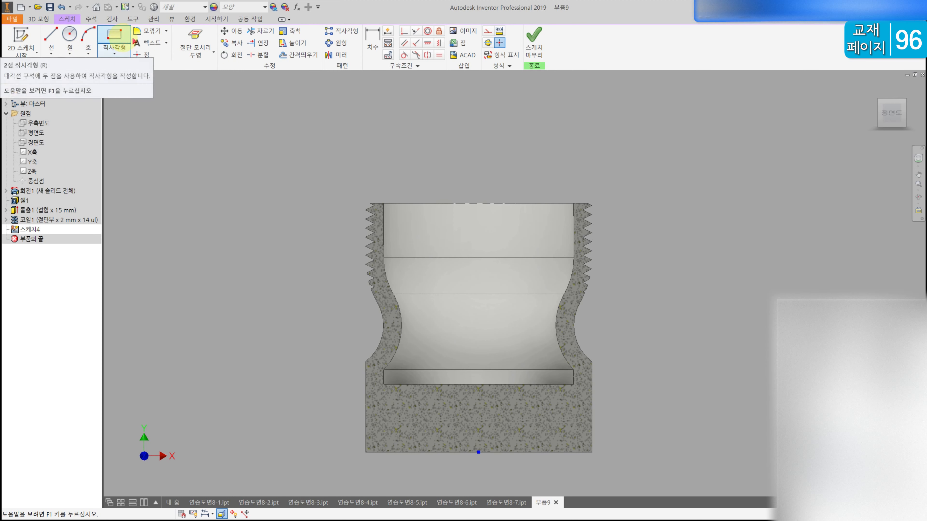
left_click(197, 53)
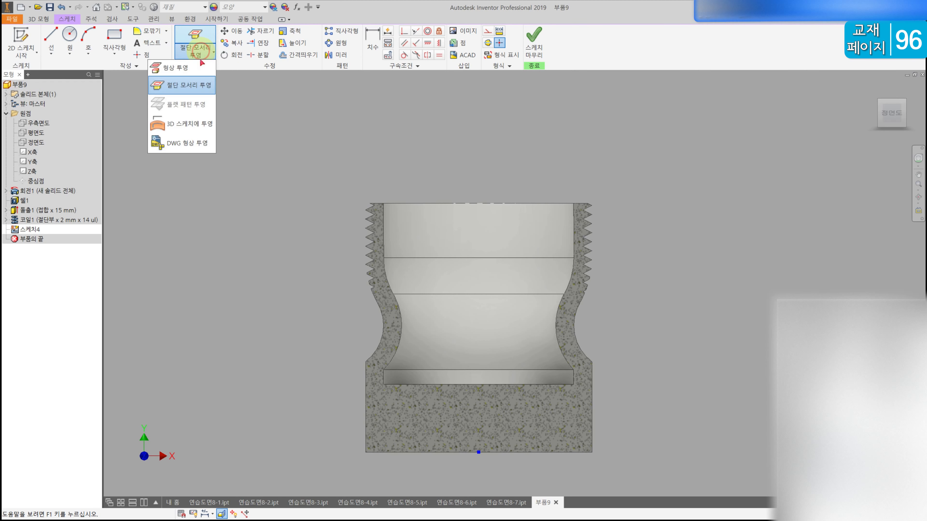
left_click(185, 70)
left_click(432, 204)
- Draw a vertical center-to-center slot from about 45 mm above the base up to the midpoint of the projected top edge
left_click(114, 54)
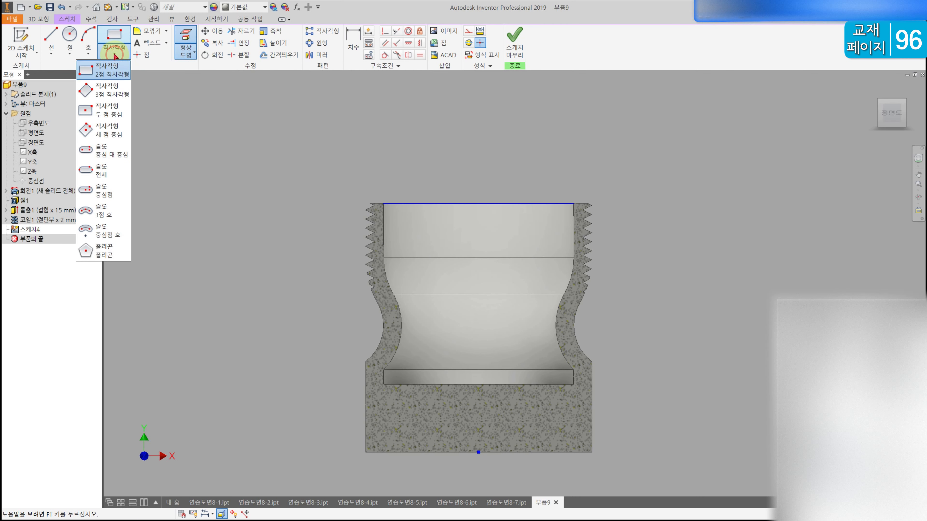
left_click(111, 154)
left_click(478, 249)
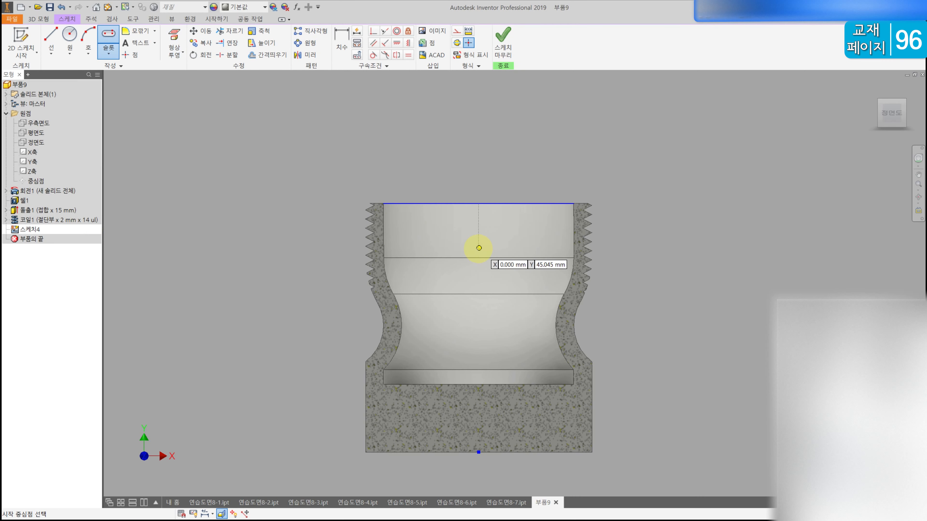
left_click(478, 204)
left_click(457, 210)
- Dimension the slot as 5 mm wide with 13 mm between its arc centres
left_click(457, 215)
left_click(501, 216)
left_click(479, 177)
type("5")
key("Return")
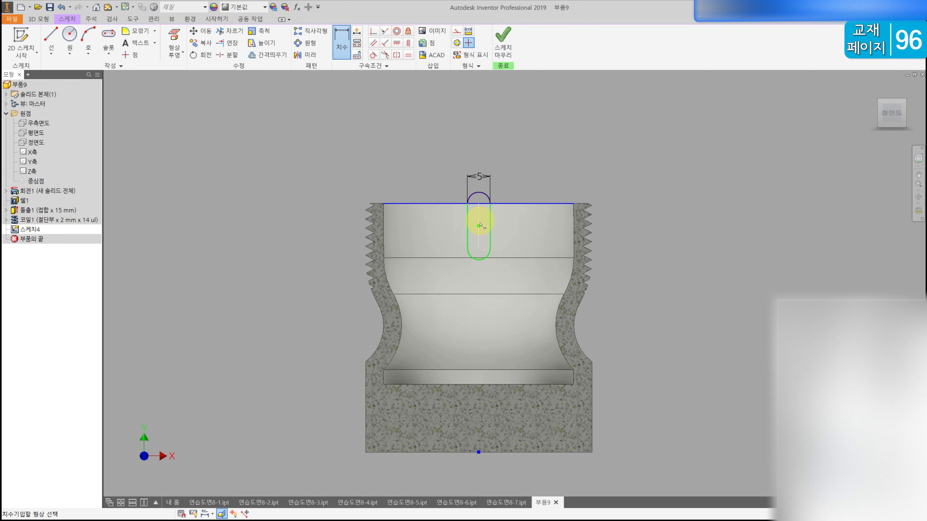
left_click(468, 225)
left_click(418, 224)
type("13")
key("Return")
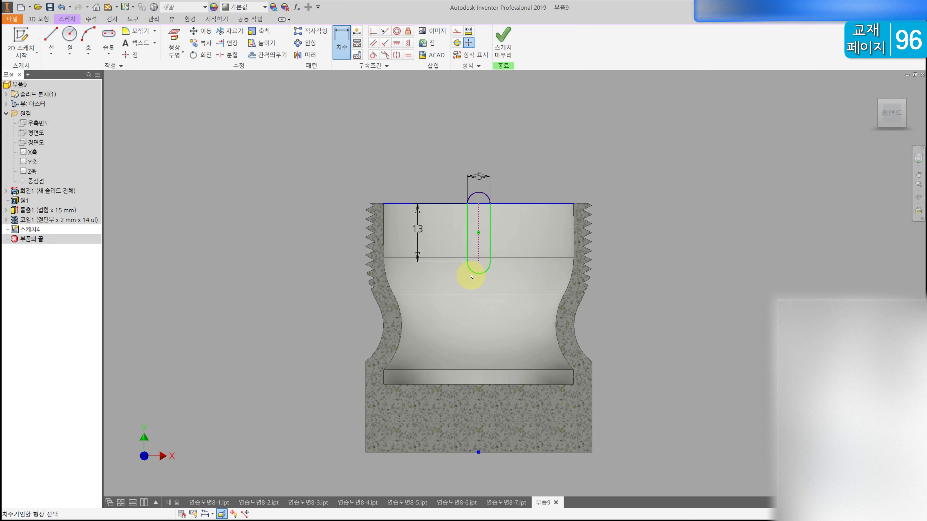
key("Escape")
- Constrain the slot's centre point vertically in line with the origin and convert the projected top edge to construction geometry
left_click_drag(478, 233, 484, 232)
left_click(408, 43)
left_click(484, 232)
left_click(478, 452)
left_click(457, 31)
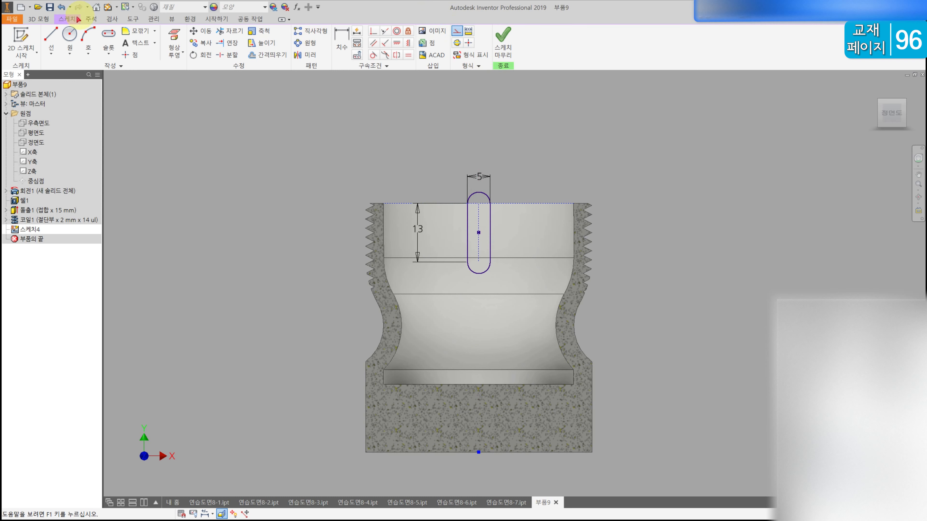
- Extrude the slot profile as a 46.5 mm cut through one side of the threaded rim
key("F7")
middle_click_drag(599, 200, 499, 227, "shift")
left_click(38, 20)
left_click(51, 38)
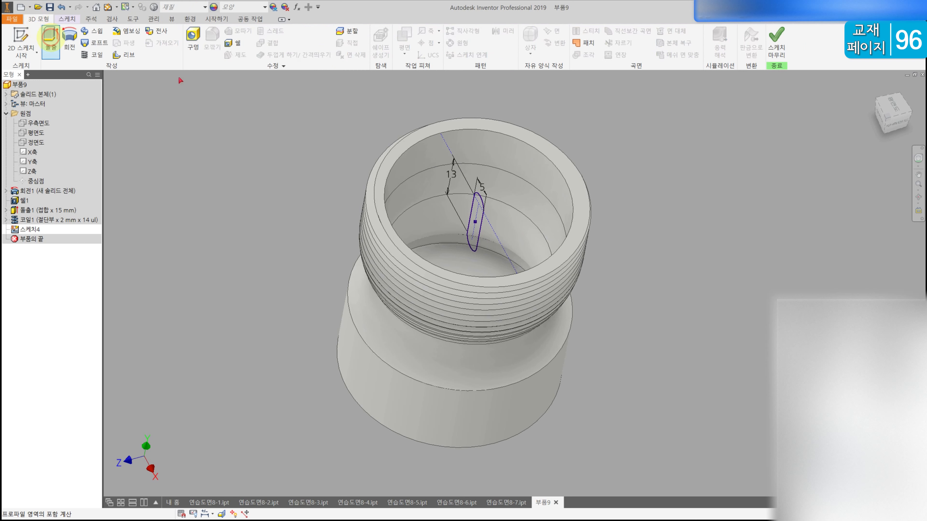
left_click_drag(372, 250, 242, 272)
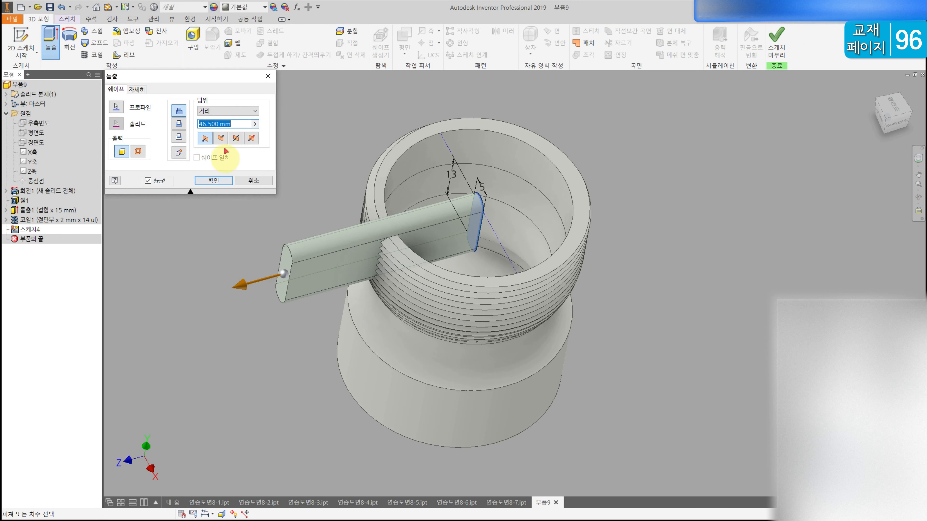
left_click(178, 123)
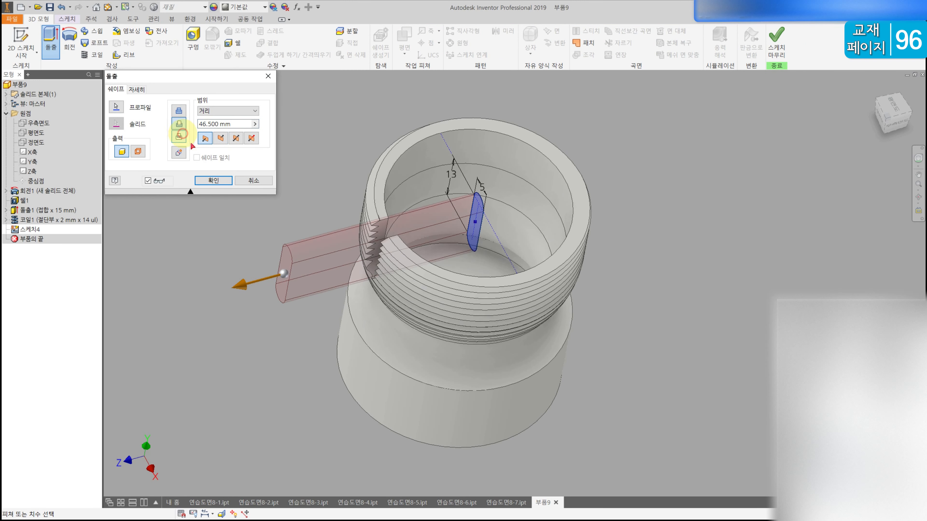
left_click(213, 180)
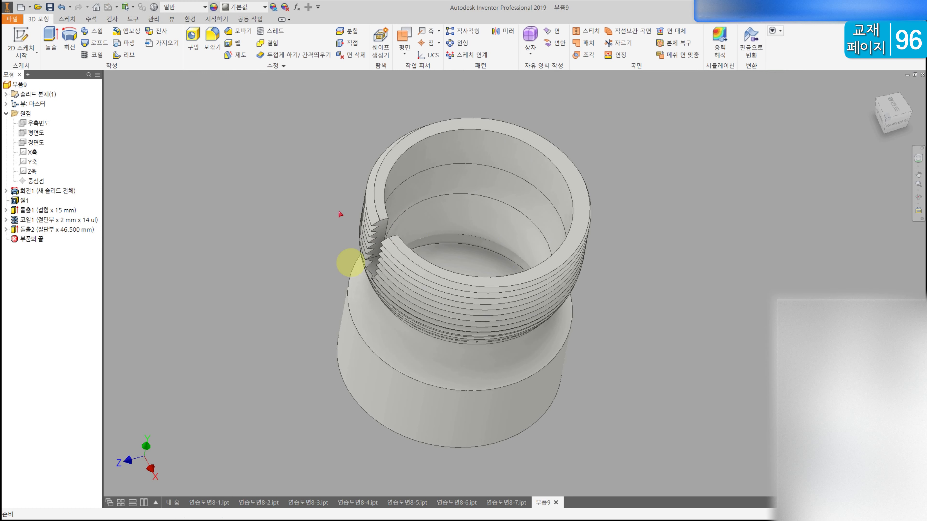
- Circularly pattern the slot cut about the container's central axis with 3 occurrences over 360 degrees
left_click(456, 43)
left_click(54, 229)
left_click(147, 111)
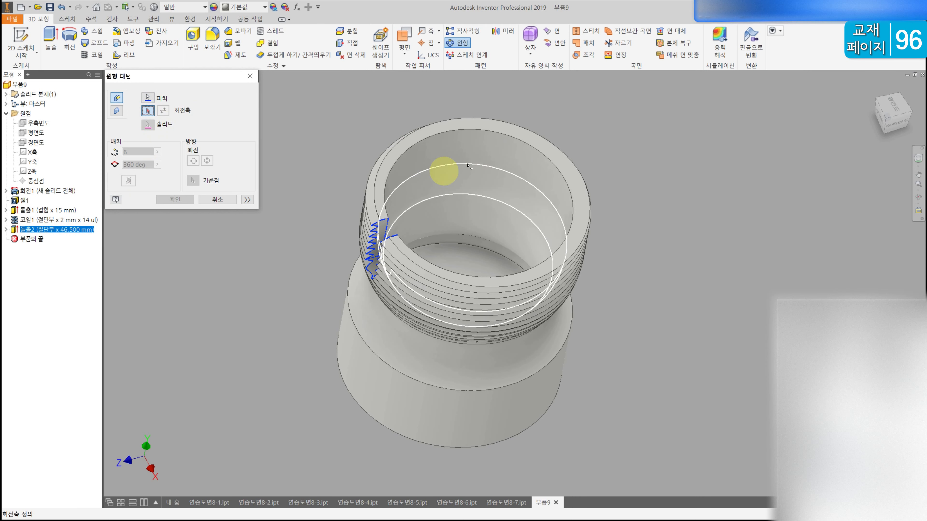
left_click(485, 152)
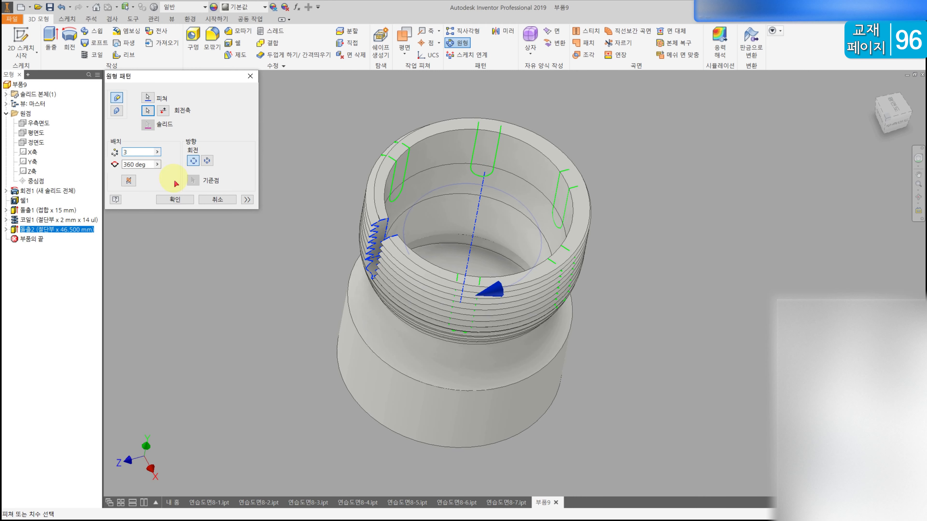
left_click(176, 201)
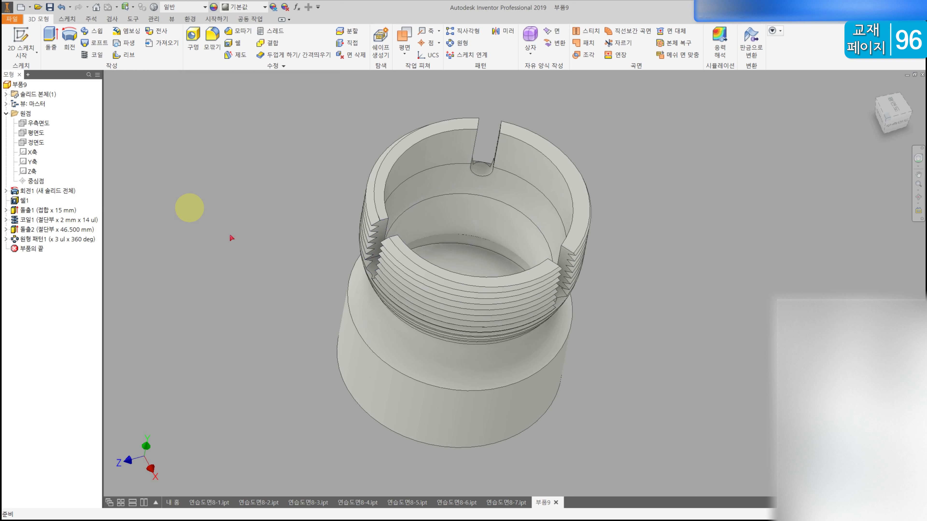
- Chamfer the outer bottom edge of the container's base by 2 mm
left_click(874, 86)
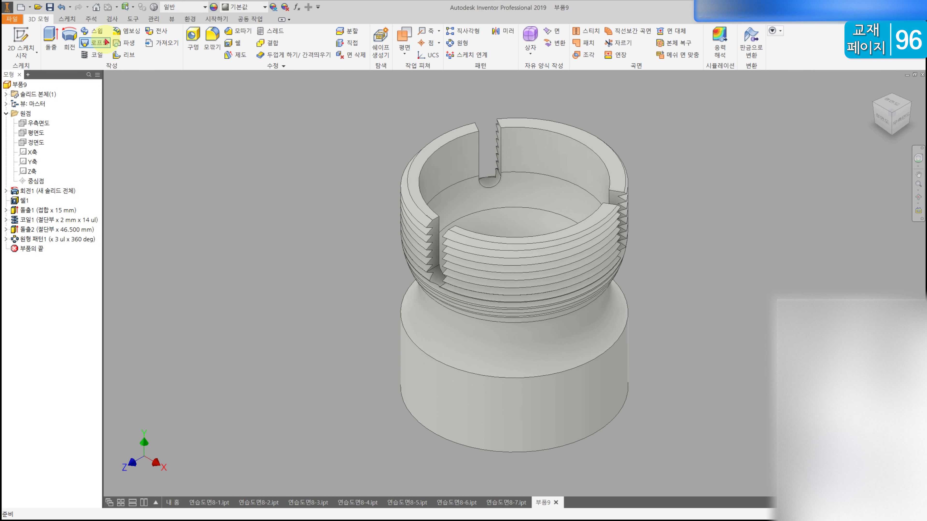
left_click(239, 34)
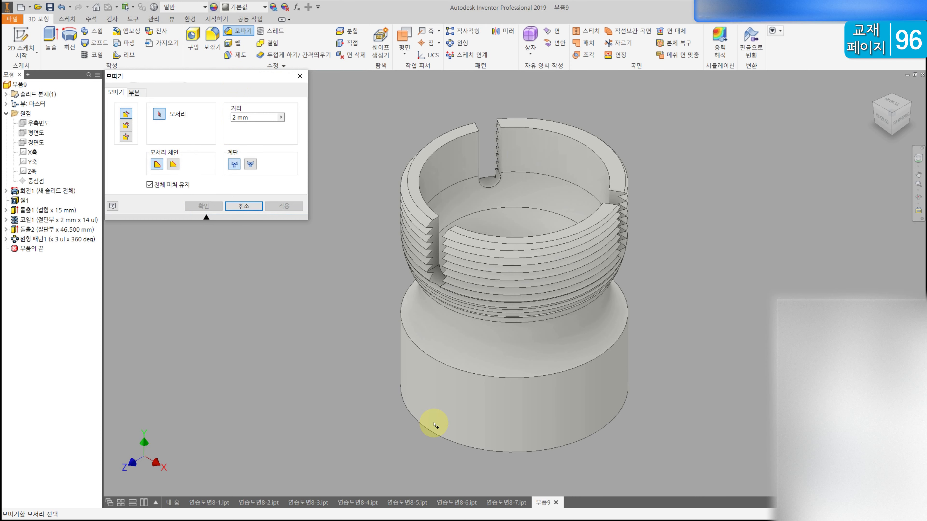
left_click(443, 438)
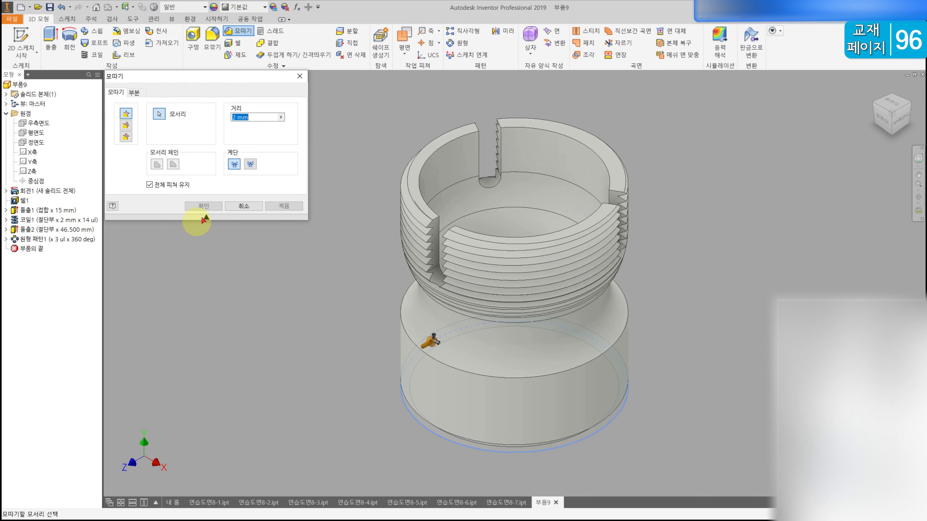
left_click(203, 206)
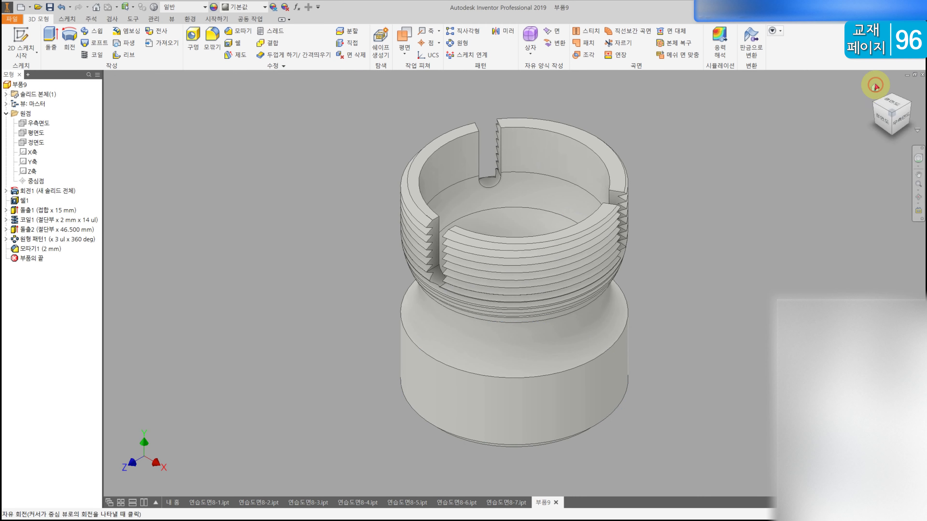
- Inspect the container's interior with a temporary half section along the front (정면도) plane
left_click(177, 20)
left_click(324, 42)
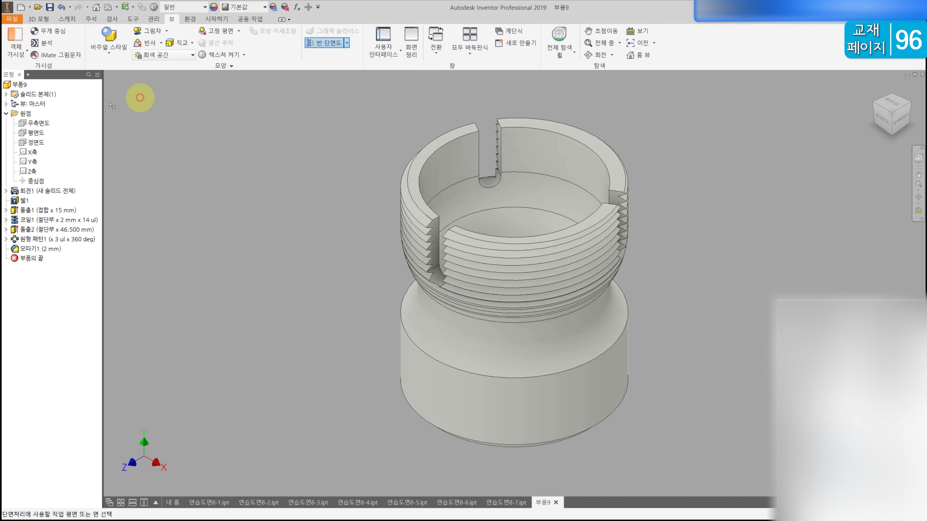
left_click(30, 145)
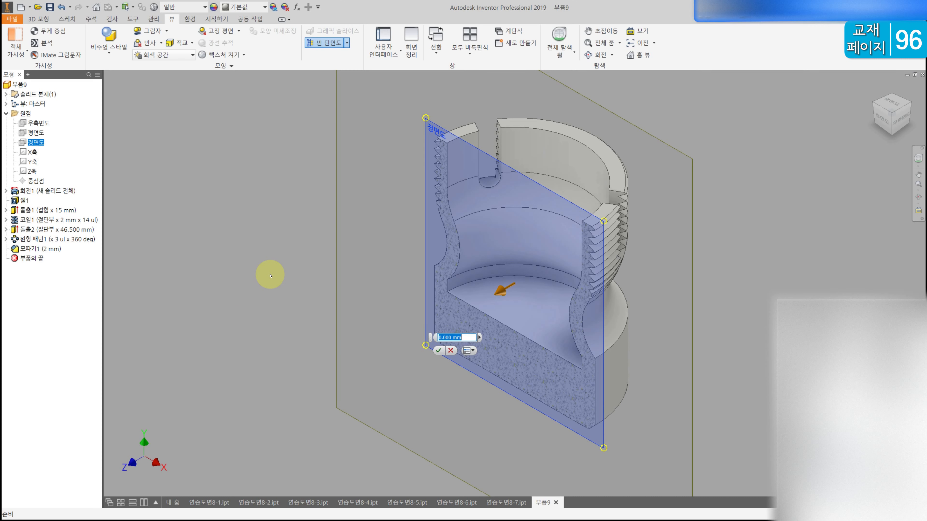
key("Escape")
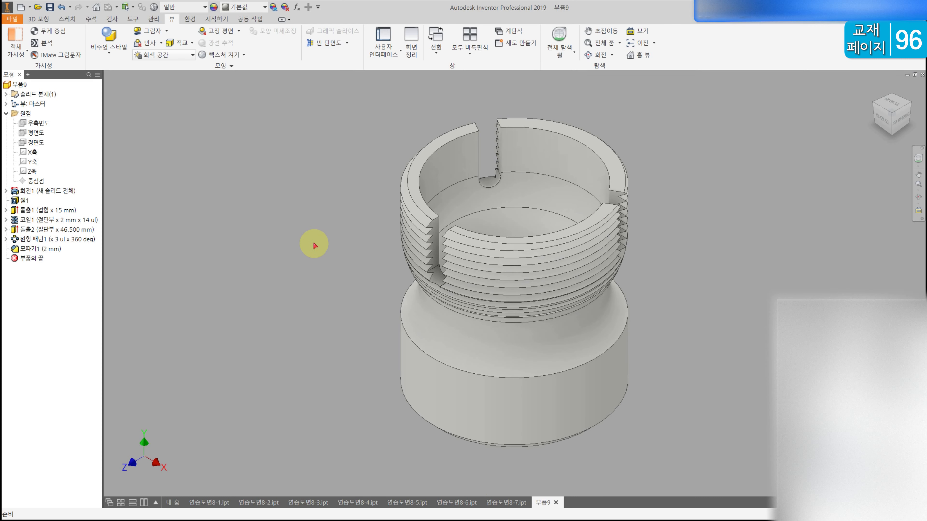
- Save the part as 연습도면8-8 in the 연습도면 folder
key("ctrl+s")
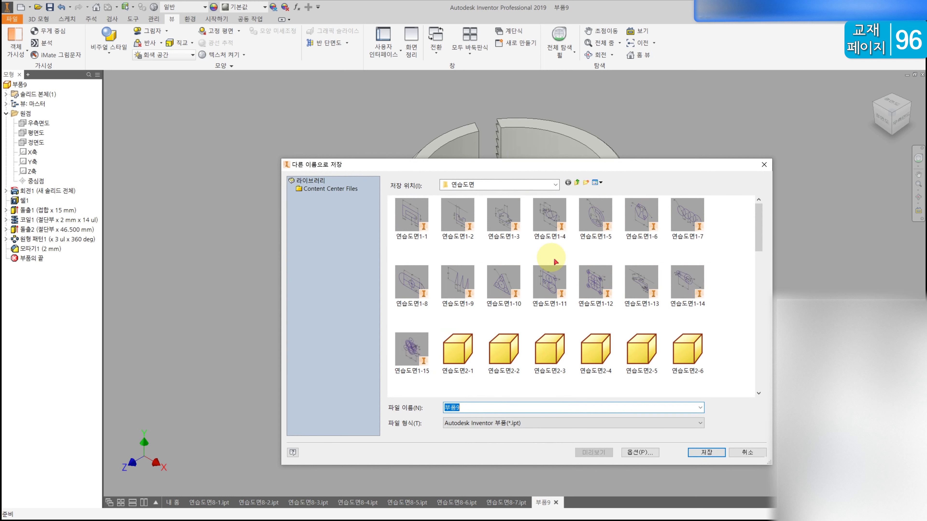
mouse_move(710, 283)
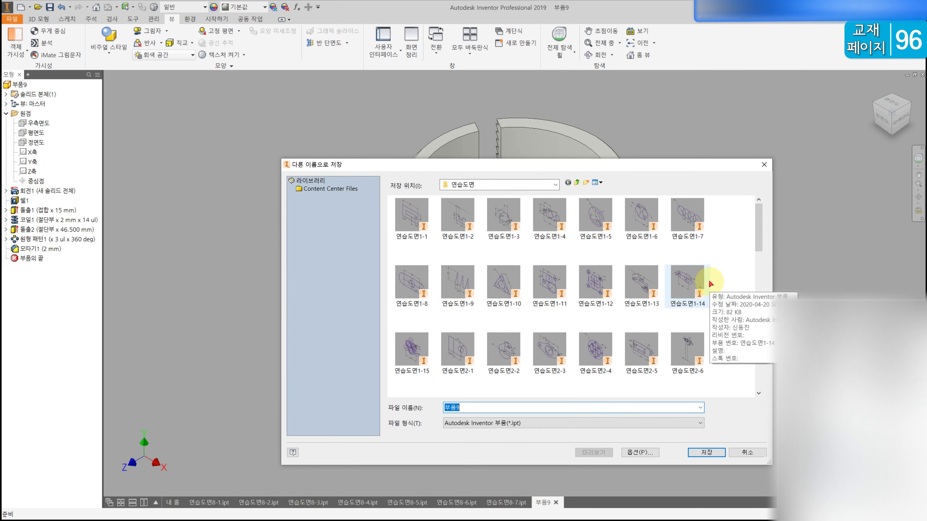
left_click(411, 285)
left_click(461, 407)
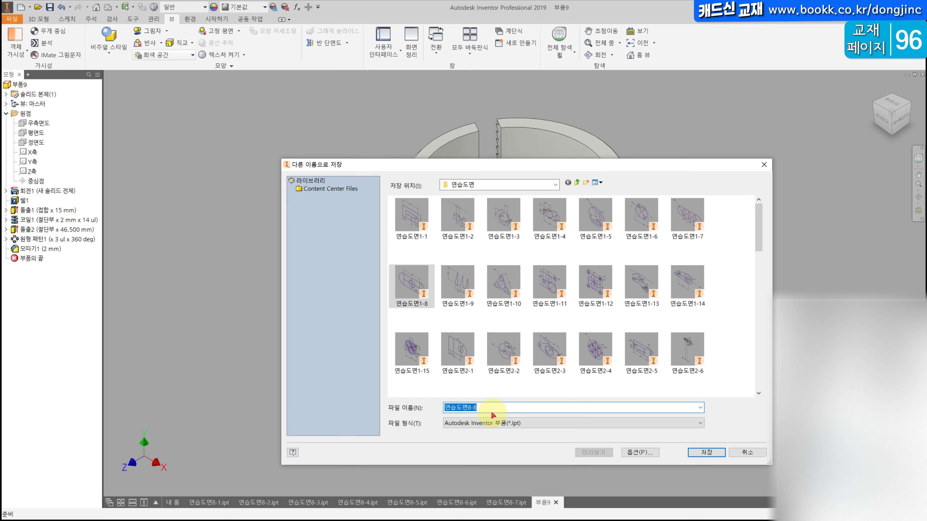
key("Return")
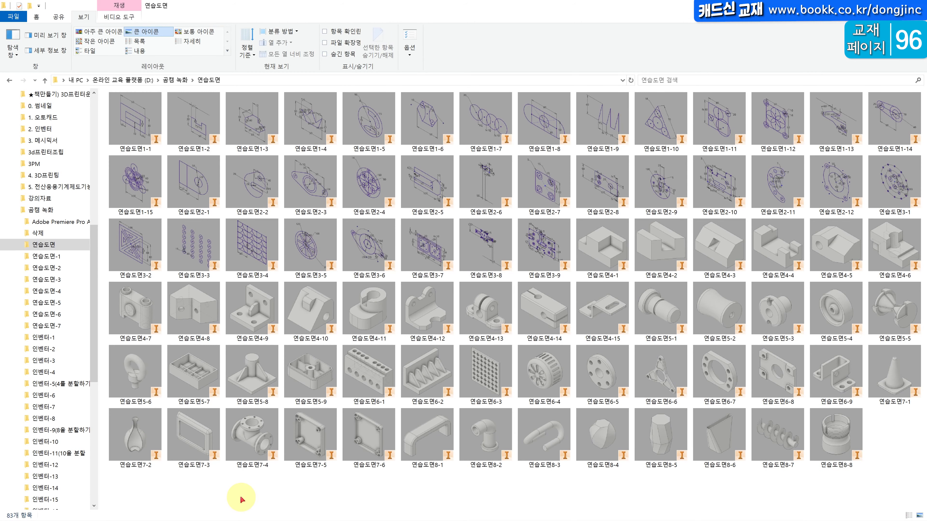